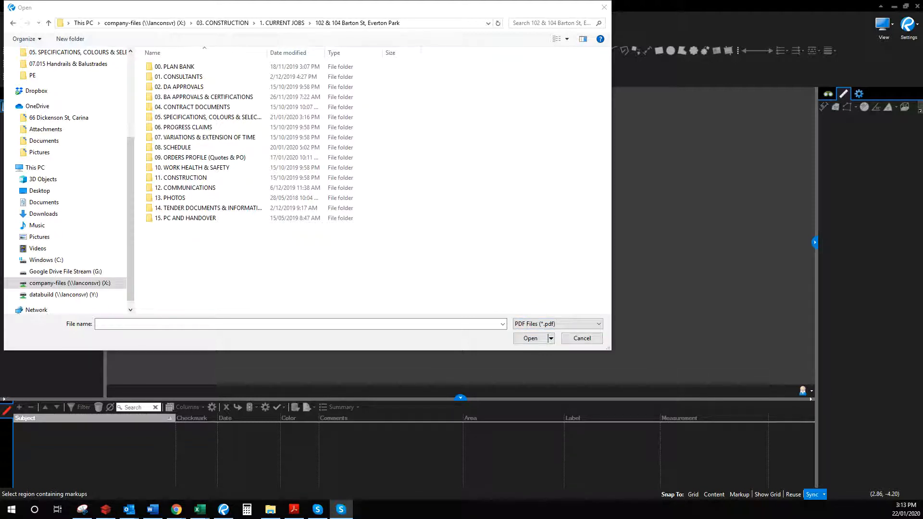
- Open the PDF "01 PLAN - 102BAR - CC PE" from the 102 orders profile's "Production Estimating Take Offs" folder
double_click(238, 158)
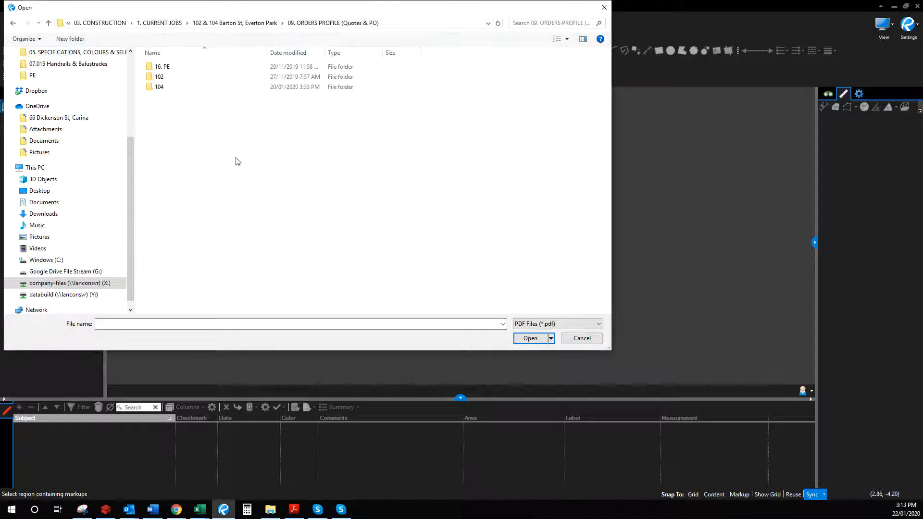
double_click(196, 67)
left_click_drag(268, 58, 304, 55)
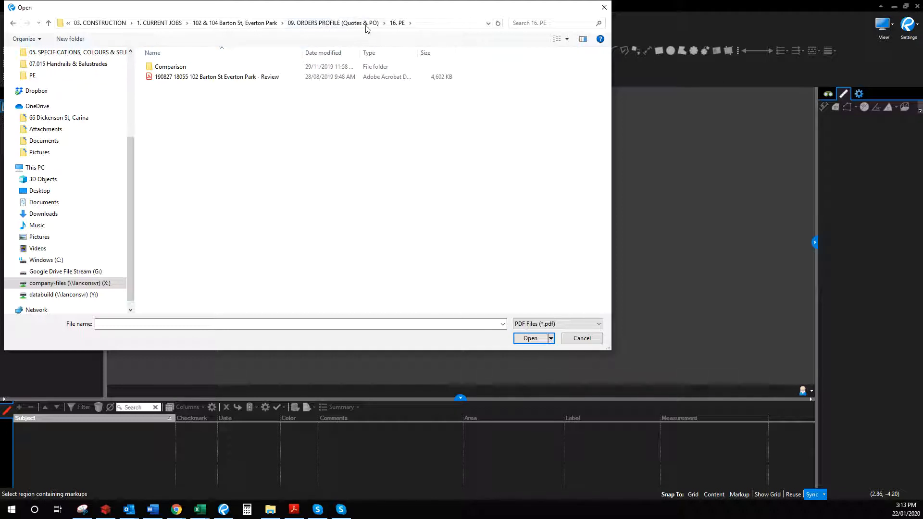
left_click(366, 25)
double_click(177, 77)
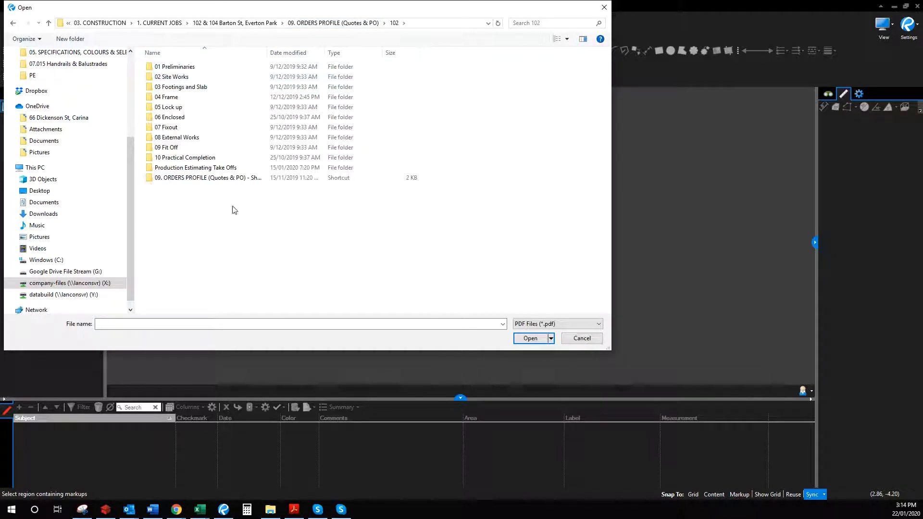
double_click(231, 169)
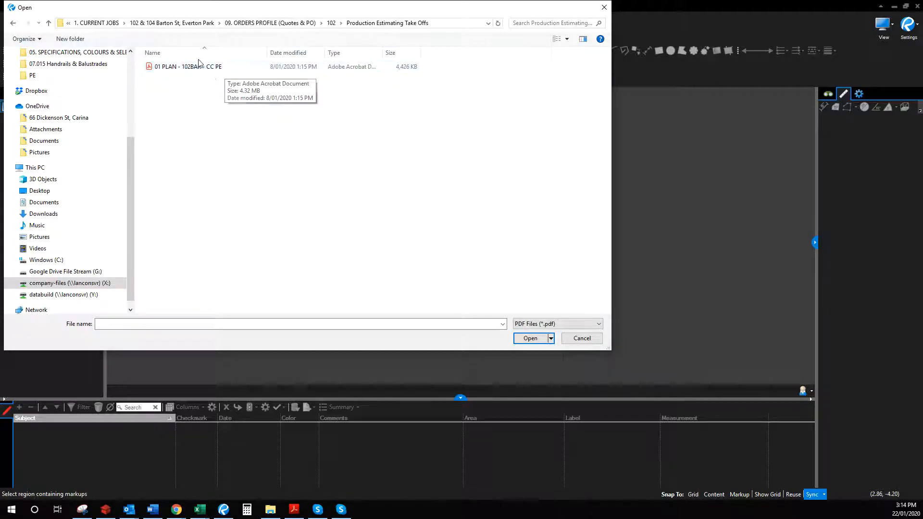
left_click(224, 67)
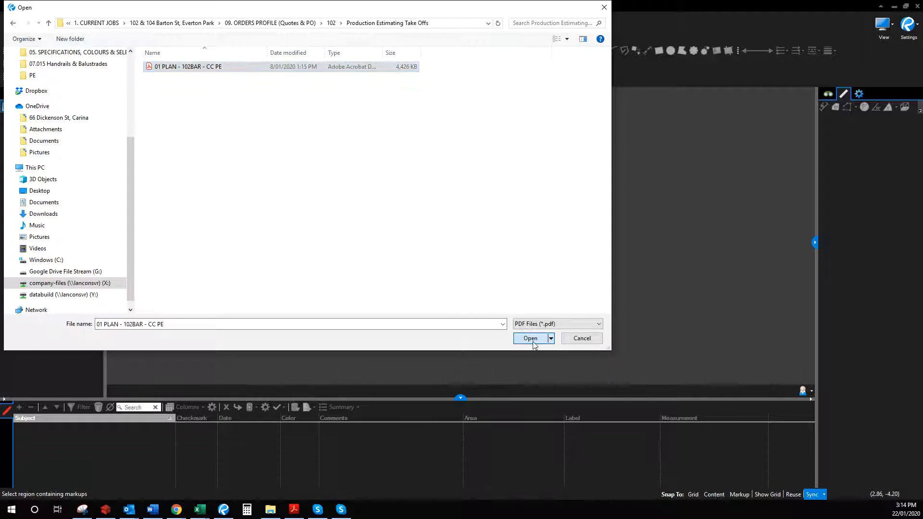
left_click(530, 338)
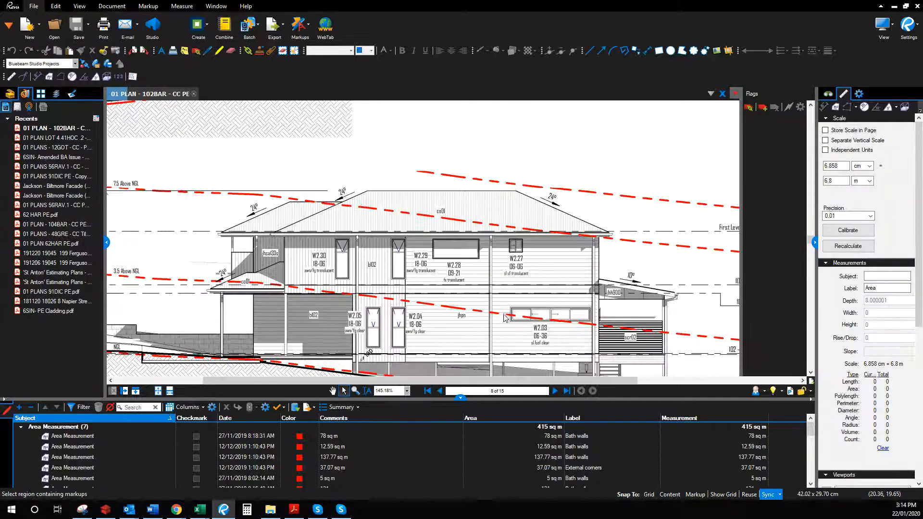
scroll(536, 351, "down", 3)
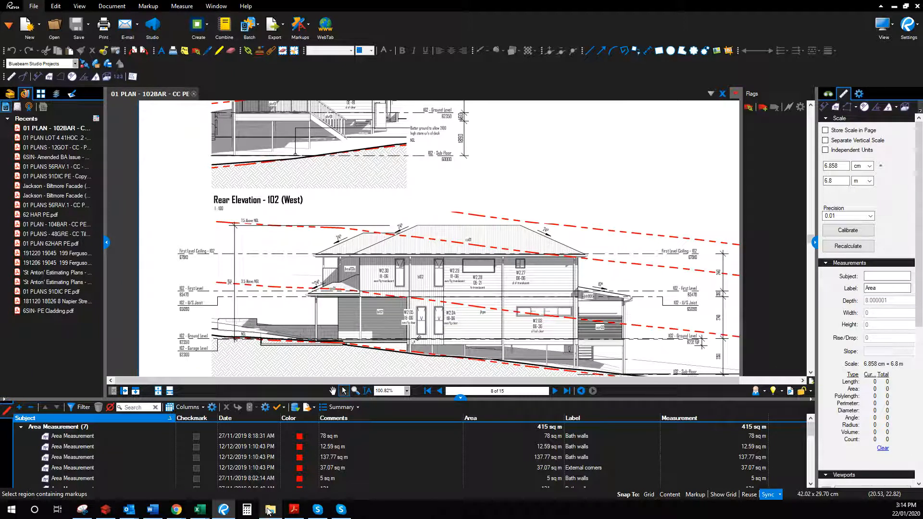
- Switch to File Explorer and view the Biltmore "09. ORDERS PROFILE (Quotes & PO)" folder under 02. TENDER, 3. Lancon Homes, Jackson - Diamond
mouse_move(270, 511)
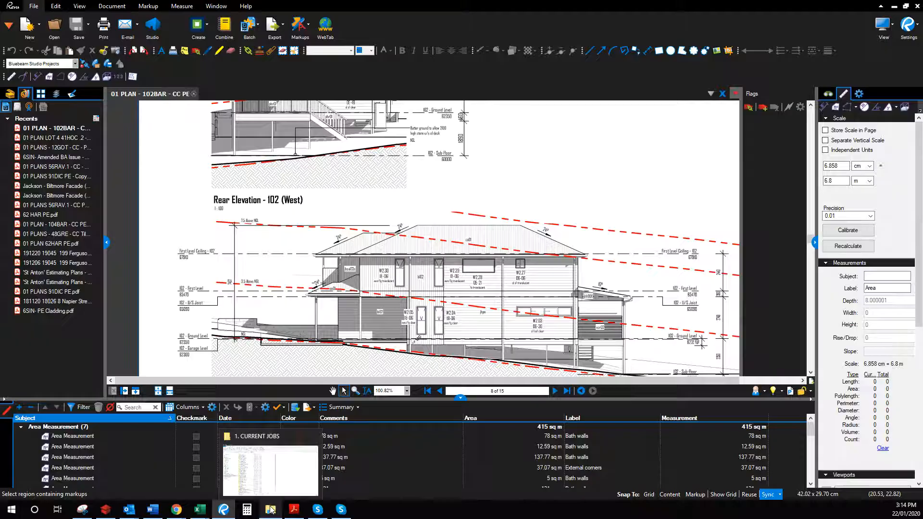
left_click(271, 511)
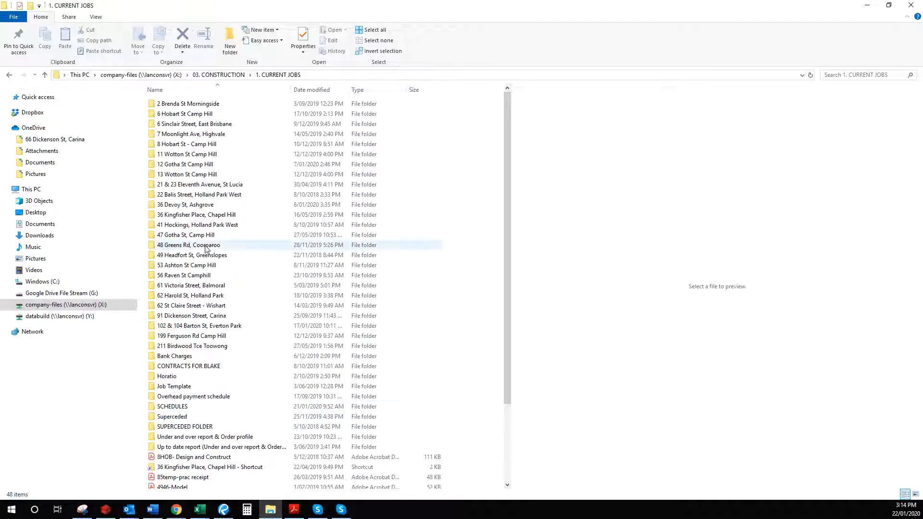
left_click(141, 75)
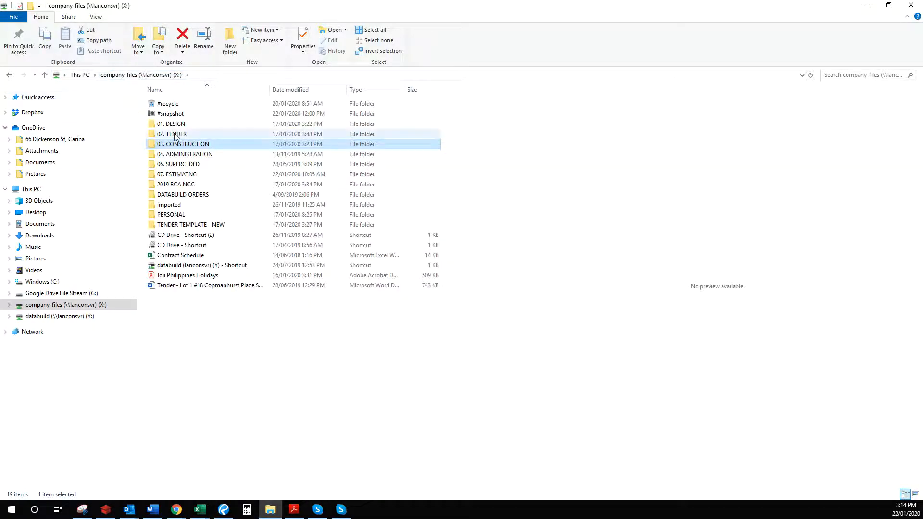
double_click(205, 151)
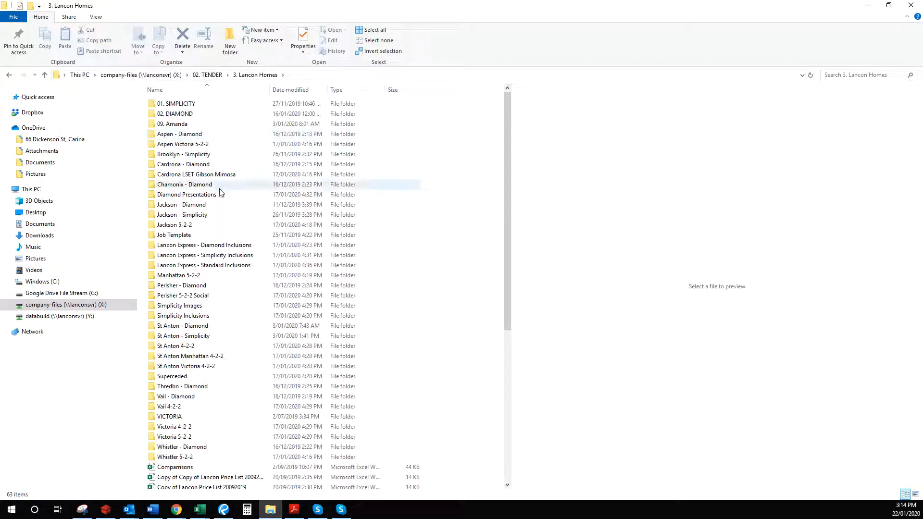
double_click(226, 204)
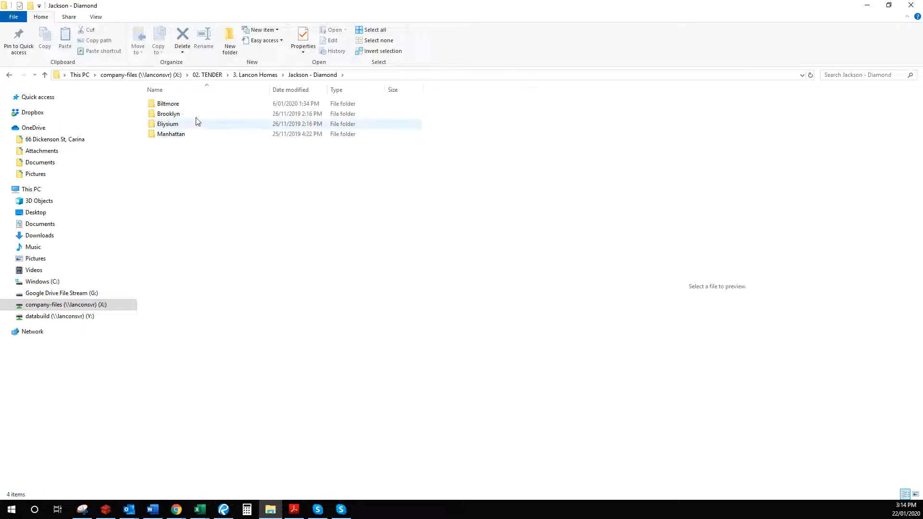
double_click(195, 107)
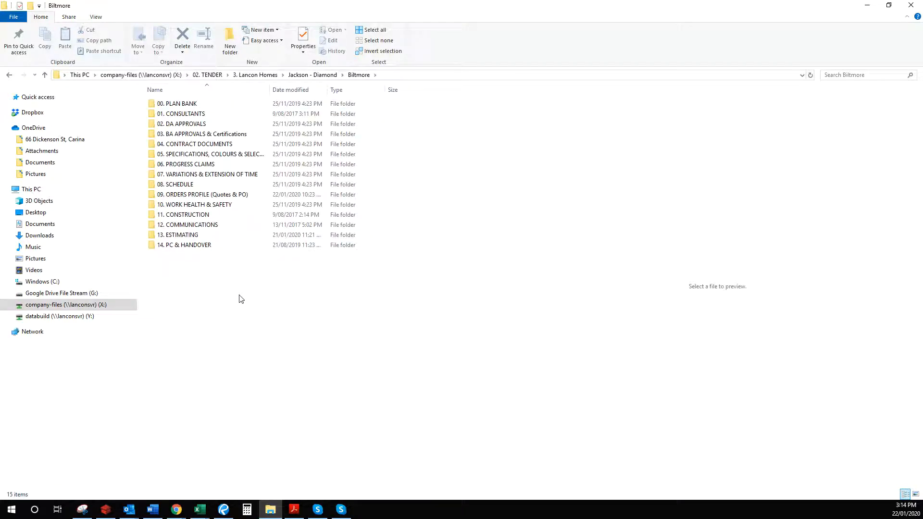
double_click(231, 194)
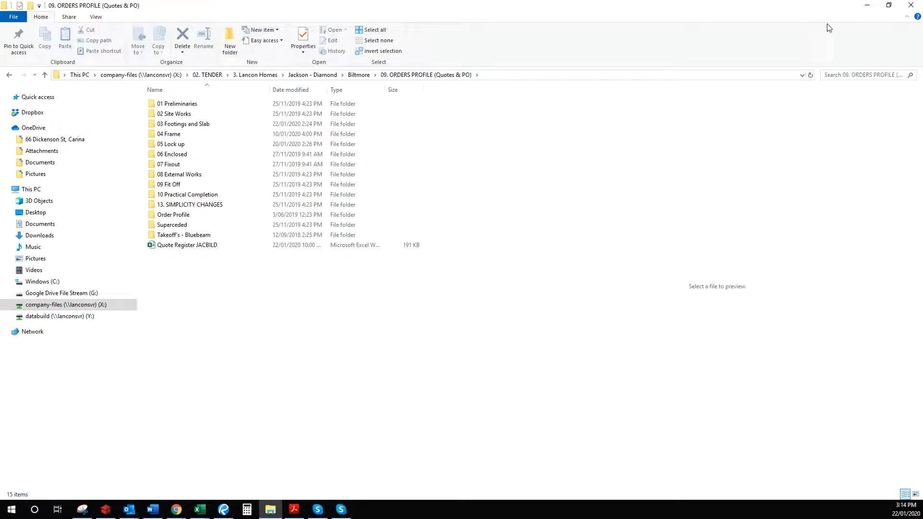
left_click(866, 5)
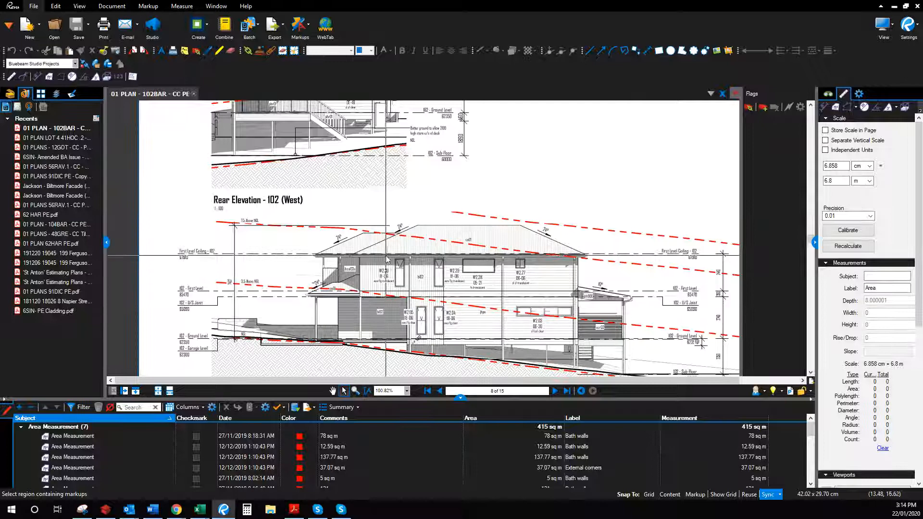
- Go to page 7 of the plan set and examine the front elevation of house 102
left_click(439, 391)
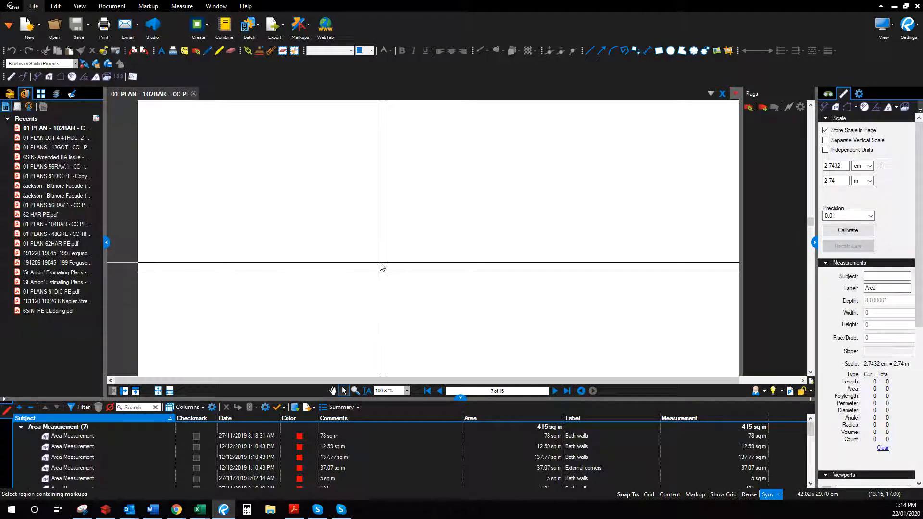
scroll(412, 158, "down", 1)
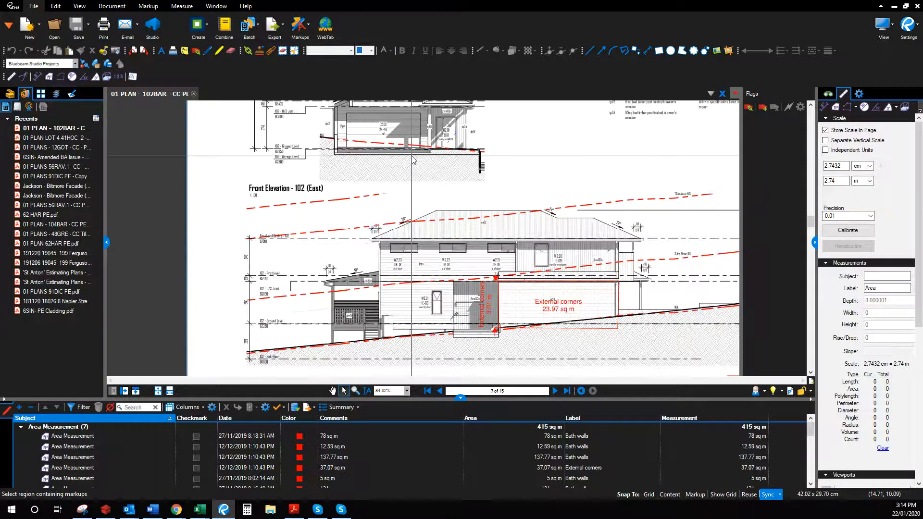
left_click_drag(412, 158, 431, 298)
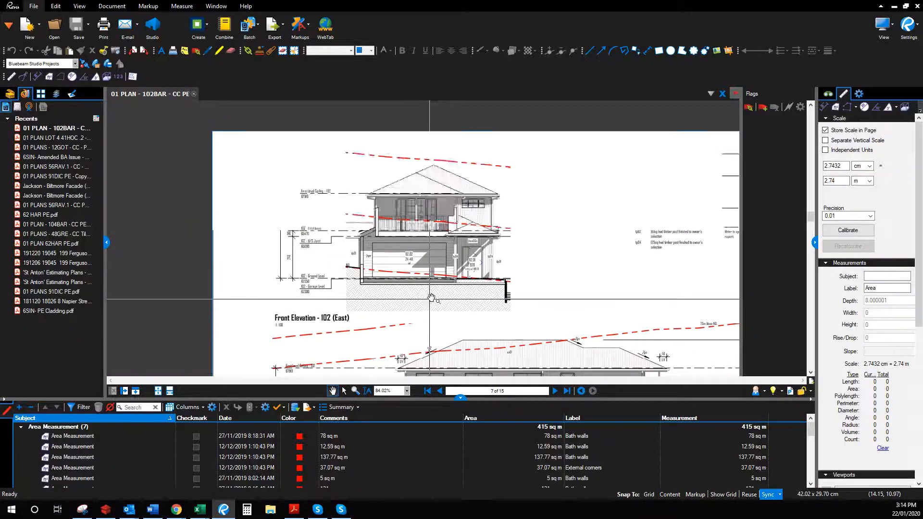
scroll(431, 297, "up", 4)
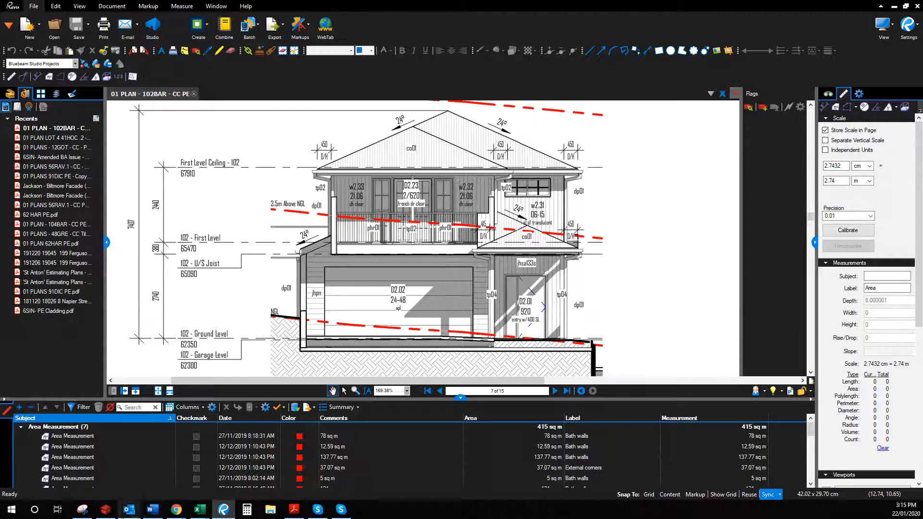
- Switch to the Lan Con Qld estimating program, maximize it and load job 102BAR in the Bill of Quantities
left_click(104, 513)
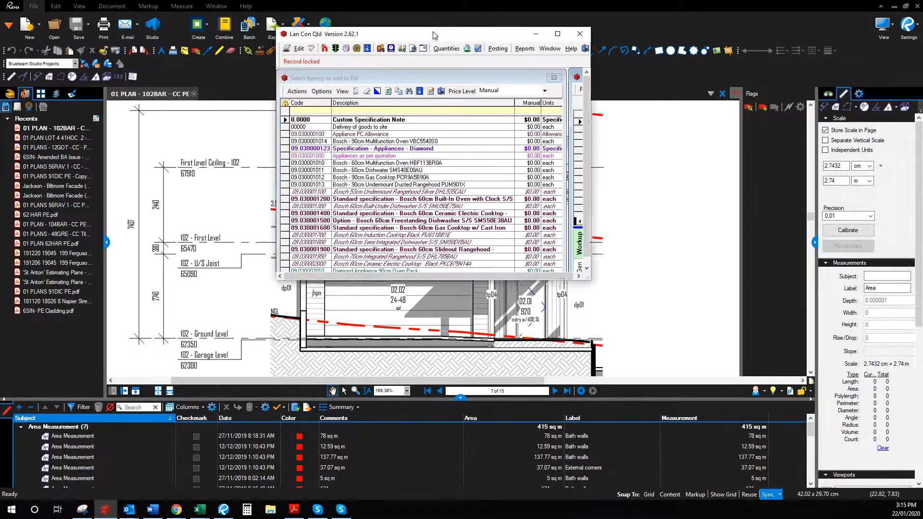
left_click(556, 29)
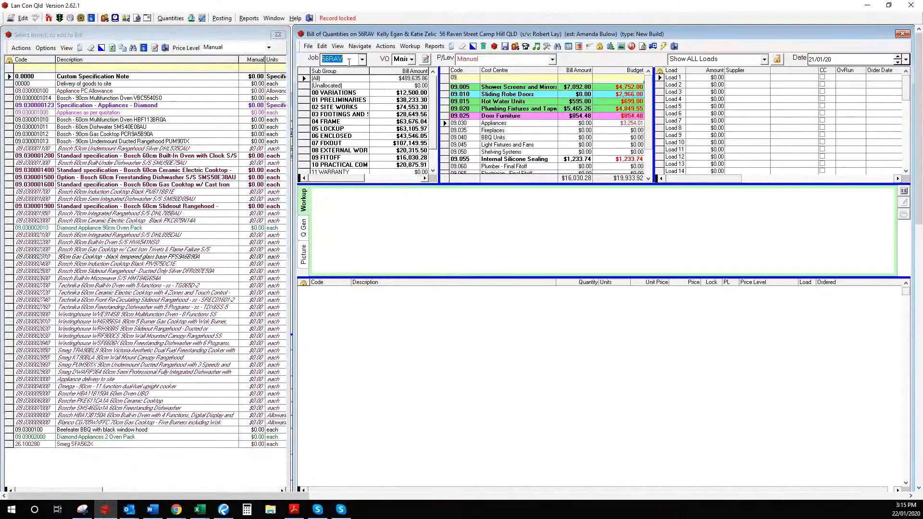
type("102BAR")
key("Return")
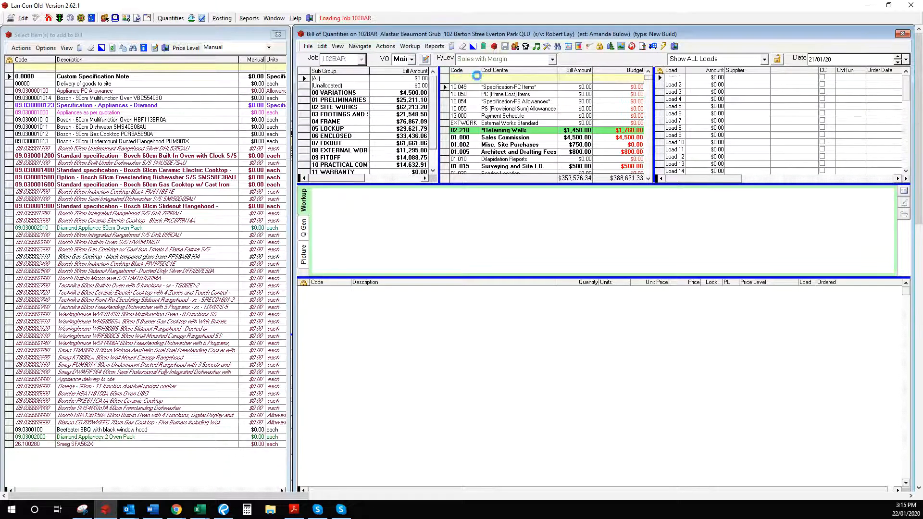
- Filter the cost centres by "clad" and open the Eaves and Cladding Carpenter cost centre
left_click(510, 78)
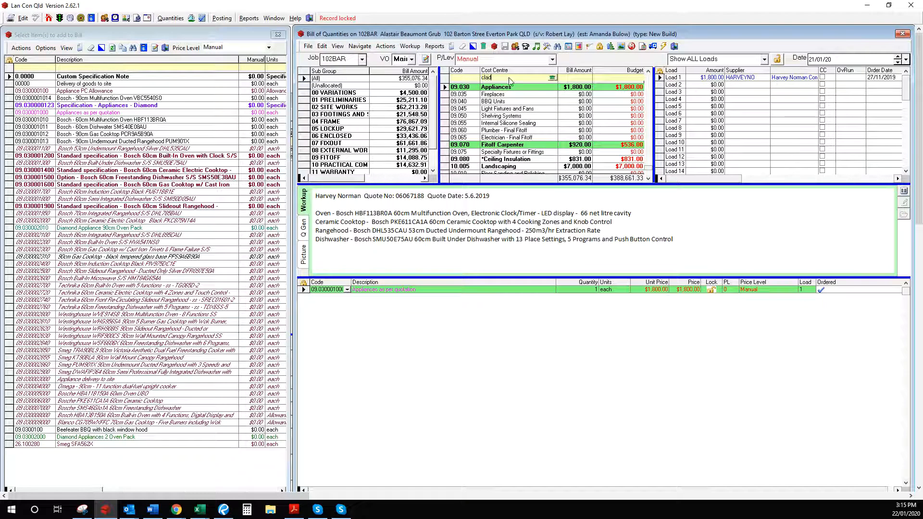
key("Return")
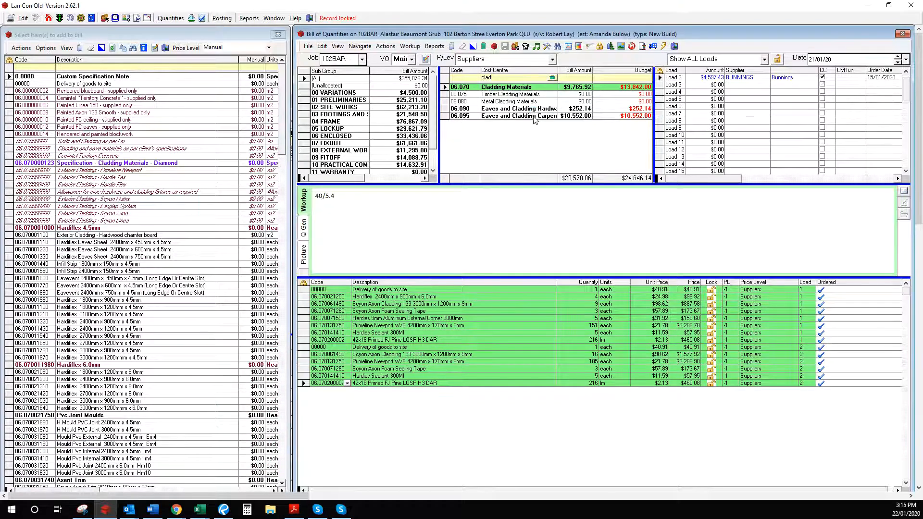
left_click(534, 116)
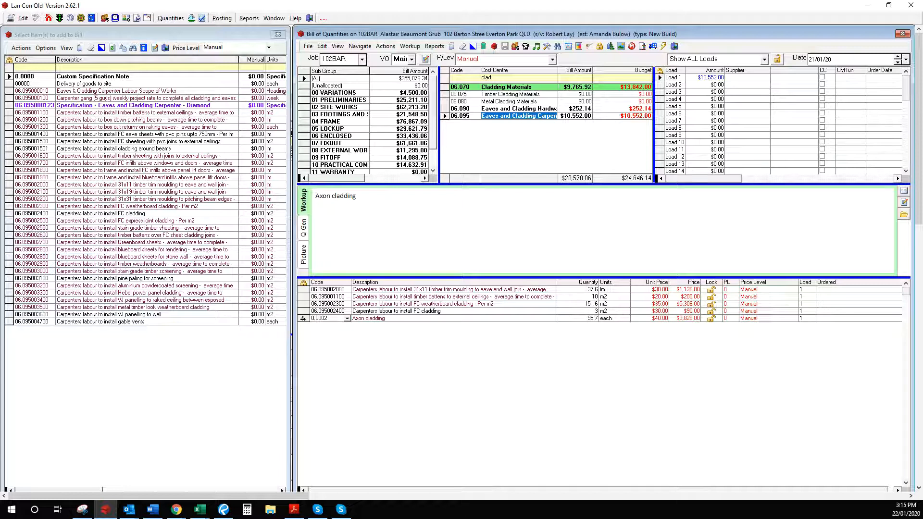
- Delete all the existing bill items from cost centre 06.095, Eaves and Cladding Carpenter, and reload the cost centre
left_click(303, 318)
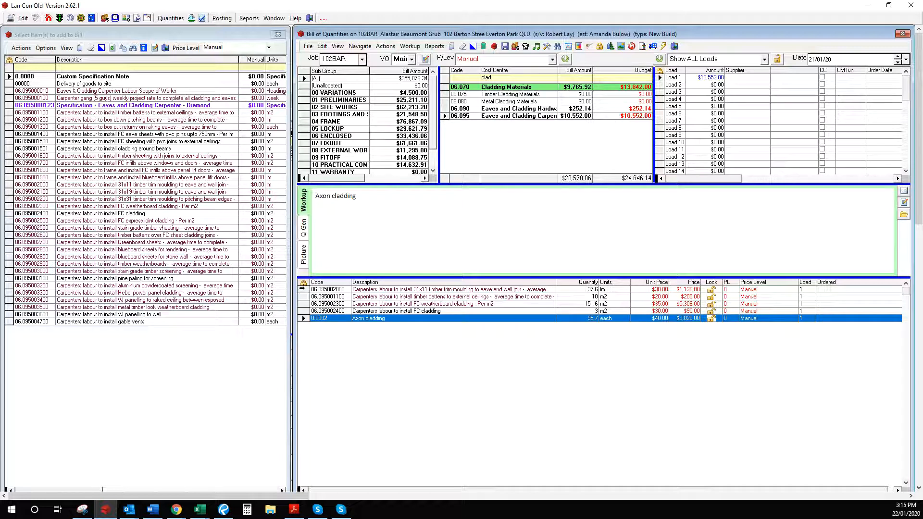
left_click(319, 291, "shift")
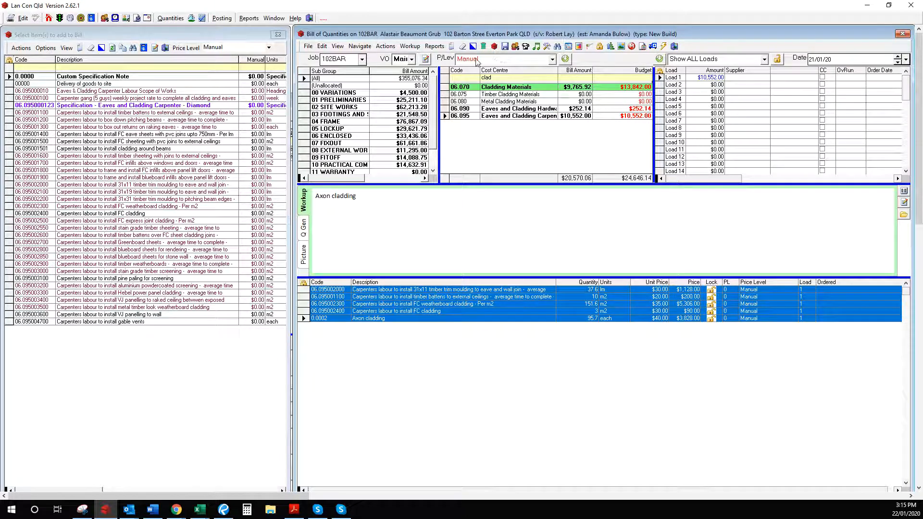
left_click(483, 47)
left_click(485, 294)
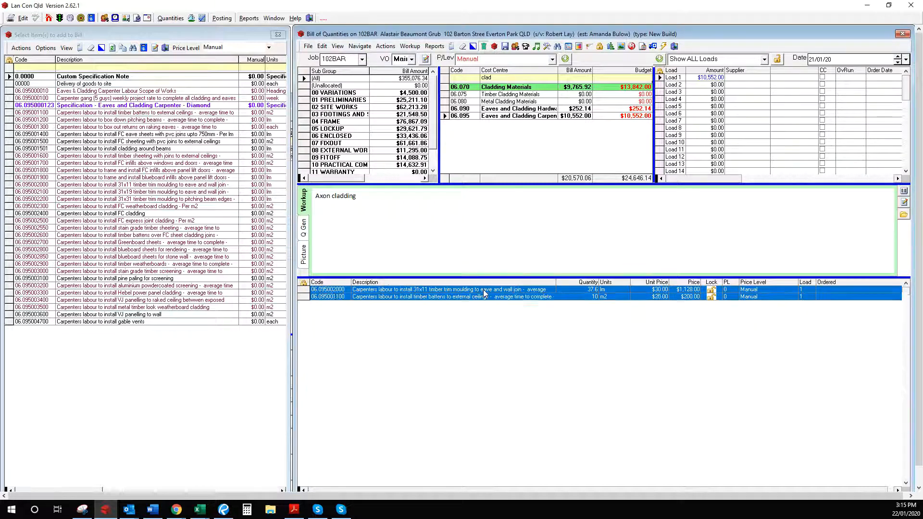
left_click(461, 88)
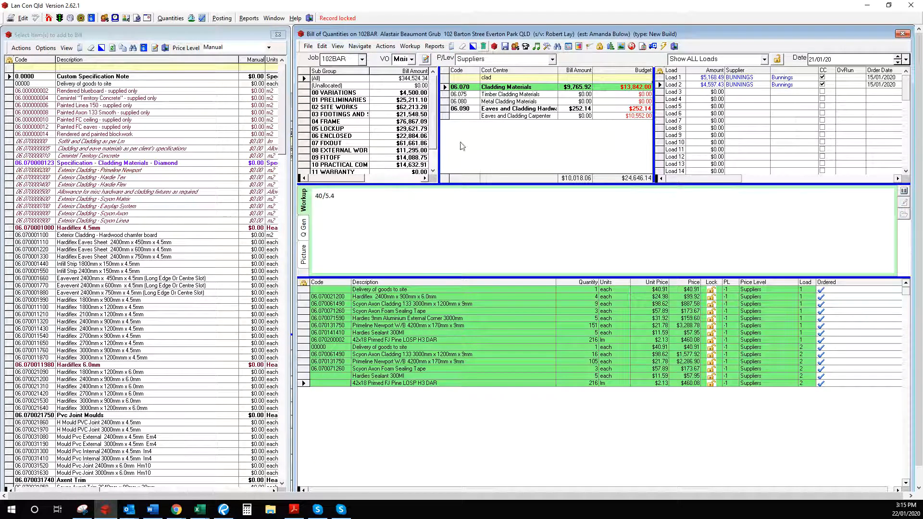
left_click(455, 116)
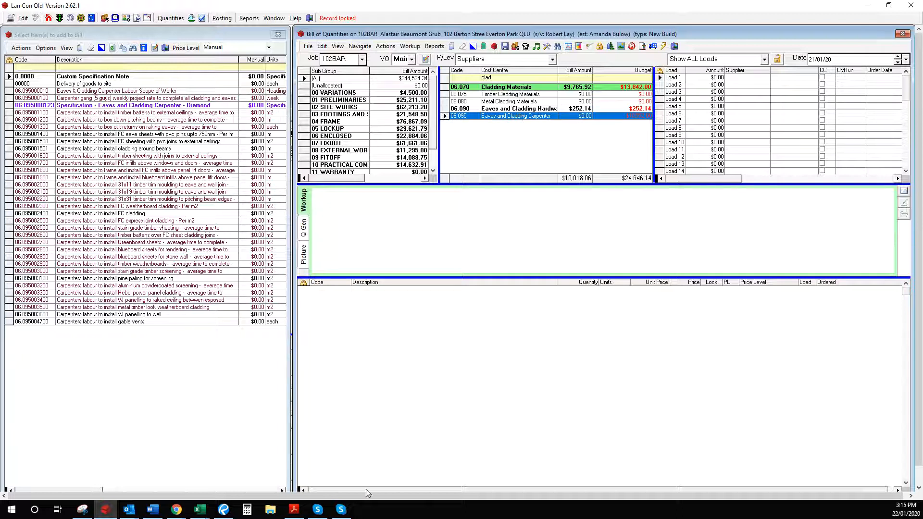
- Return to the plan in Bluebeam Revu and examine the cladding types marked on the side elevation below the front elevation
left_click(225, 512)
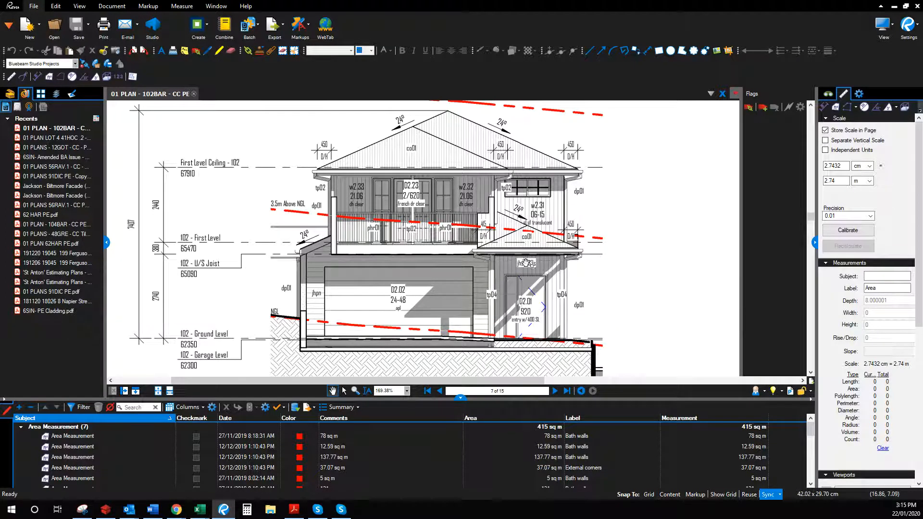
scroll(529, 319, "down", 3)
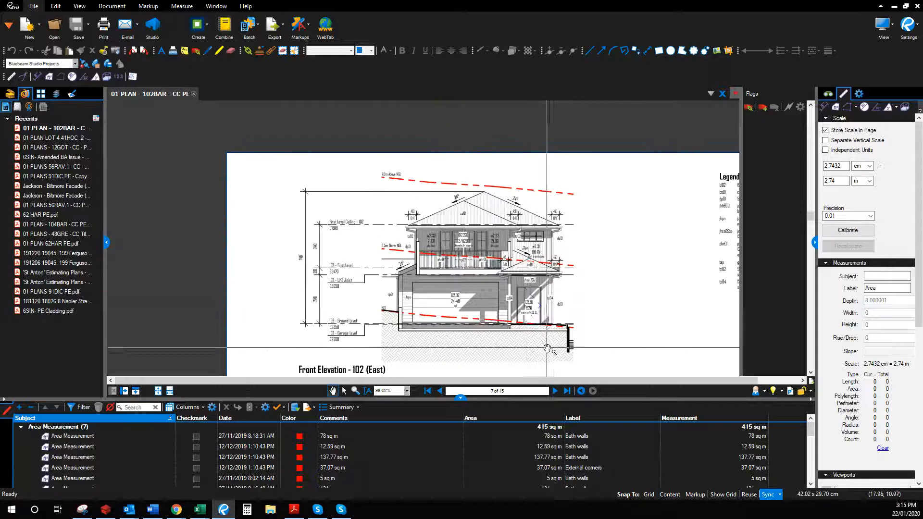
mouse_move(546, 339)
left_mouse_down()
mouse_move(422, 303)
mouse_move(400, 225)
left_mouse_up()
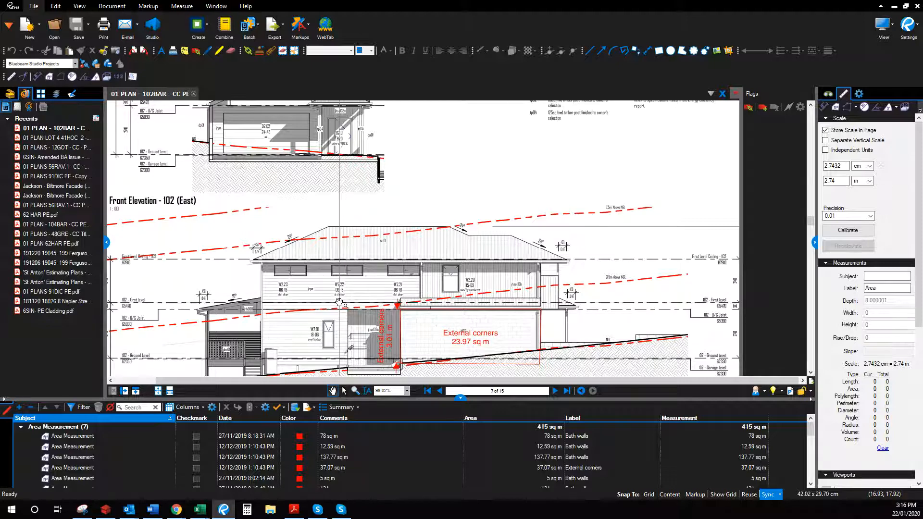
scroll(339, 302, "up", 5)
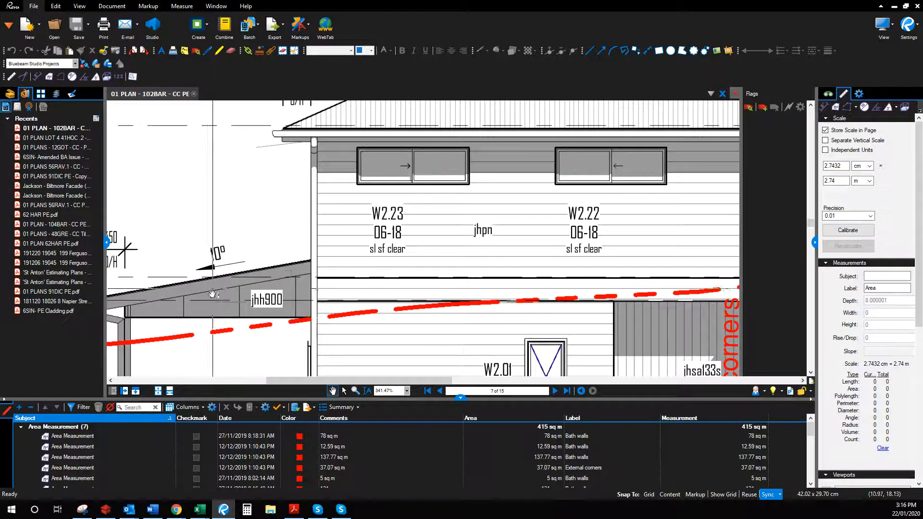
scroll(582, 252, "down", 5)
scroll(583, 249, "up", 3)
left_click_drag(583, 250, 393, 189)
scroll(393, 189, "down", 2)
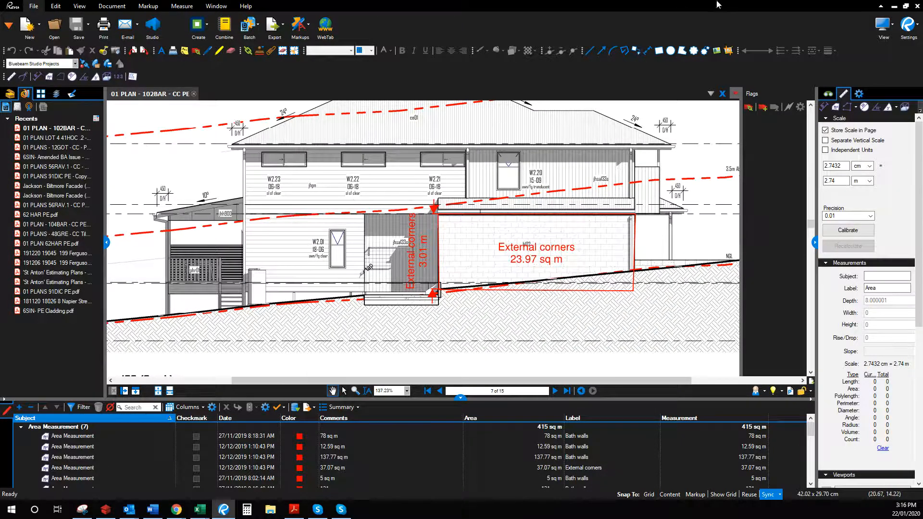
- Return to the estimating program and add item 06.095002400, Carpenters labour to install FC cladding, to the Eaves and Cladding Carpenter bill
left_click(892, 6)
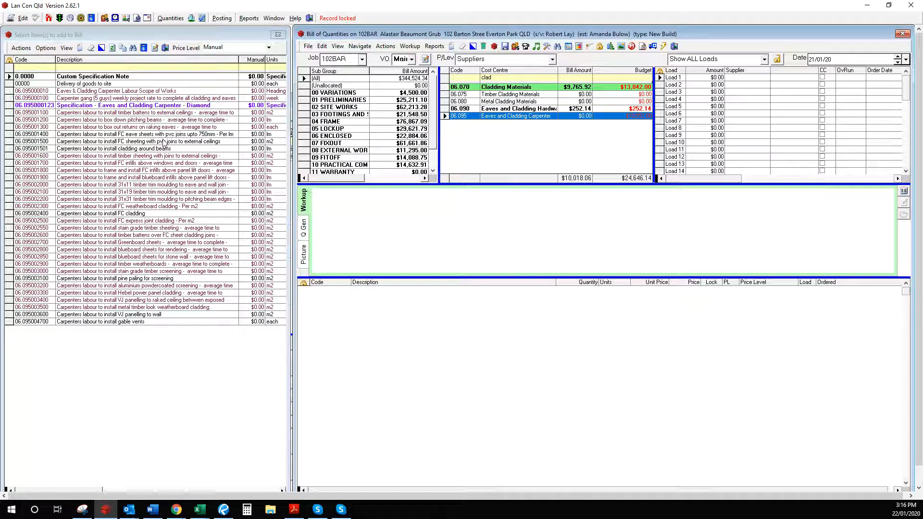
left_click(134, 294)
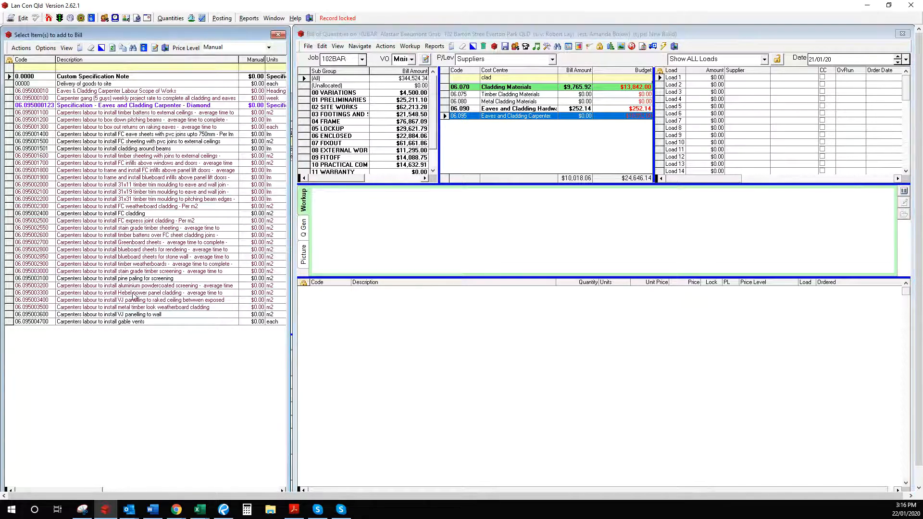
left_click(153, 302)
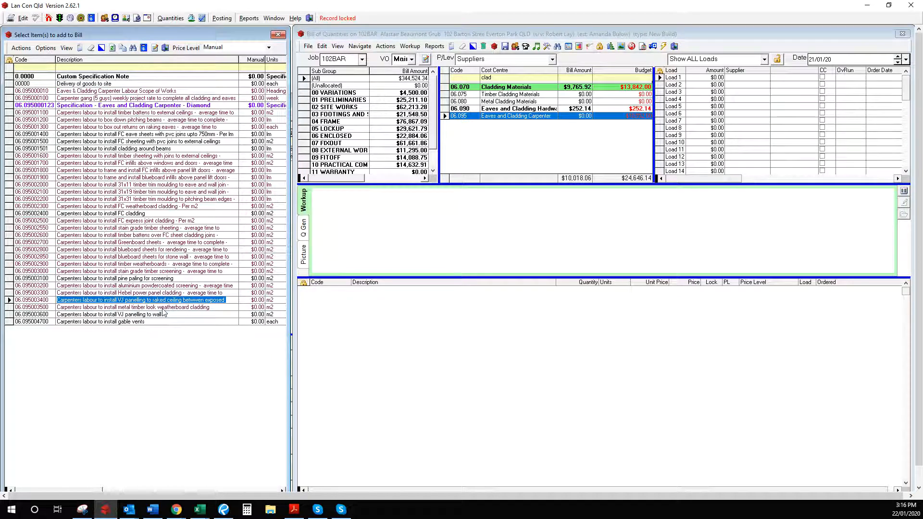
left_click(163, 308)
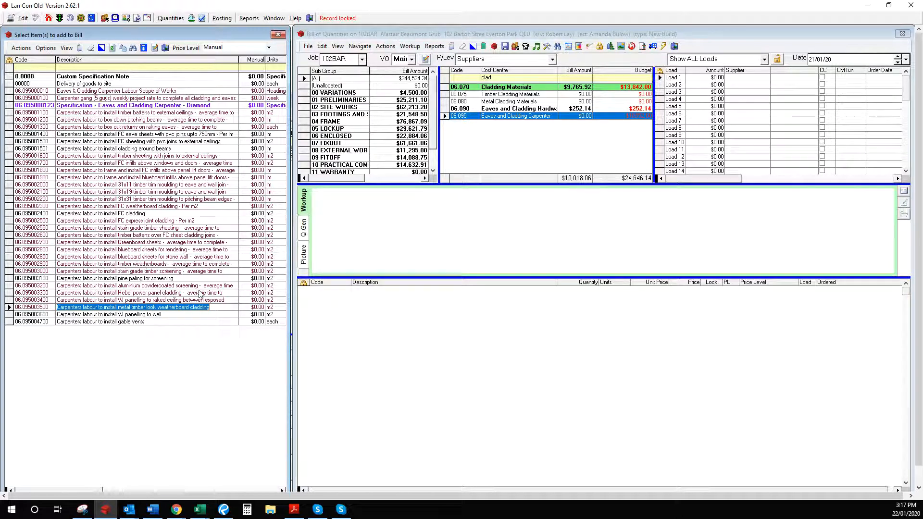
left_click(131, 213)
left_click(8, 213)
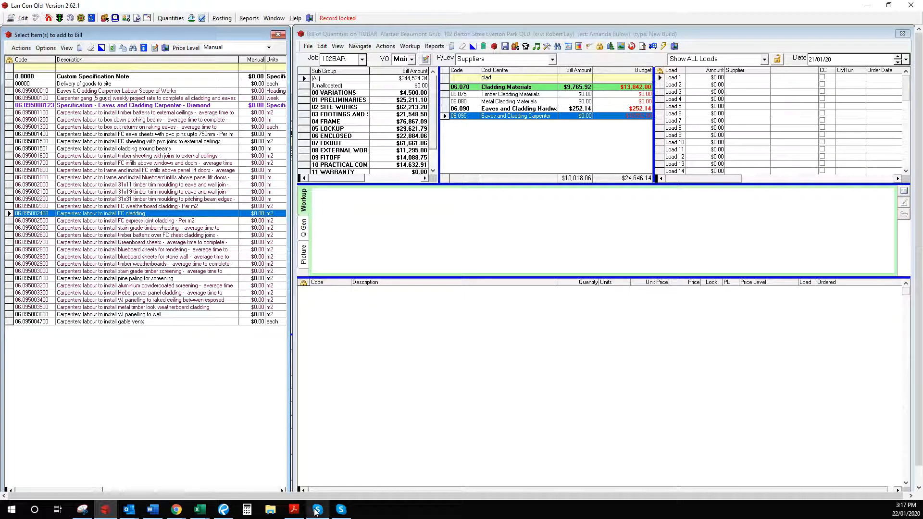
left_click_drag(513, 347, 518, 349)
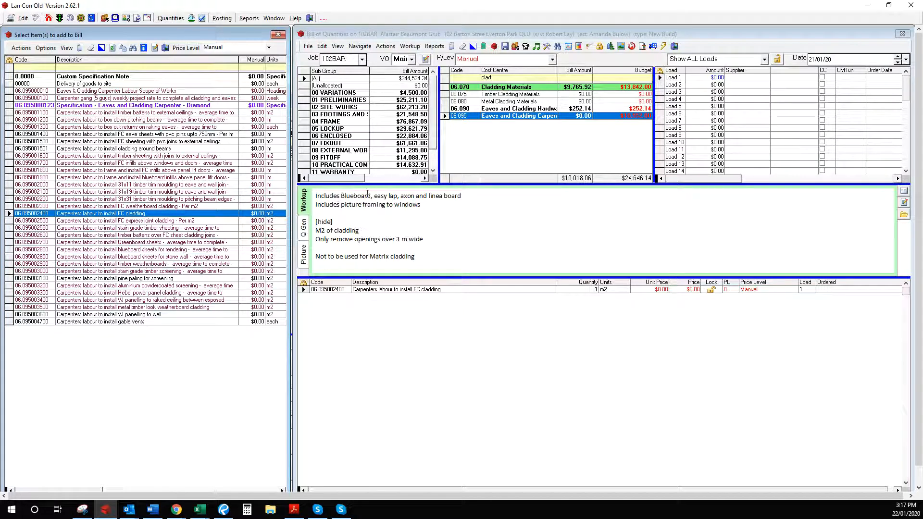
- Review the FC cladding item's workup notes on the included board types and picture framing to windows
left_click_drag(370, 195, 342, 197)
left_click_drag(398, 197, 374, 197)
left_click_drag(401, 197, 466, 196)
left_click(478, 199)
left_click_drag(430, 205, 343, 209)
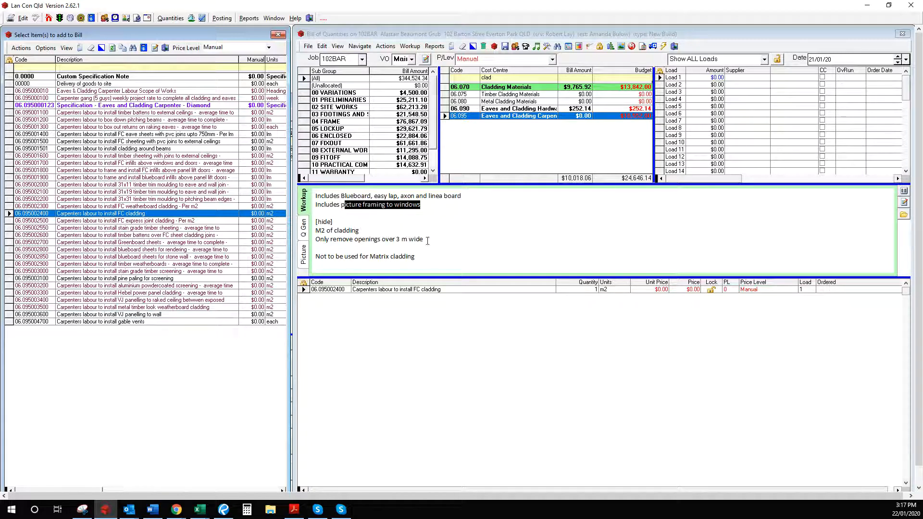
- Switch to Google Chrome and search for images of "james hardie linea"
left_click(176, 510)
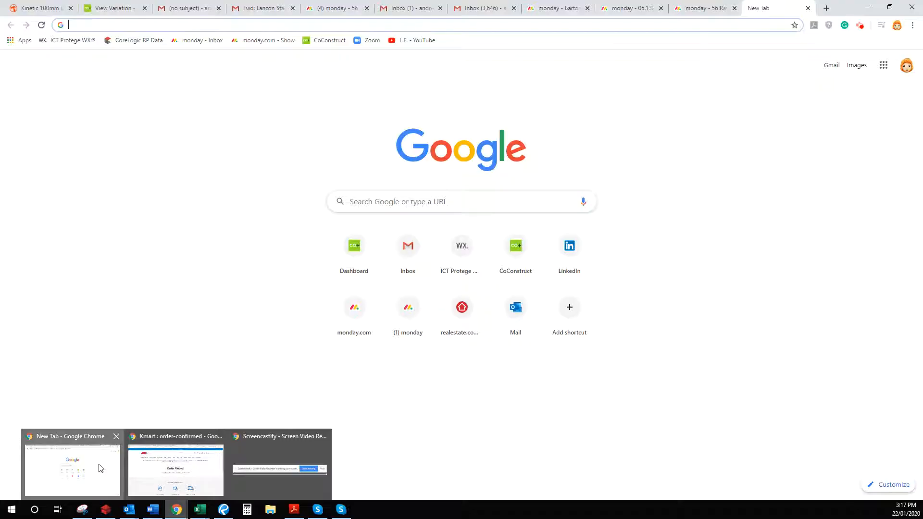
left_click(97, 465)
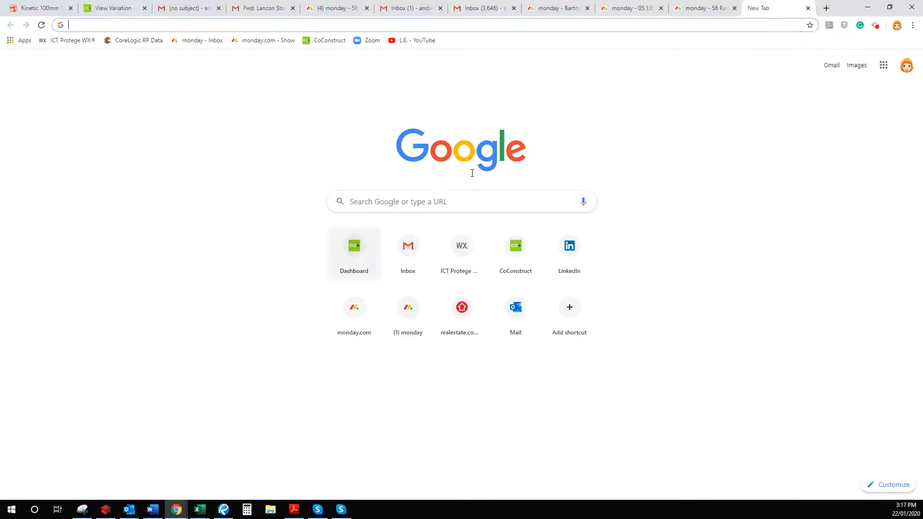
left_click(530, 207)
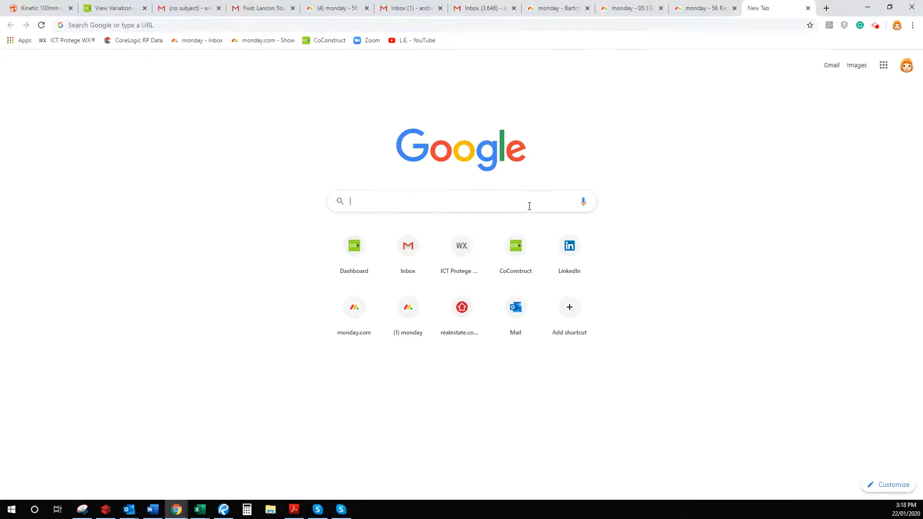
type("jame")
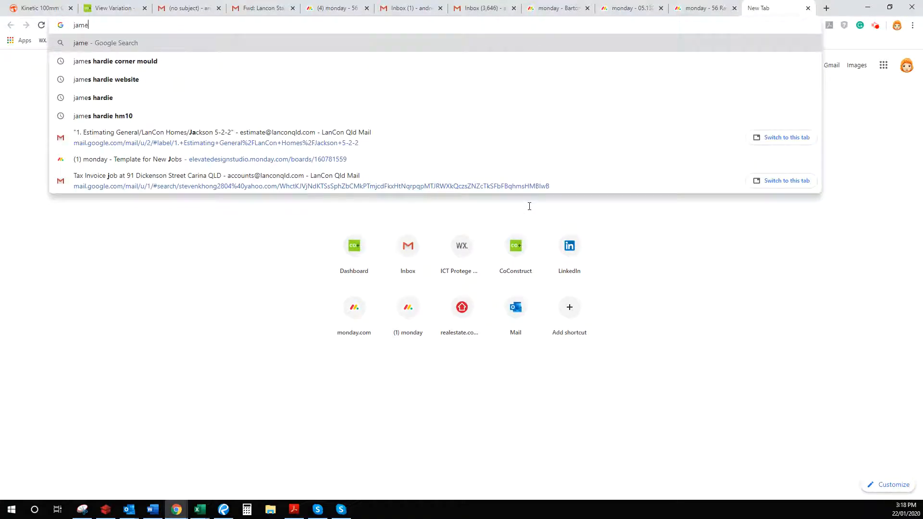
type("s hardie")
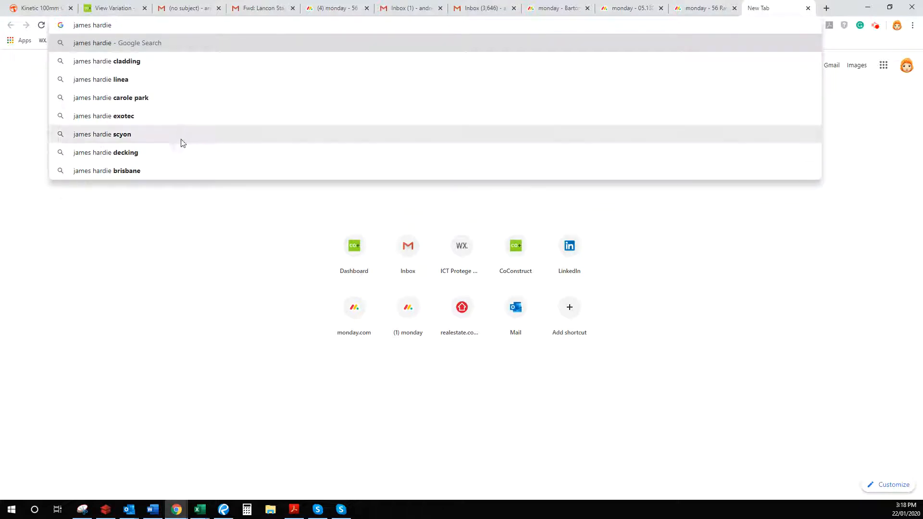
left_click(115, 79)
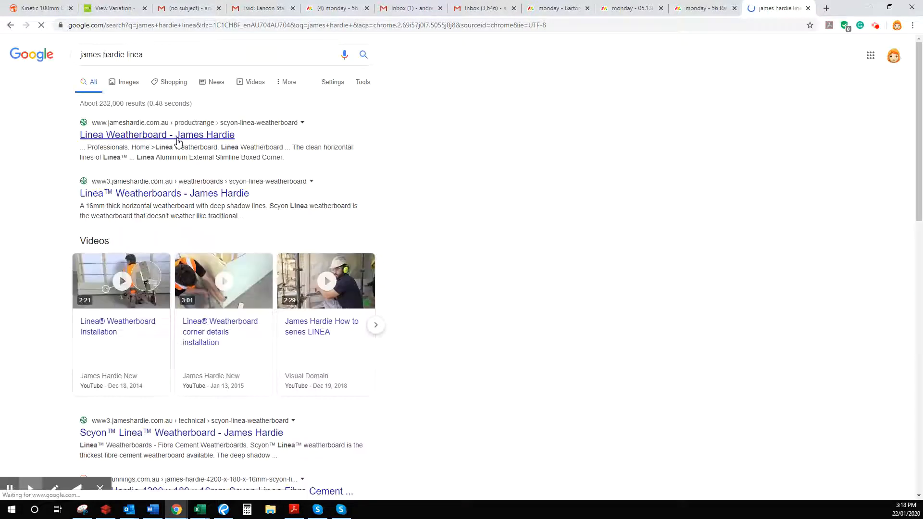
left_click(129, 84)
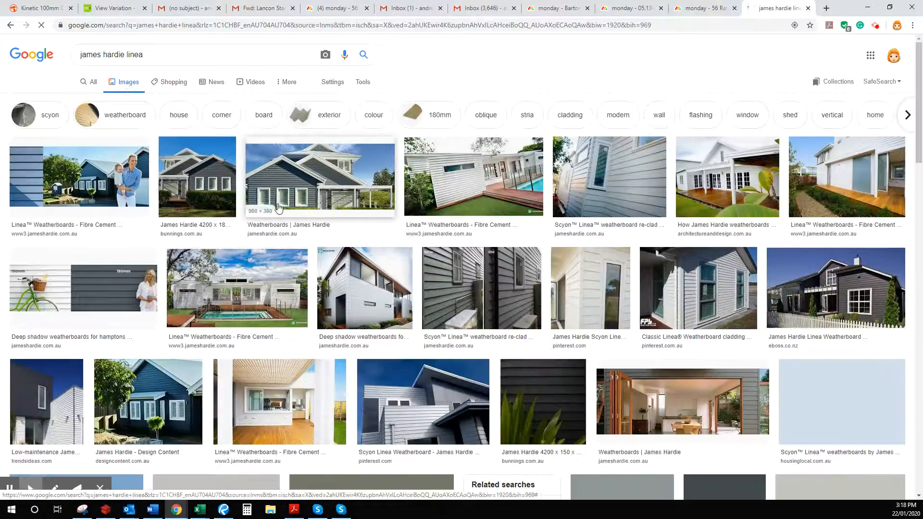
- Examine several Linea weatherboard photos, looking at the cladding profile and the picture framing around the windows
left_click(324, 202)
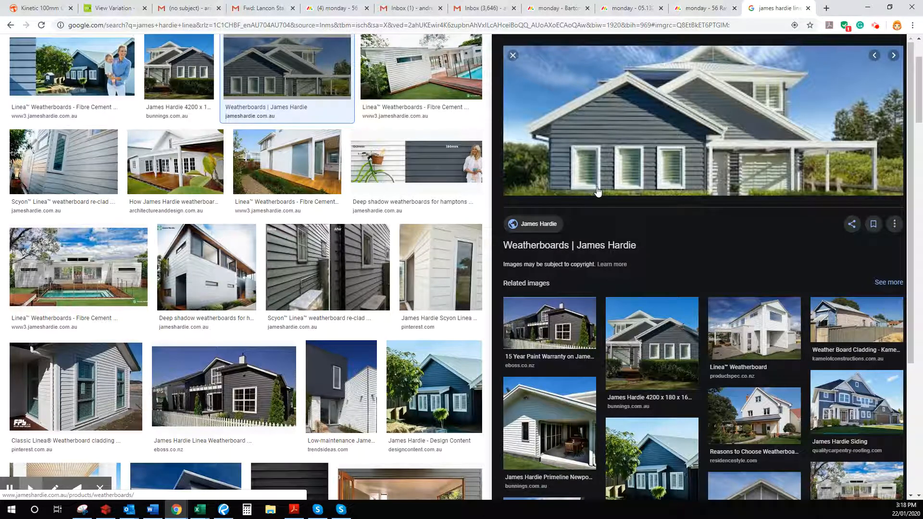
left_click(337, 271)
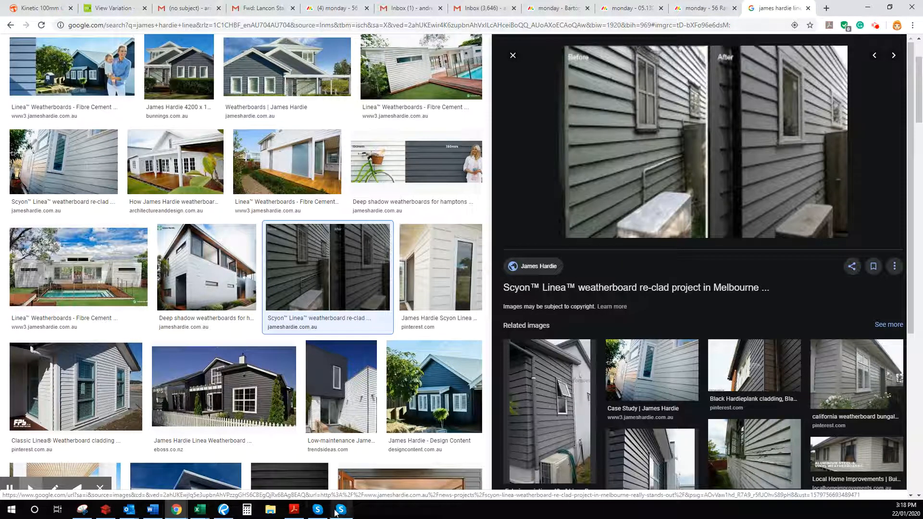
scroll(459, 353, "down", 3)
scroll(459, 352, "down", 5)
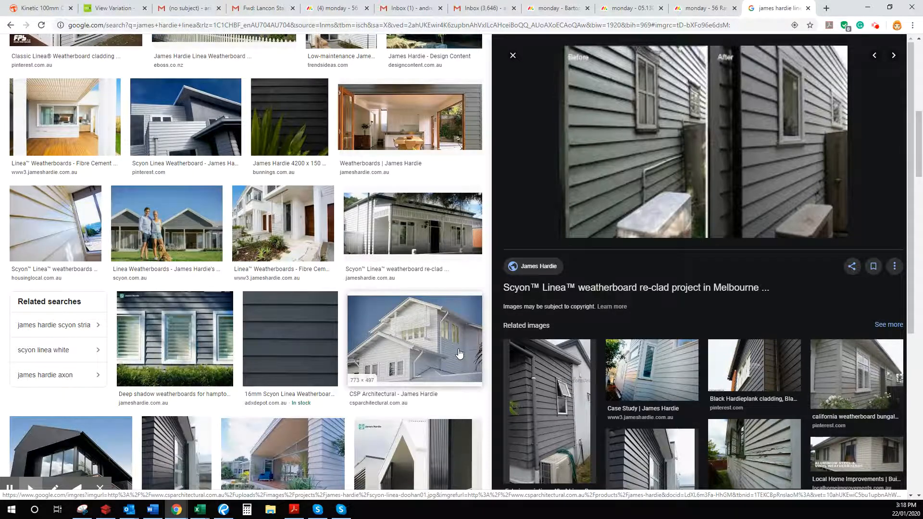
left_click(176, 342)
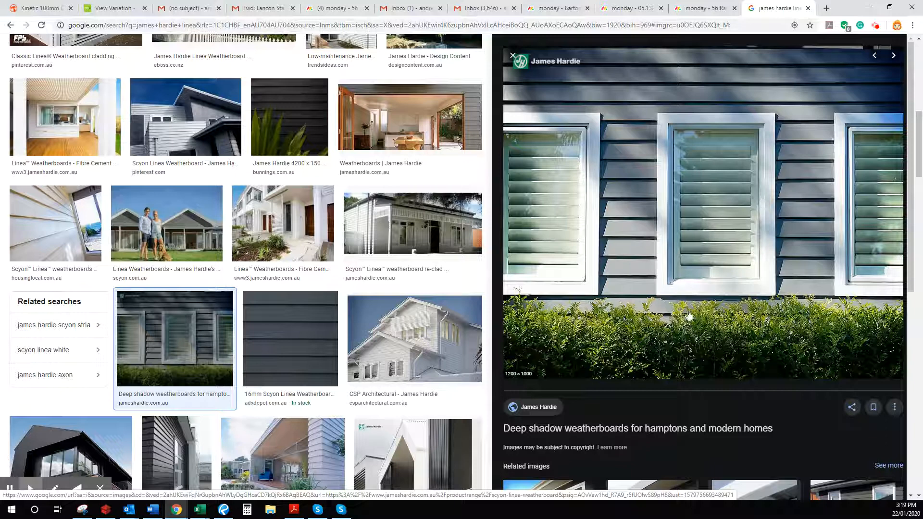
left_click(391, 355)
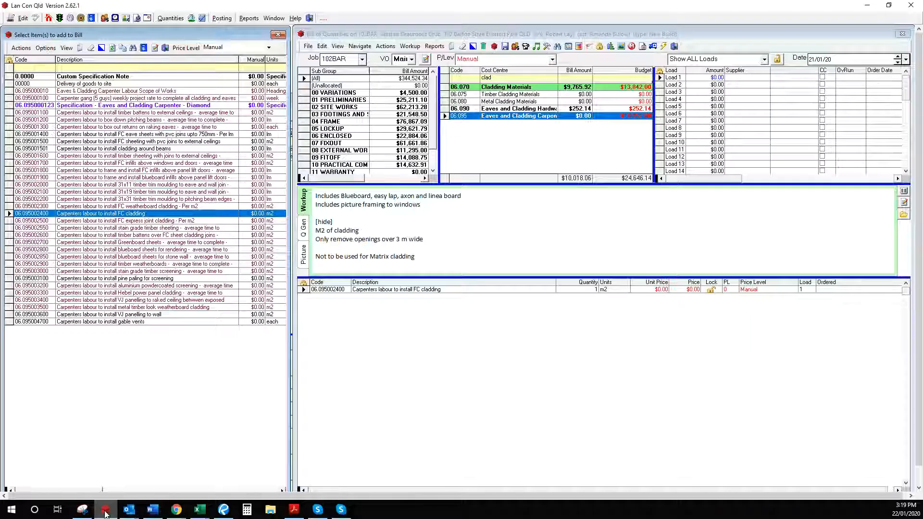
- Return to the estimating program and add item 06.095001501, Carpenters labour to install cladding around beams, to the bill
left_click(105, 510)
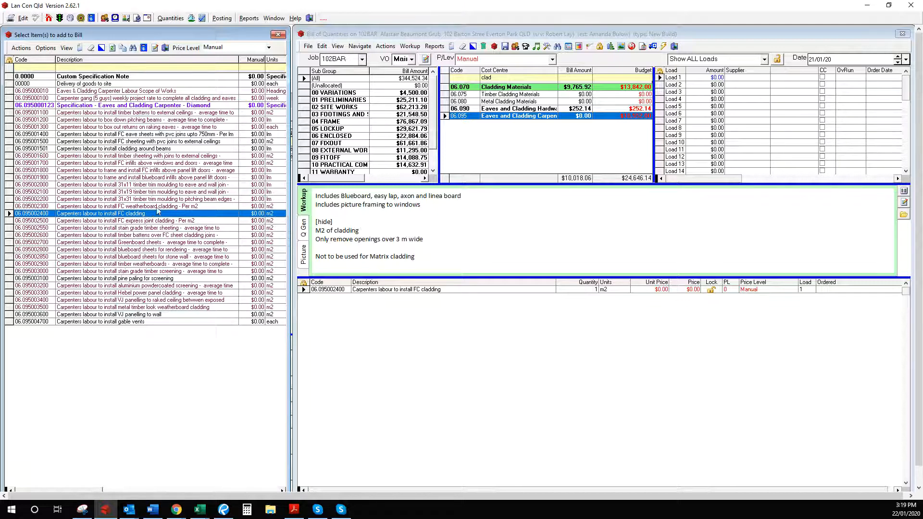
left_click_drag(146, 151, 375, 311)
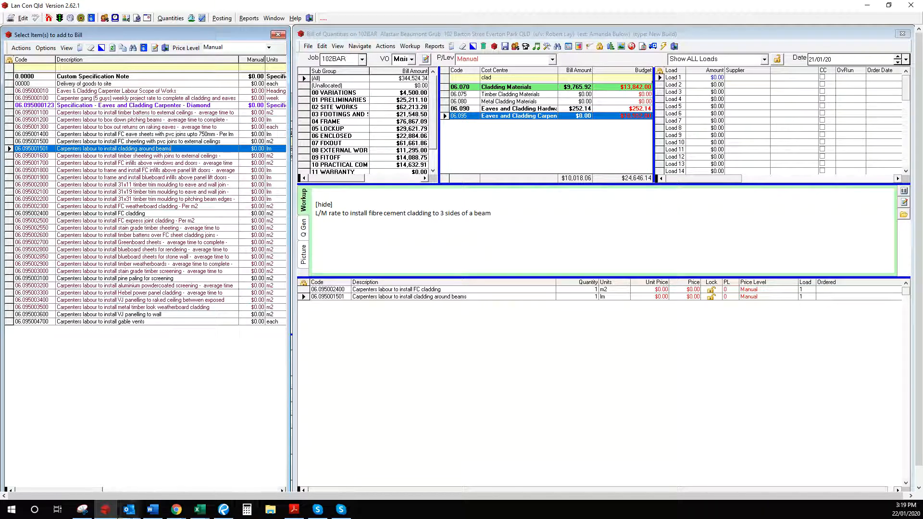
mouse_move(129, 513)
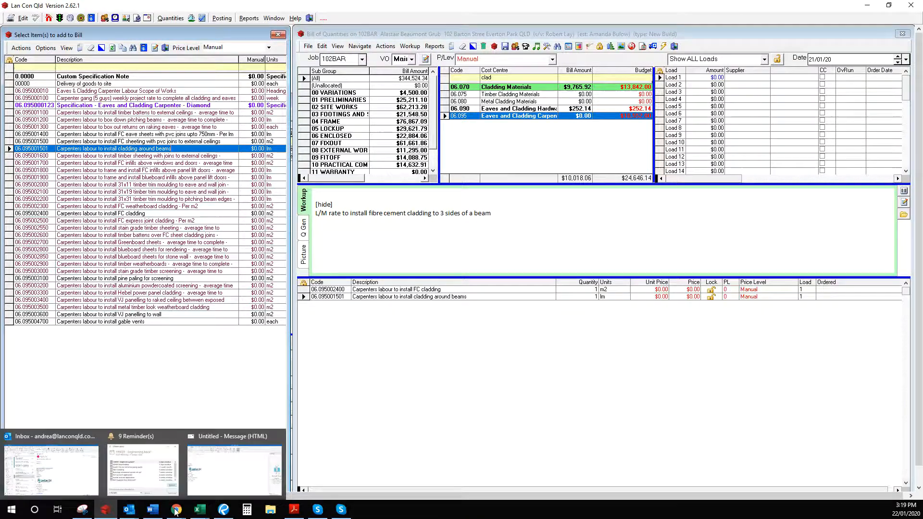
- Switch to the plan in Bluebeam Revu and examine the deck's roof edge, beam and ceiling on the page 9 section
left_click(220, 511)
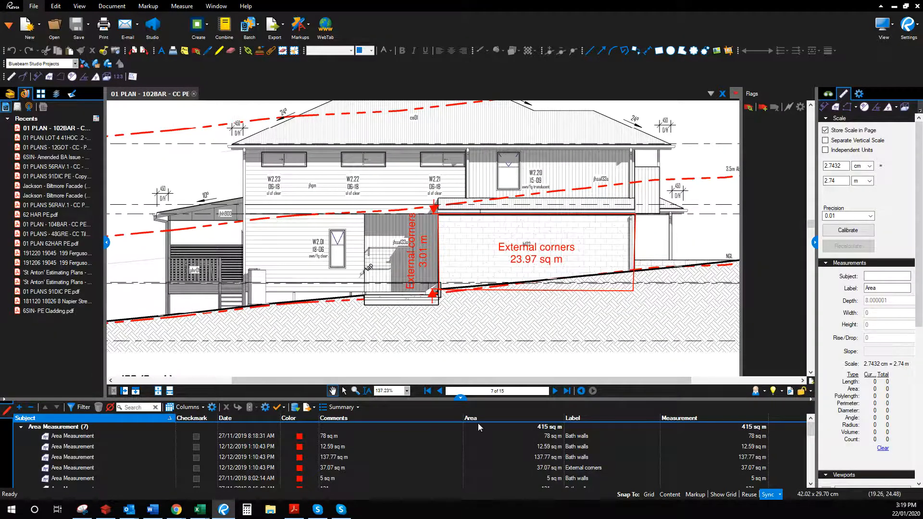
left_click(555, 390)
scroll(479, 303, "down", 3)
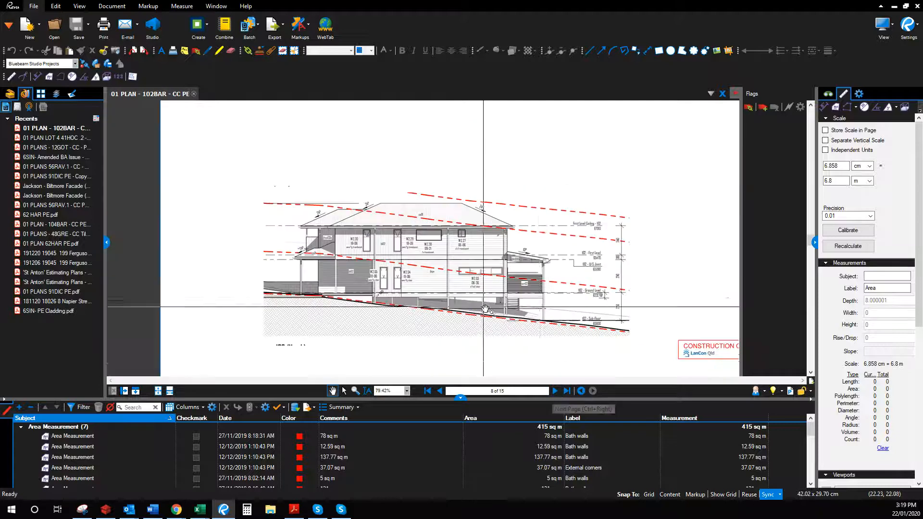
left_click(555, 391)
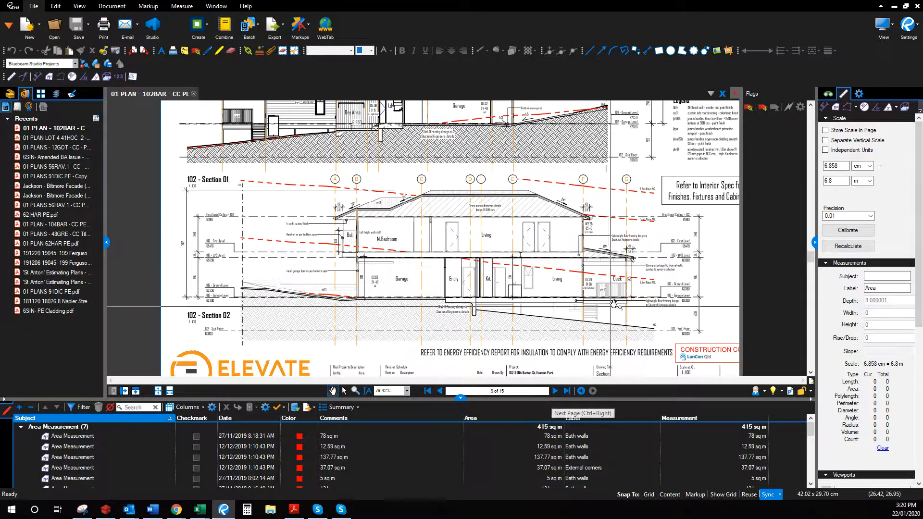
scroll(632, 269, "up", 3)
scroll(632, 268, "up", 8)
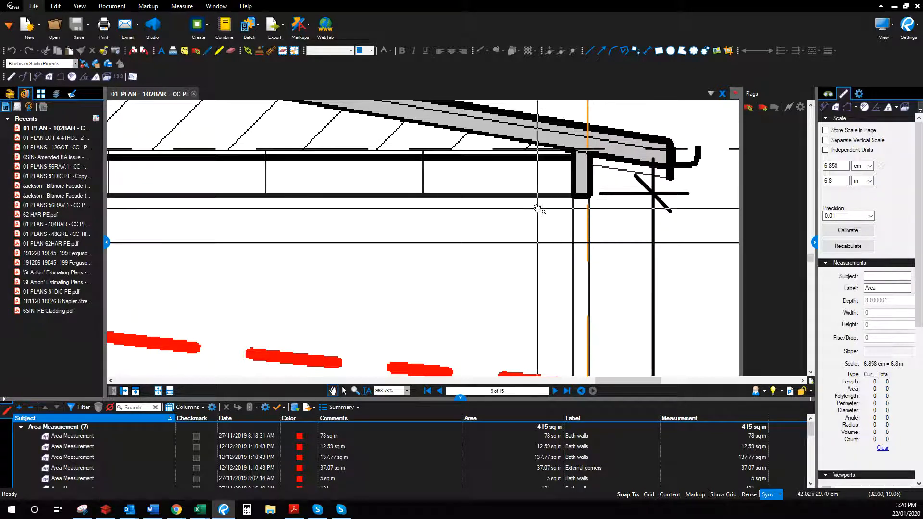
scroll(537, 322, "down", 1)
scroll(537, 322, "down", 2)
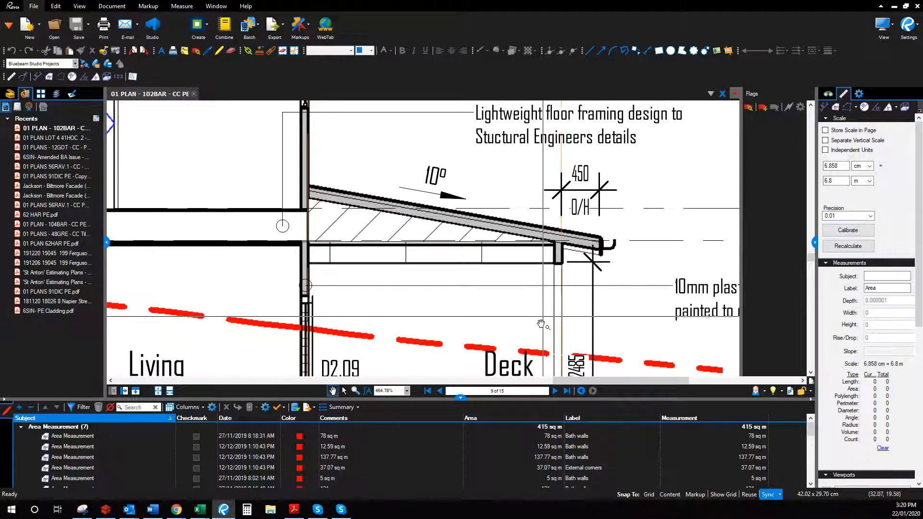
scroll(559, 270, "down", 3)
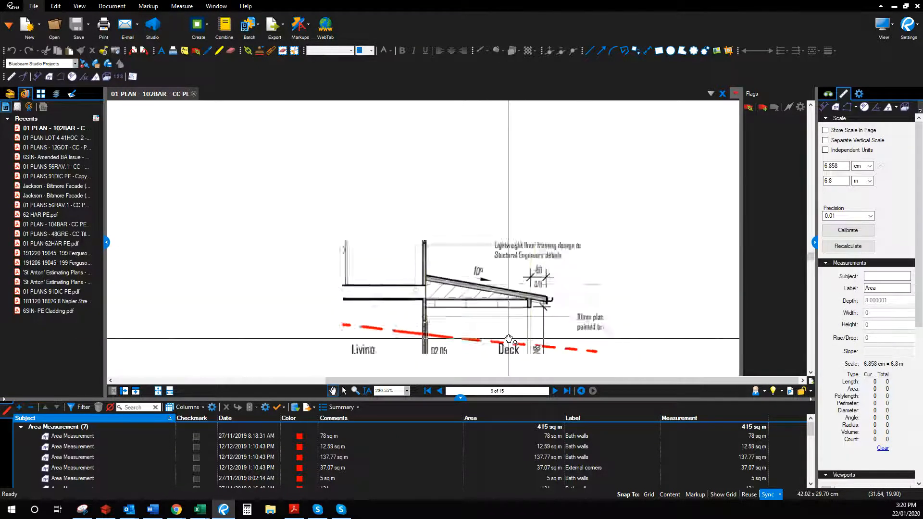
- Back in the estimating program, add item 06.095001500, FC sheeting with pvc joins to external ceilings, to the bill and open its workup note
left_click(224, 510)
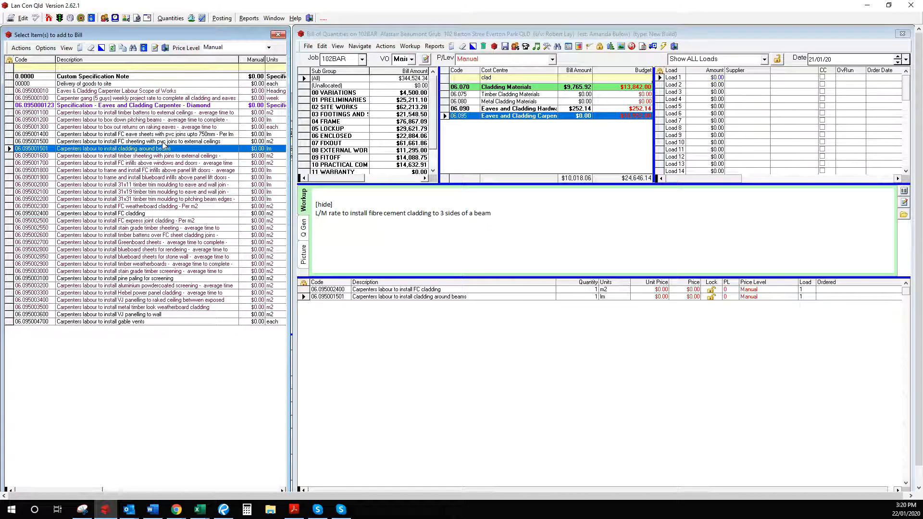
left_click_drag(164, 143, 380, 338)
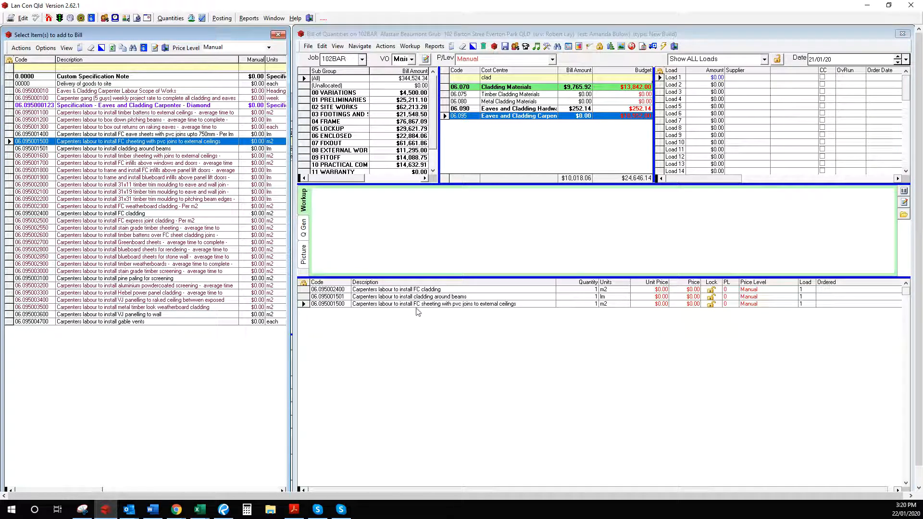
left_click(467, 306)
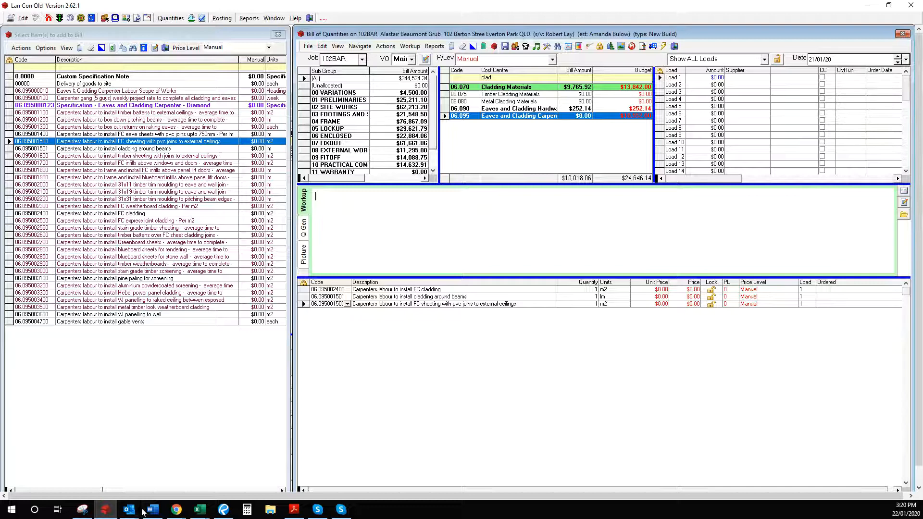
- Switch to the plan in Bluebeam Revu and examine the right side elevation, first-level plan and ground-level plan around the patio and deck
left_click(224, 511)
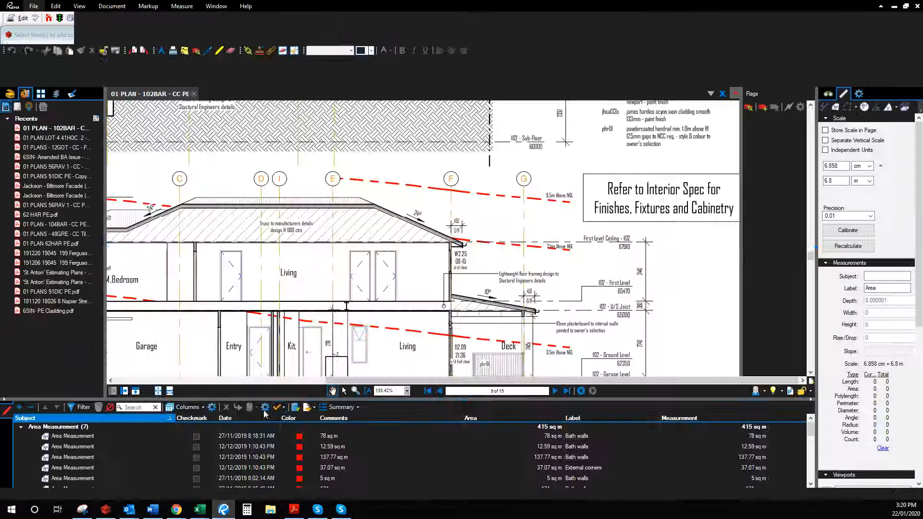
scroll(257, 350, "down", 5)
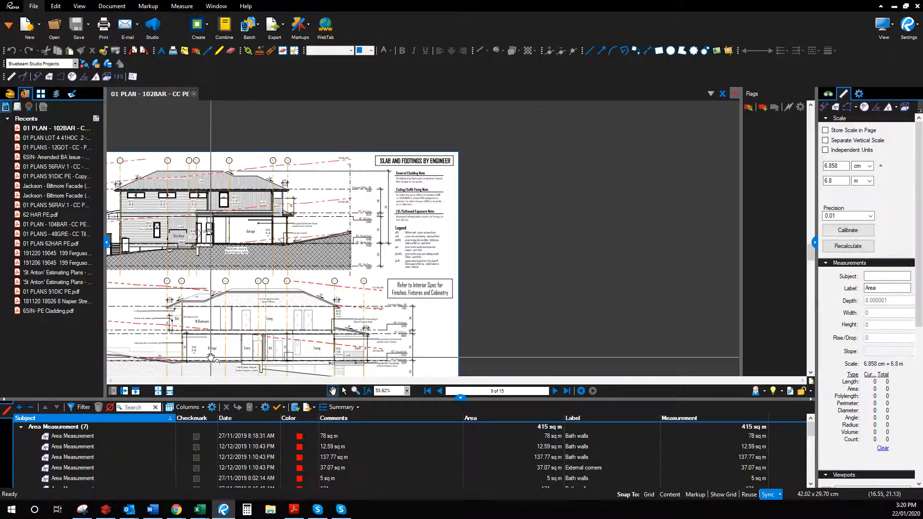
left_click(440, 391)
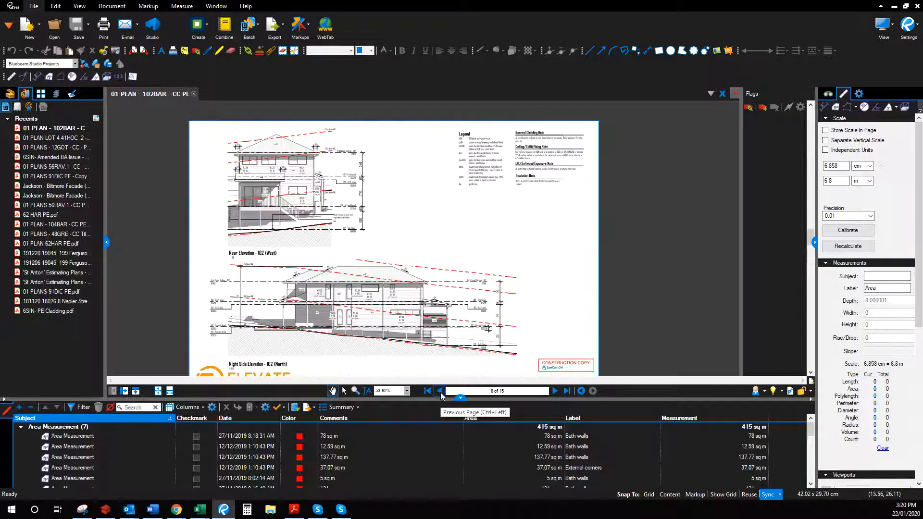
scroll(338, 300, "up", 7)
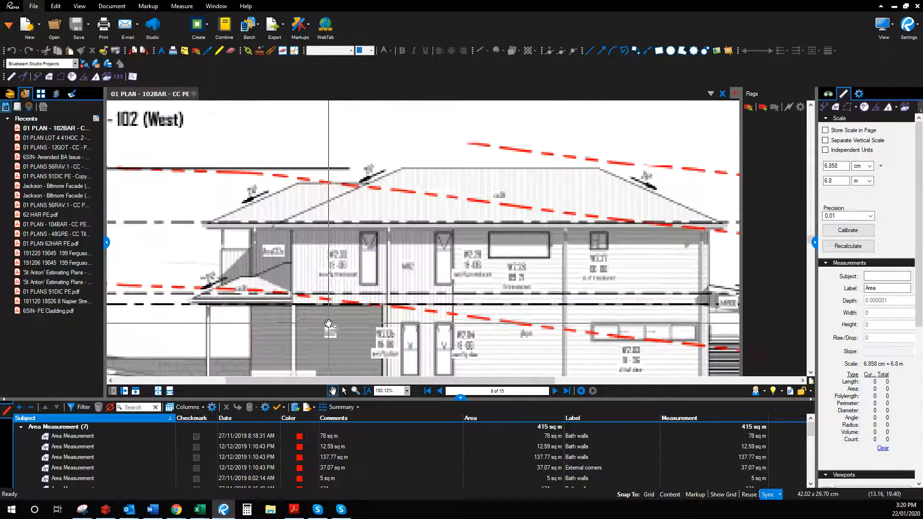
scroll(338, 300, "up", 1)
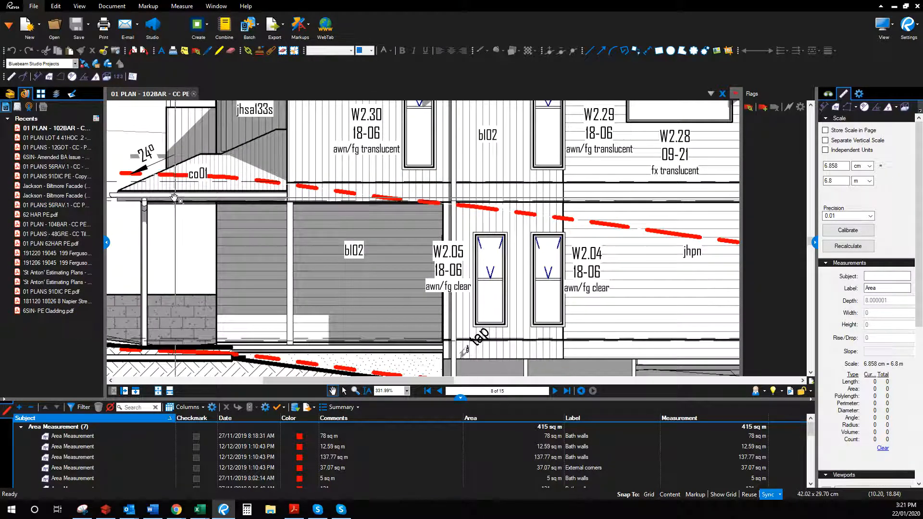
scroll(330, 280, "down", 5)
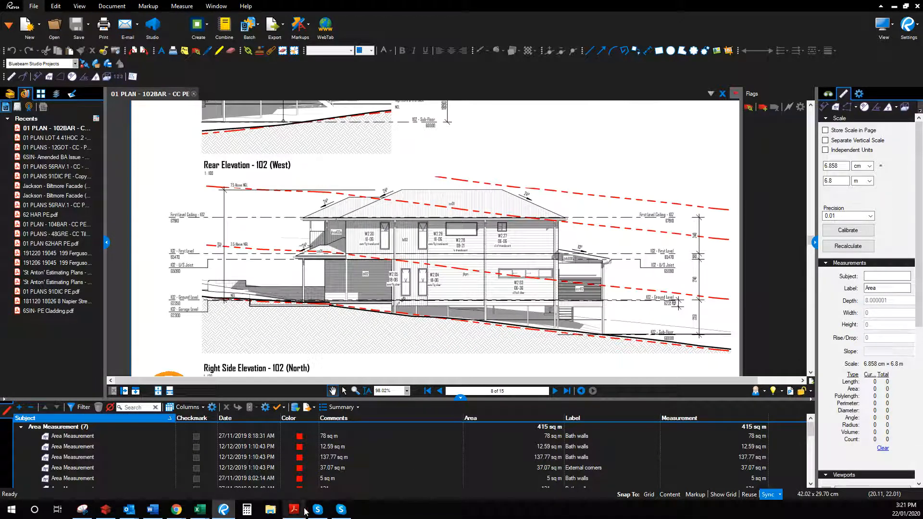
left_click(439, 391)
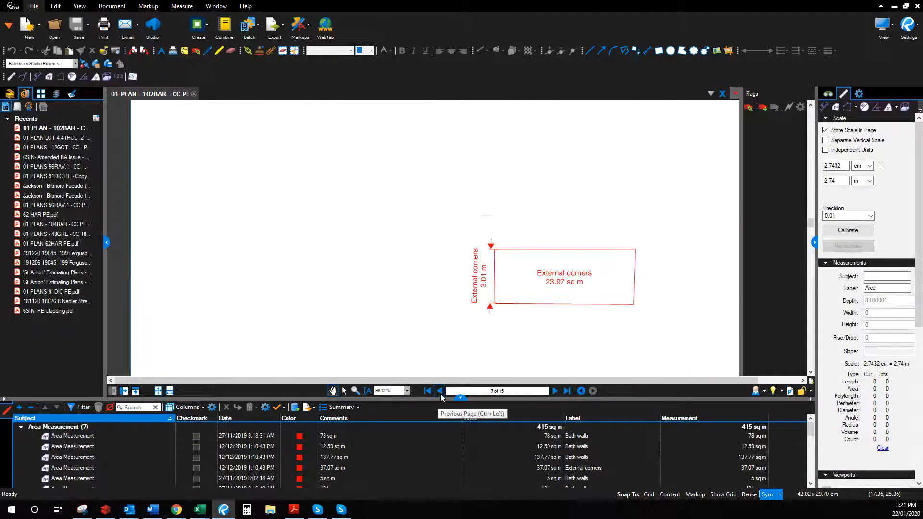
left_click(439, 391)
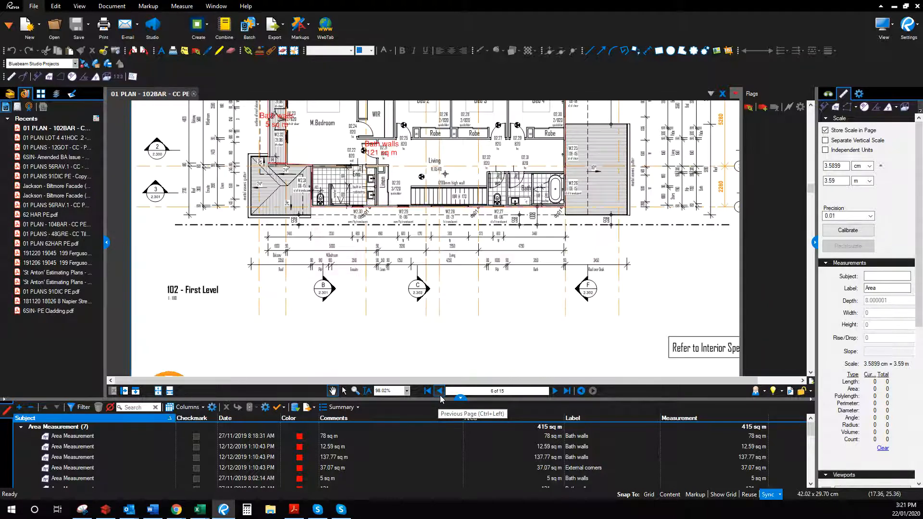
left_click(440, 391)
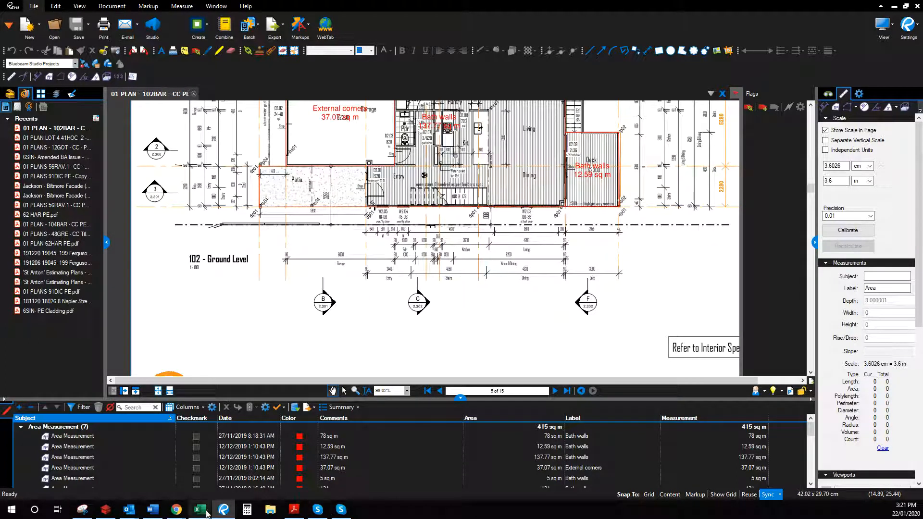
- Return to the estimating program and add item 06.095001400, FC eave sheets with pvc joins upto 750mm, to the bill
left_click(105, 510)
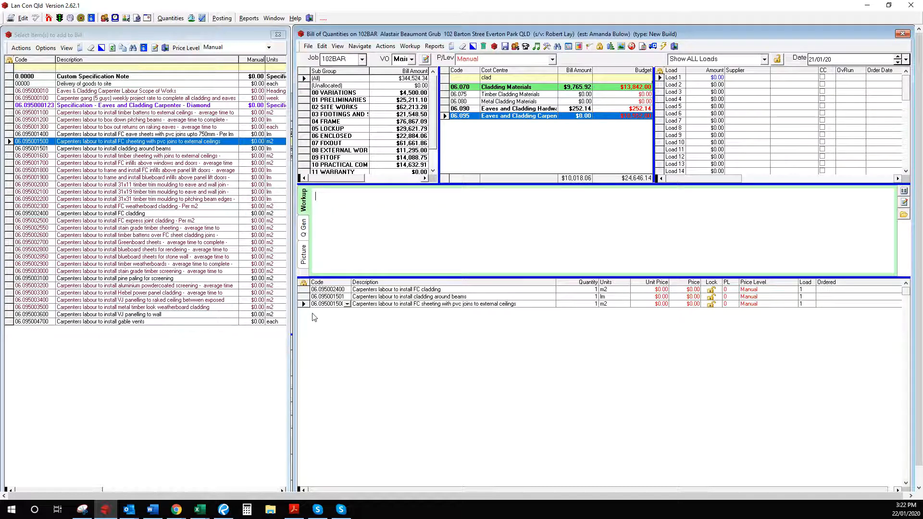
left_click(433, 304)
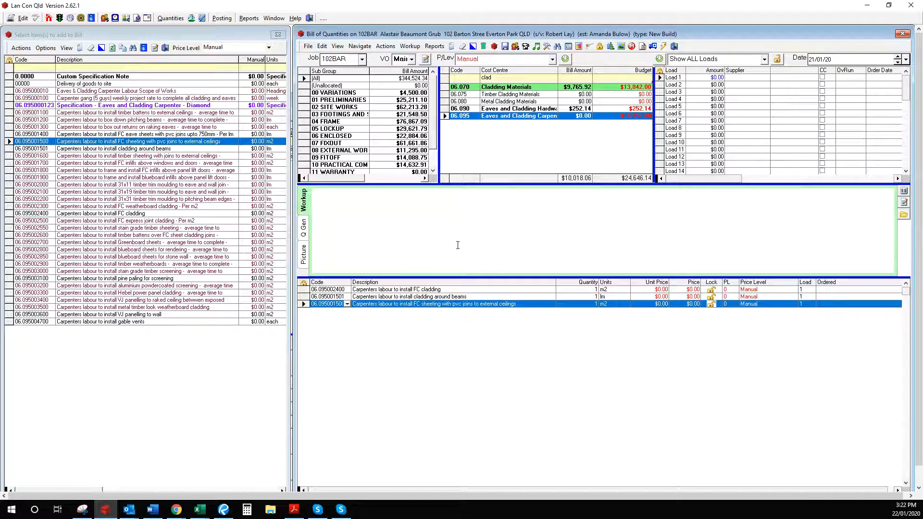
left_click(105, 135)
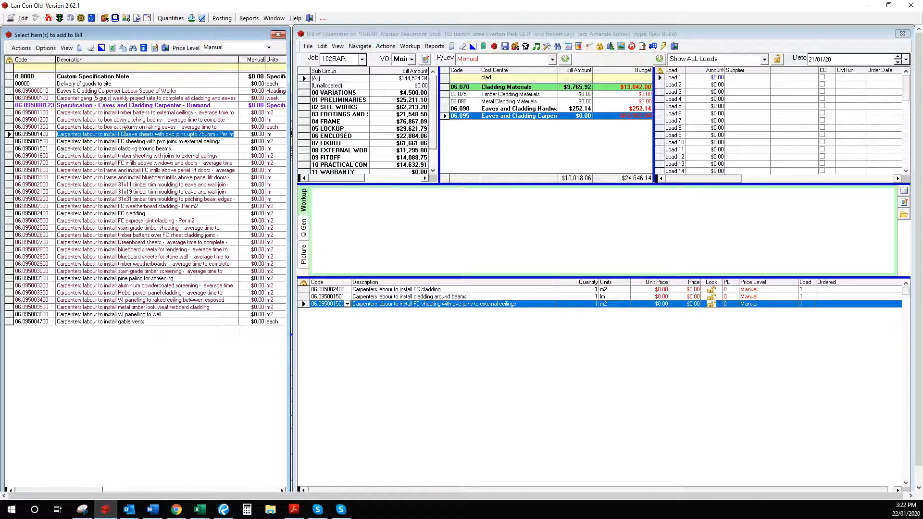
left_click_drag(135, 134, 426, 355)
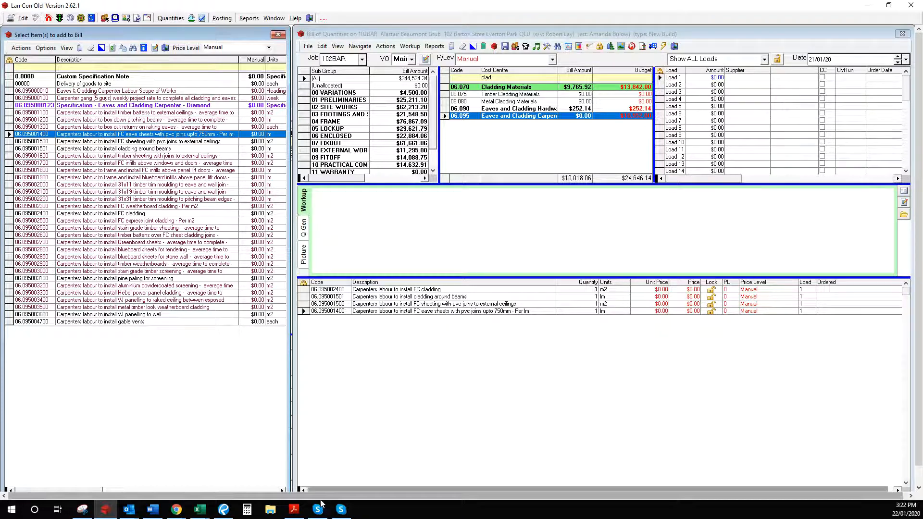
- Switch to the plan in Bluebeam Revu and examine the patio, the first-level roof outline and the eaves overhang on the front elevation
left_click(224, 510)
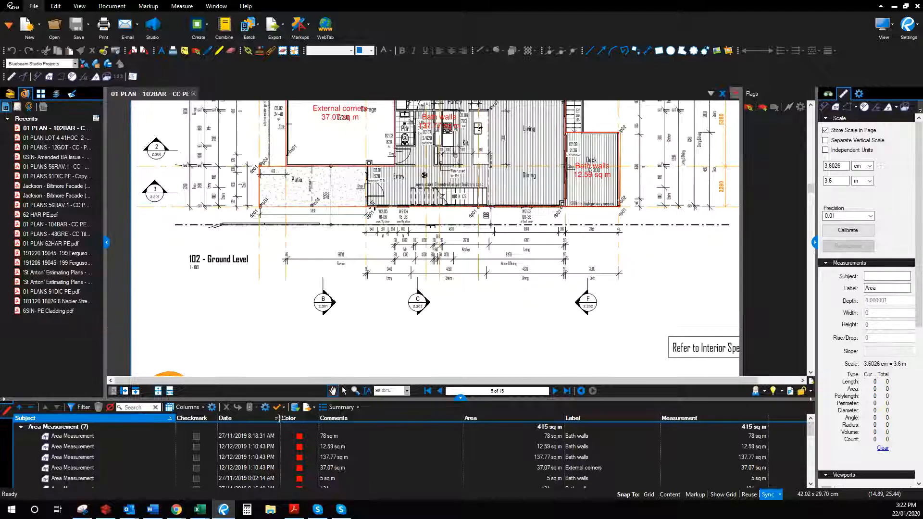
scroll(348, 326, "down", 3)
scroll(329, 257, "up", 4)
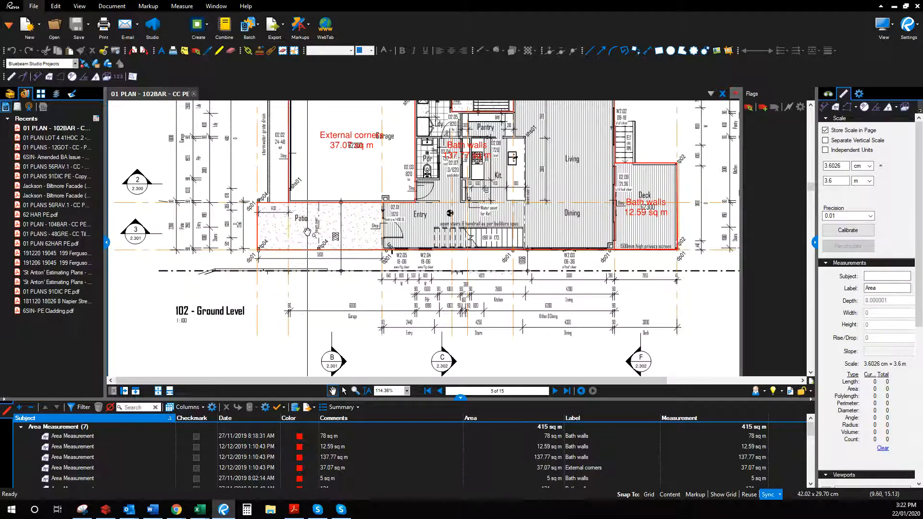
scroll(173, 229, "up", 3)
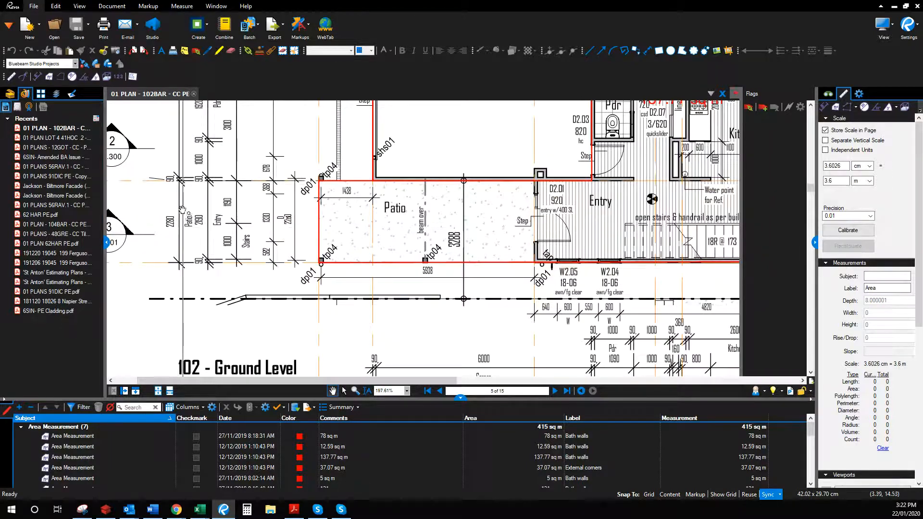
scroll(393, 192, "down", 5)
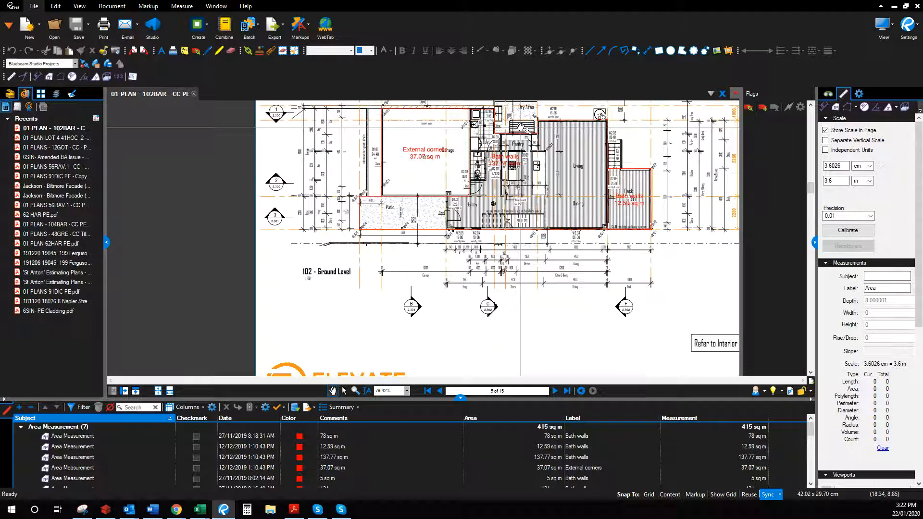
left_click(555, 391)
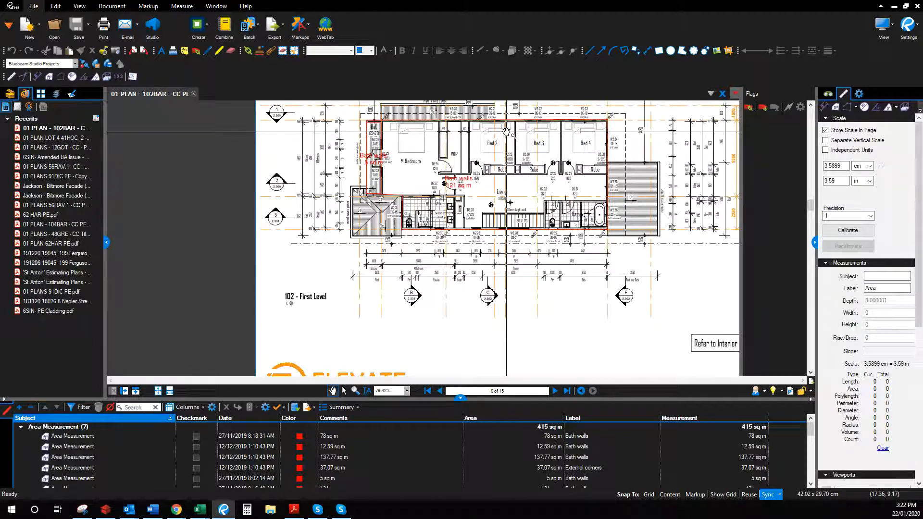
left_click(554, 391)
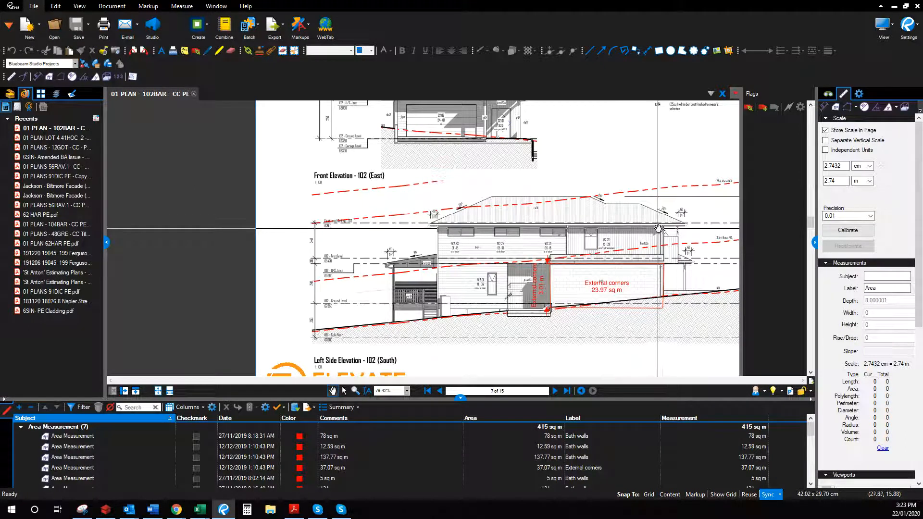
scroll(457, 231, "down", 4)
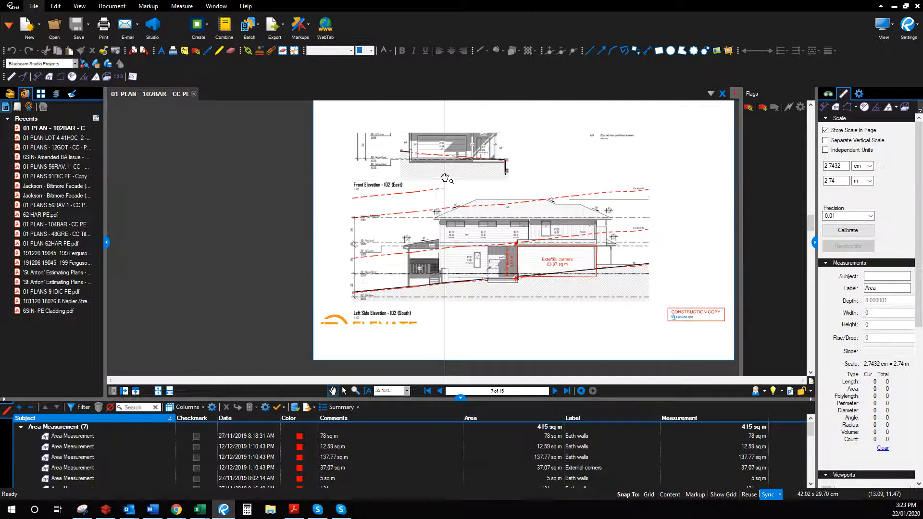
scroll(460, 216, "up", 1)
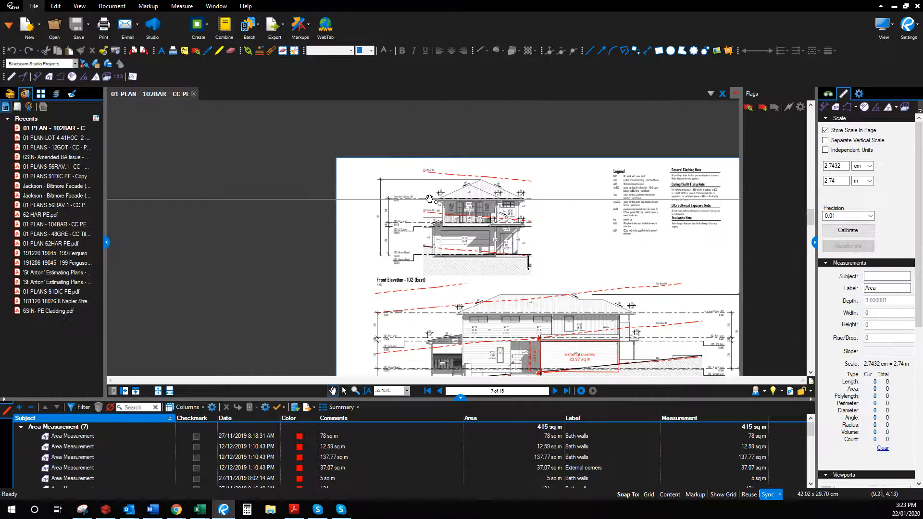
scroll(461, 206, "up", 9)
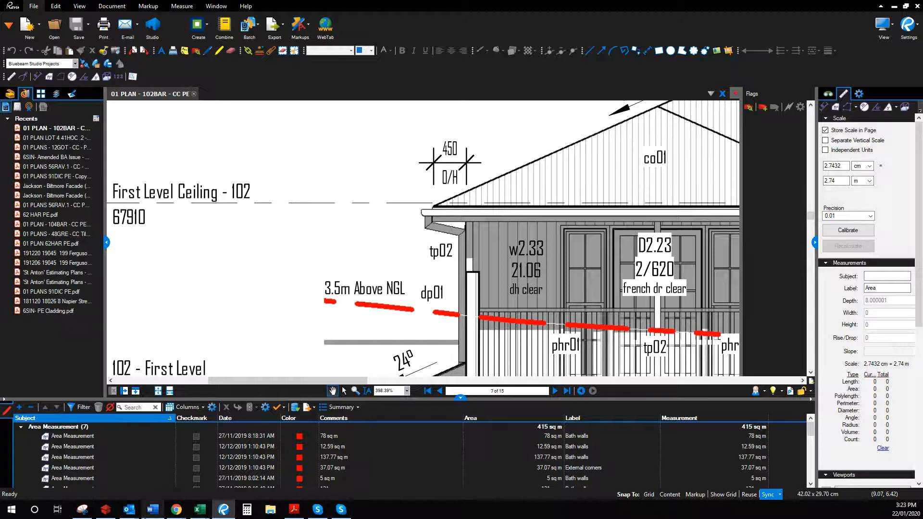
- Return to the estimating program and assign GenBuild (GENBUI) as the supplier for Load 1
left_click(223, 511)
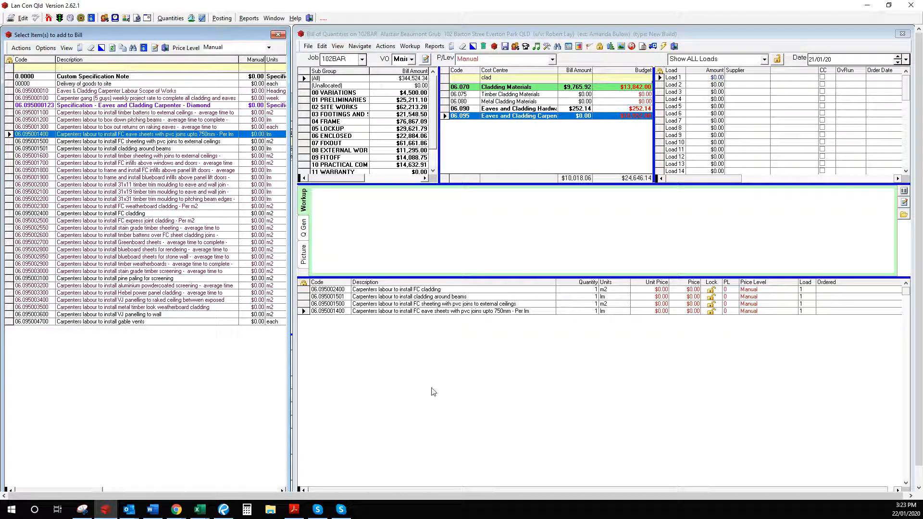
left_click(746, 78)
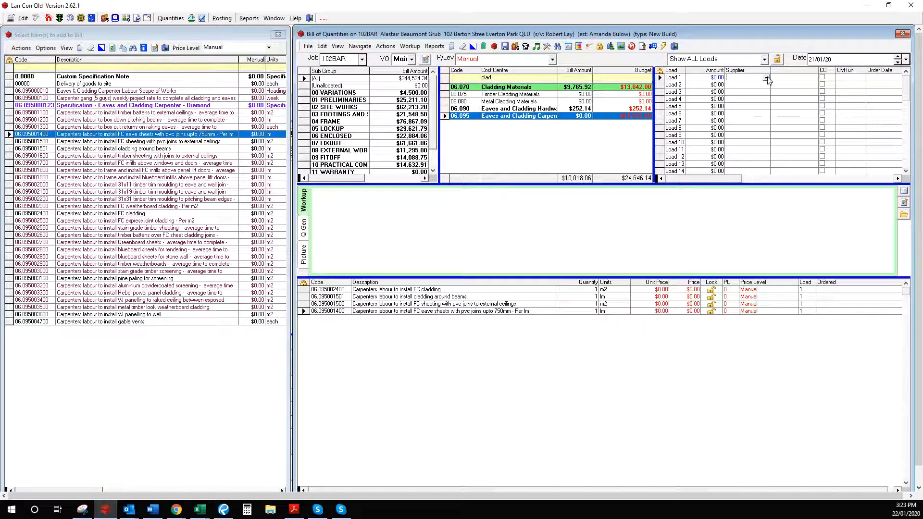
left_click(766, 77)
left_click(748, 103)
- Set the price level of all four carpenters labour items in the bill to -1, Suppliers
left_click(736, 290)
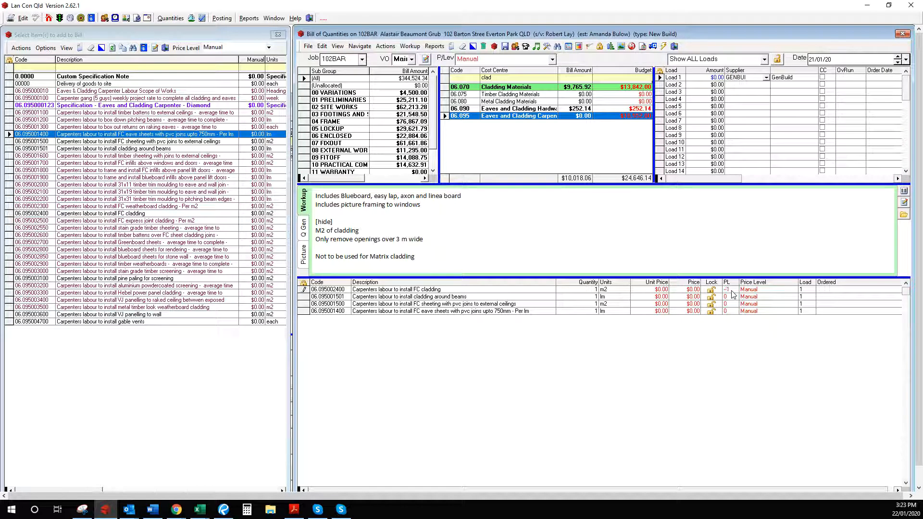
key("Tab")
left_click(731, 297)
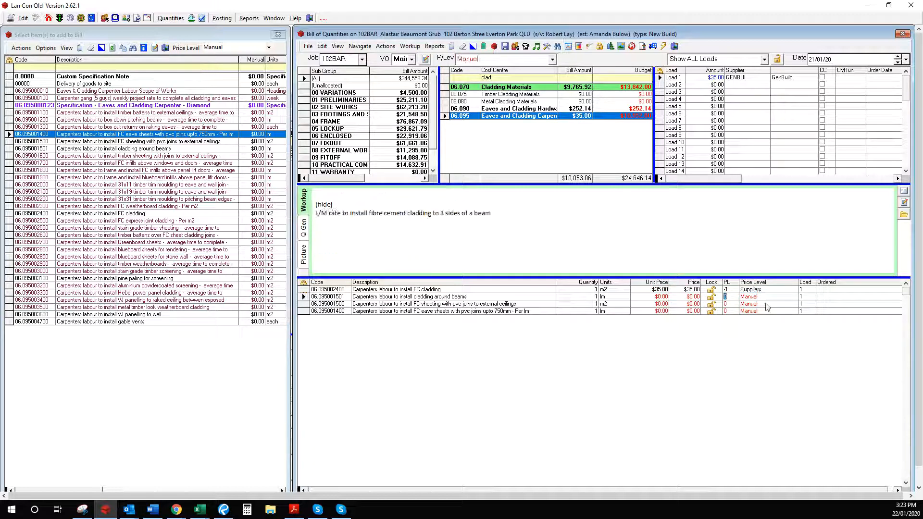
key("Down")
type("-1")
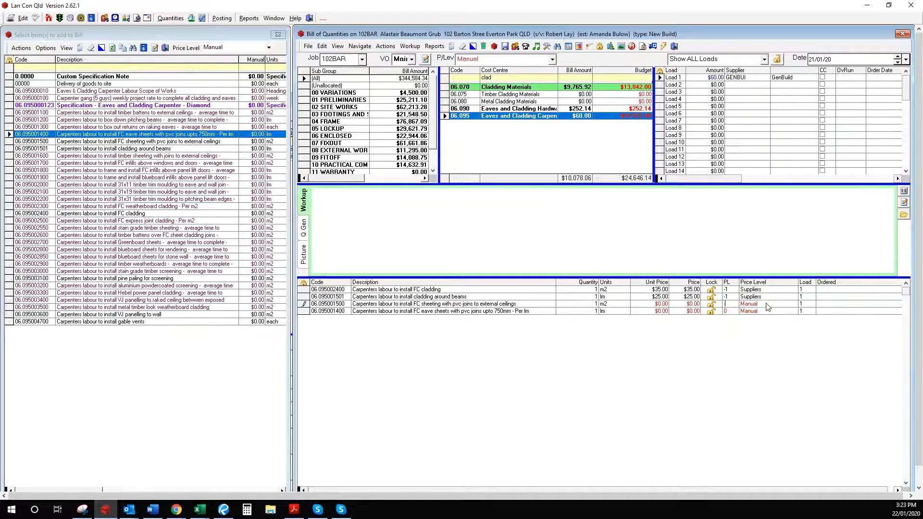
key("Down")
key("Up")
key("Up")
key("Up")
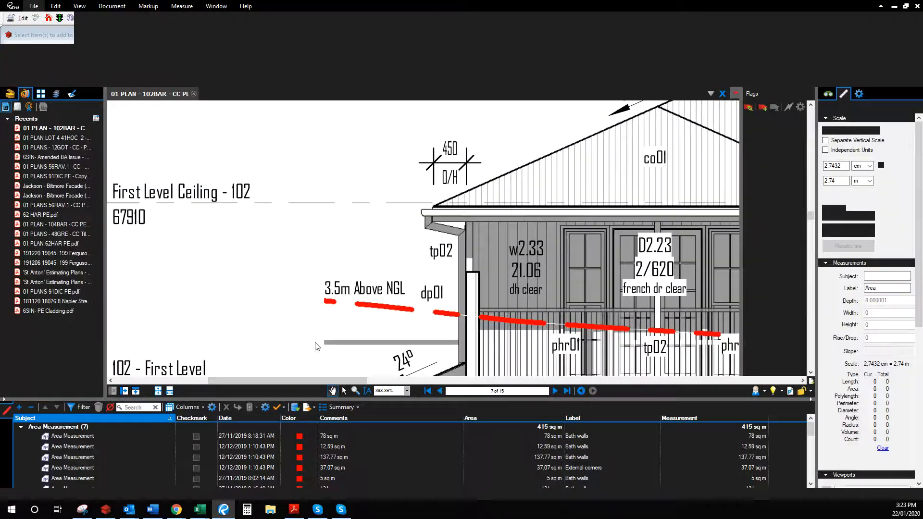
- Switch to the plan in Bluebeam Revu, measure the width across the first-level balcony doors and windows on the front elevation, and select that measurement
scroll(284, 340, "down", 5)
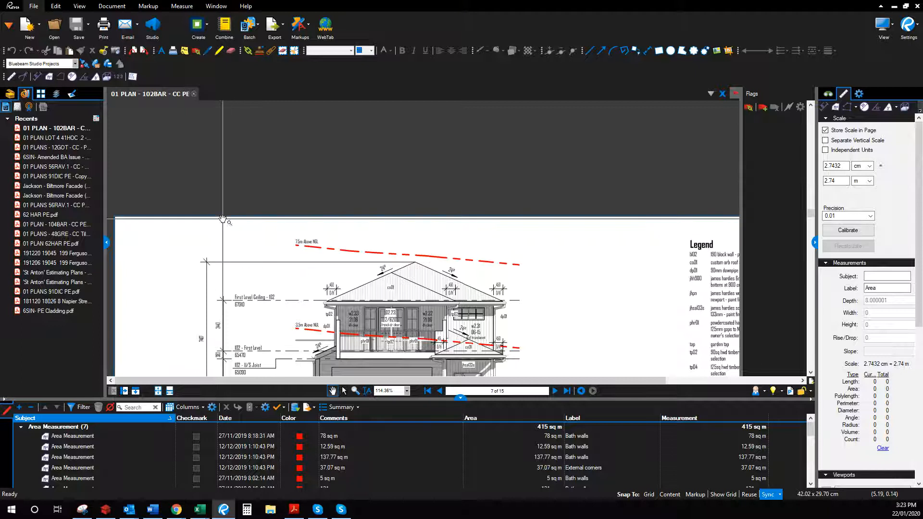
left_click_drag(267, 283, 140, 174)
left_click_drag(325, 317, 423, 261)
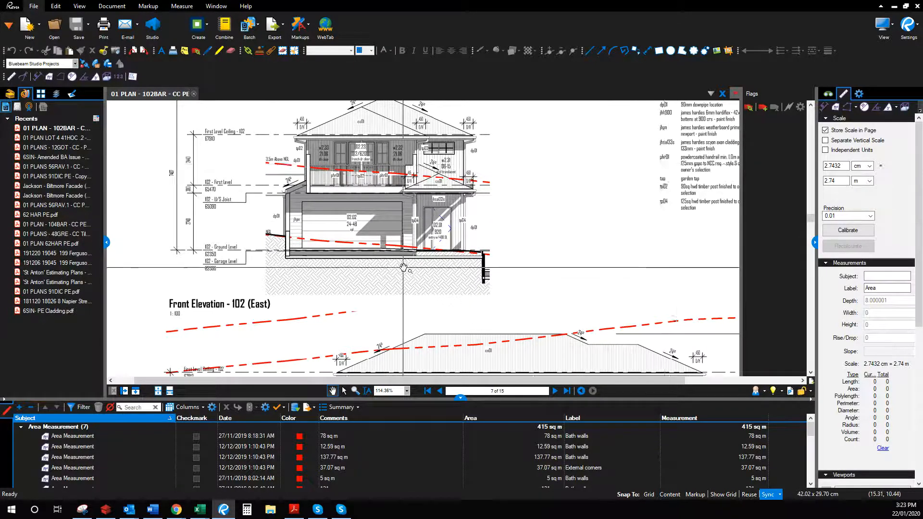
scroll(404, 266, "up", 2)
left_click_drag(482, 255, 496, 308)
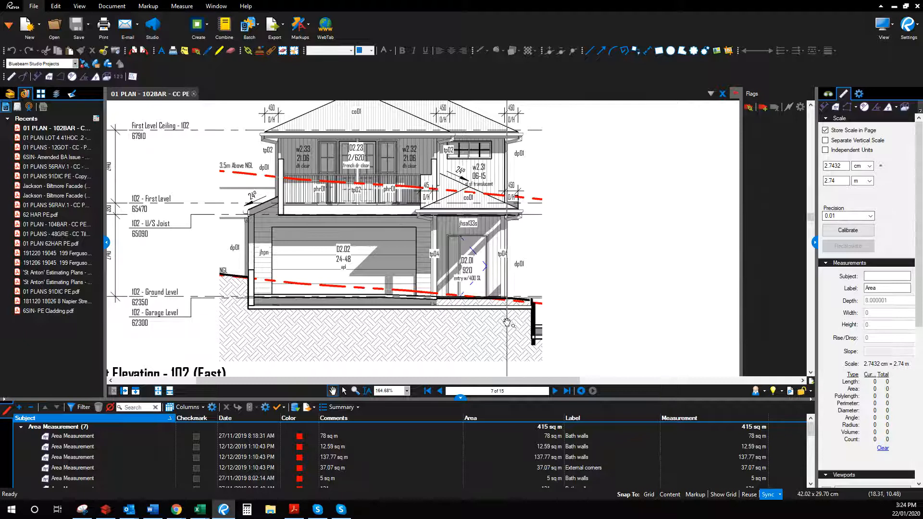
left_click_drag(448, 335, 475, 343)
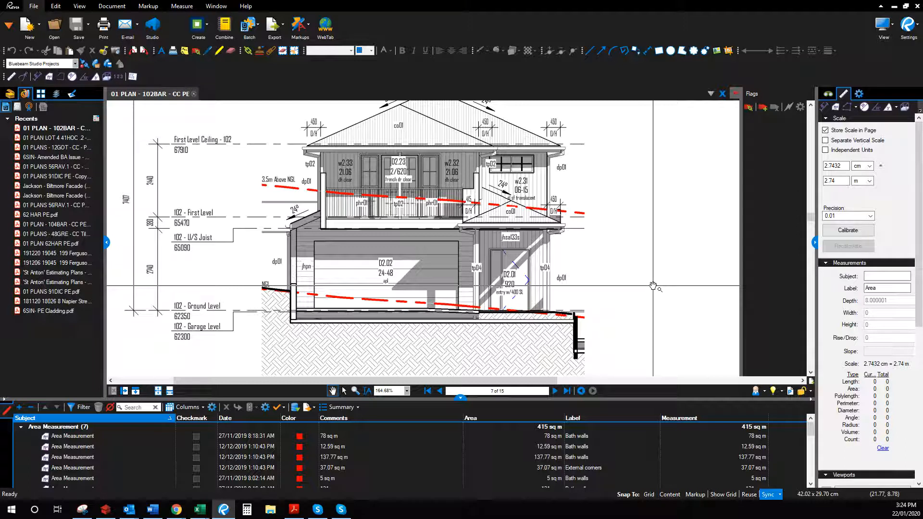
left_click(825, 109)
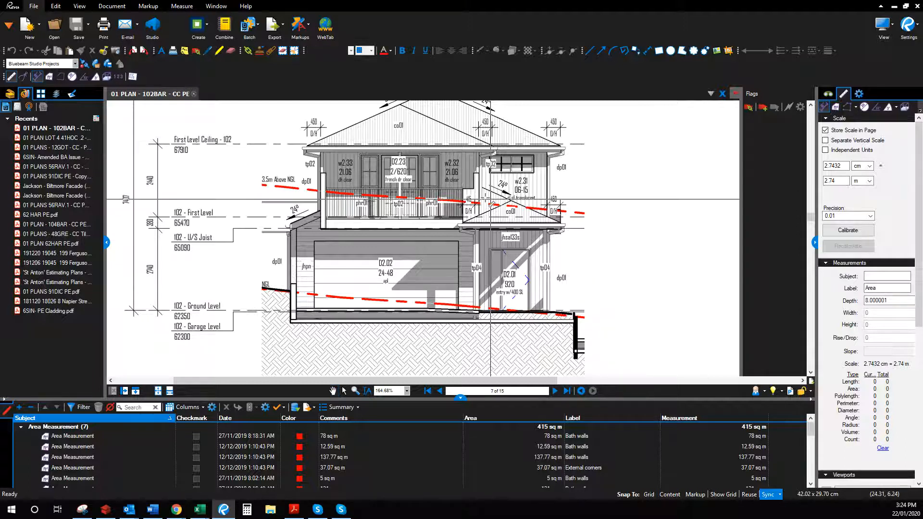
left_click_drag(442, 155, 360, 157)
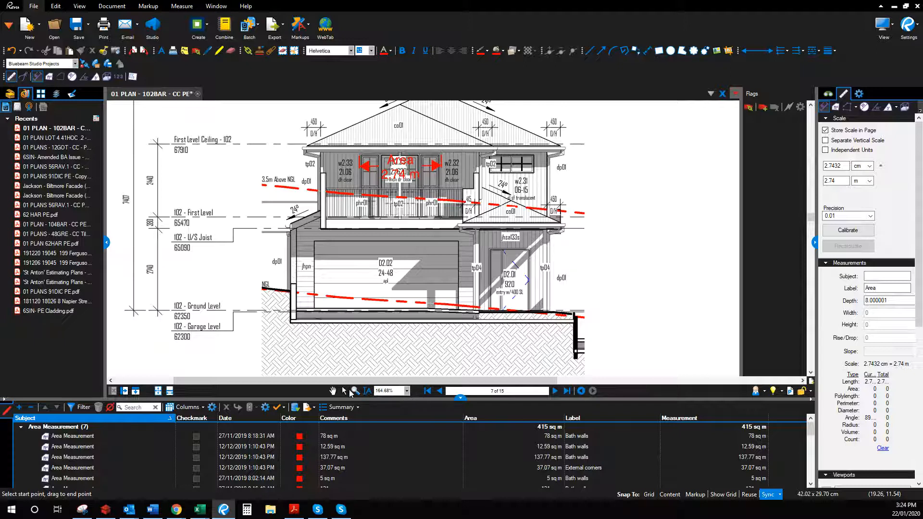
left_click(345, 391)
left_click(443, 163)
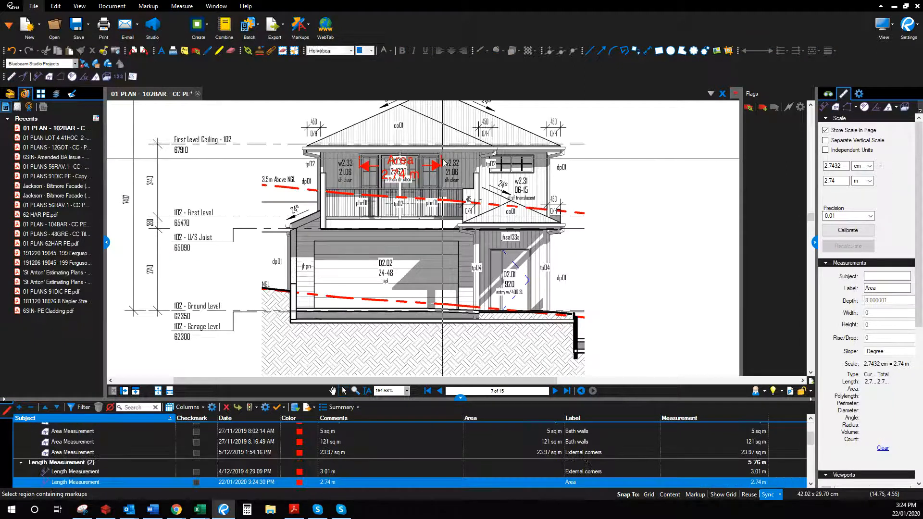
- Delete the width measurement across the first-level balcony openings and examine the clad walls around the entry, garage and balcony on the front elevation
key("Delete")
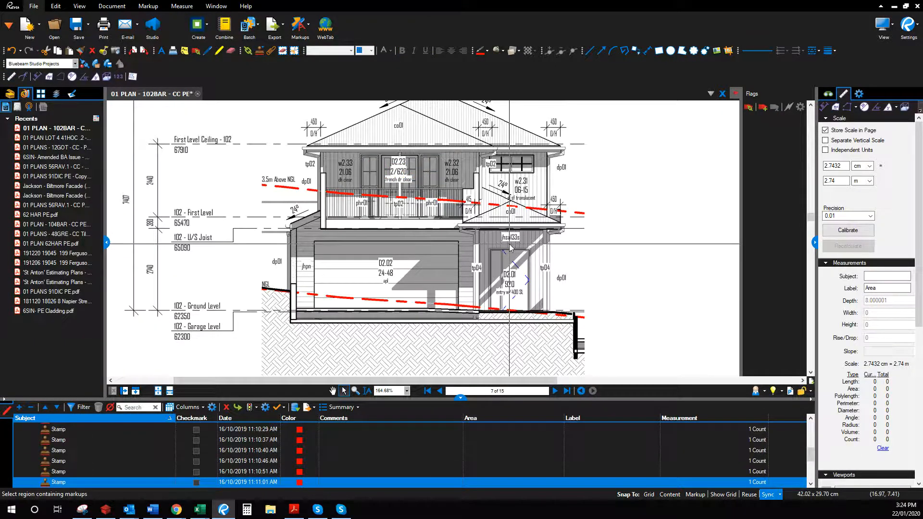
left_click(836, 107)
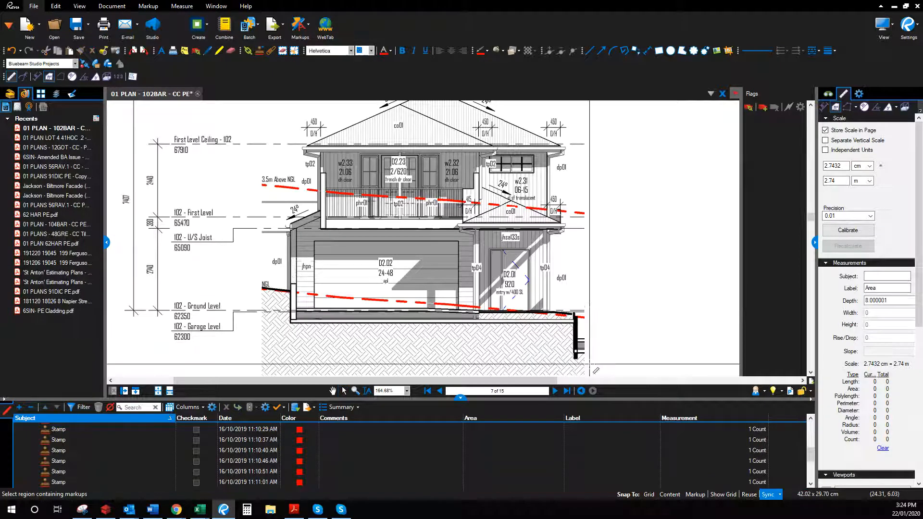
scroll(555, 313, "up", 4)
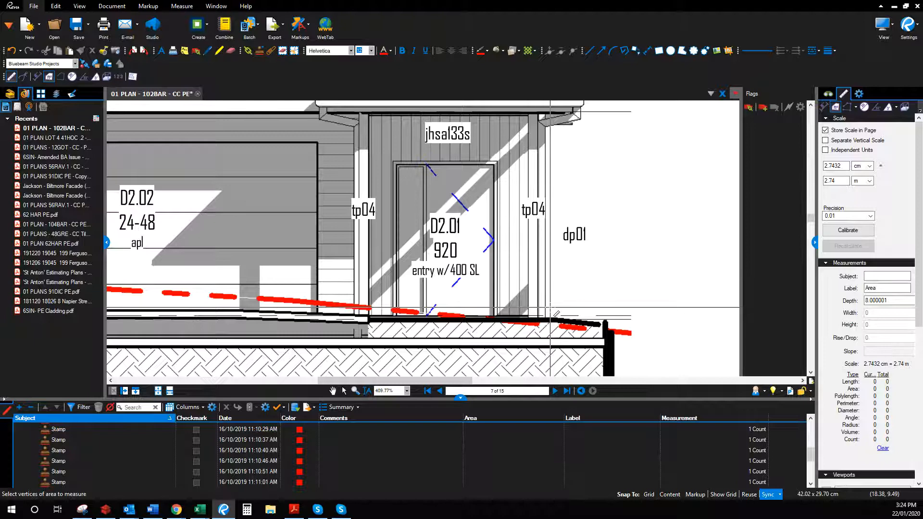
scroll(556, 313, "down", 4)
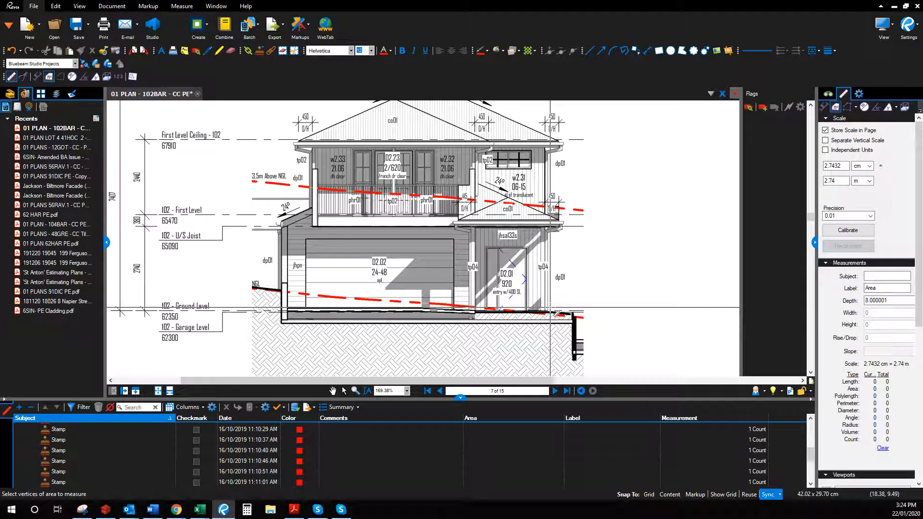
scroll(556, 314, "down", 2)
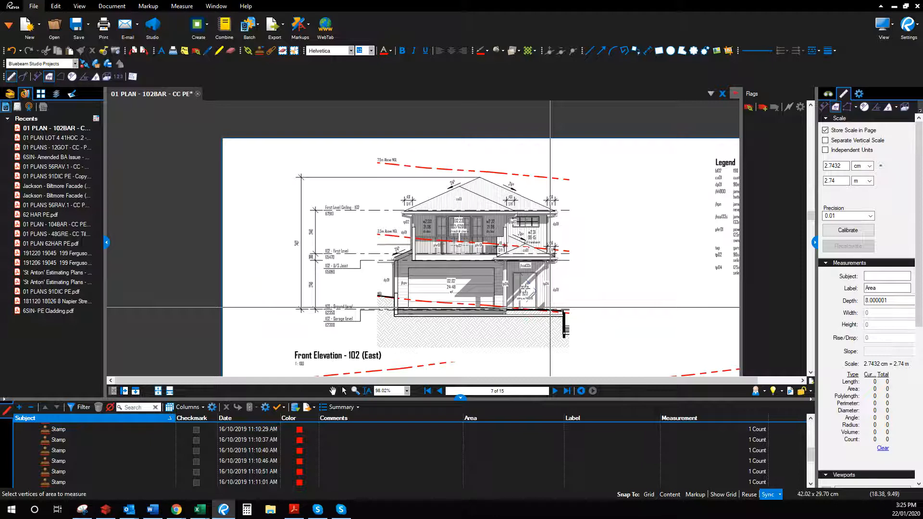
scroll(481, 247, "up", 5)
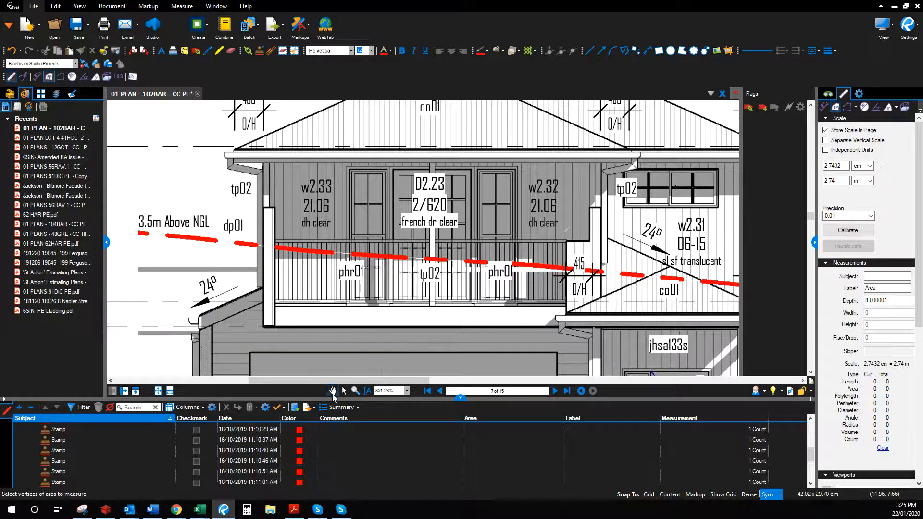
key("Escape")
scroll(529, 324, "down", 2)
scroll(529, 323, "down", 1)
left_click_drag(552, 338, 479, 225)
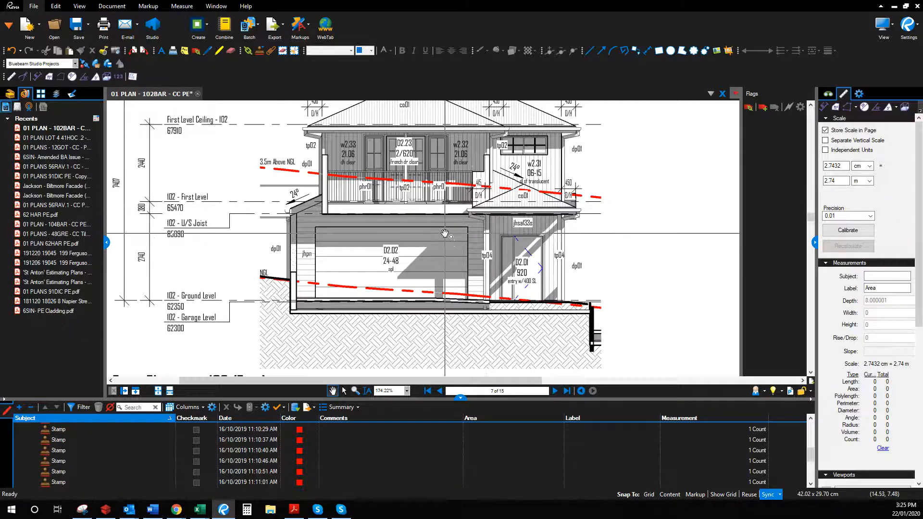
mouse_move(445, 234)
left_mouse_down()
mouse_move(453, 293)
mouse_move(495, 249)
left_mouse_up()
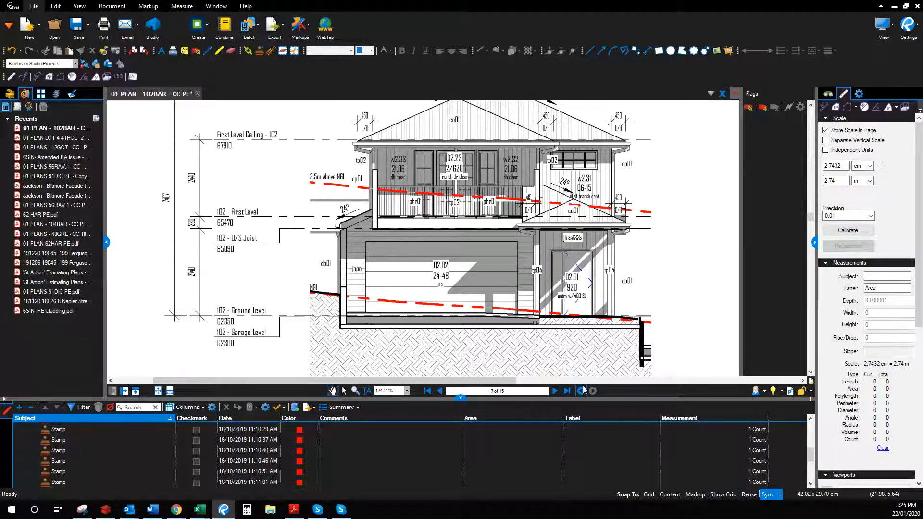
- Measure the ground-level cladding area on the front elevation, tracing the entry and garage walls and leaving out the D2.02 garage door opening
left_click(835, 108)
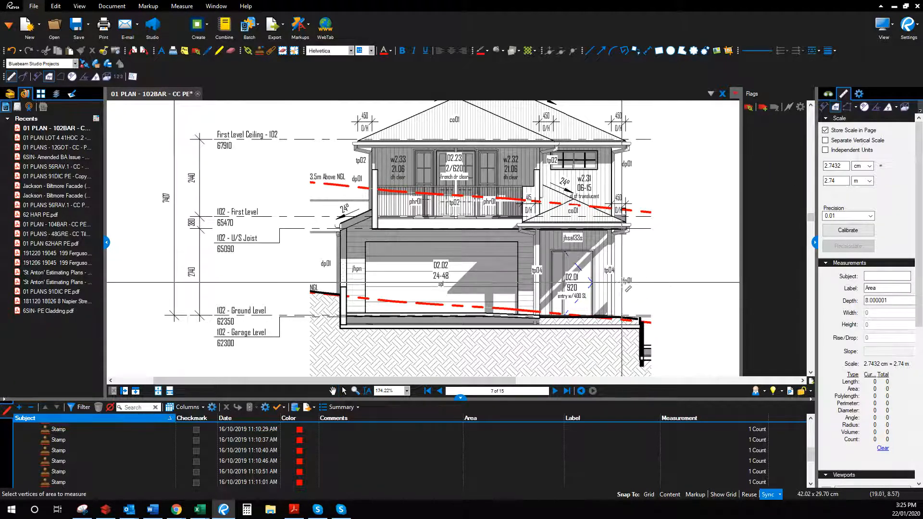
scroll(623, 326, "up", 4)
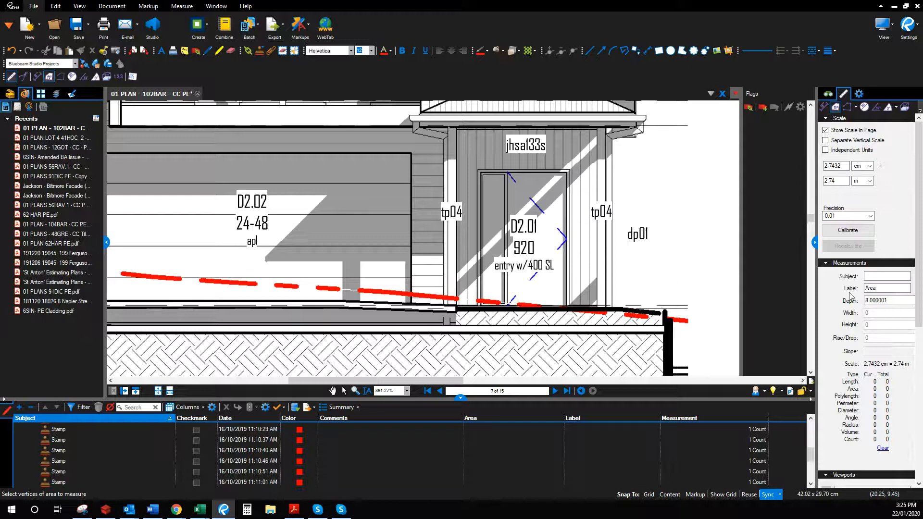
left_click(613, 308)
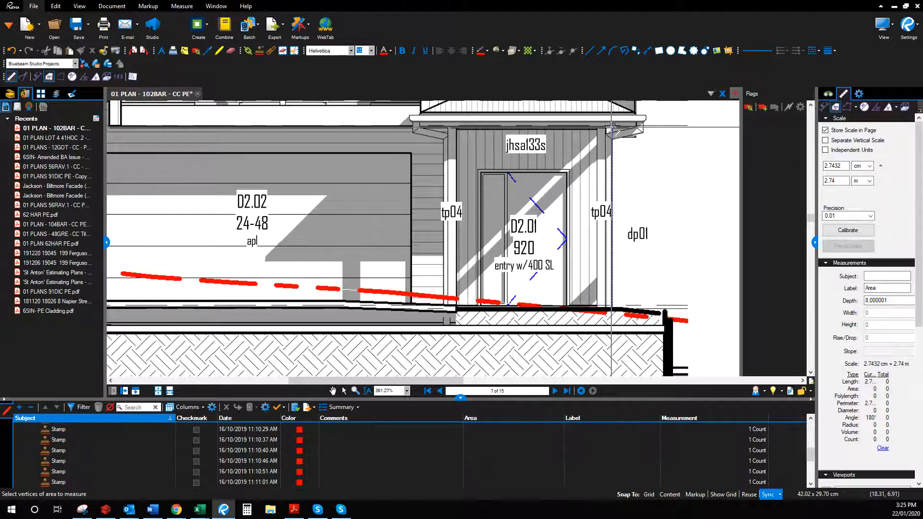
scroll(614, 128, "left", 5)
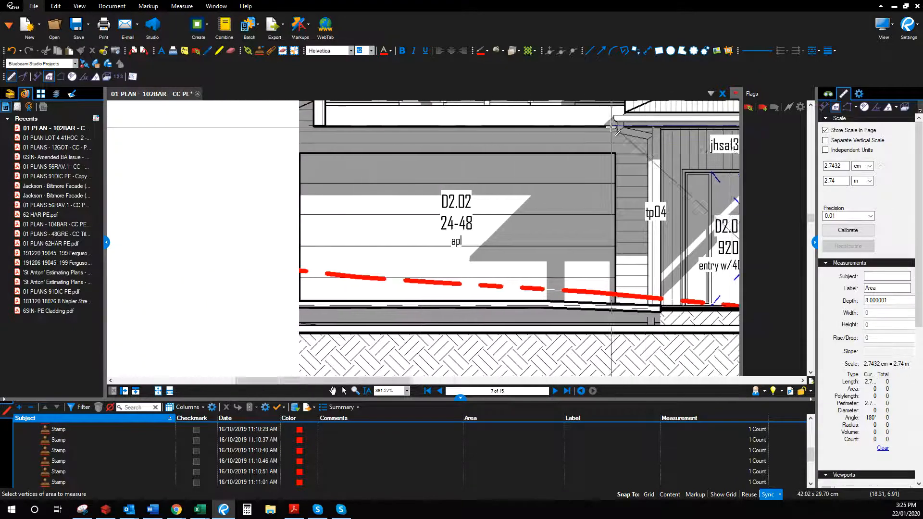
scroll(611, 127, "left", 3)
scroll(615, 130, "up", 1)
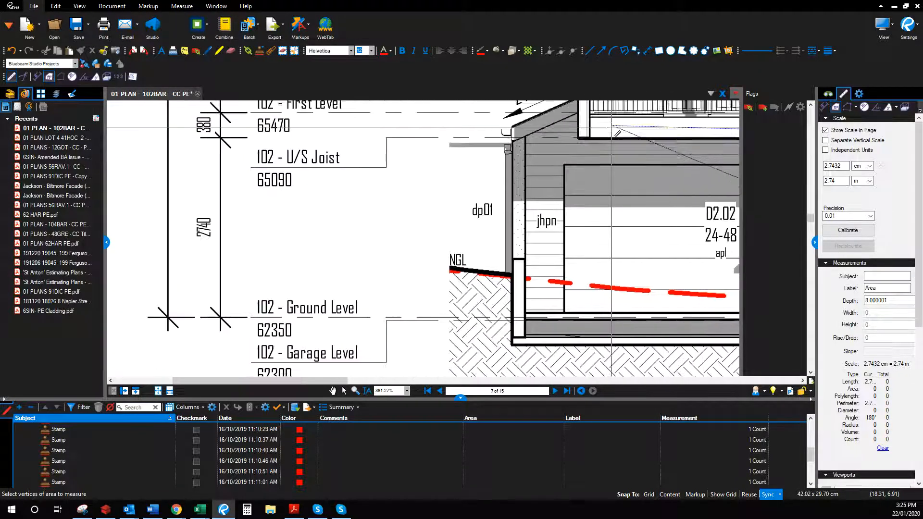
left_click(578, 138)
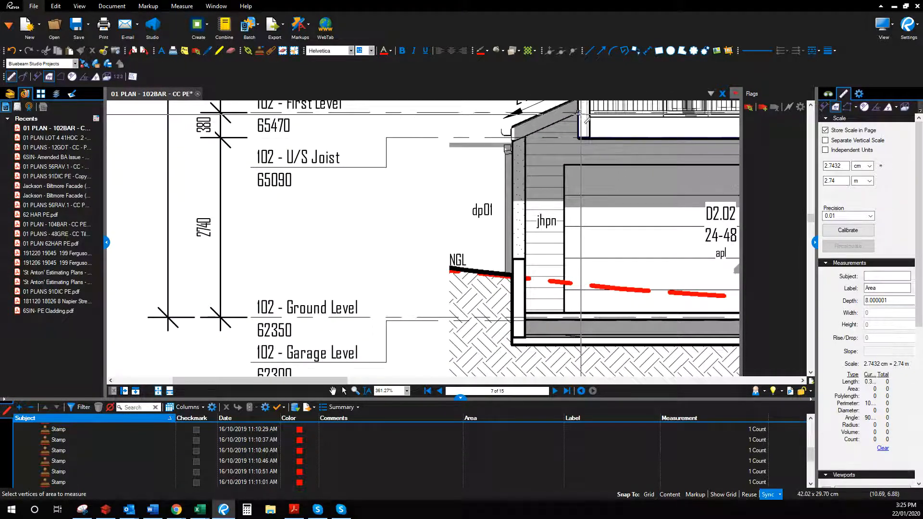
scroll(581, 114, "up", 1)
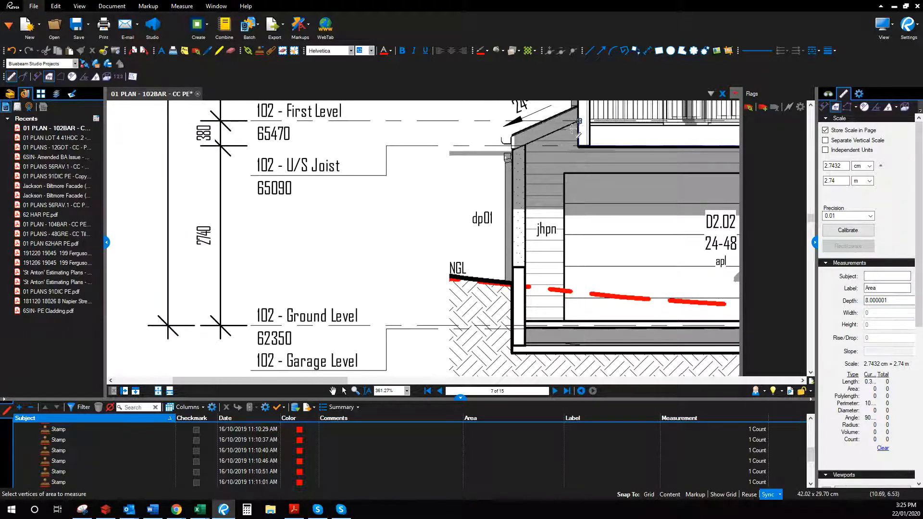
left_click(528, 147)
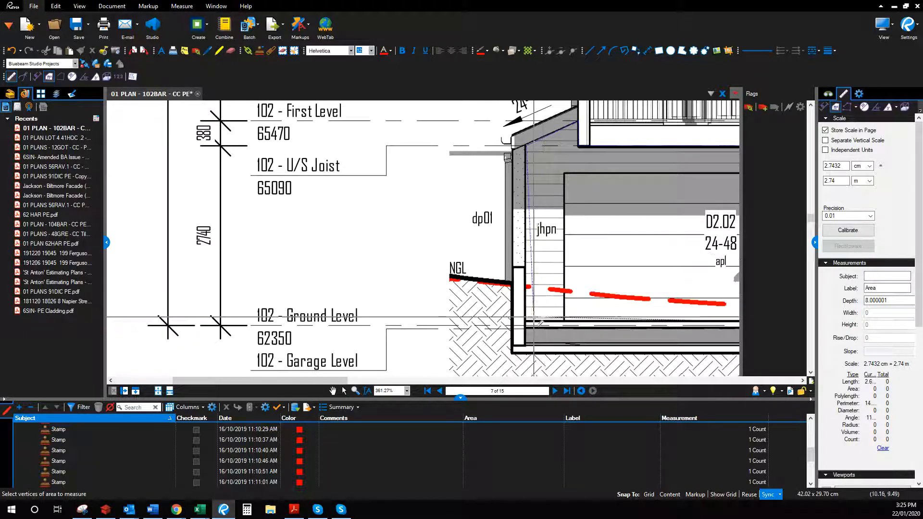
left_click(526, 325)
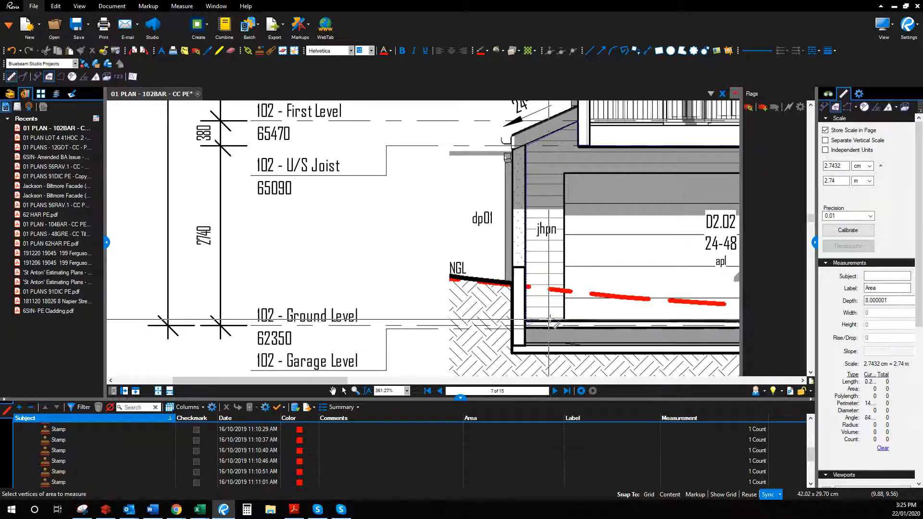
left_click(567, 325)
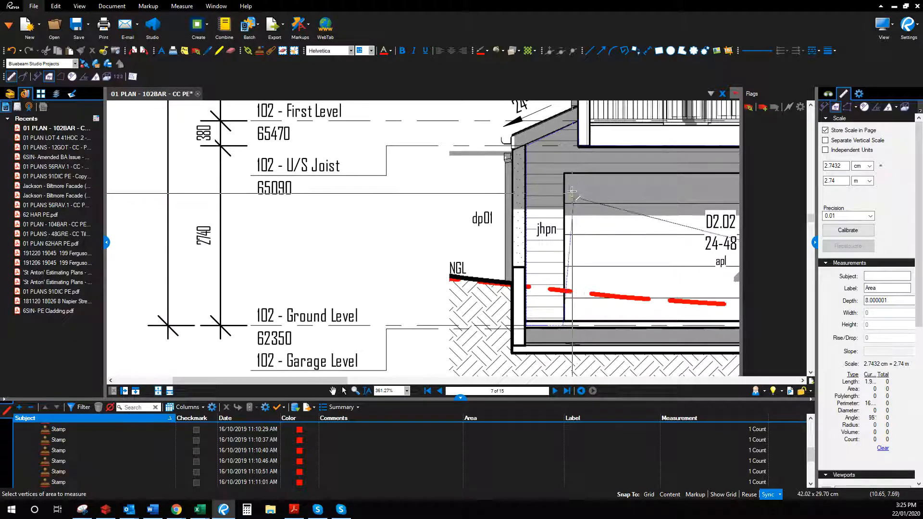
left_click(564, 175)
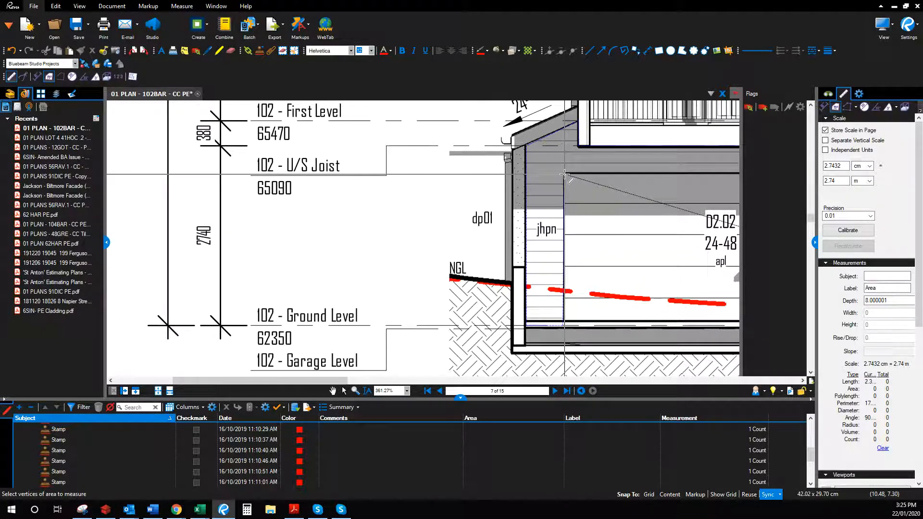
scroll(565, 174, "right", 2)
scroll(565, 175, "right", 3)
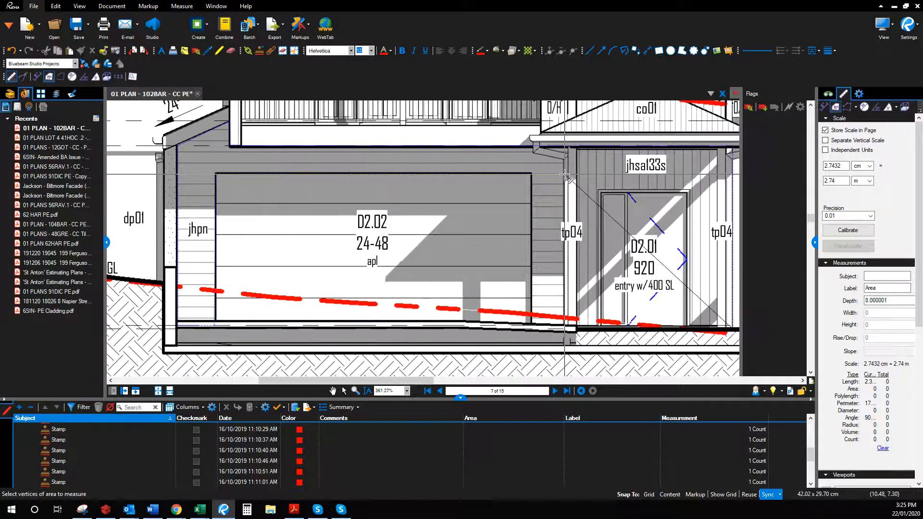
left_click(531, 173)
left_click(532, 319)
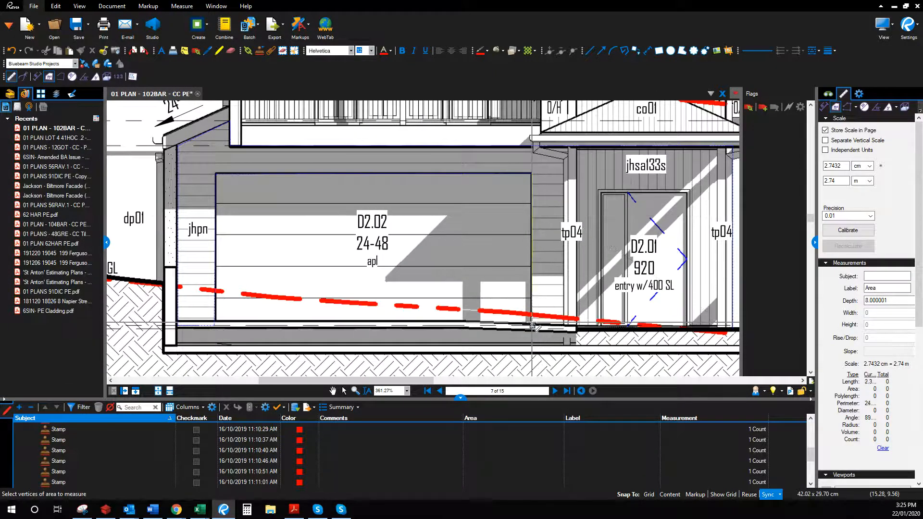
double_click(577, 328)
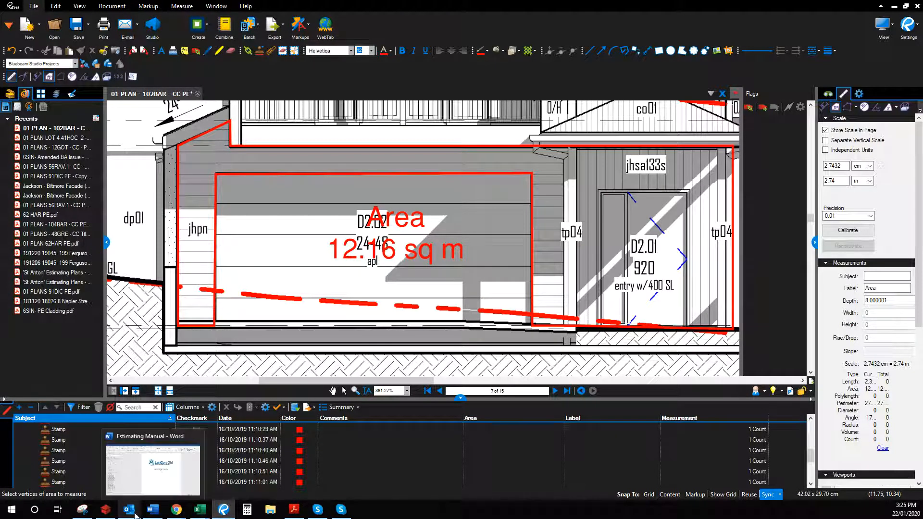
- Return to the estimating program, set the FC cladding labour quantity to 12.16 m2, and replace the workup text under [hide] with "Lower front"
left_click(109, 515)
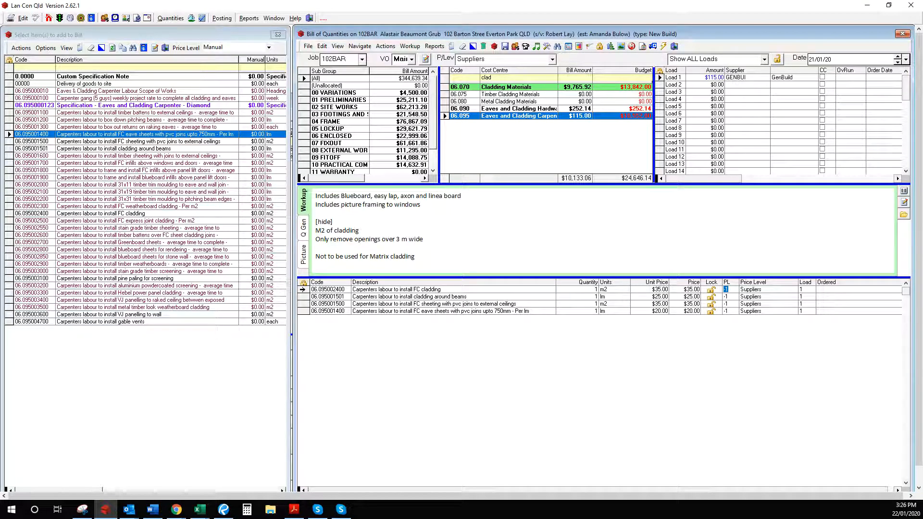
left_click_drag(707, 8, 644, 128)
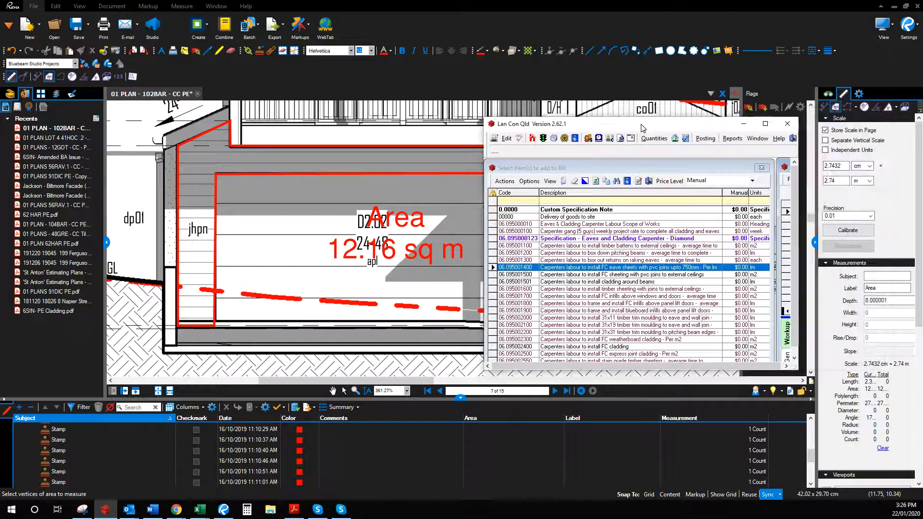
left_click(765, 124)
left_click(589, 291)
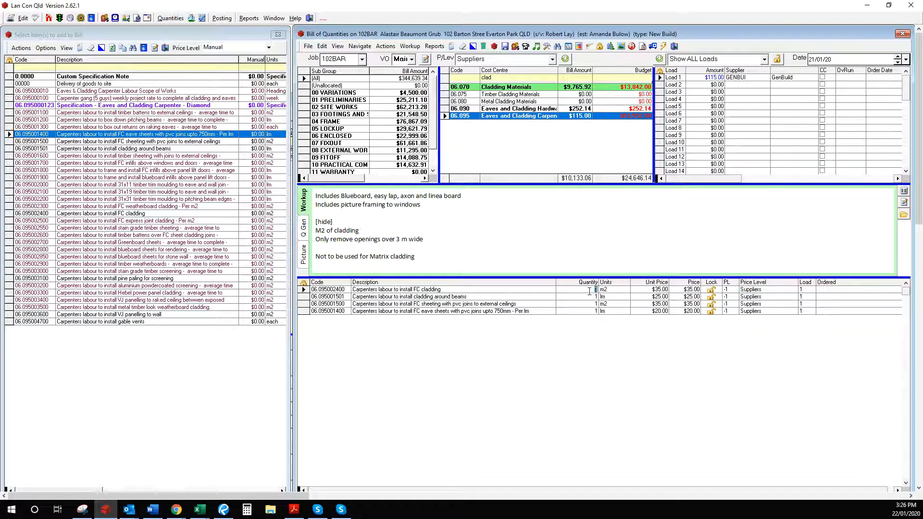
key("Tab")
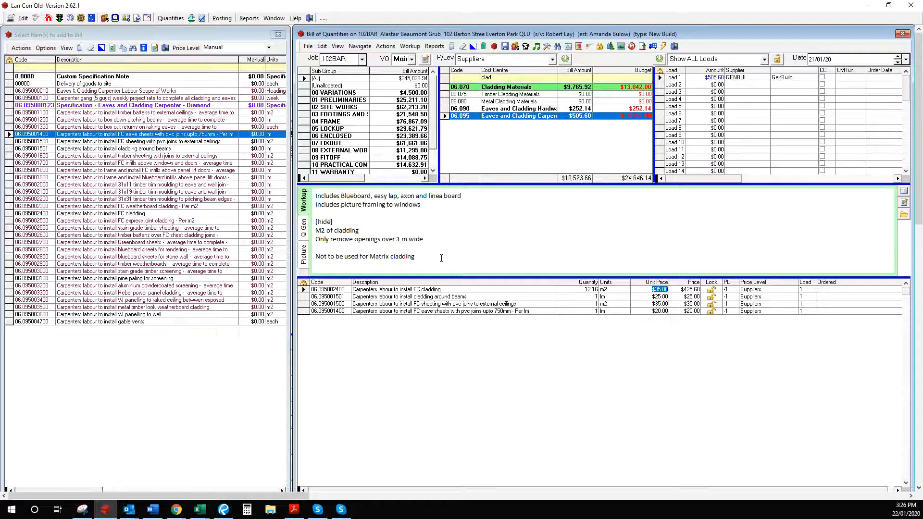
left_click_drag(442, 258, 322, 232)
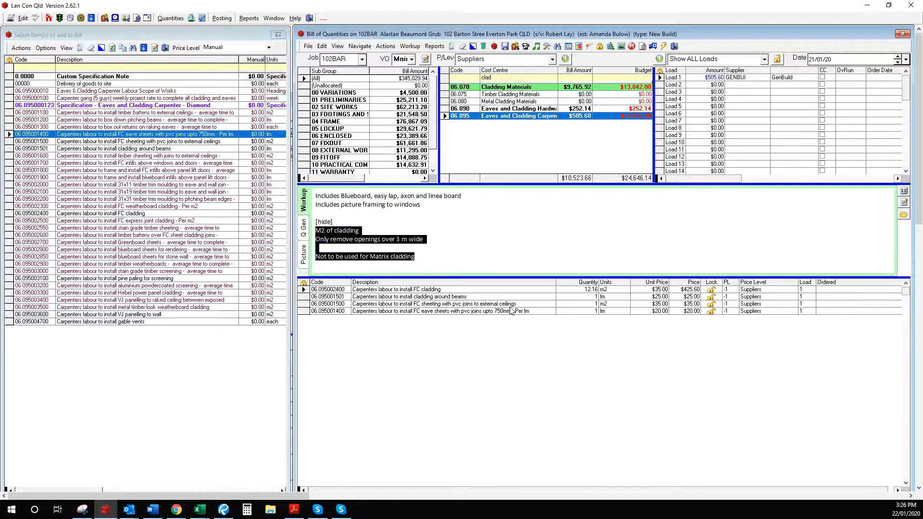
type("Lower front")
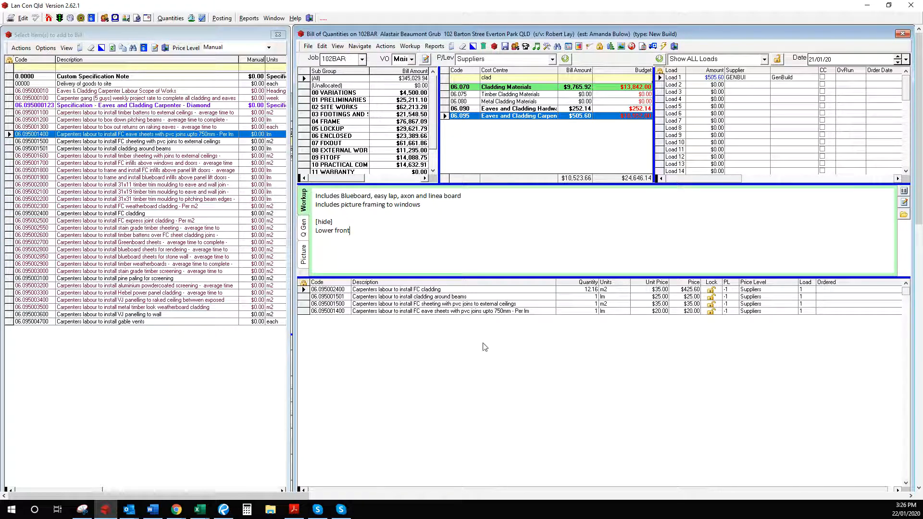
- Switch to the plan in Bluebeam Revu and examine the front and left side elevations for cladding areas
left_click(223, 509)
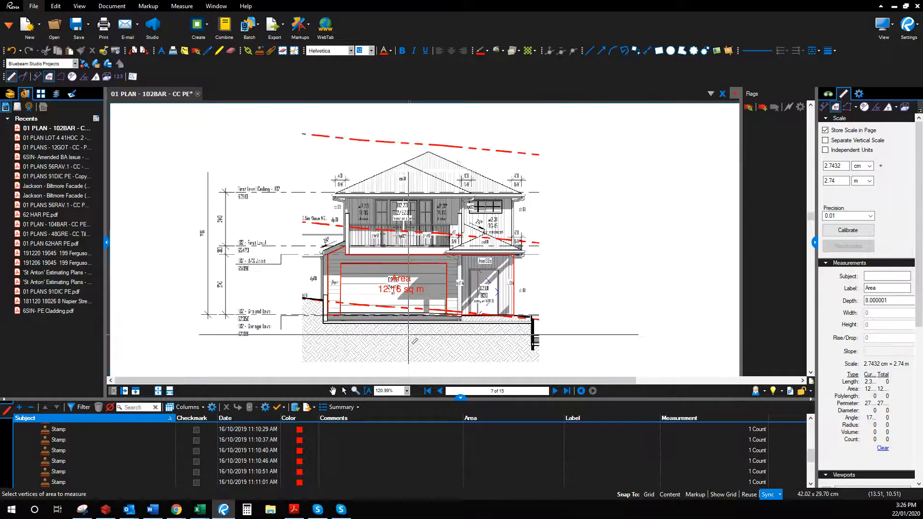
left_click(333, 391)
left_click_drag(252, 345, 266, 205)
left_click_drag(432, 346, 296, 234)
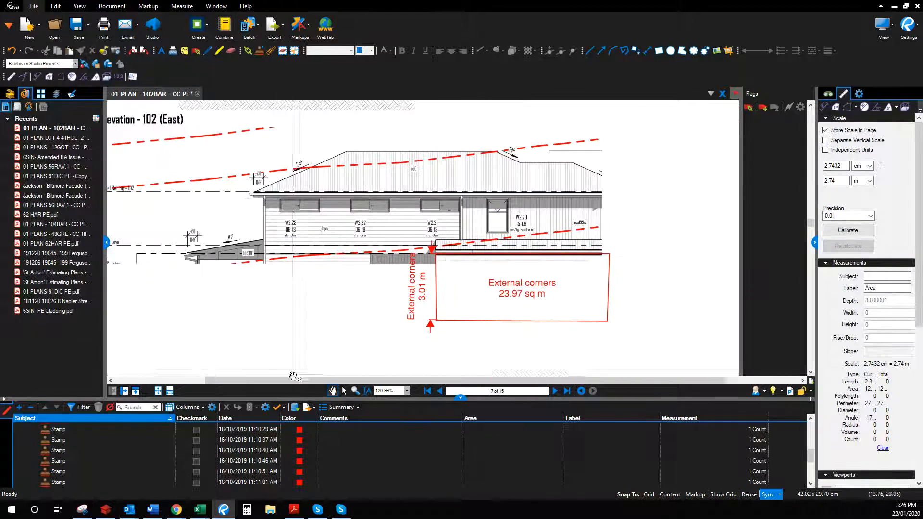
mouse_move(293, 375)
left_mouse_down()
mouse_move(423, 333)
mouse_move(426, 283)
left_mouse_up()
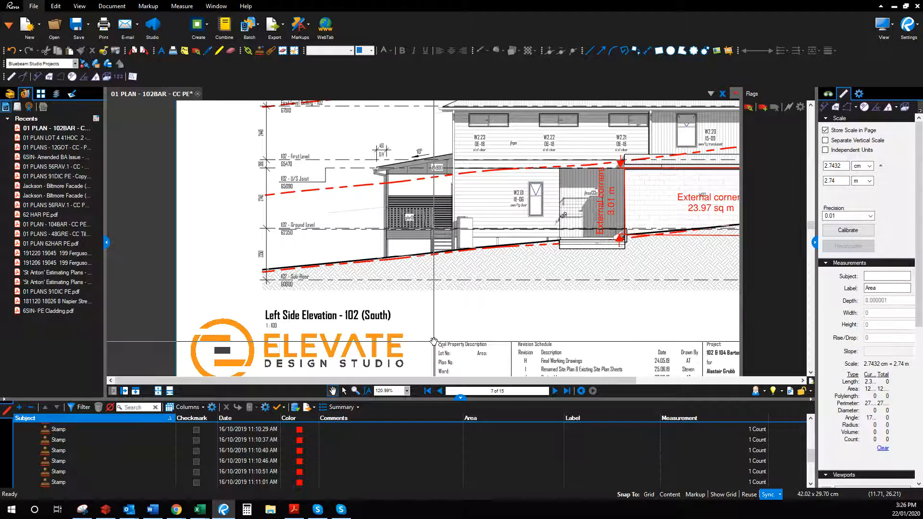
scroll(434, 342, "down", 5)
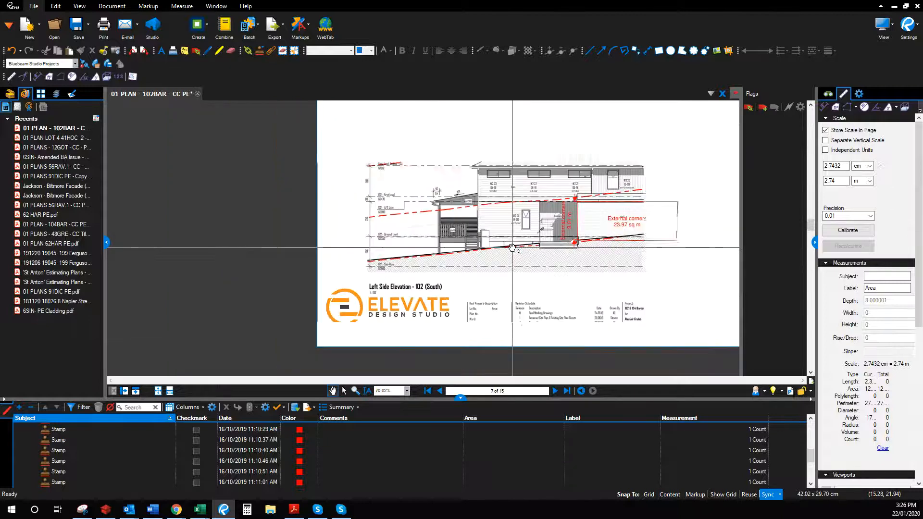
scroll(472, 225, "up", 5)
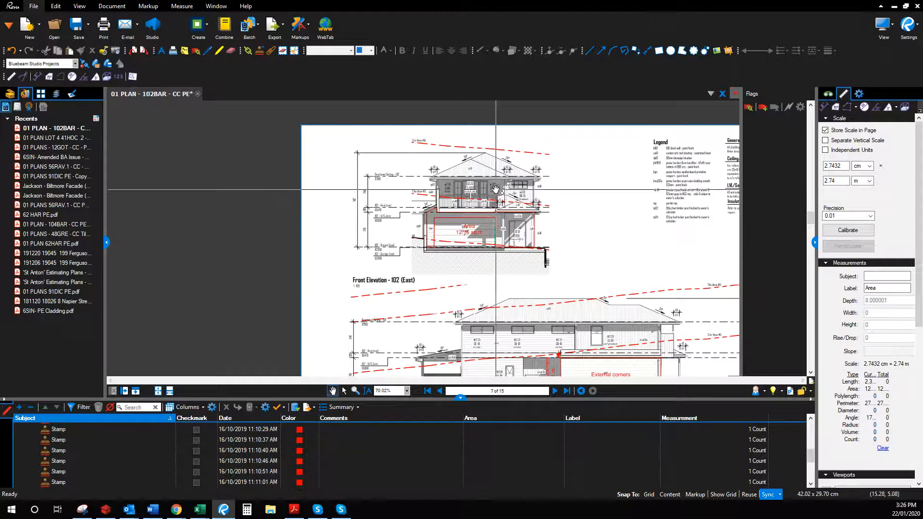
scroll(471, 225, "up", 8)
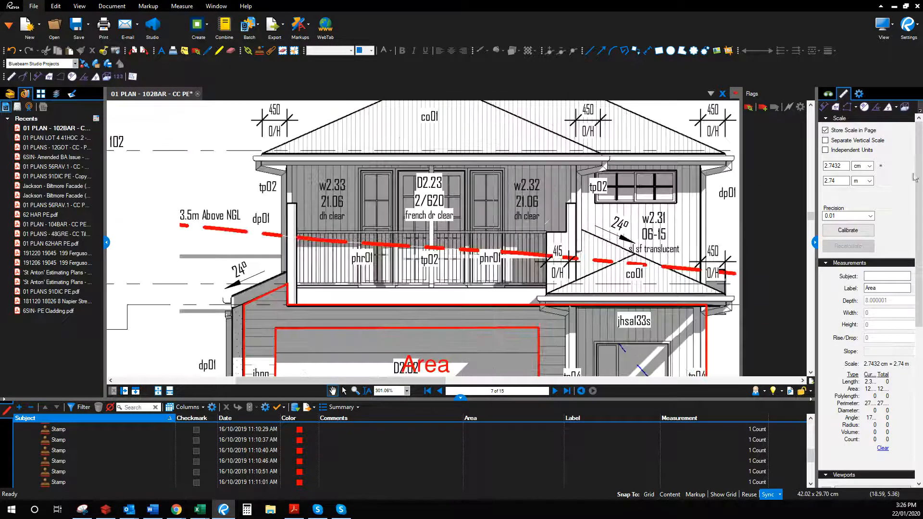
left_click(837, 106)
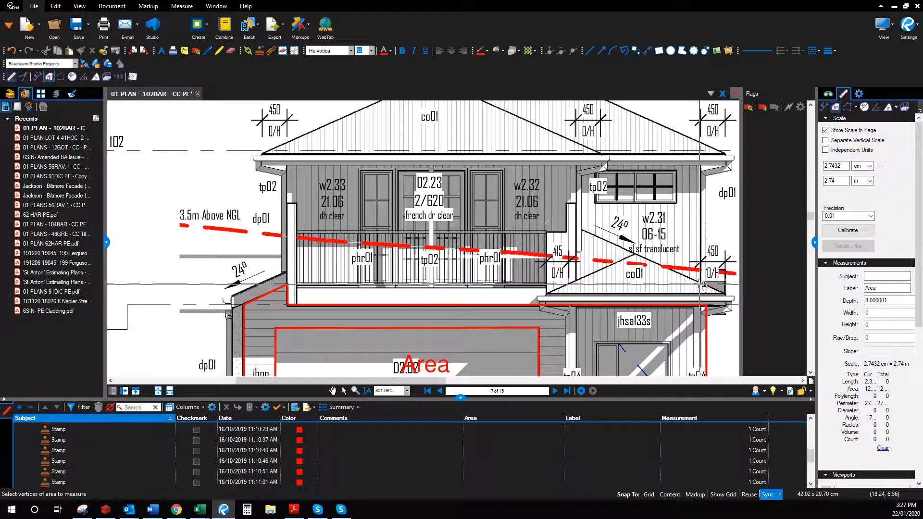
left_click(702, 283)
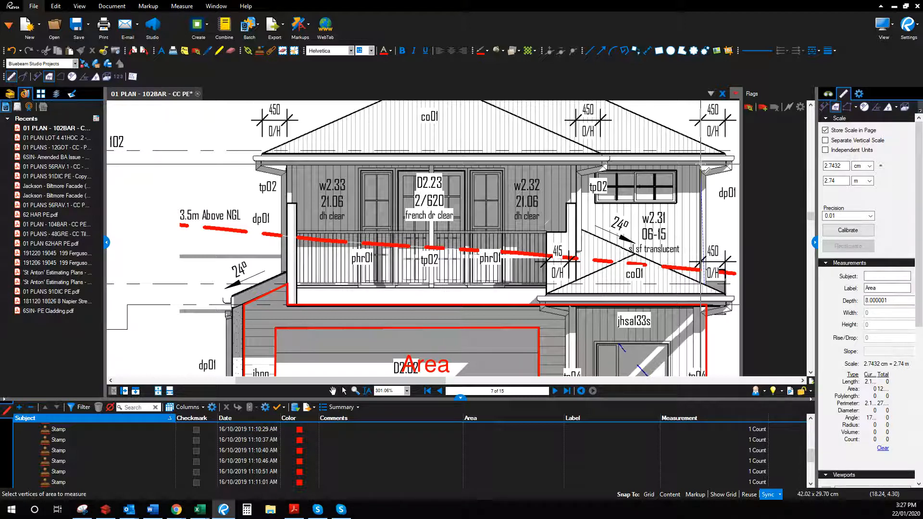
scroll(465, 251, "down", 1)
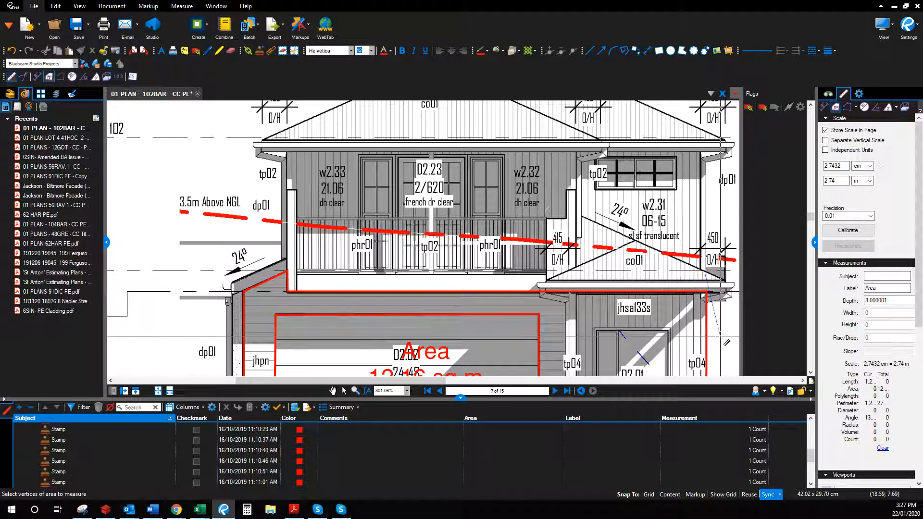
key("Escape")
- Examine the 3.5m and 7.5m Above NGL lines against the first level and roof peak on the front elevation
scroll(712, 336, "down", 5)
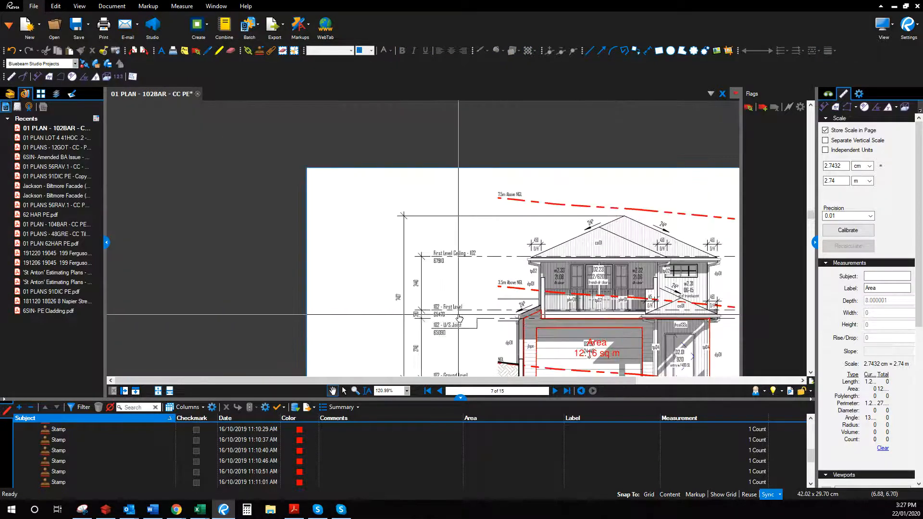
scroll(524, 300, "up", 6)
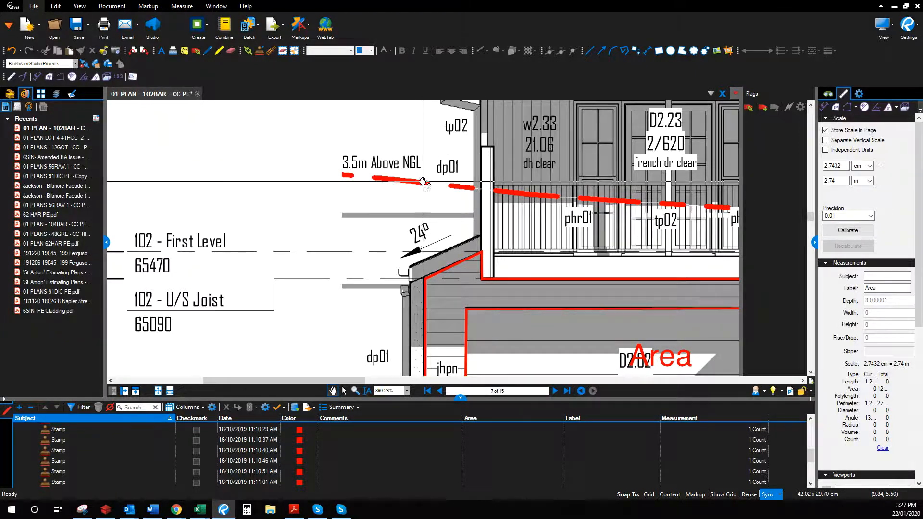
scroll(389, 221, "down", 7)
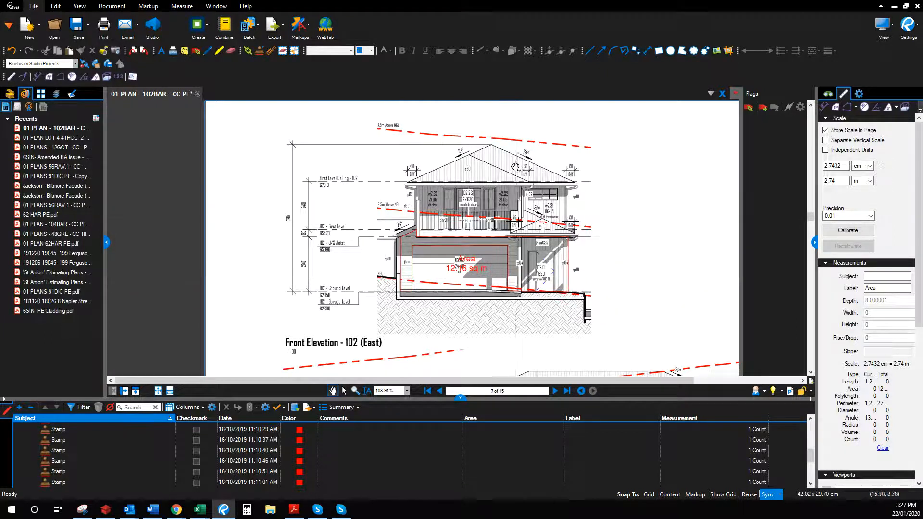
scroll(485, 136, "up", 4)
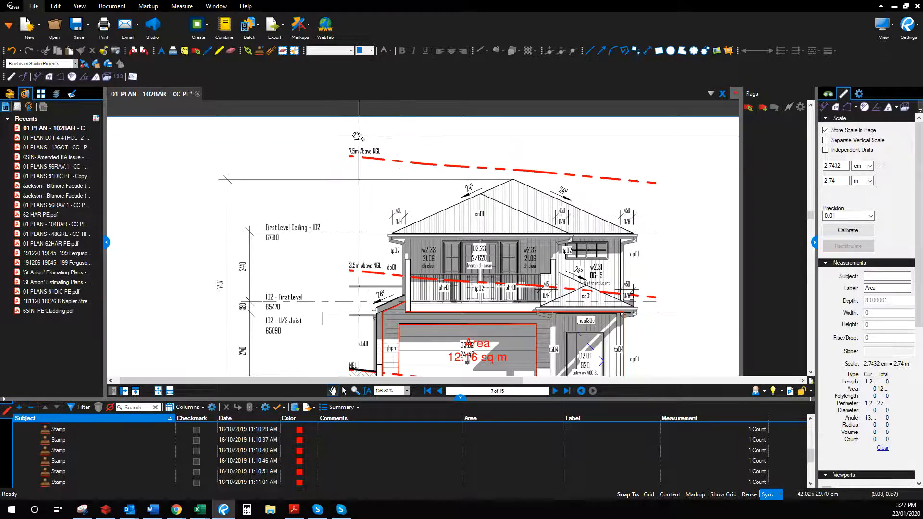
scroll(361, 159, "up", 8)
scroll(366, 158, "up", 6)
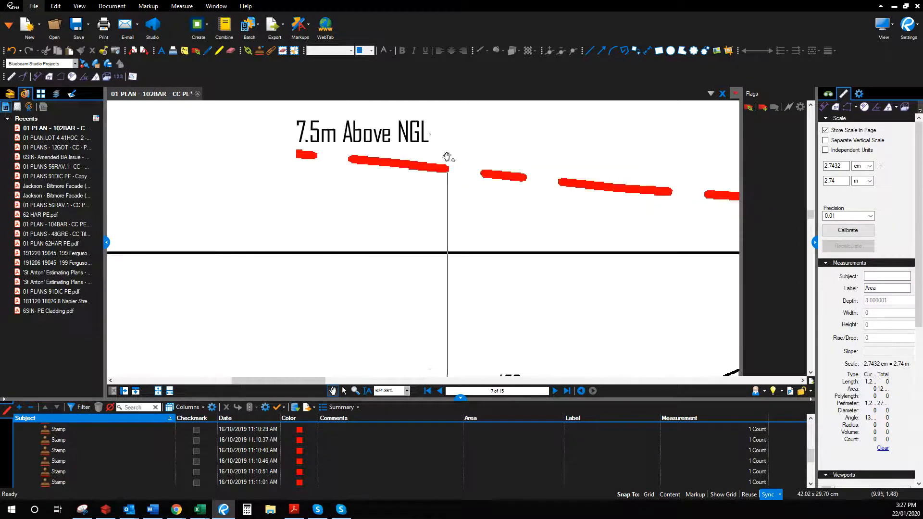
scroll(459, 236, "down", 8)
left_click_drag(524, 258, 319, 233)
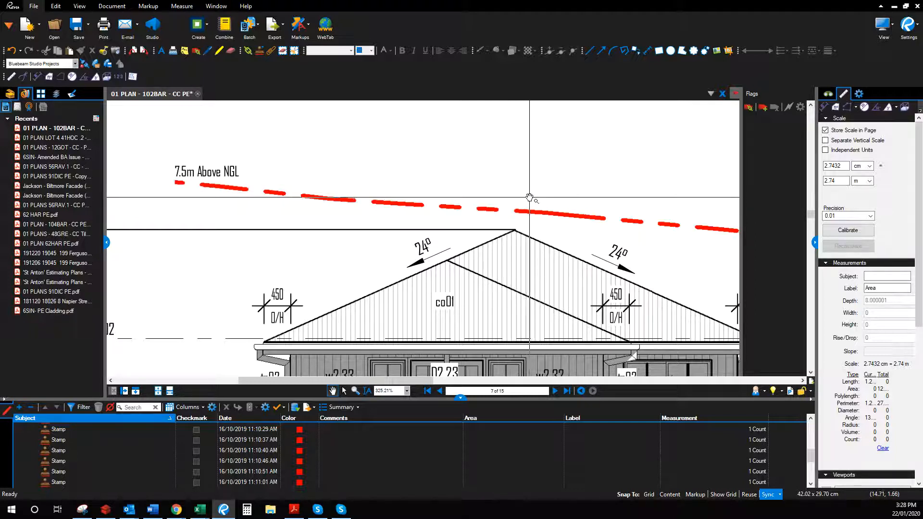
scroll(517, 196, "down", 5)
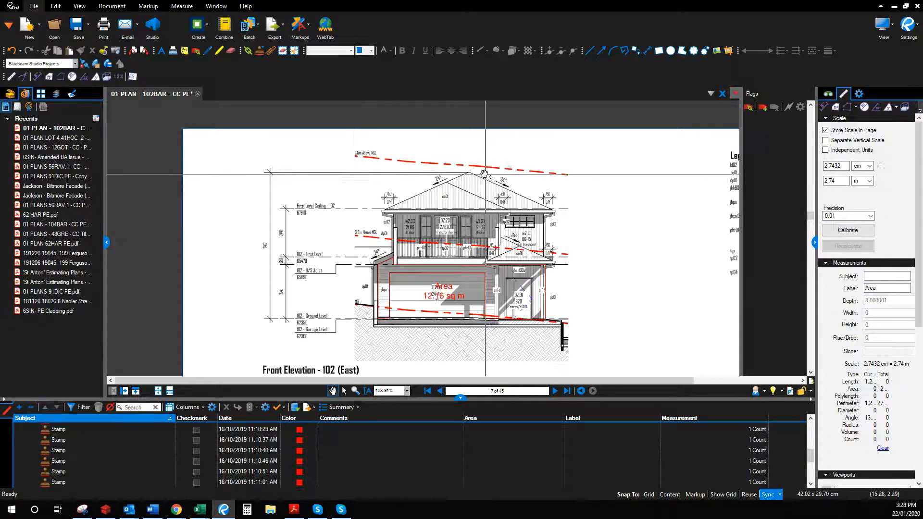
- Examine the front elevation's roof peak, entry base and ground line in relation to the 7.5m Above NGL height limit
scroll(353, 160, "up", 5)
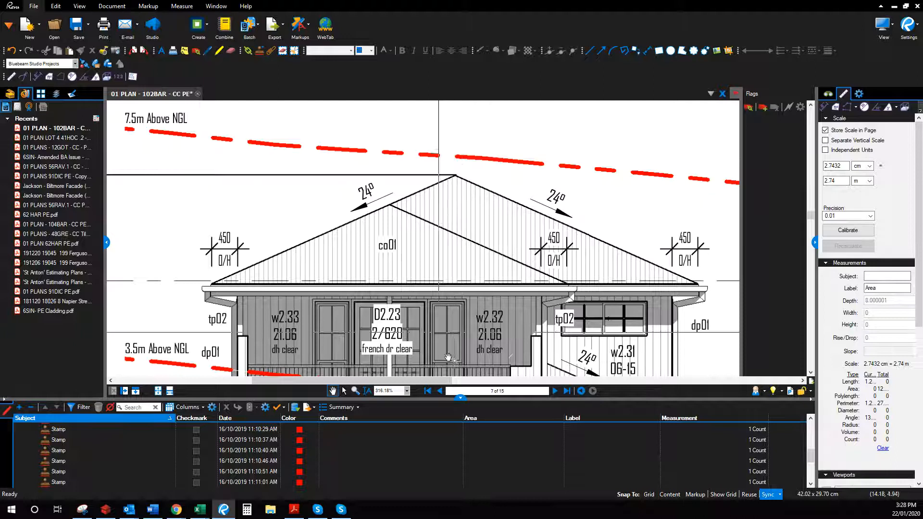
scroll(452, 158, "down", 5)
left_click_drag(466, 307, 430, 213)
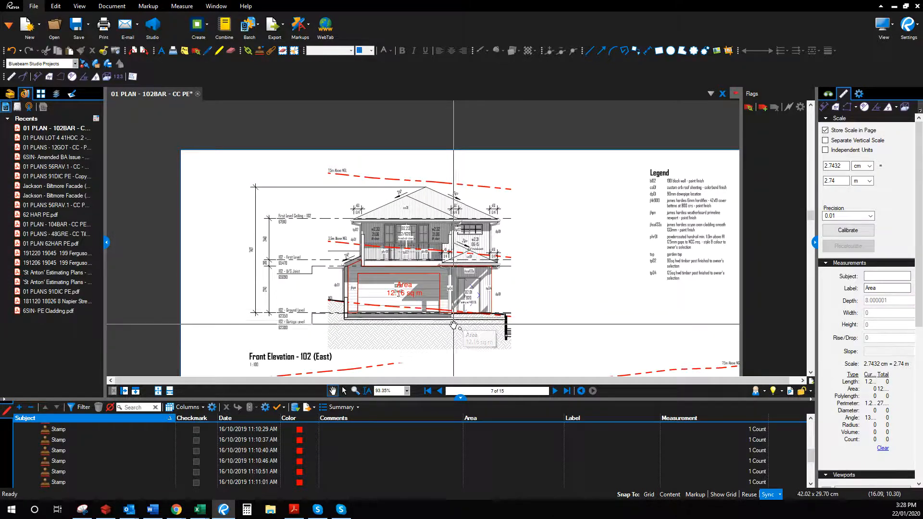
scroll(465, 318, "up", 6)
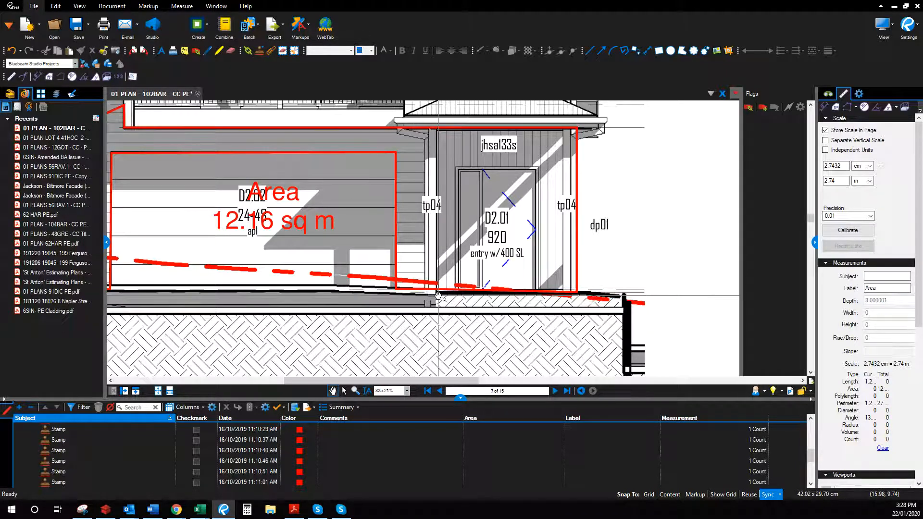
scroll(481, 295, "down", 6)
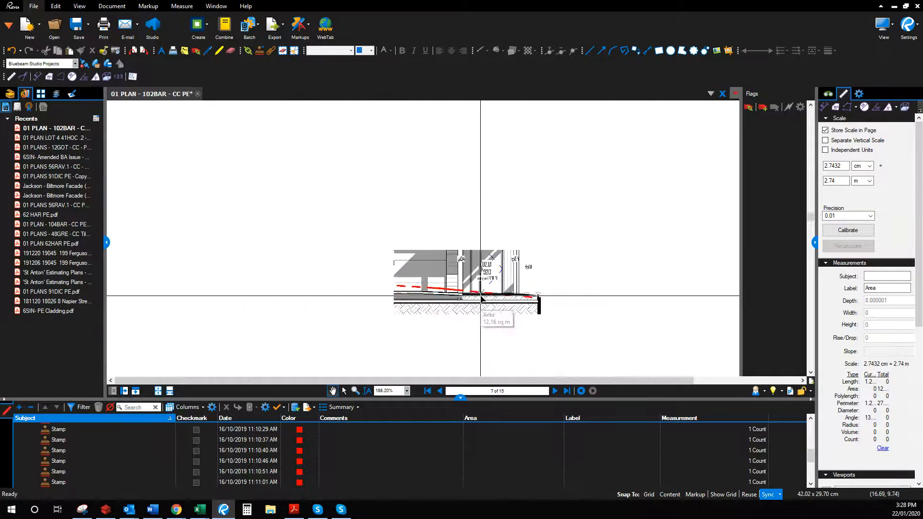
scroll(438, 183, "up", 3)
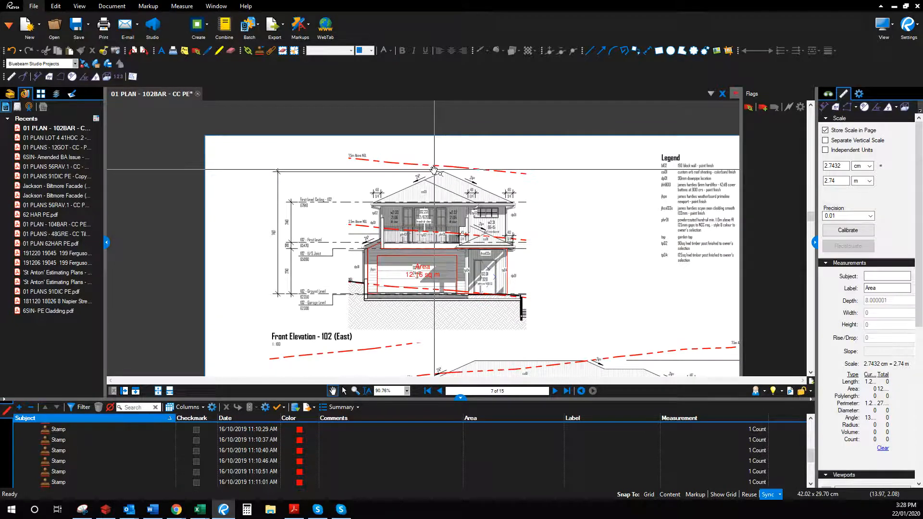
scroll(446, 174, "up", 3)
scroll(446, 174, "up", 7)
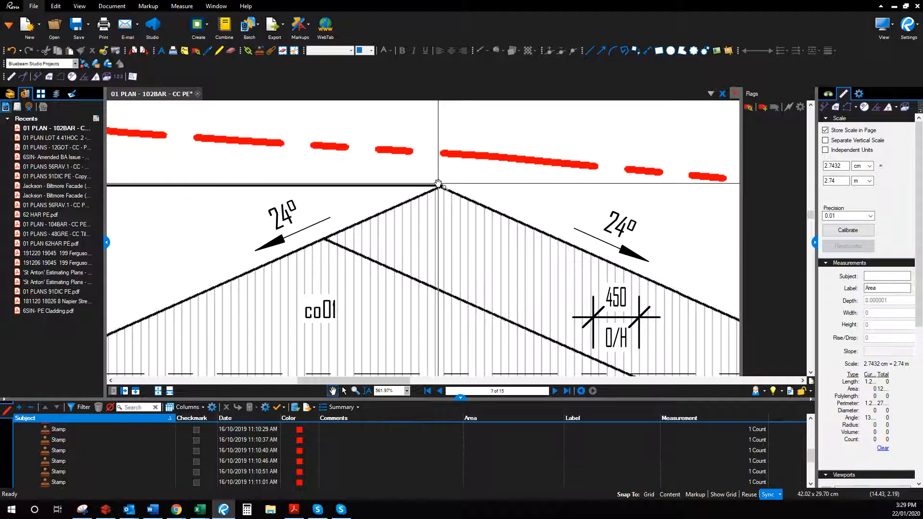
scroll(438, 184, "down", 5)
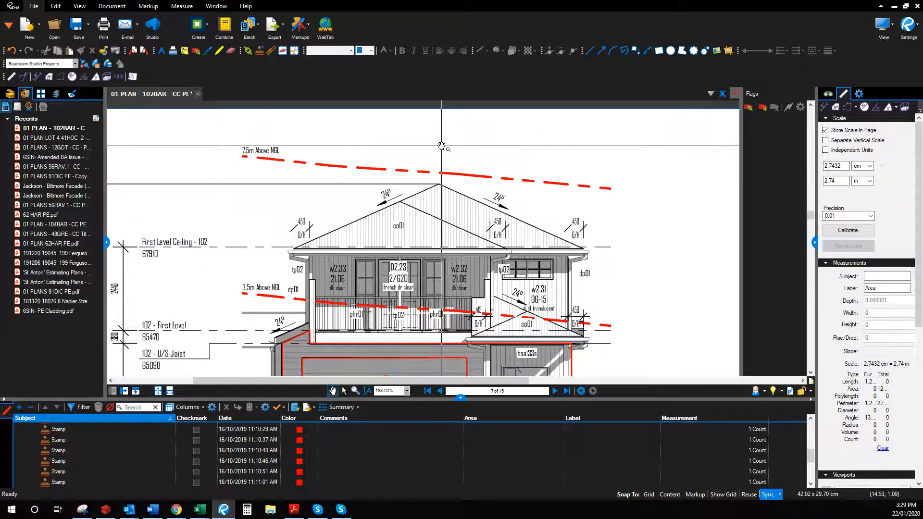
scroll(442, 145, "down", 2)
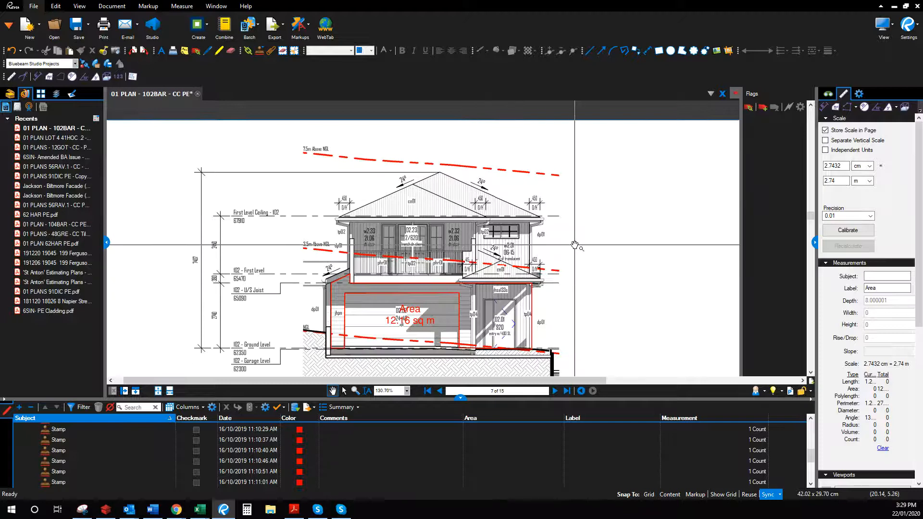
- Measure the upper-level cladding area on the front elevation, tracing the walls below the eaves and following the slopes of the entry roof
scroll(620, 202, "up", 4)
left_click_drag(624, 203, 660, 217)
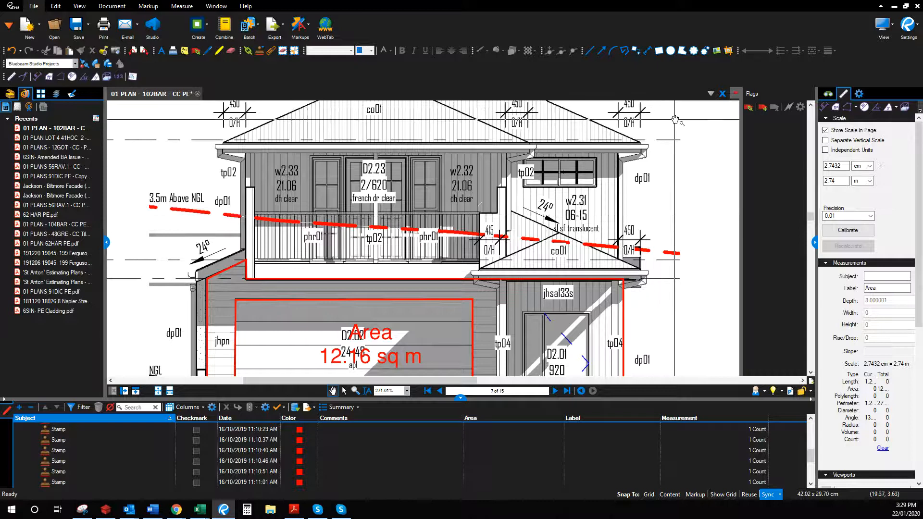
left_click(836, 106)
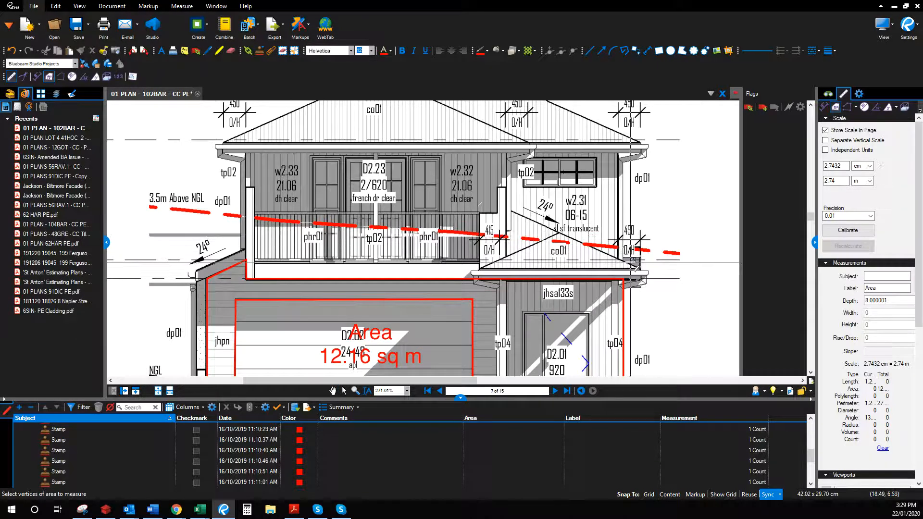
left_click(619, 261)
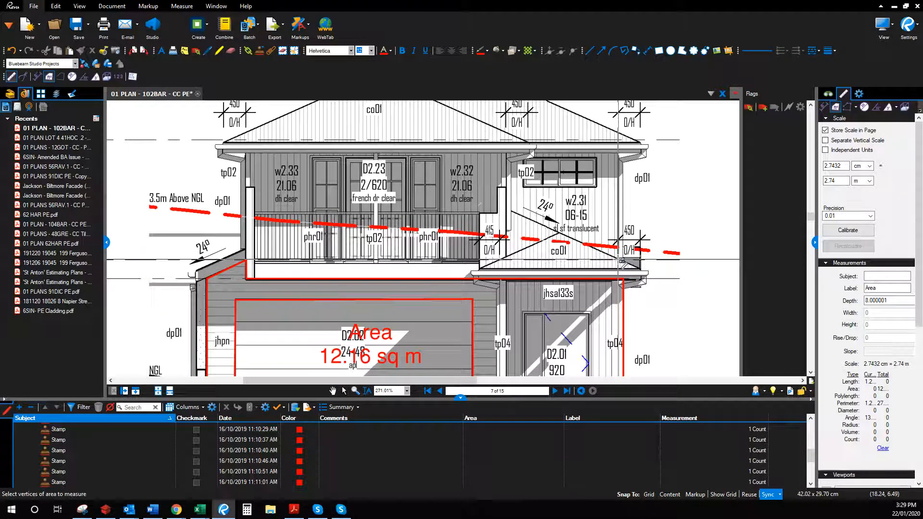
left_click(619, 153)
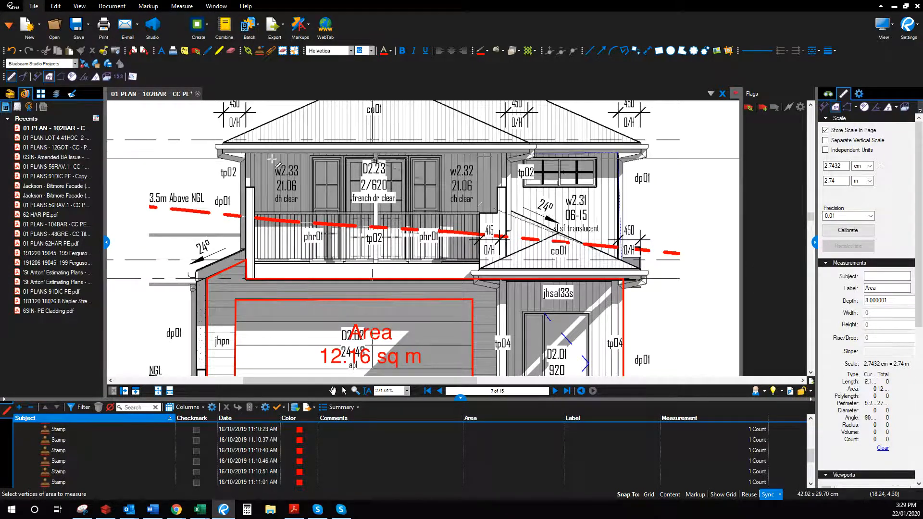
left_click(246, 154)
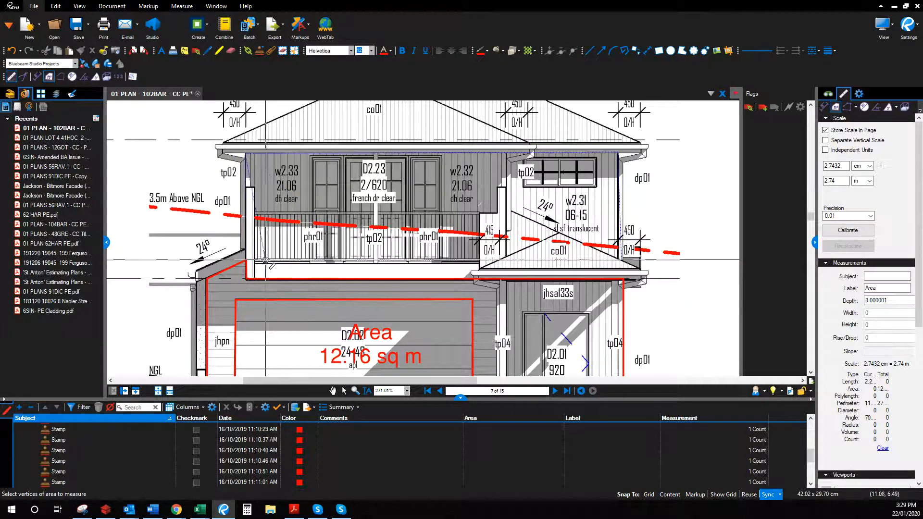
left_click(246, 260)
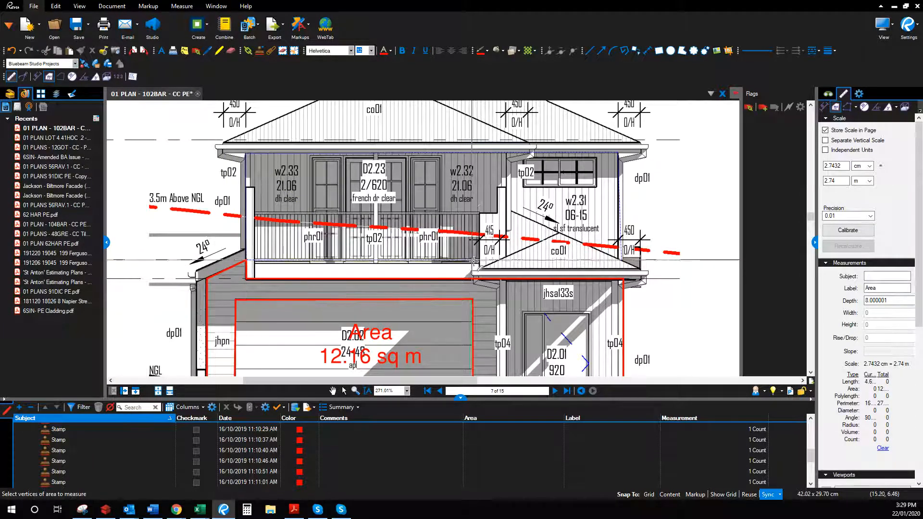
left_click(479, 268)
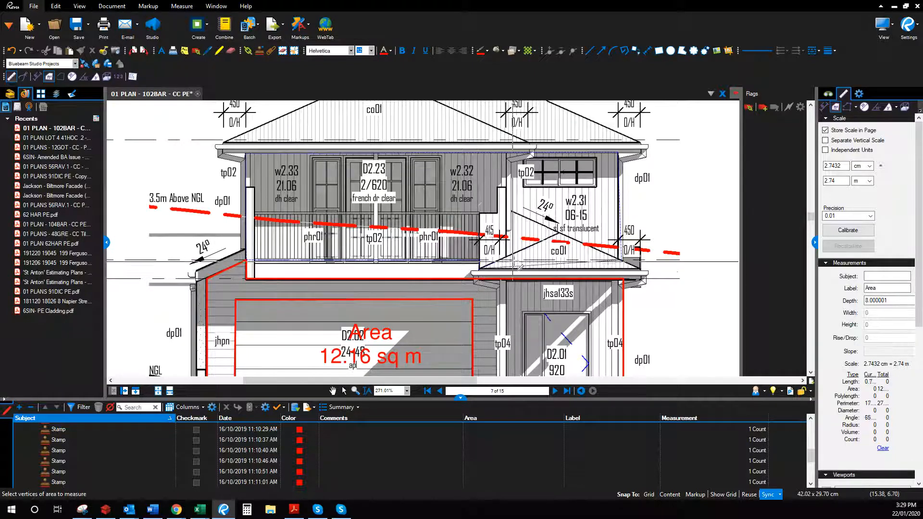
left_click(560, 233)
left_click(621, 260)
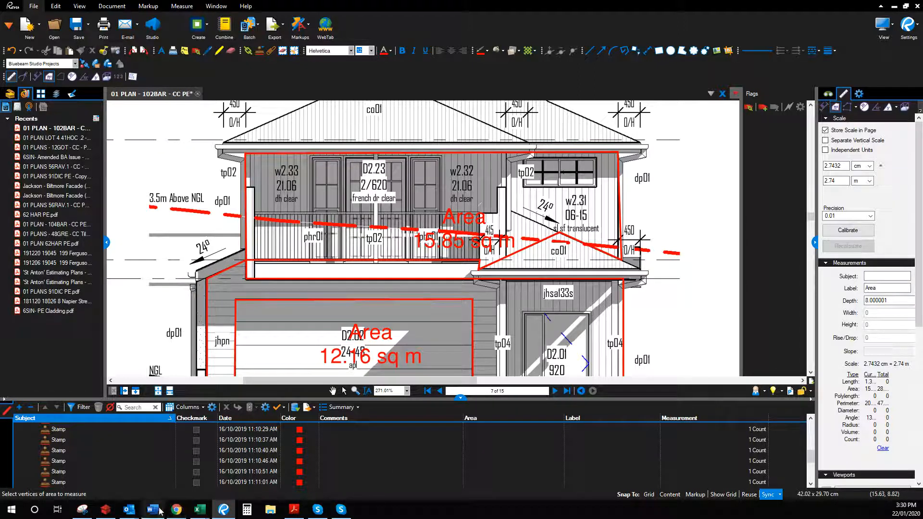
mouse_move(161, 510)
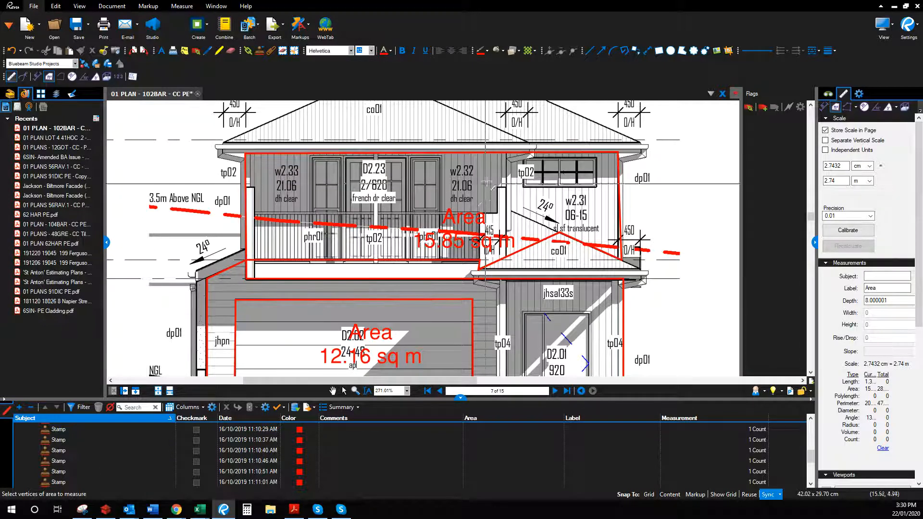
left_click(481, 264)
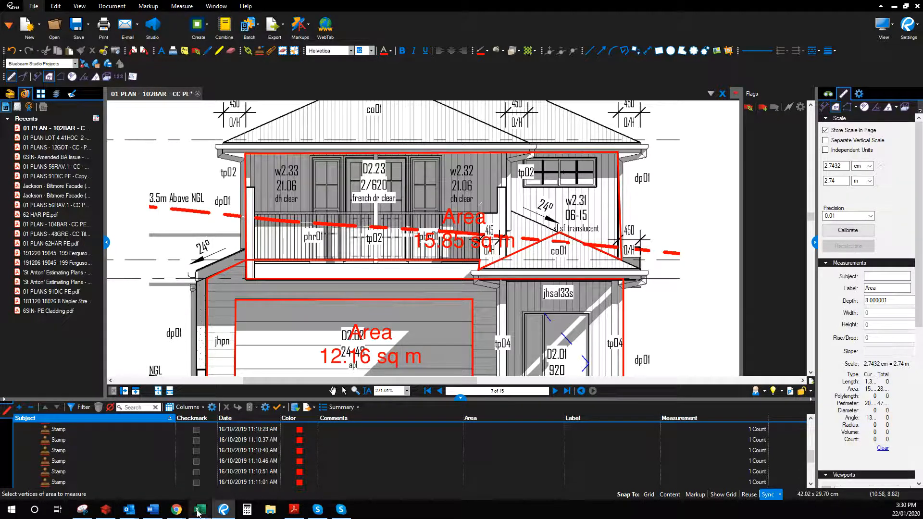
- Return to the estimating program, add another FC cladding labour item with quantity 15.85 m2, and change the last workup line to "Lower upper"
left_click(105, 510)
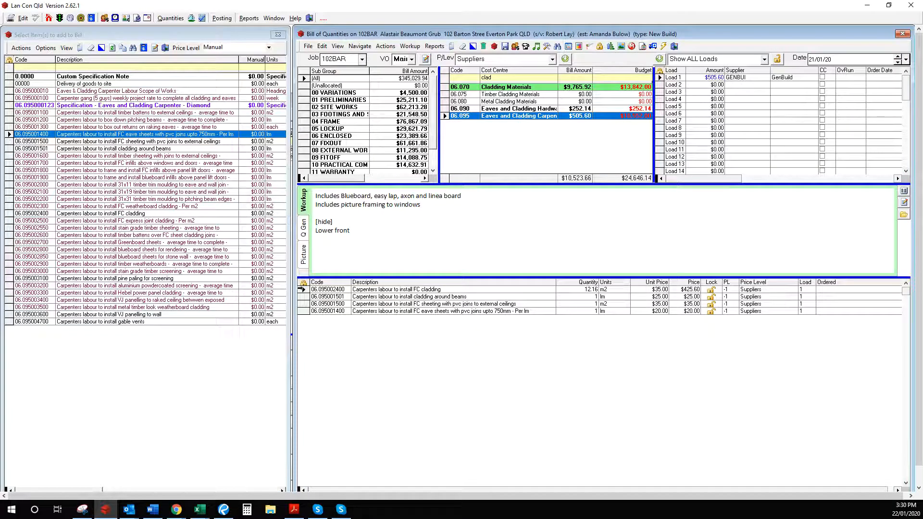
left_click_drag(320, 343, 581, 346)
type("15.85")
key("Tab")
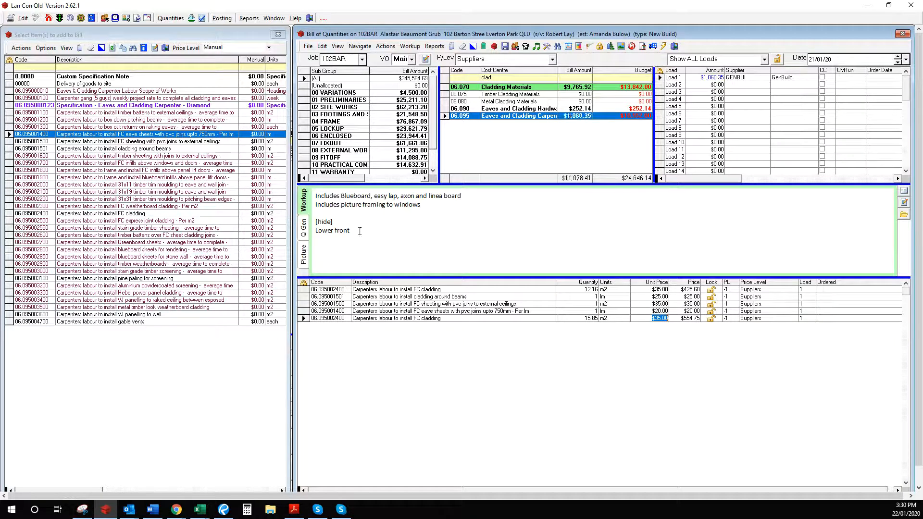
key("BackSpace")
key("BackSpace")
type("upper")
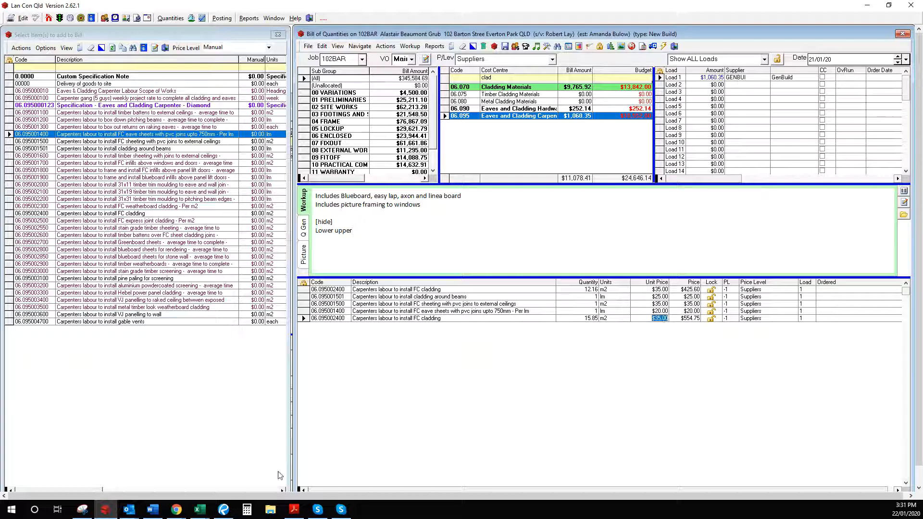
- Switch to the plan in Revu and measure the half wall area between the front balcony balustrade and the entry roof on the front elevation
left_click(224, 510)
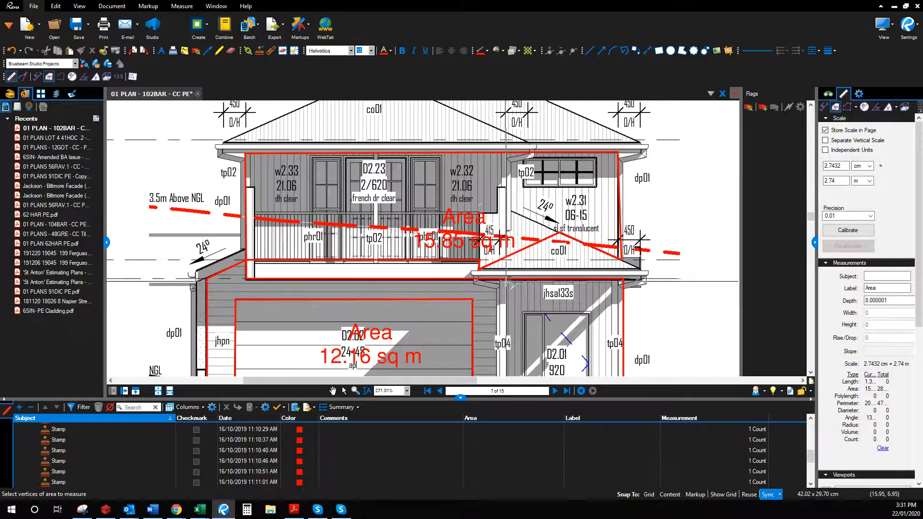
left_click(507, 256)
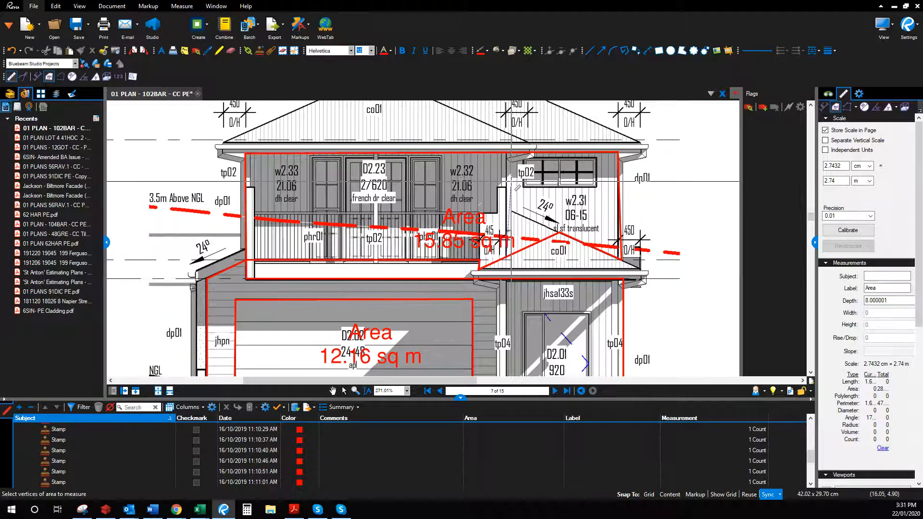
left_click(506, 187)
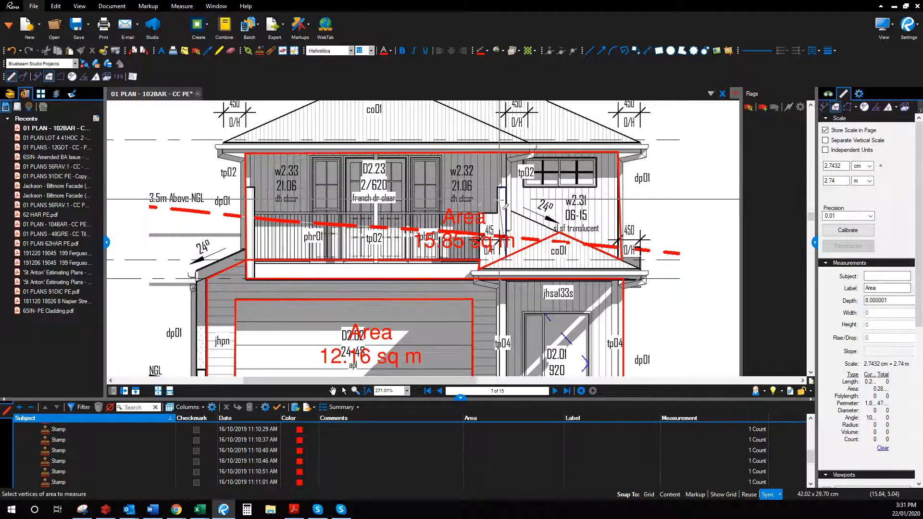
left_click(498, 213)
left_click(480, 213)
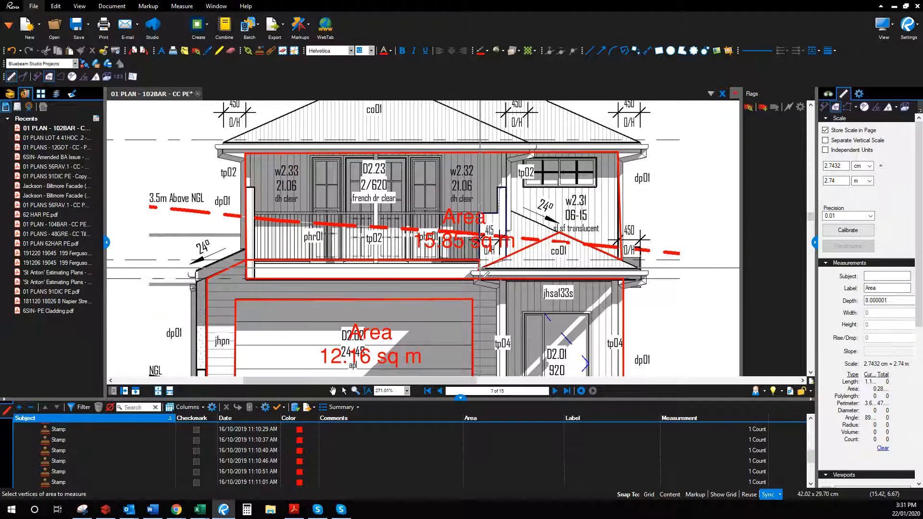
double_click(480, 267)
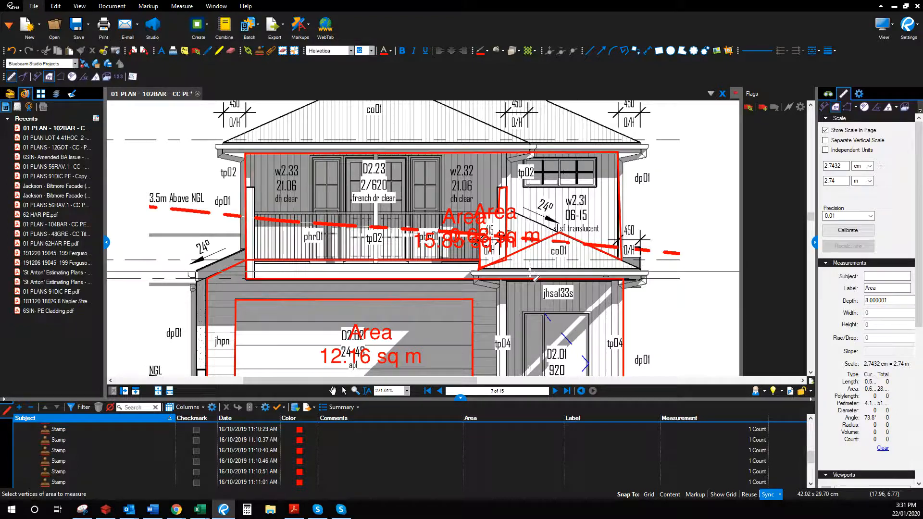
left_click(343, 390)
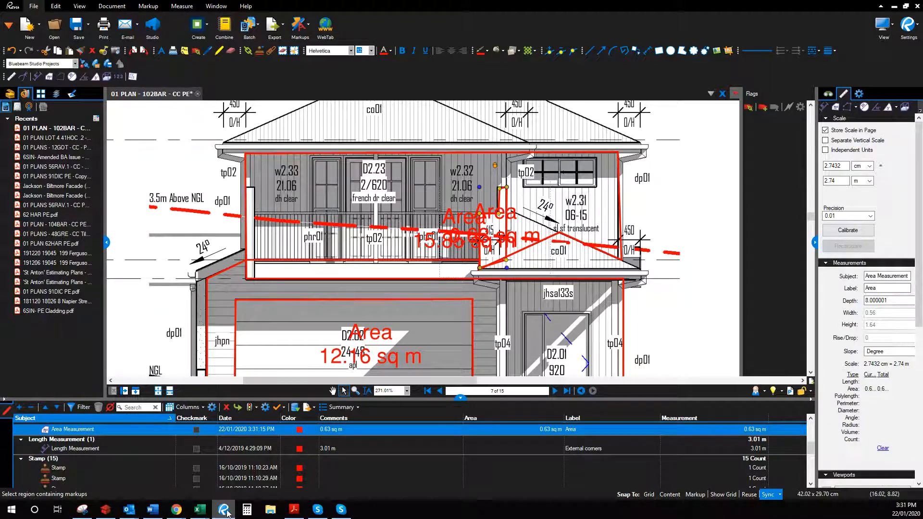
- Return to the estimating program, add an FC cladding labour item of 0.63 m2, and set its last workup line to "Upper front - rear of balustrading half wall"
left_click(106, 510)
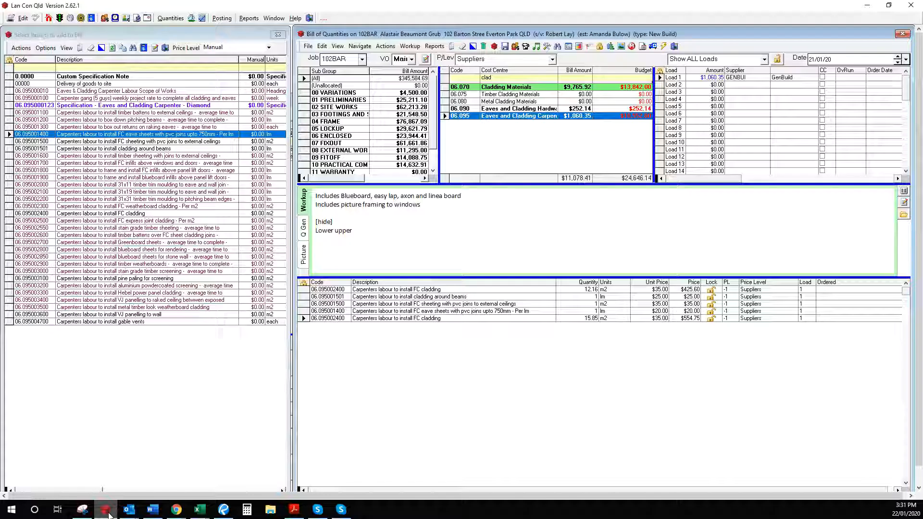
key("Return")
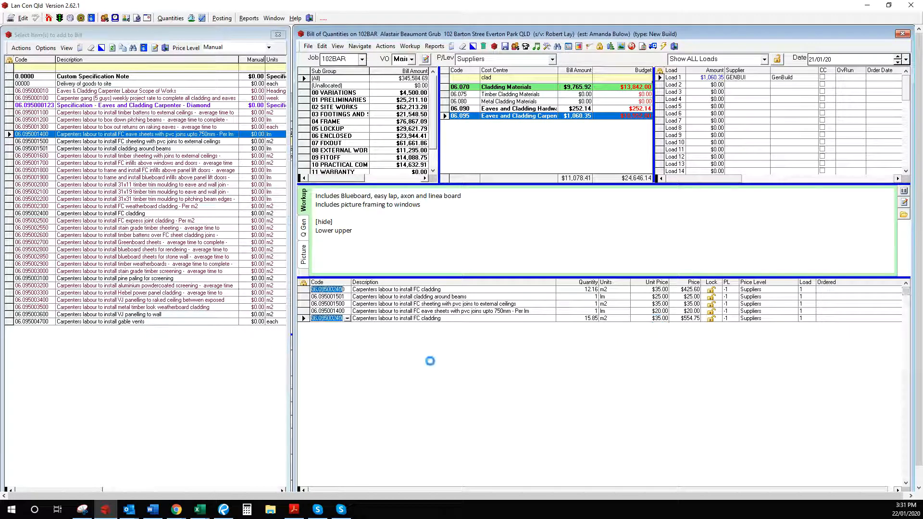
type("0.63")
key("Tab")
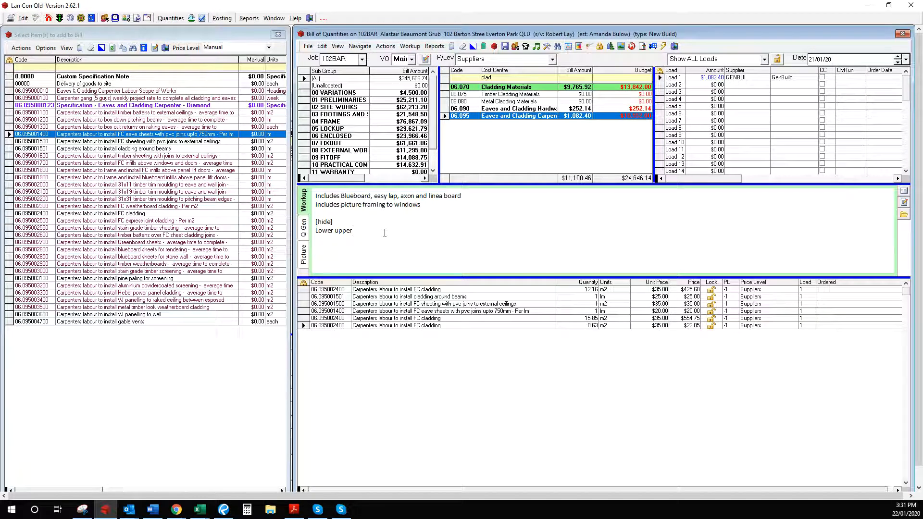
left_click_drag(360, 234, 317, 235)
type("Upper")
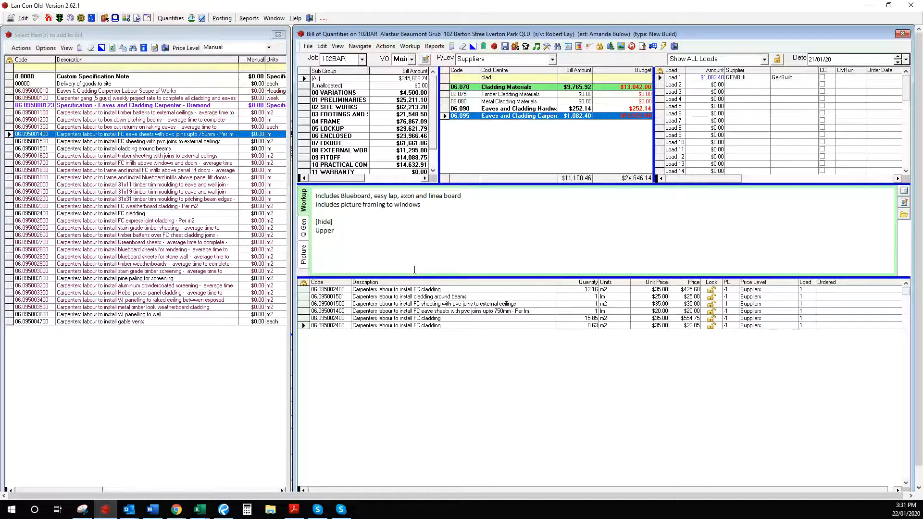
type(" rear of balustr")
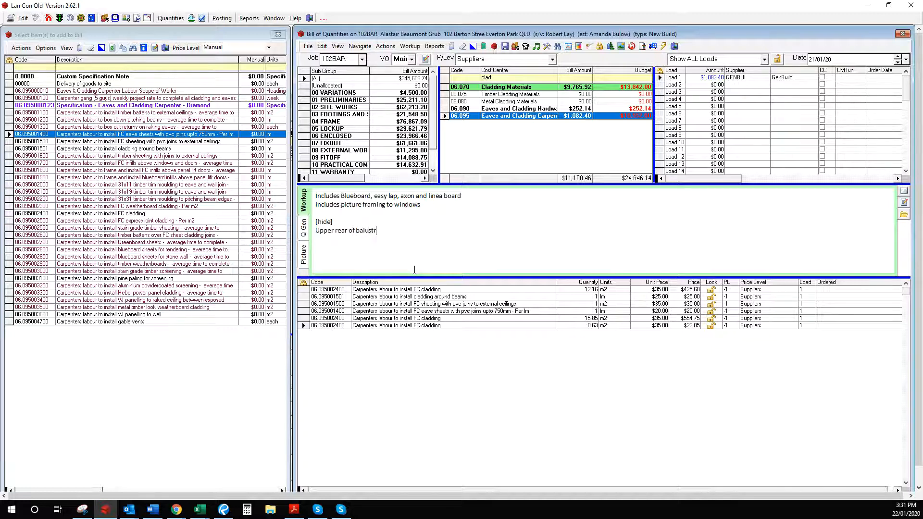
type("l")
key("BackSpace")
type("front -")
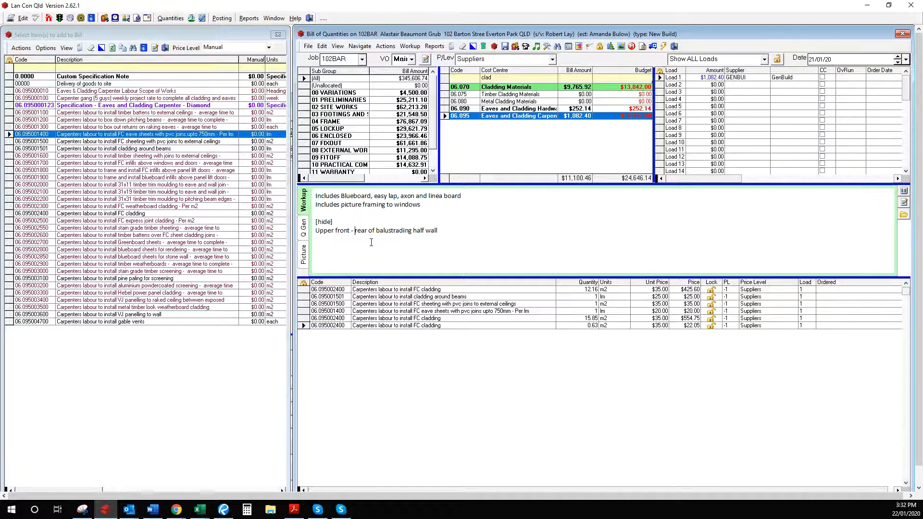
- Duplicate the 0.63 m2 FC cladding item and change its last workup line to "Upper front - face of balustrading half wall"
left_click_drag(305, 326, 316, 338)
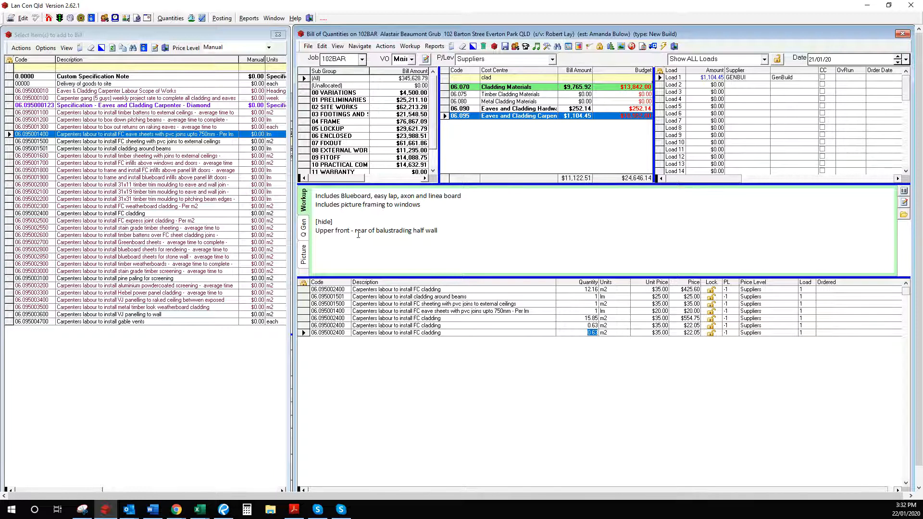
key("BackSpace")
key("BackSpace")
key("BackSpace")
key("BackSpace")
type("face")
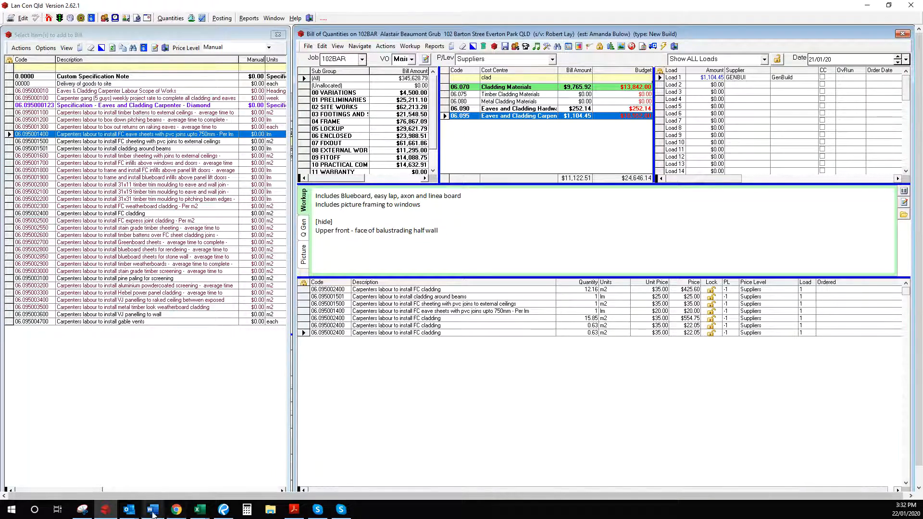
- Switch to the plan in Revu and examine the cladding around the upper front balcony and entry roof on page 8's right side elevation
left_click(221, 512)
scroll(399, 326, "down", 5)
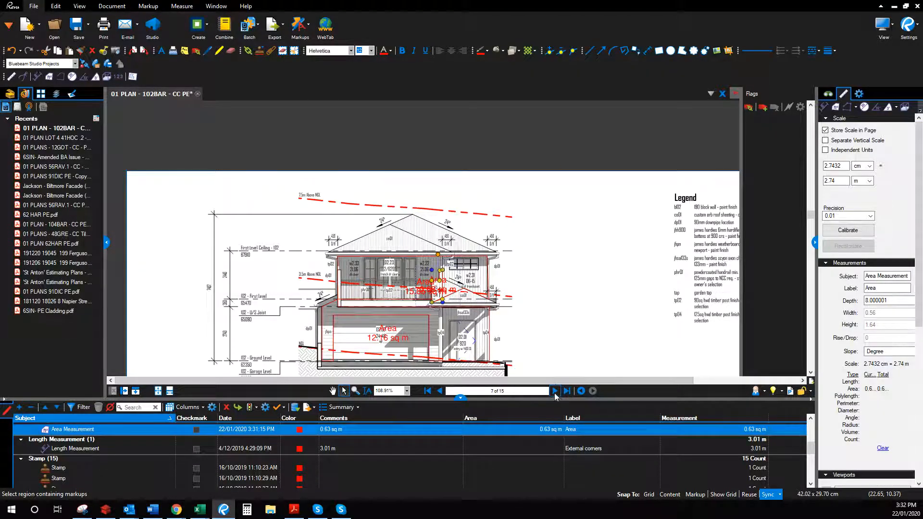
left_click(332, 391)
left_click_drag(575, 352, 516, 219)
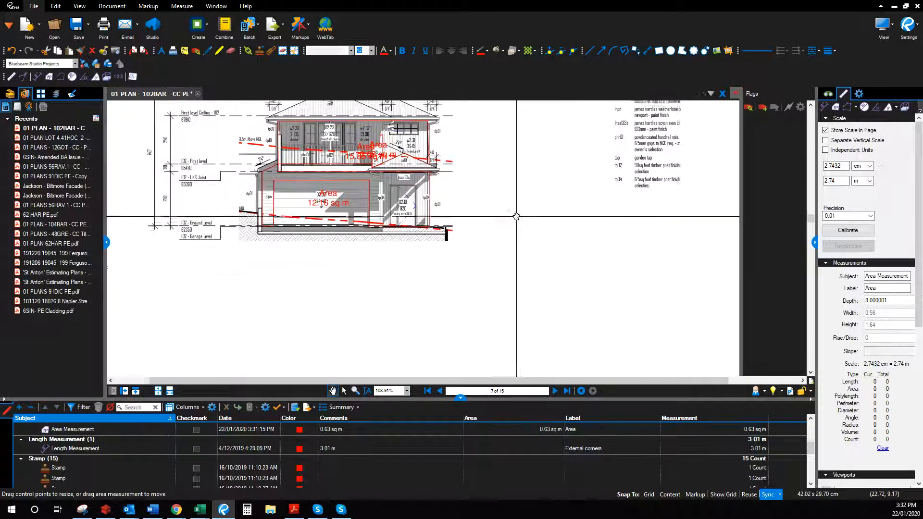
scroll(525, 262, "down", 2)
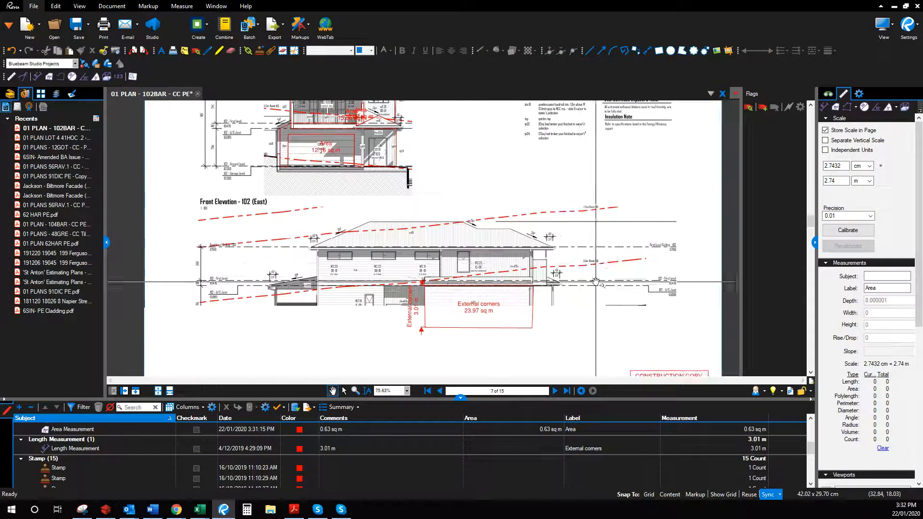
left_click(556, 392)
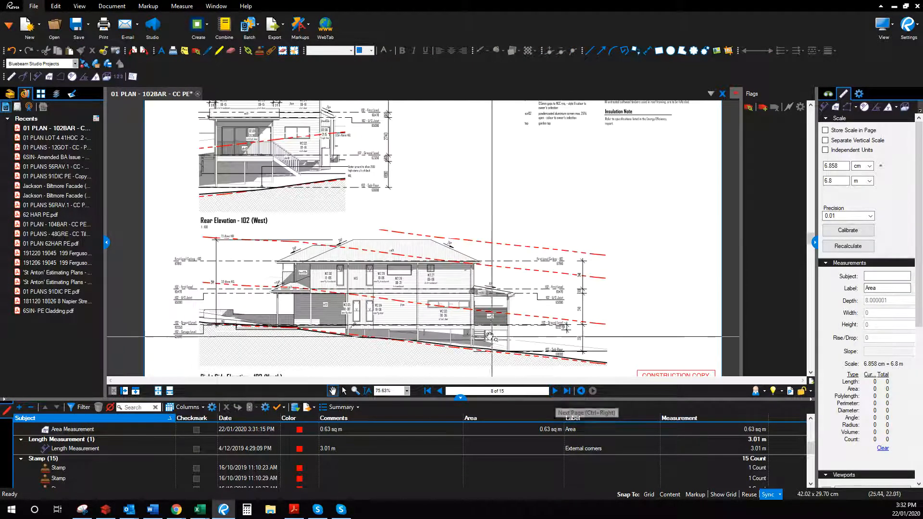
scroll(277, 293, "up", 3)
scroll(277, 292, "up", 3)
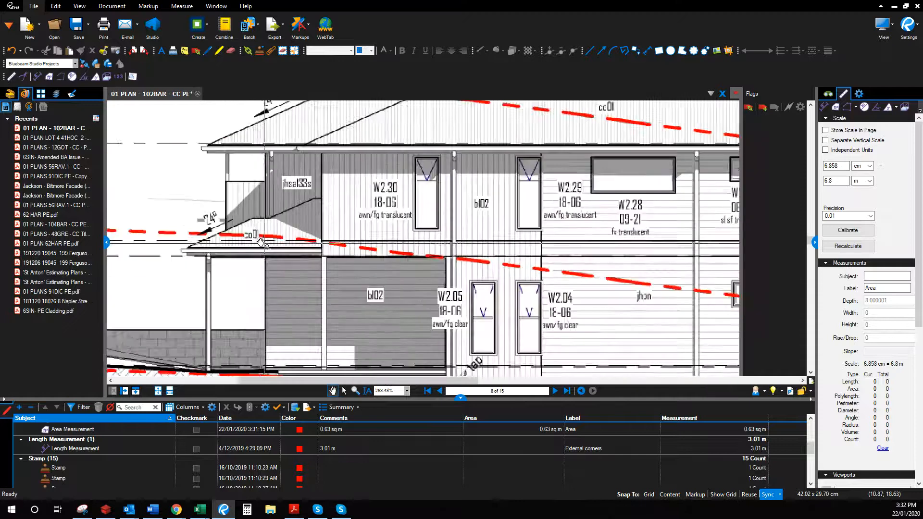
mouse_move(256, 241)
left_mouse_down()
mouse_move(398, 253)
mouse_move(433, 268)
left_mouse_up()
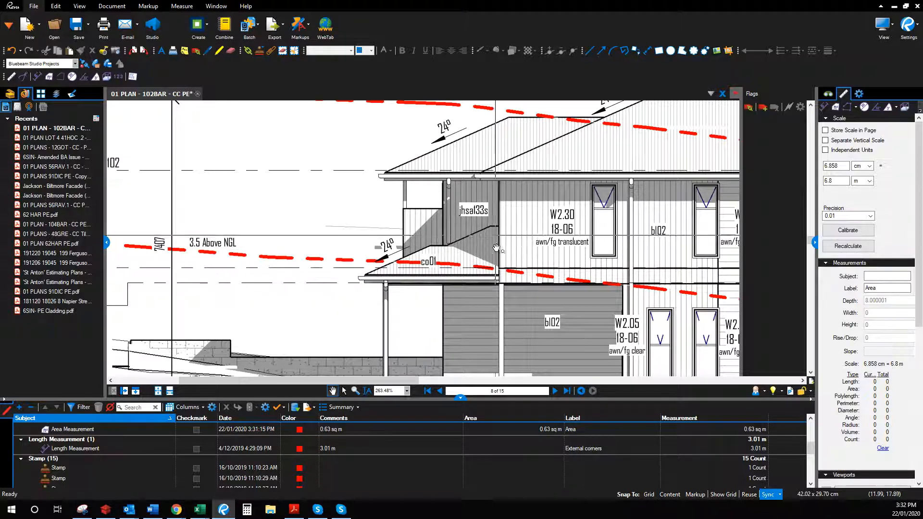
- Go back to page 7 and compare the wall claddings on the front and left side elevations
left_click(440, 390)
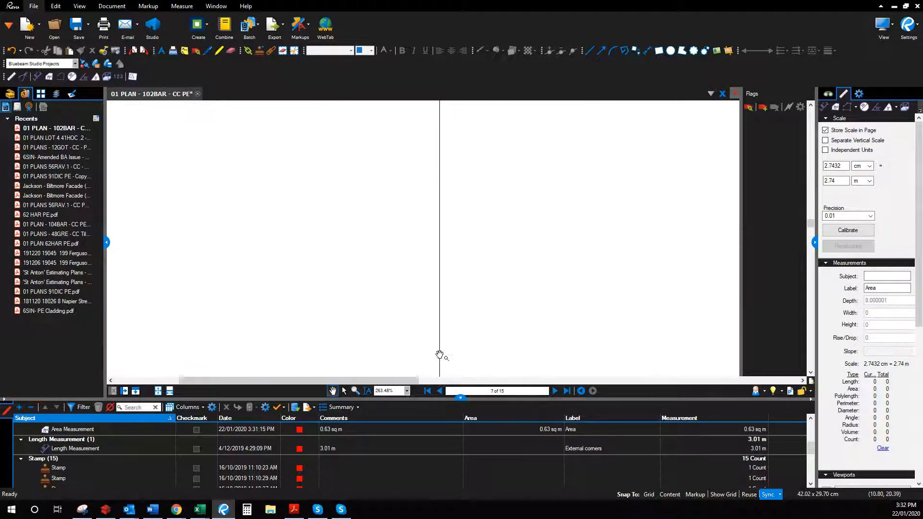
scroll(447, 326, "down", 3)
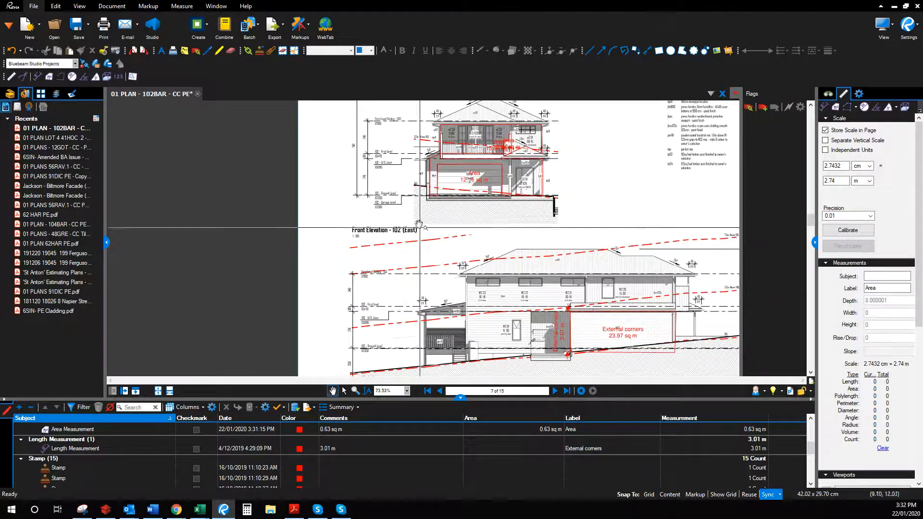
mouse_move(494, 243)
left_mouse_down()
mouse_move(404, 192)
mouse_move(437, 341)
left_mouse_up()
scroll(436, 341, "up", 3)
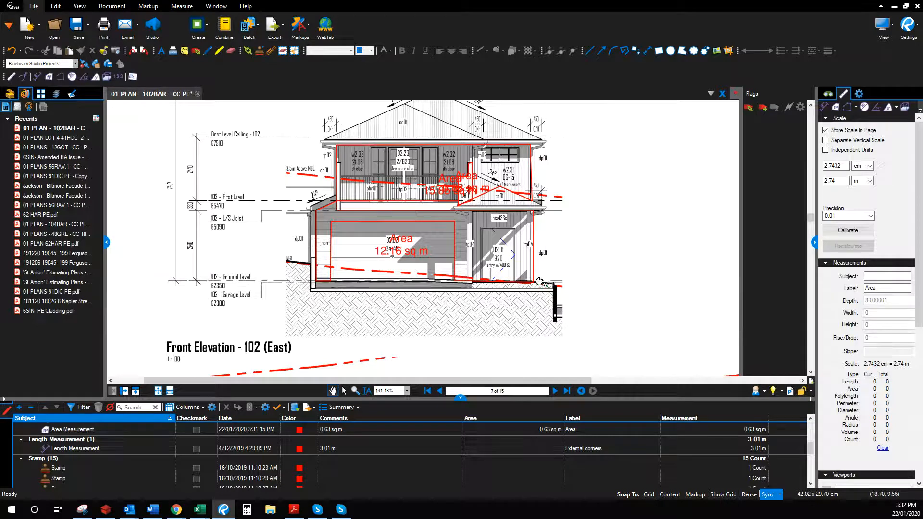
scroll(455, 365, "down", 3)
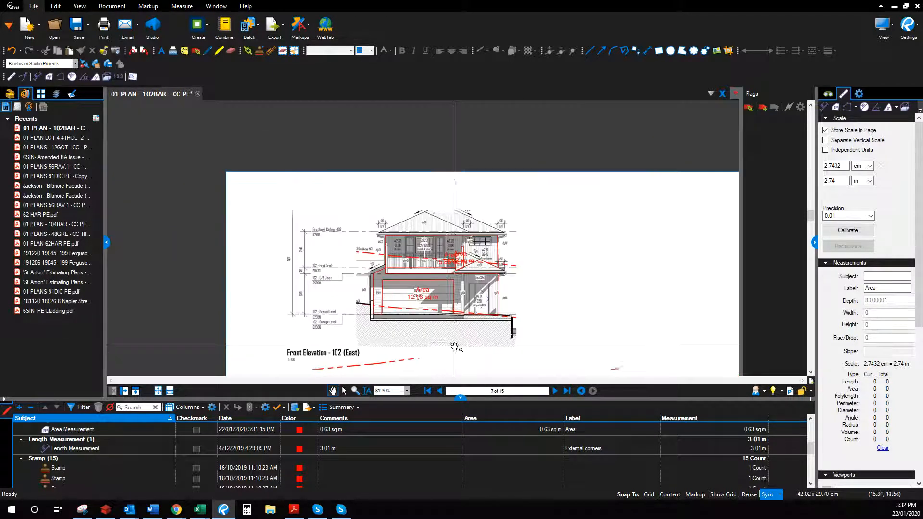
left_click_drag(458, 360, 401, 192)
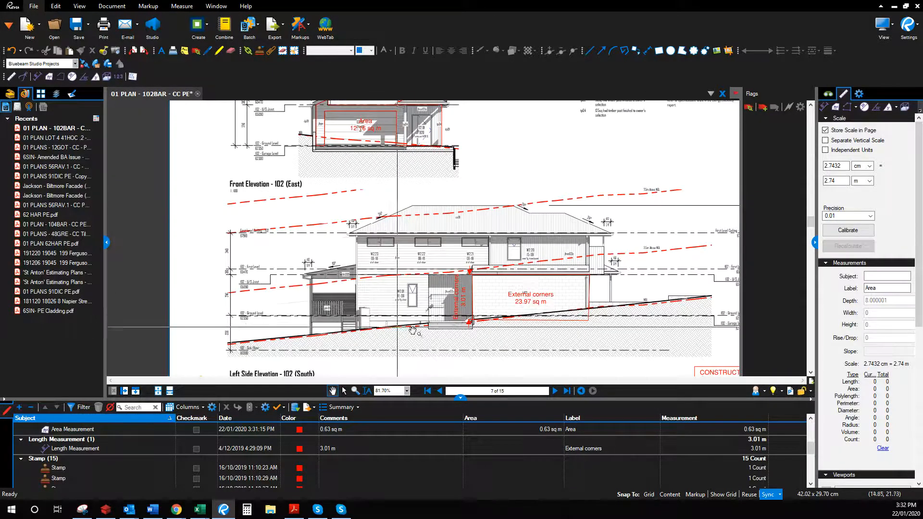
scroll(509, 341, "up", 3)
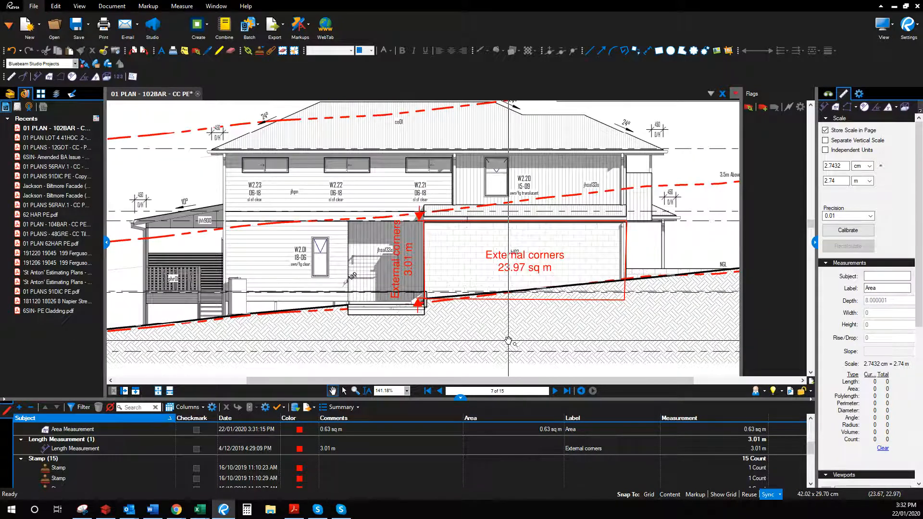
scroll(508, 341, "down", 3)
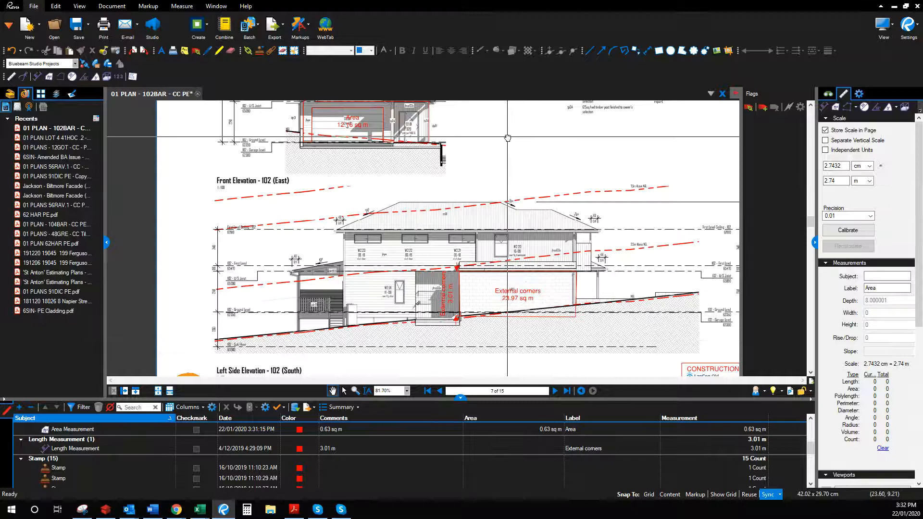
left_click_drag(509, 137, 575, 237)
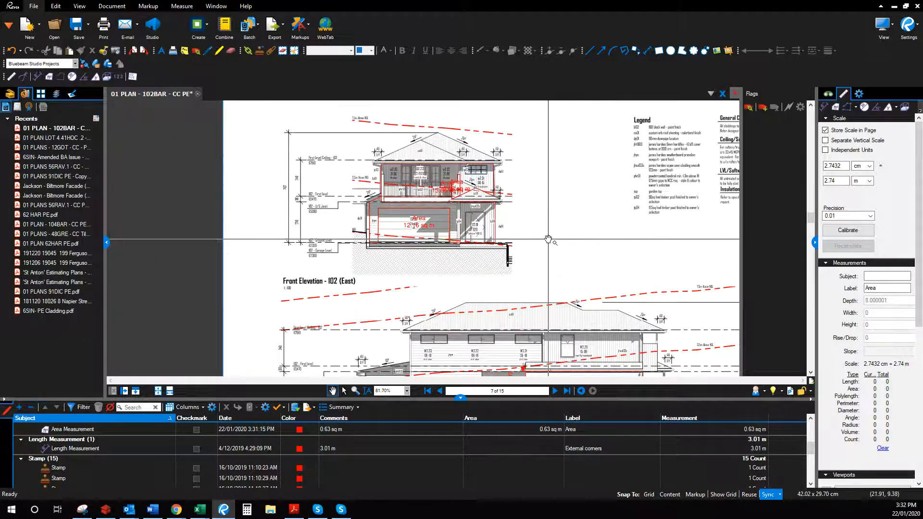
scroll(470, 255, "up", 4)
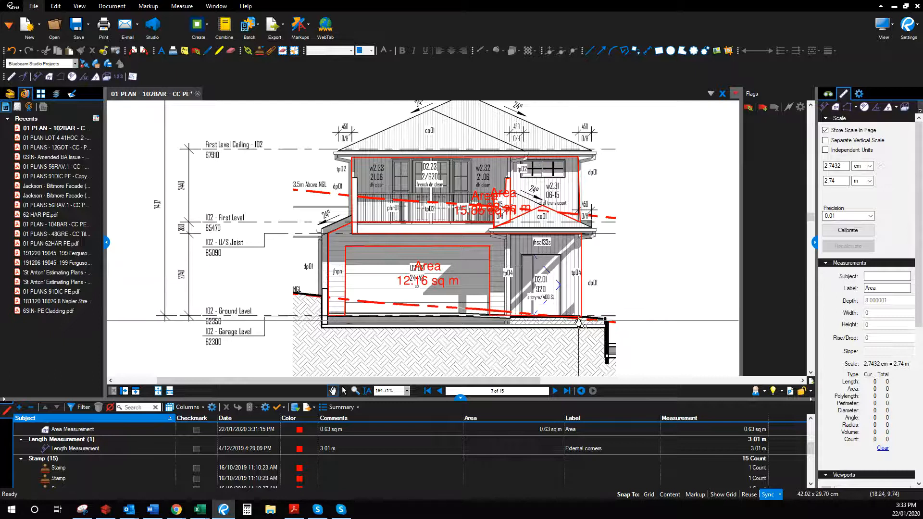
- Fill the lower-level cladding area measurement on the front elevation with yellow and reduce its opacity so the drawing shows through
left_click(344, 390)
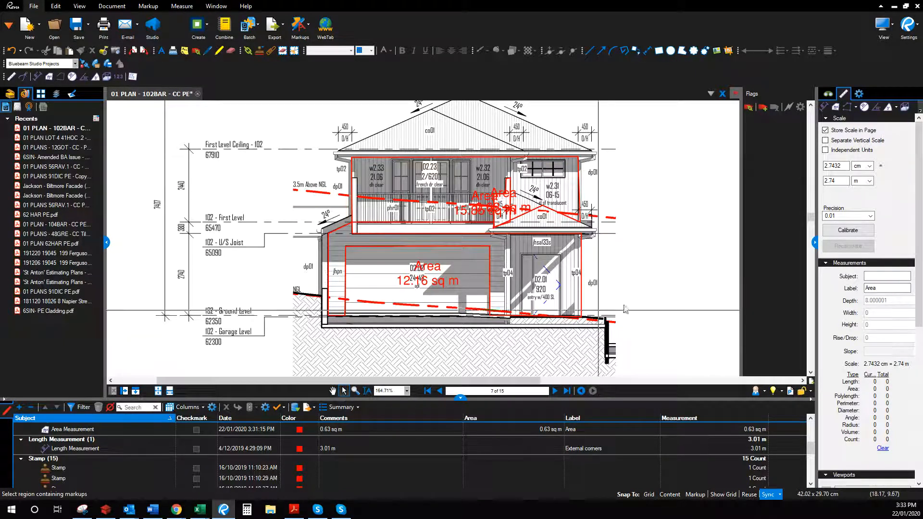
left_click(582, 287)
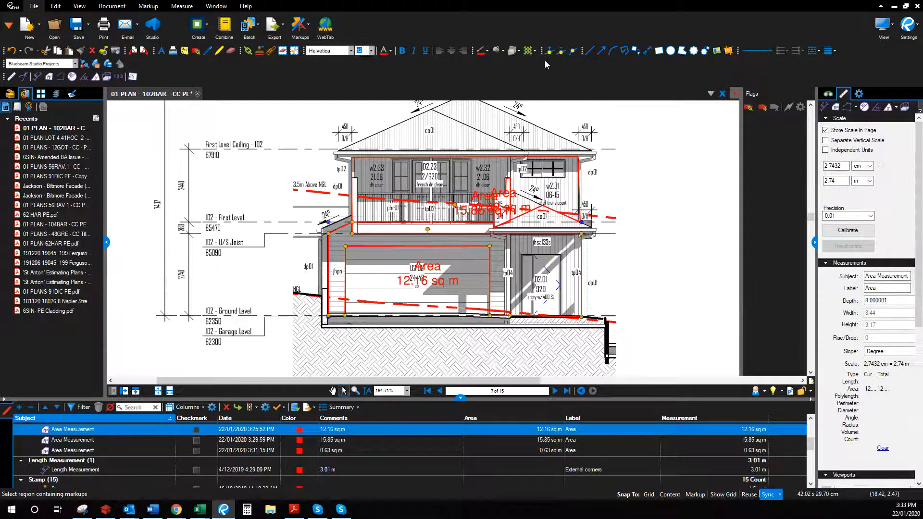
left_click(503, 51)
left_click(522, 104)
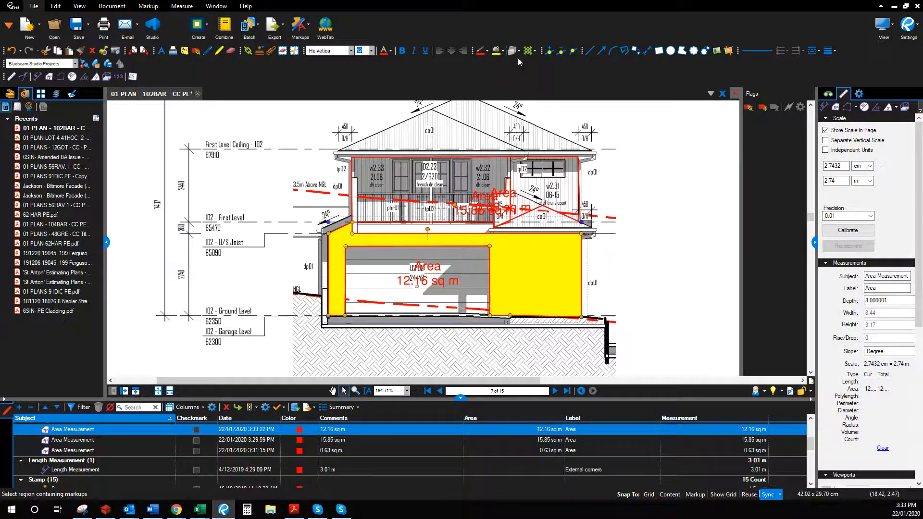
left_click(519, 51)
left_click(531, 111)
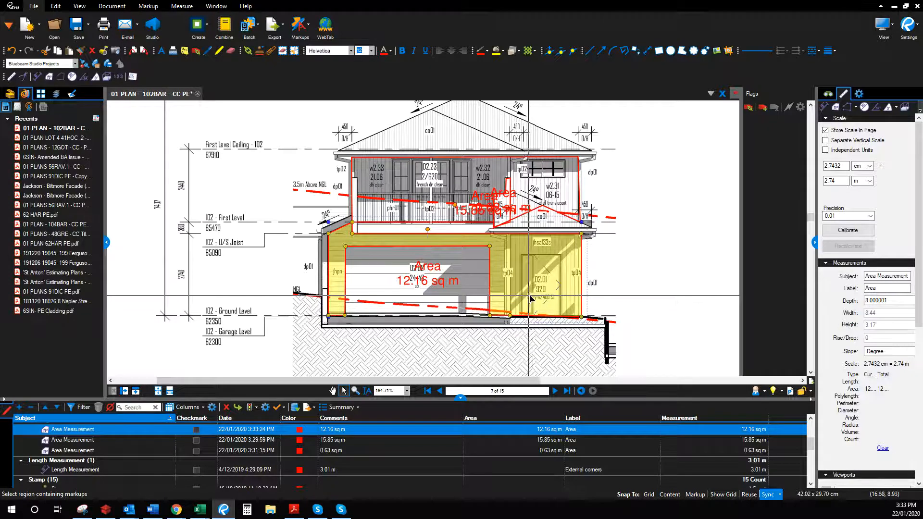
- Examine the wall claddings on page 7's front and left side elevations, checking them against the rear and right side elevations on page 8
scroll(605, 313, "down", 3)
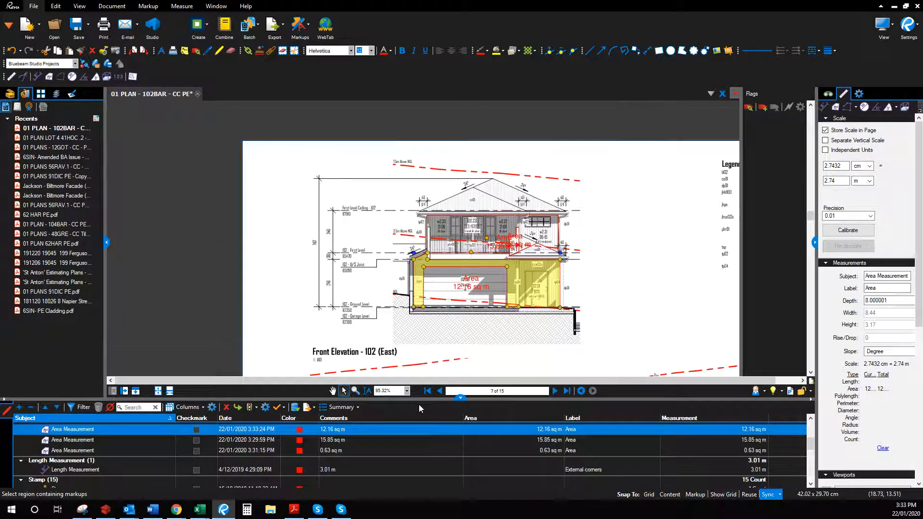
left_click(332, 393)
left_click_drag(657, 289, 601, 148)
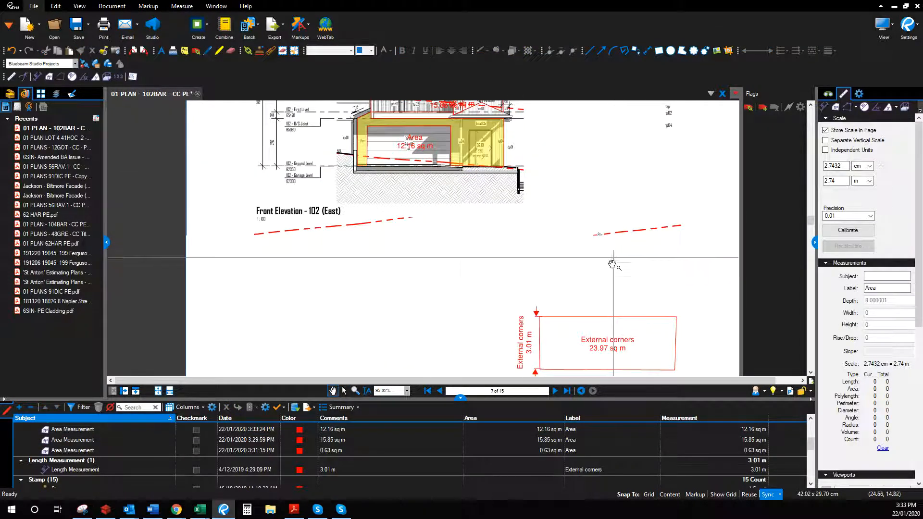
left_click(555, 392)
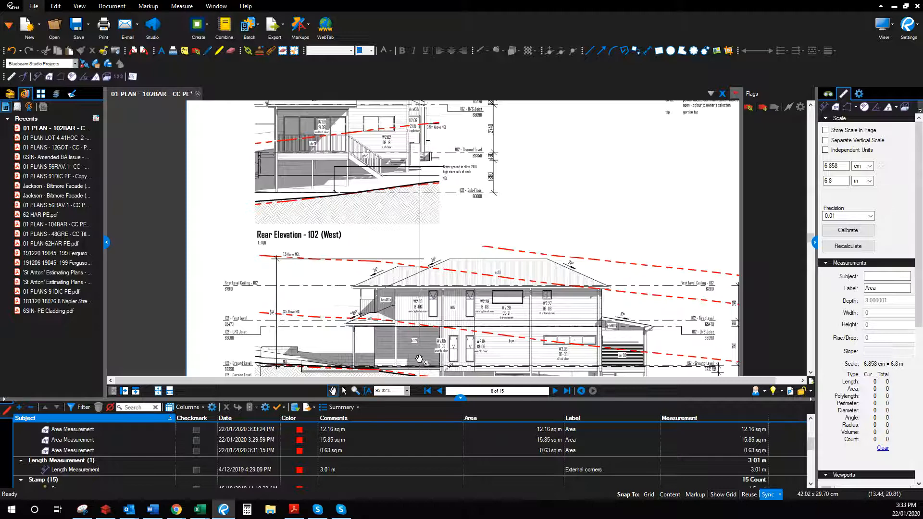
left_click(440, 390)
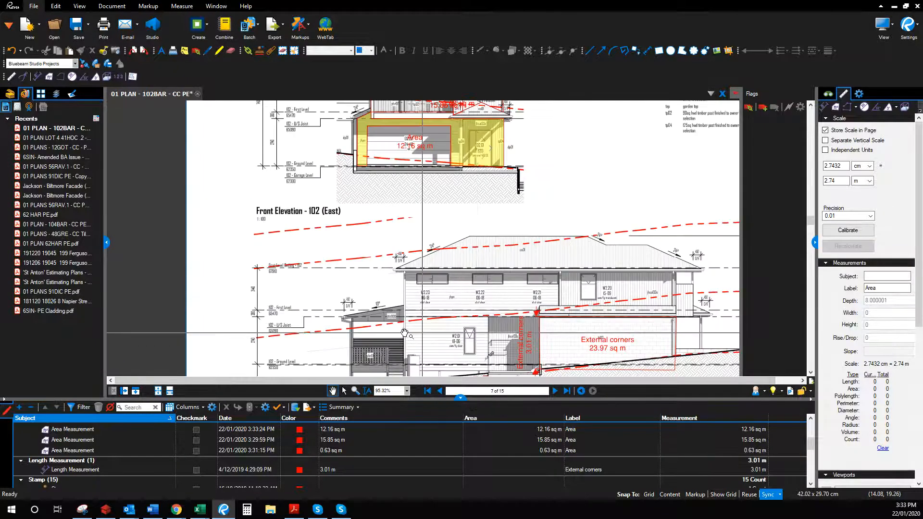
mouse_move(366, 292)
left_mouse_down()
mouse_move(334, 221)
mouse_move(304, 197)
left_mouse_up()
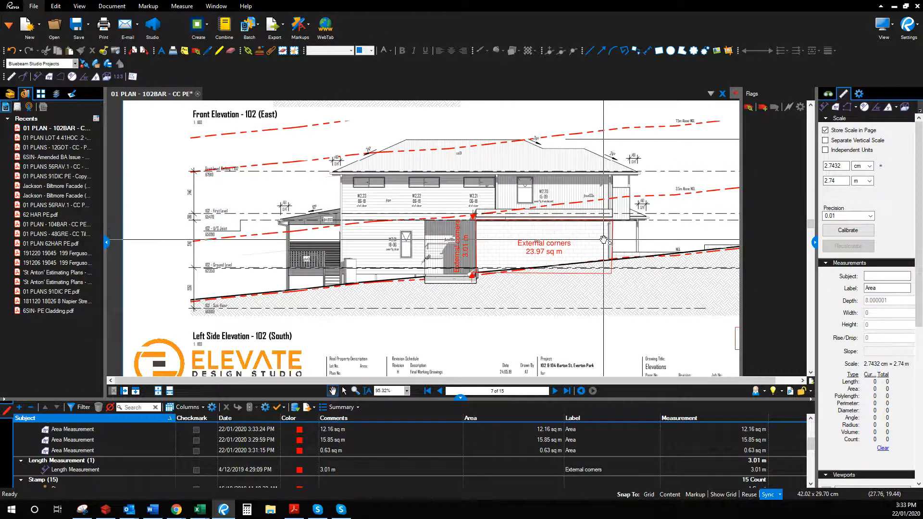
scroll(505, 282, "up", 1)
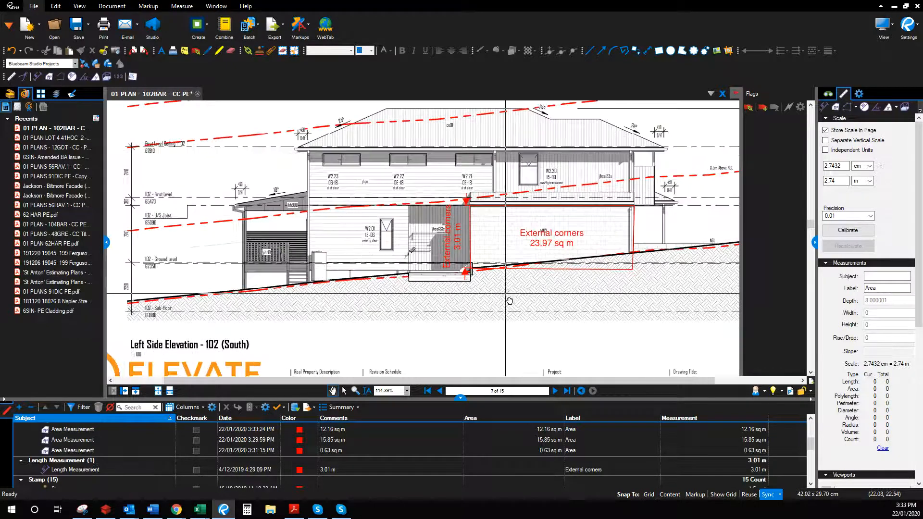
scroll(547, 355, "up", 1)
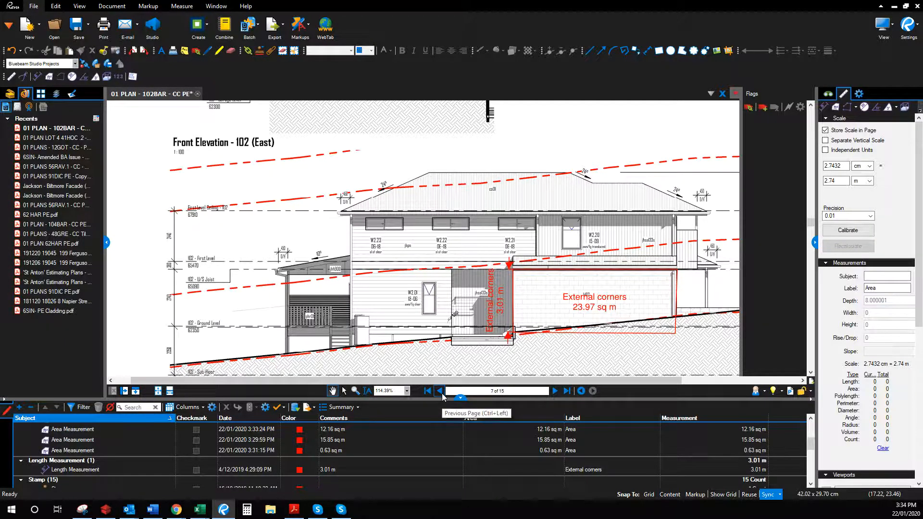
left_click(279, 514)
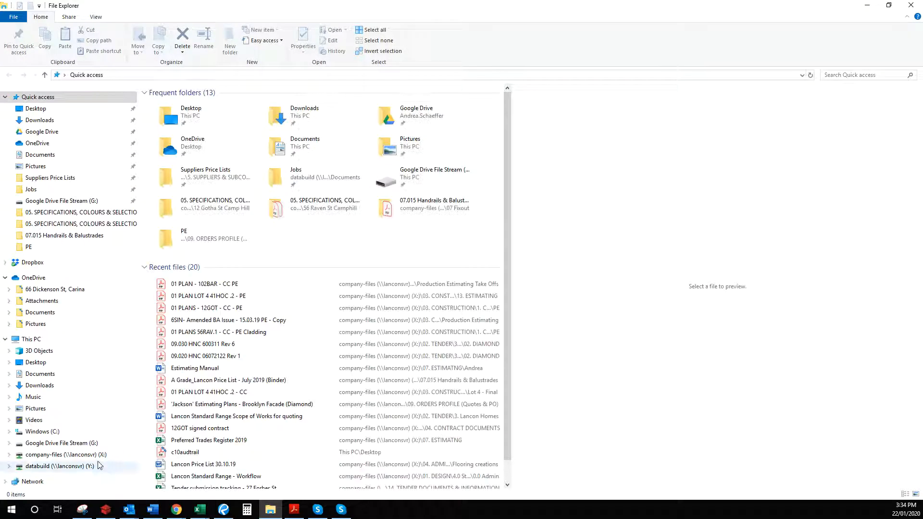
left_click(96, 455)
left_click(214, 144)
double_click(214, 144)
double_click(212, 106)
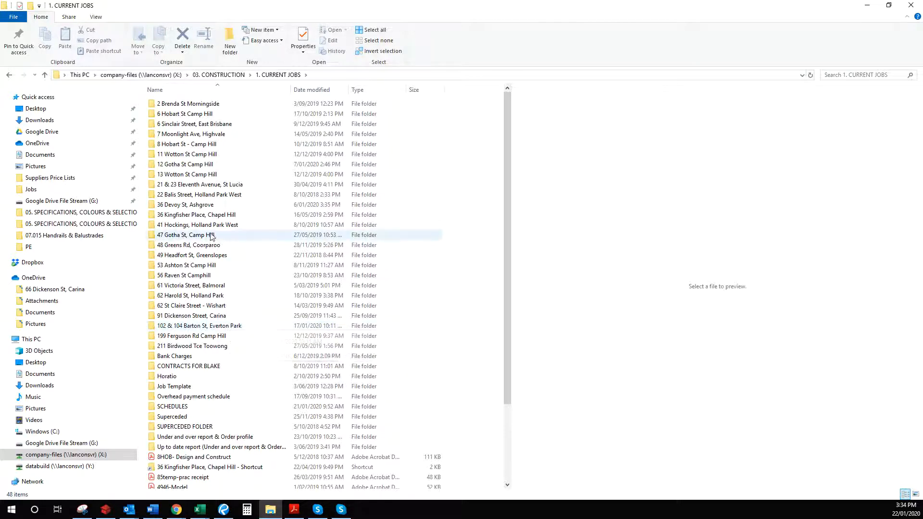
left_click(214, 329)
double_click(215, 327)
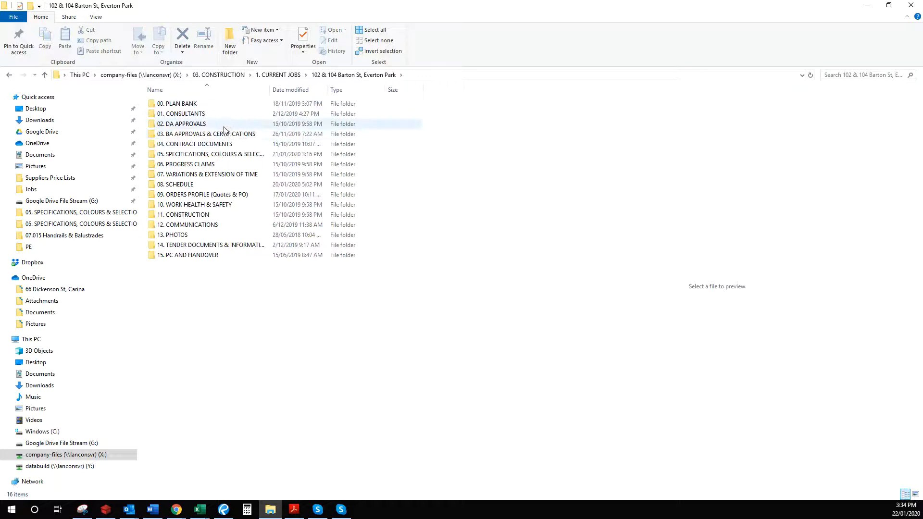
double_click(216, 104)
double_click(215, 105)
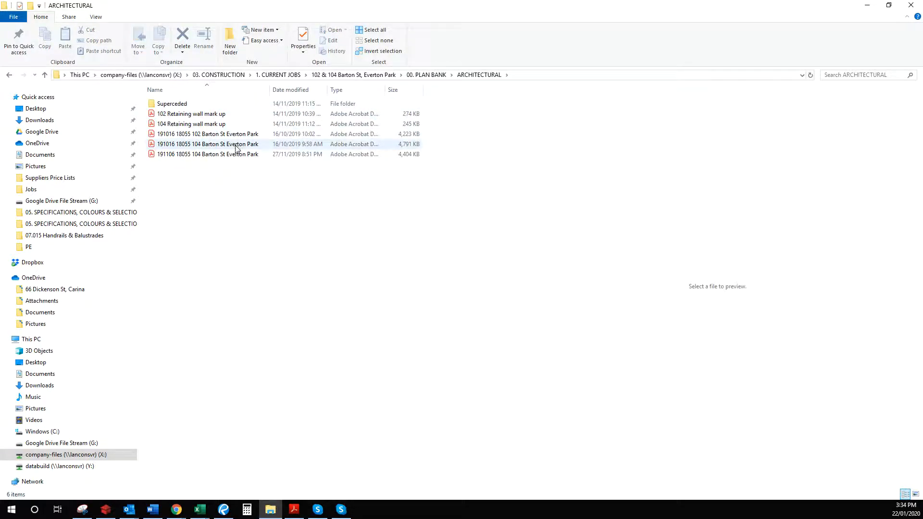
left_click(235, 134)
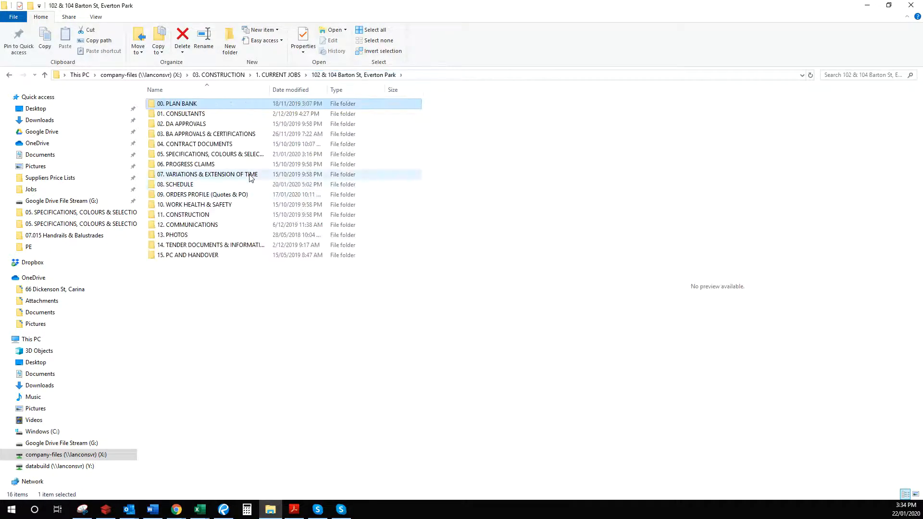
- Open "01 PLAN - 102BAR - CC" from the 102 Barton folder within the job's specifications, colours and selections
left_click(246, 157)
double_click(239, 155)
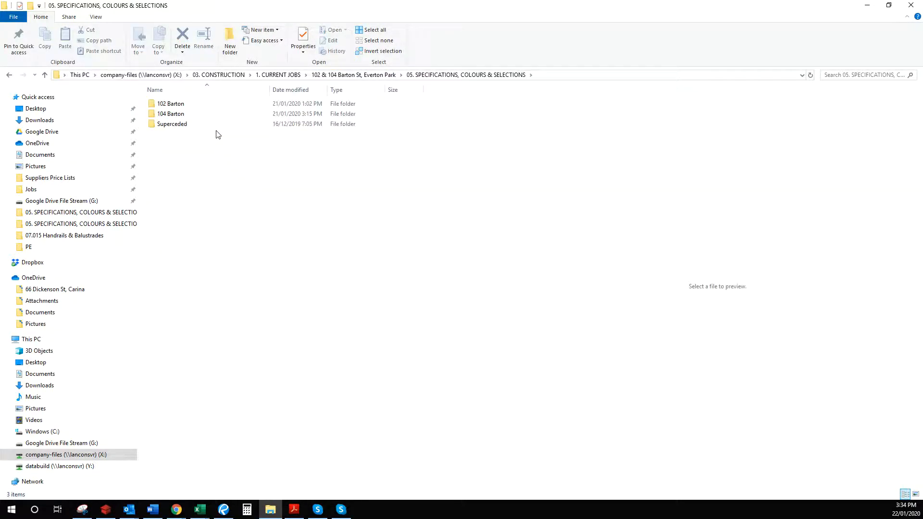
double_click(190, 103)
left_click(194, 114)
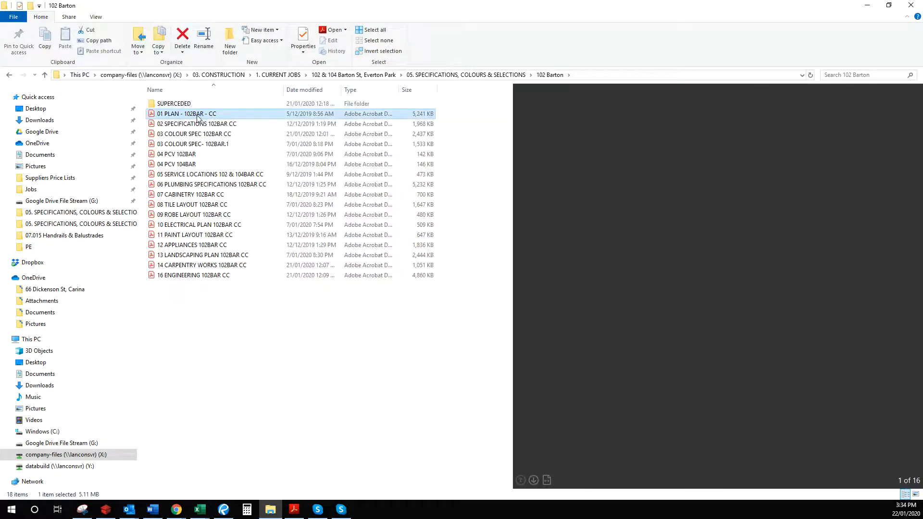
double_click(197, 116)
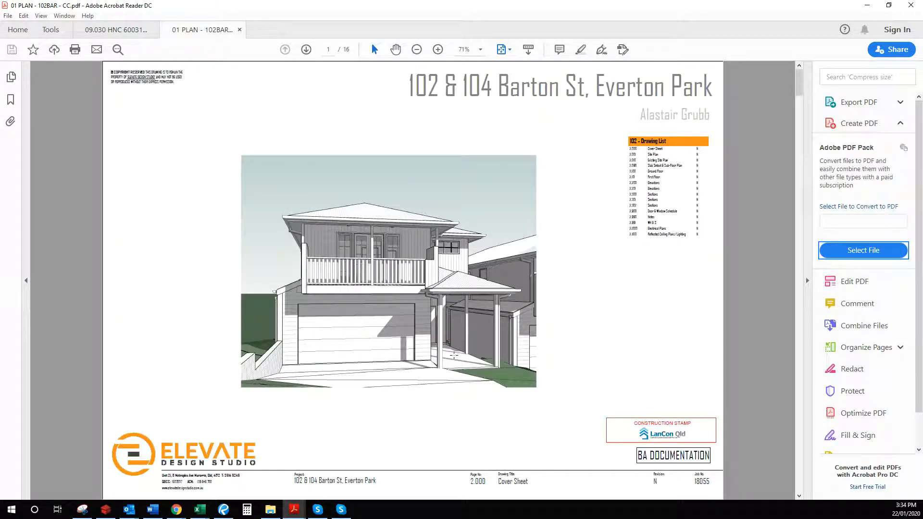
- Examine the ground level floor plan on page 5, especially the walls around the garage, laundry and dry area
scroll(454, 355, "down", 3)
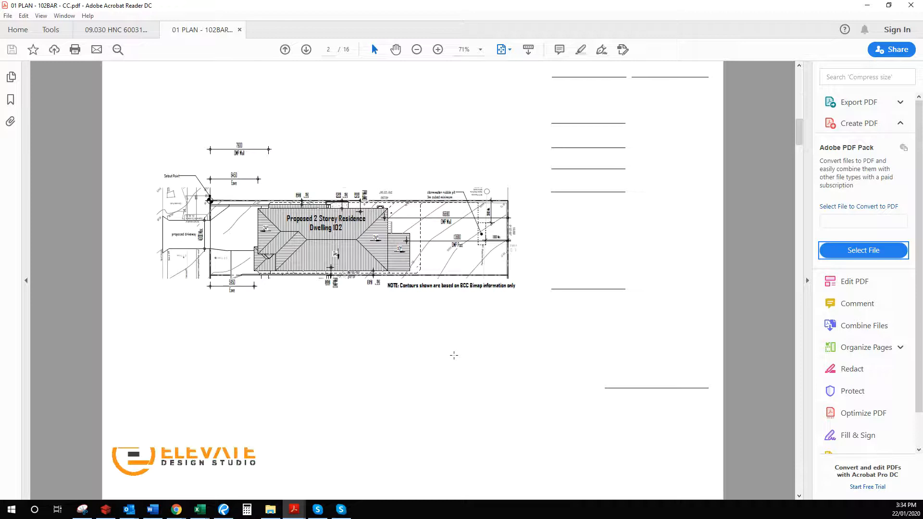
scroll(454, 356, "down", 6)
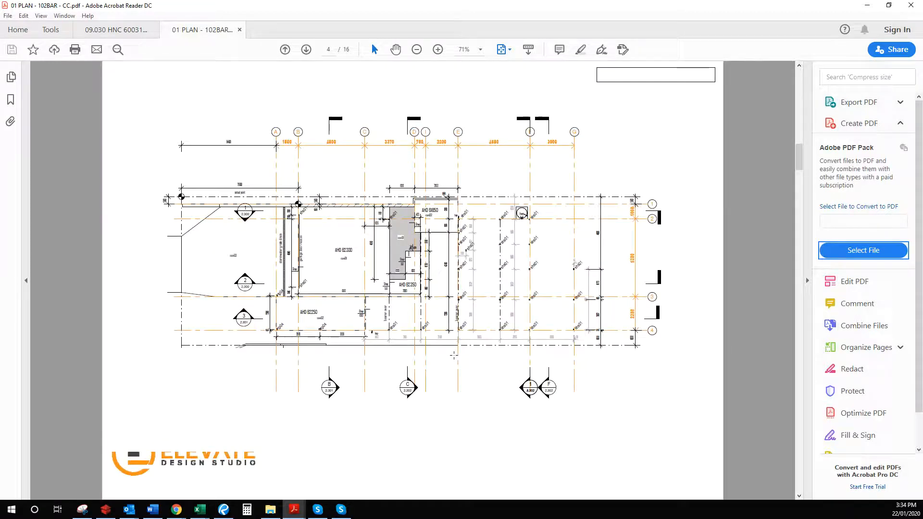
scroll(454, 355, "down", 3)
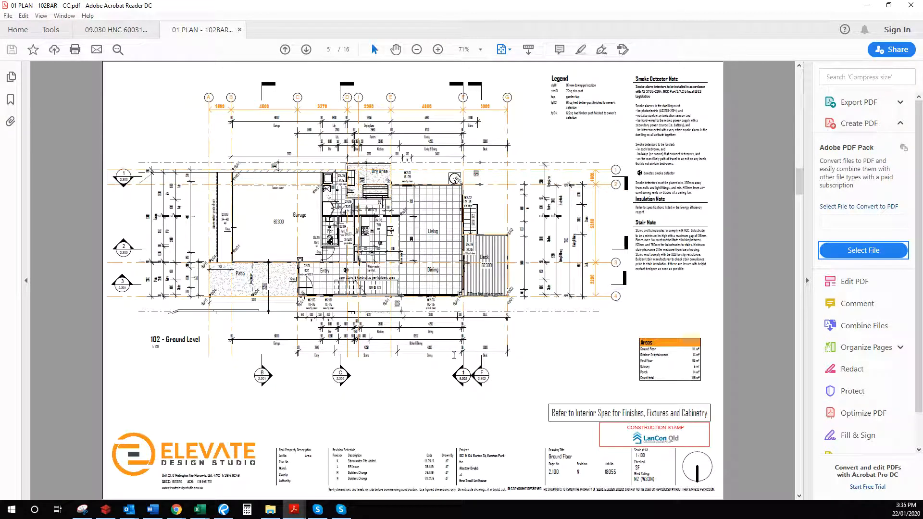
scroll(326, 208, "up", 4)
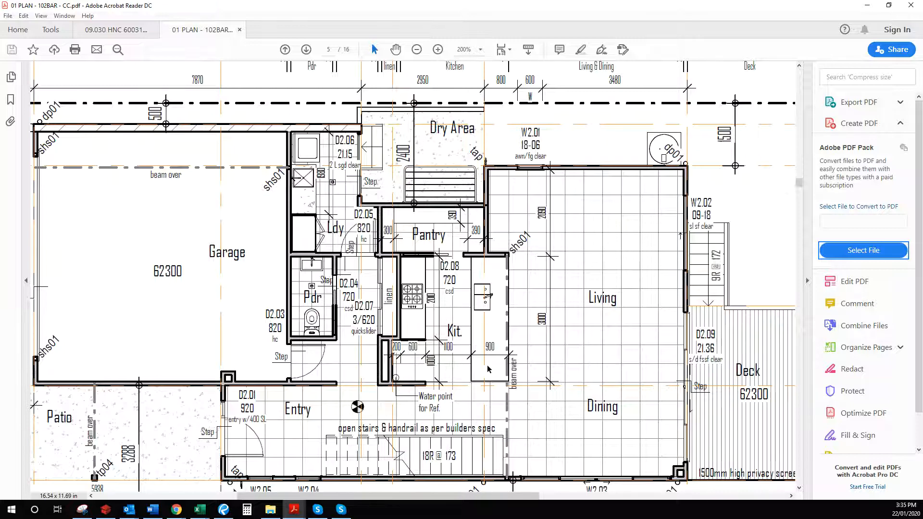
scroll(488, 369, "down", 1)
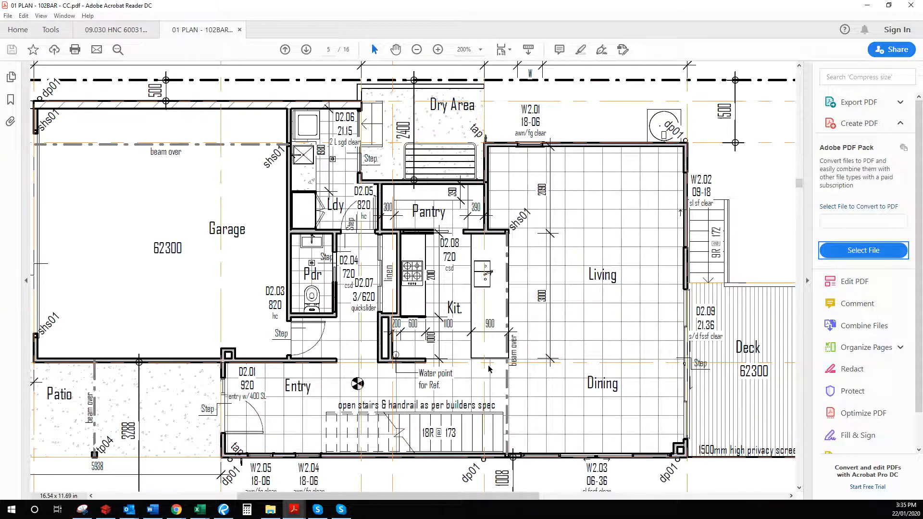
scroll(488, 369, "down", 2)
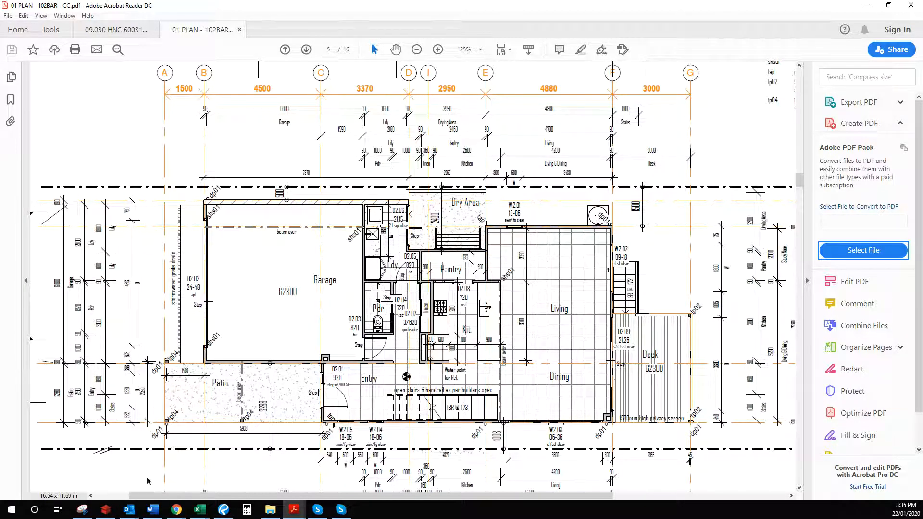
- Switch back to the plan in Revu and compare the left side elevation's wall claddings with the front elevation on page 7
left_click(223, 510)
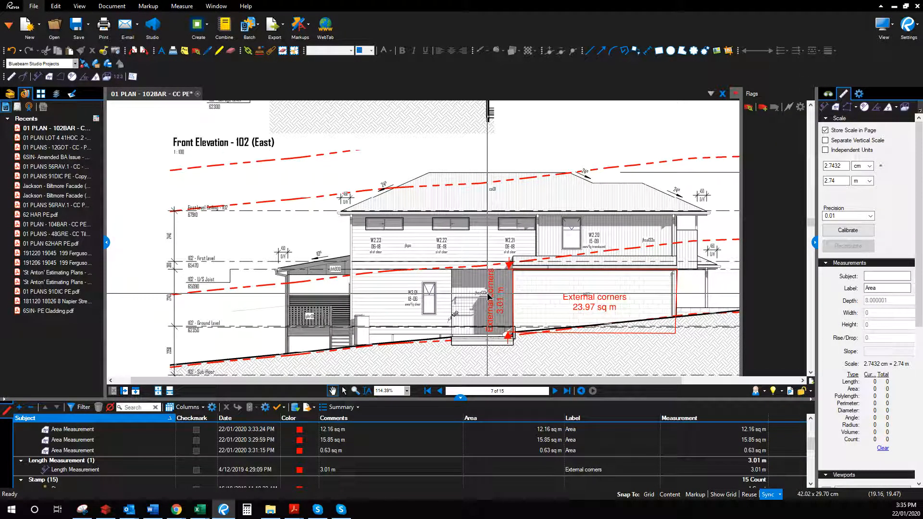
scroll(489, 296, "up", 5)
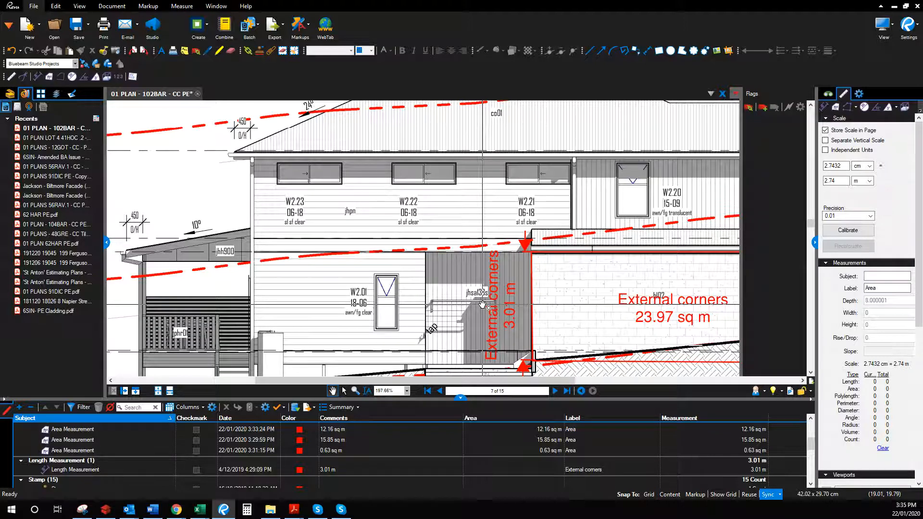
scroll(486, 308, "down", 5)
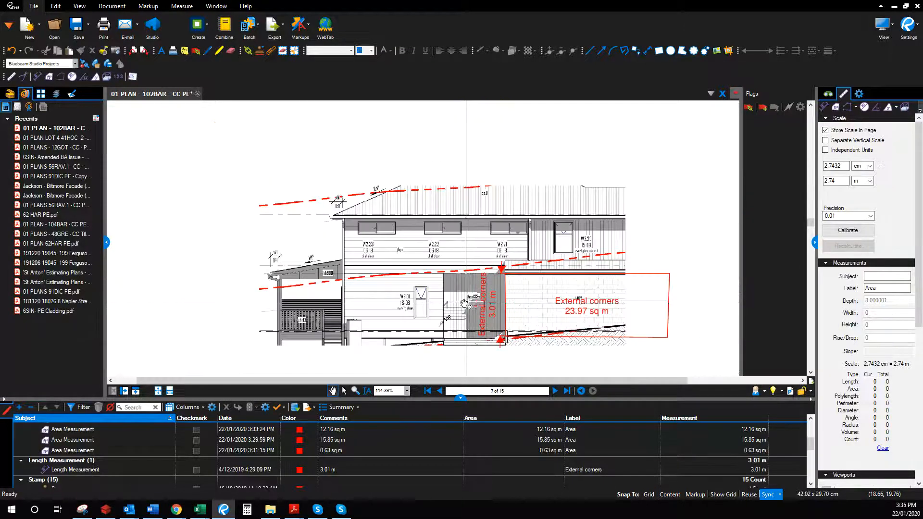
left_click_drag(546, 359, 472, 332)
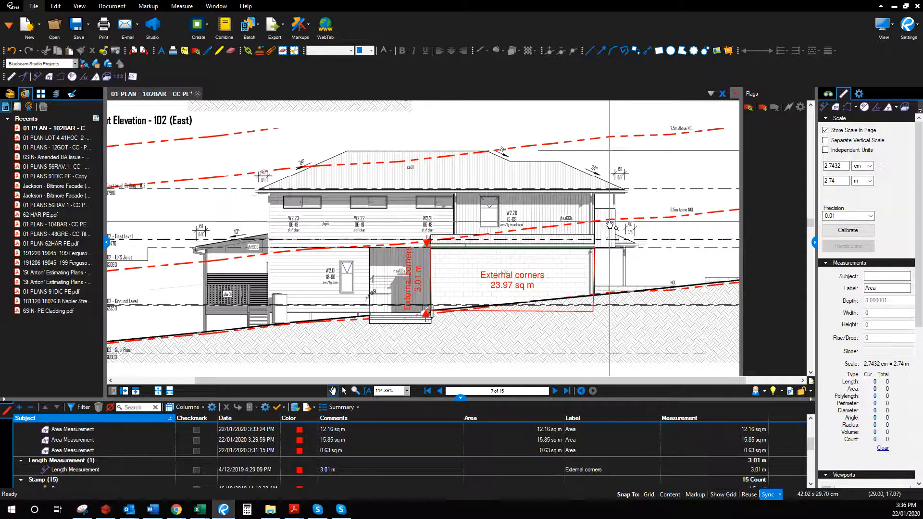
left_click_drag(228, 172, 356, 363)
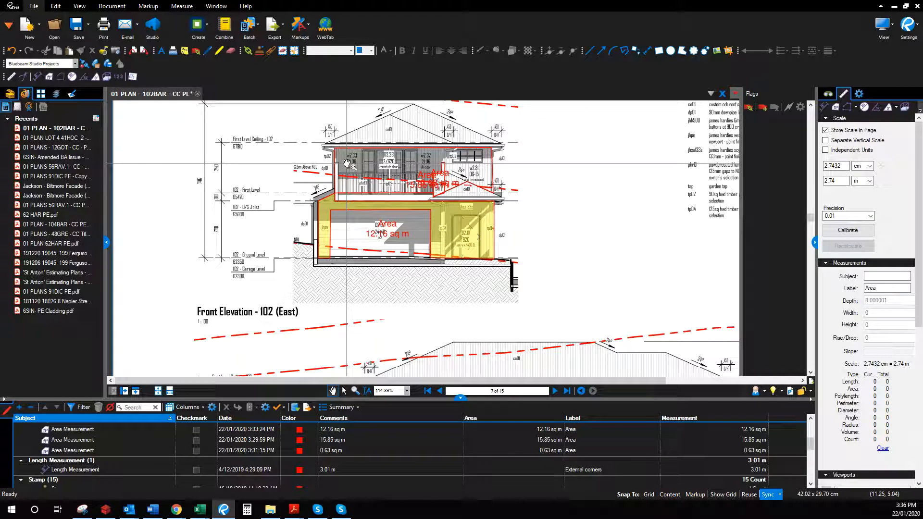
scroll(581, 289, "down", 2)
mouse_move(587, 304)
left_mouse_down()
mouse_move(532, 144)
mouse_move(498, 118)
left_mouse_up()
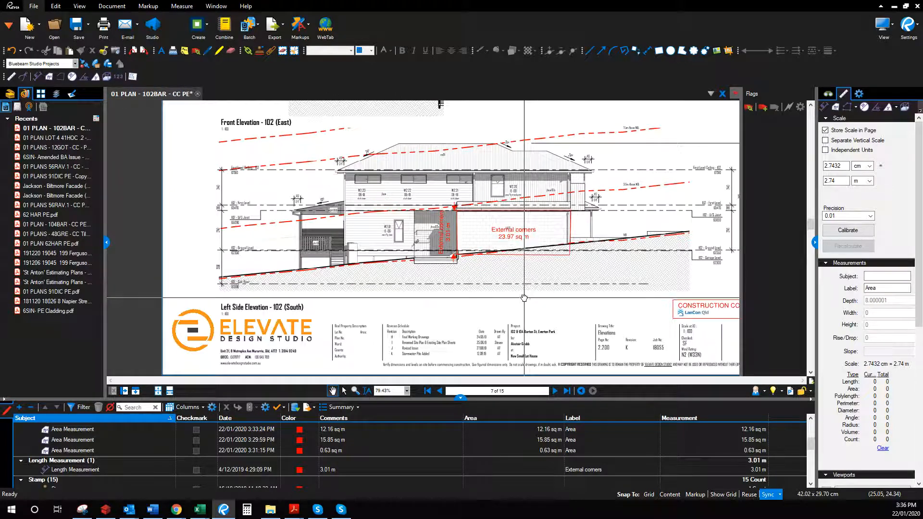
left_click_drag(544, 232, 595, 268)
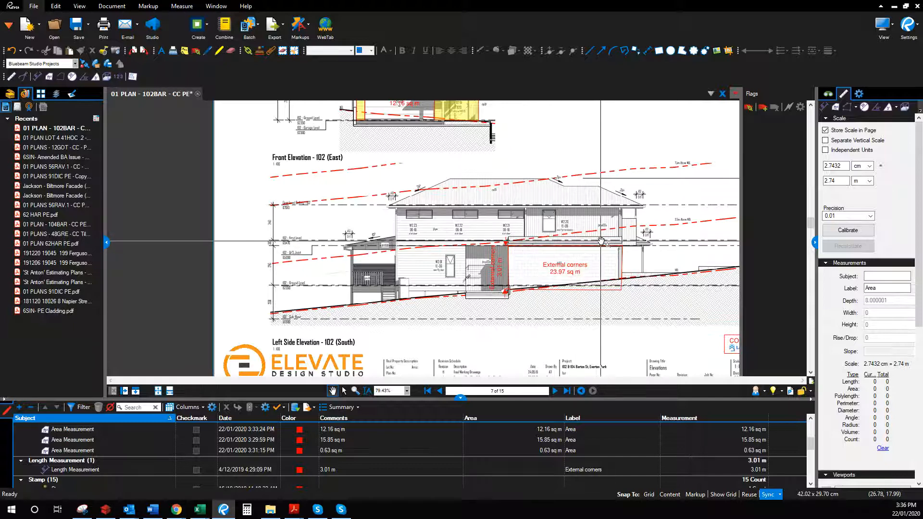
scroll(522, 270, "up", 2)
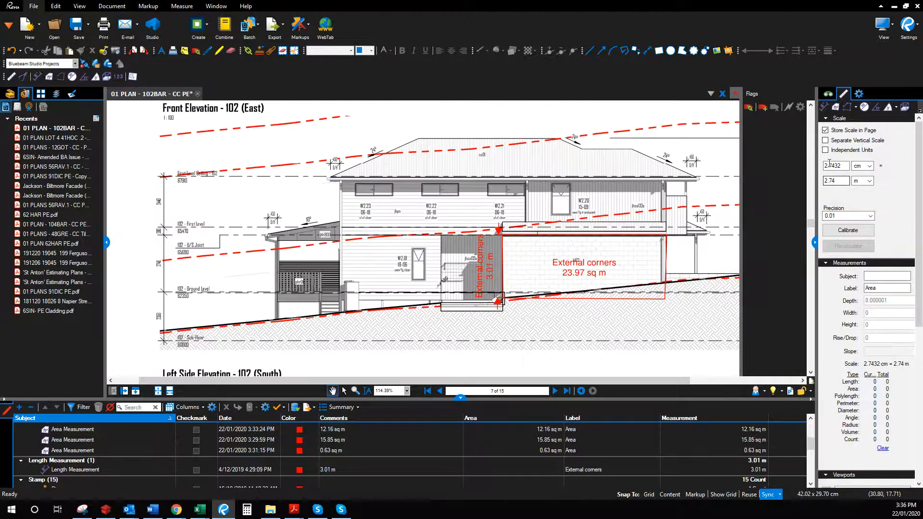
- Set up a new area measurement with a semi-transparent yellow fill
left_click(839, 108)
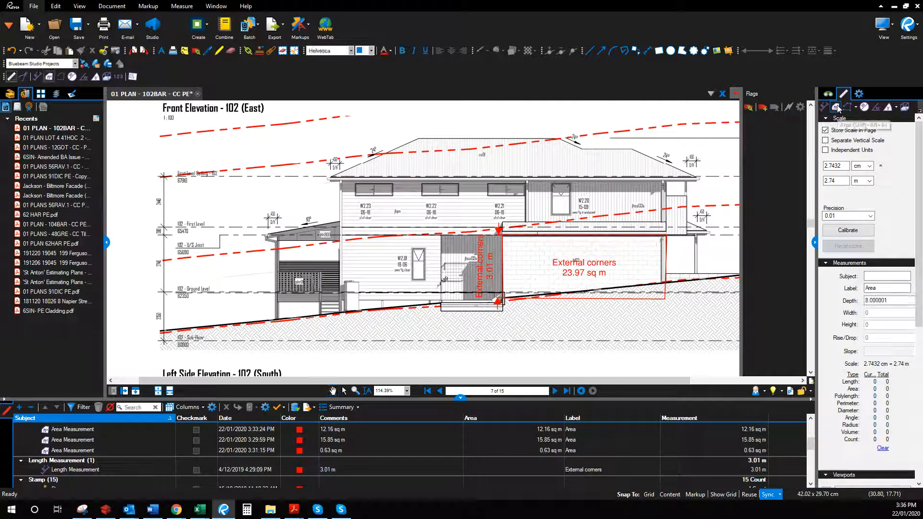
left_click(501, 51)
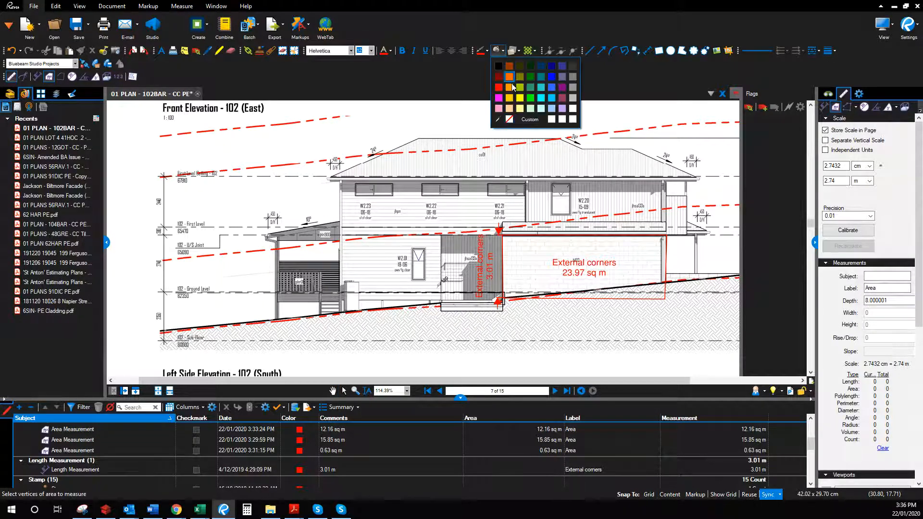
left_click(521, 100)
left_click(519, 51)
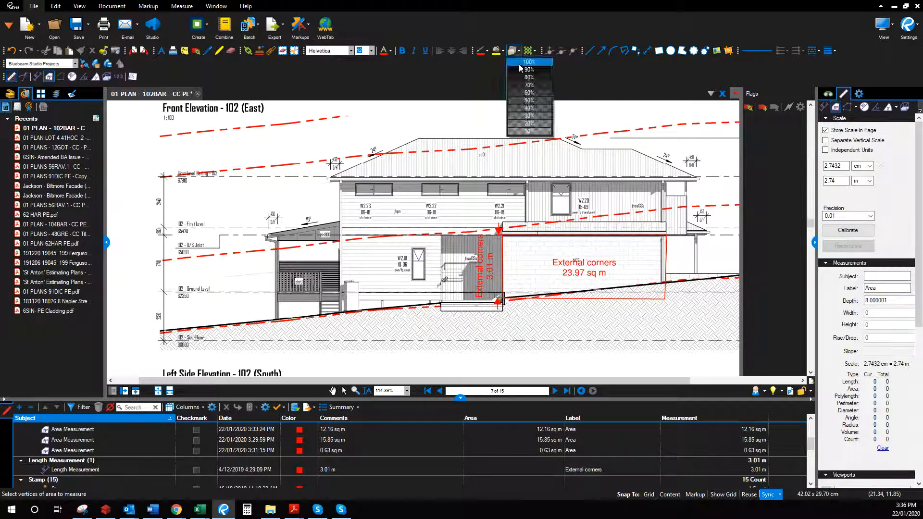
left_click(533, 121)
- On the front elevation, outline the cladding area around the side balustrade section and along the upper-storey wall down to the first level
scroll(498, 262, "up", 1)
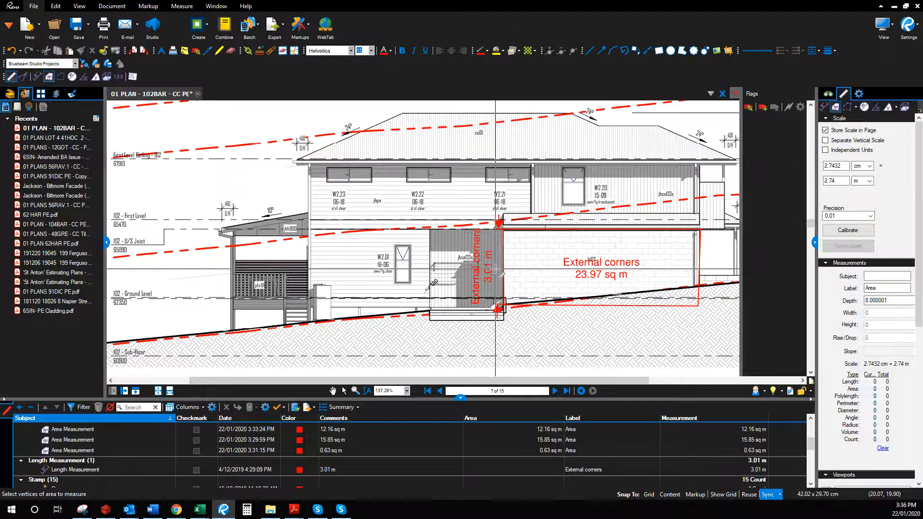
left_click(724, 229)
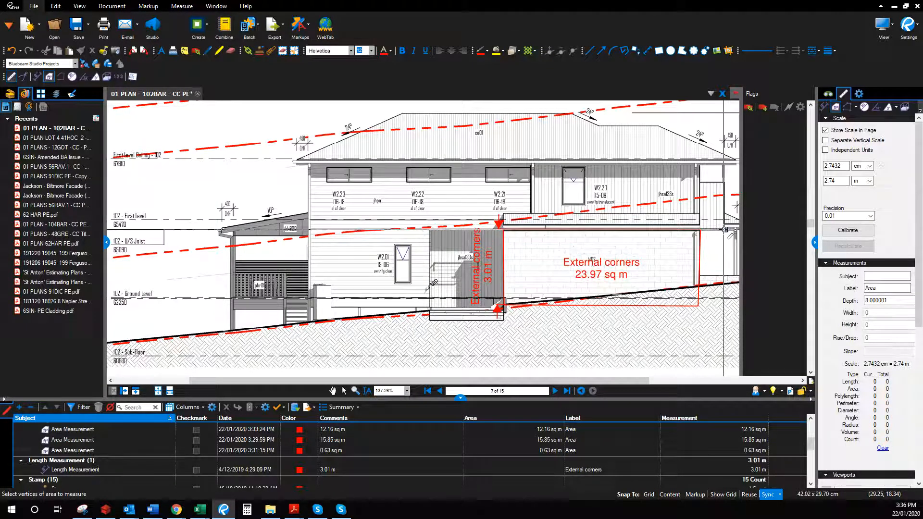
left_click(724, 182)
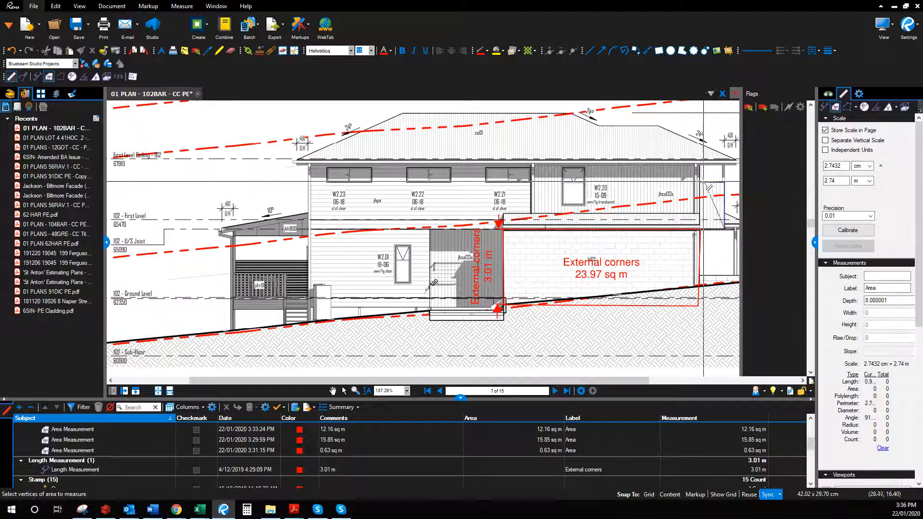
left_click(701, 181)
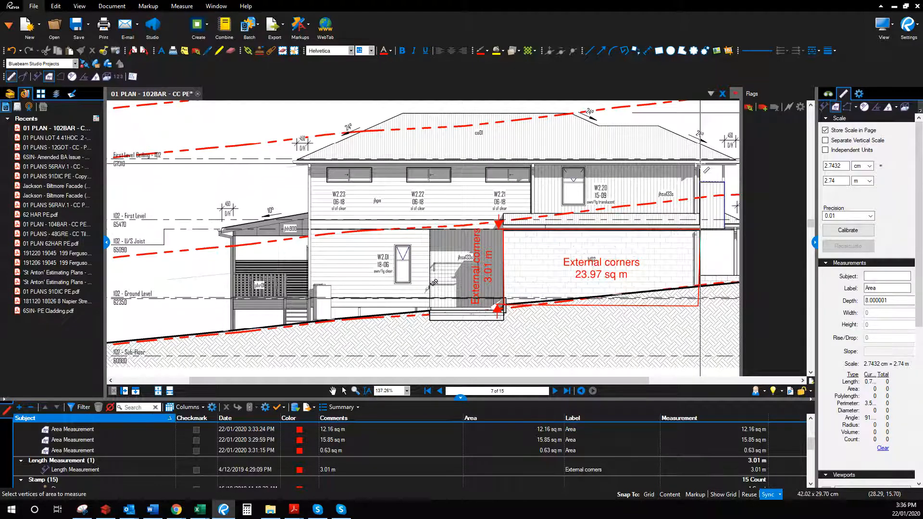
left_click(701, 164)
left_click(310, 165)
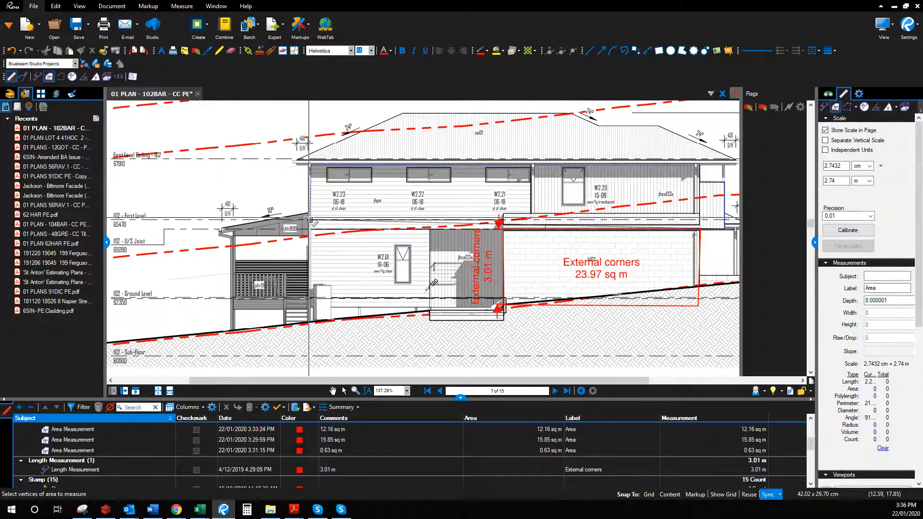
left_click(310, 221)
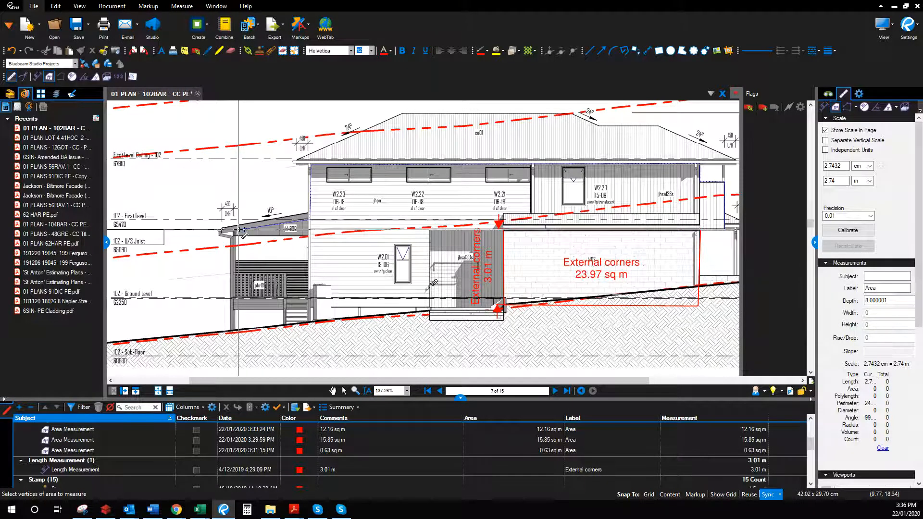
- Continue the area outline around the patio roof gable and ground-level wall, over the garage roof, and close it at the balustrade
scroll(240, 231, "up", 1)
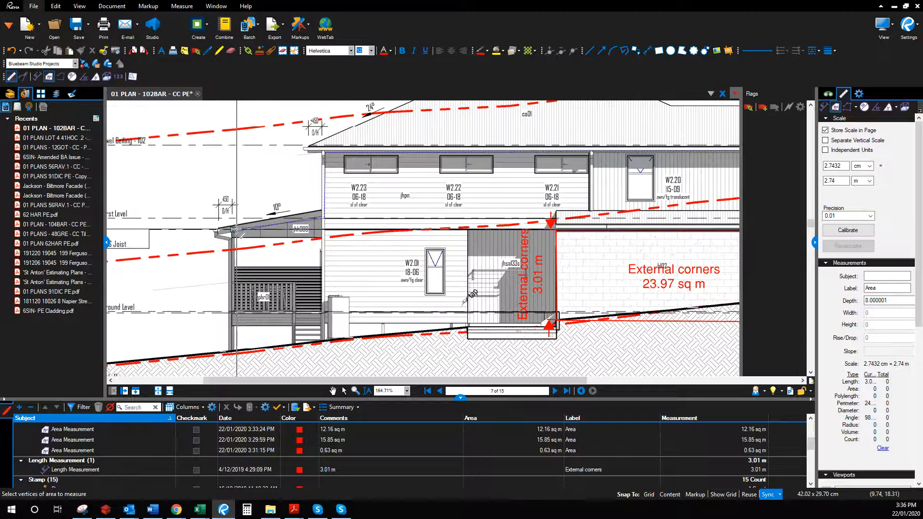
left_click(235, 230)
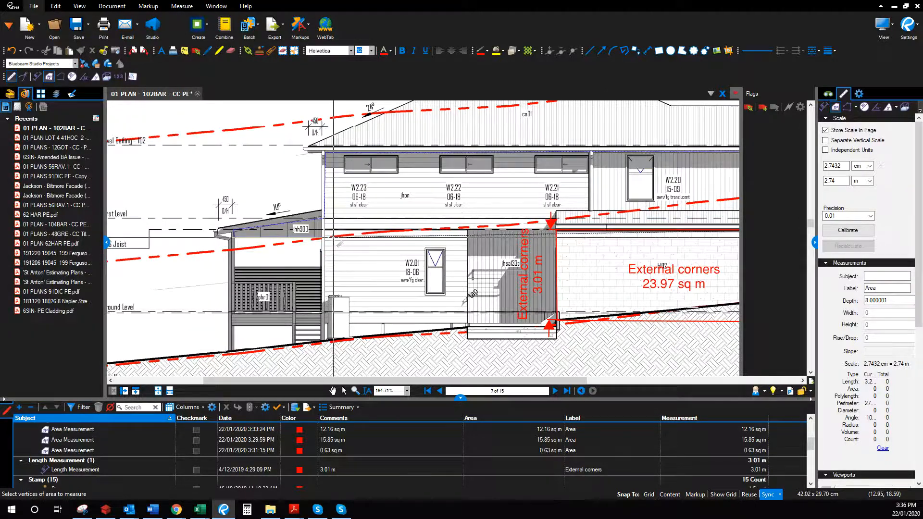
left_click(322, 236)
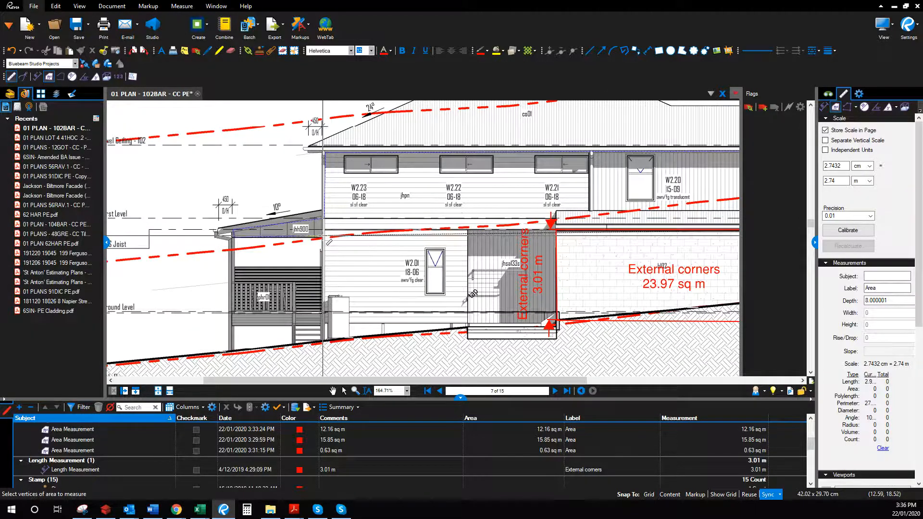
left_click(322, 324)
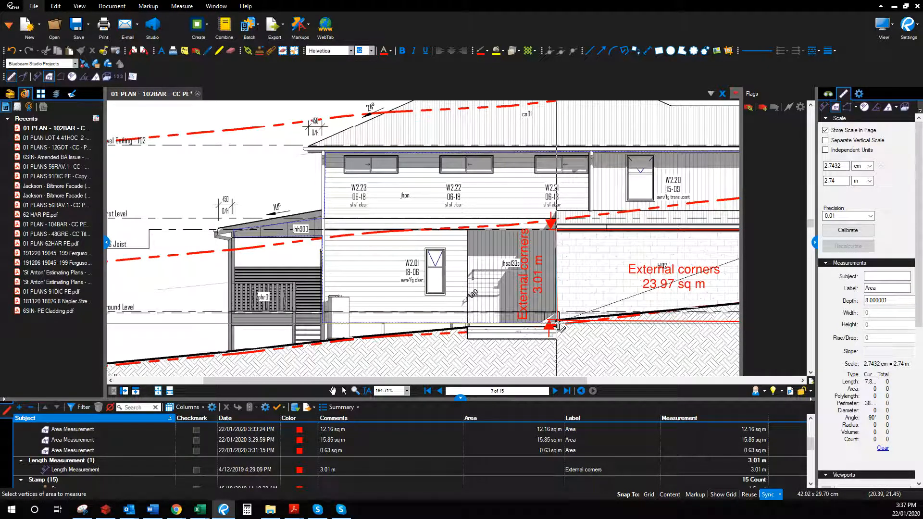
left_click(557, 322)
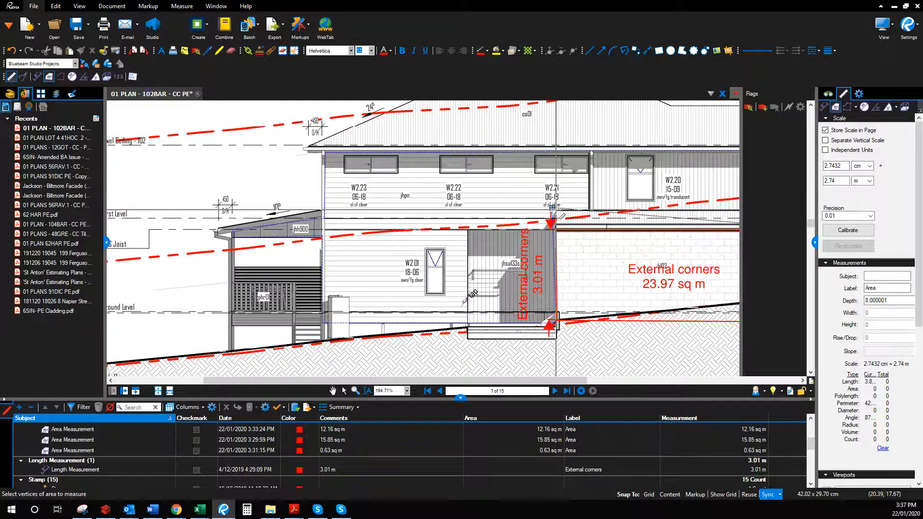
scroll(556, 210, "right", 5)
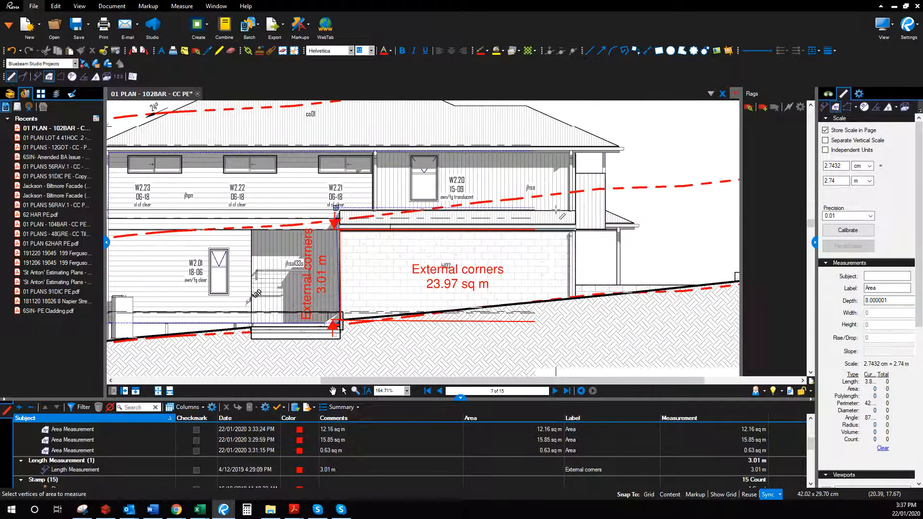
left_click(575, 211)
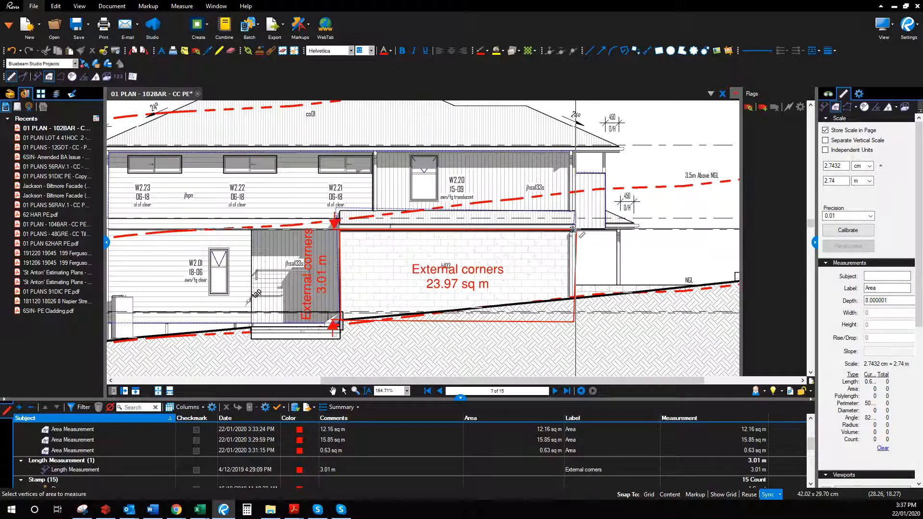
double_click(574, 230)
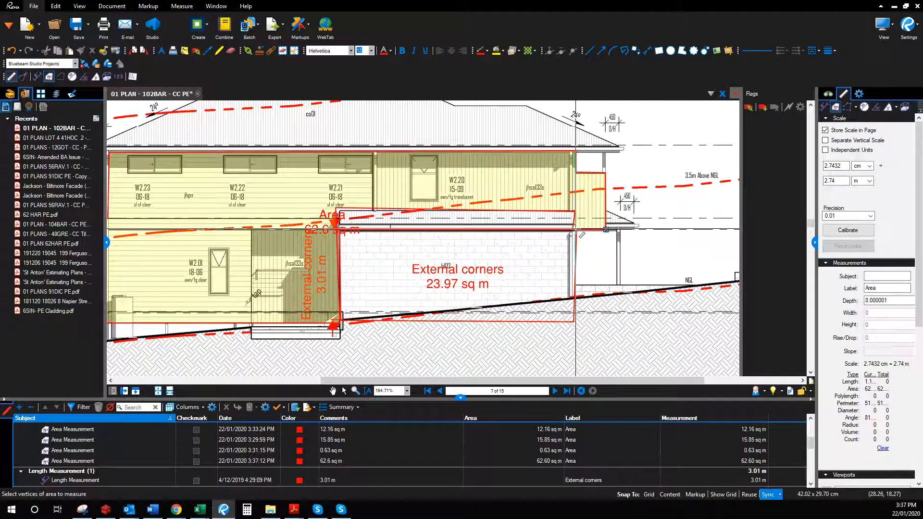
- In the 102BAR bill of quantities, add another FC cladding labour line of 62.6 m2 with the workup note "LHS"
scroll(516, 291, "down", 2)
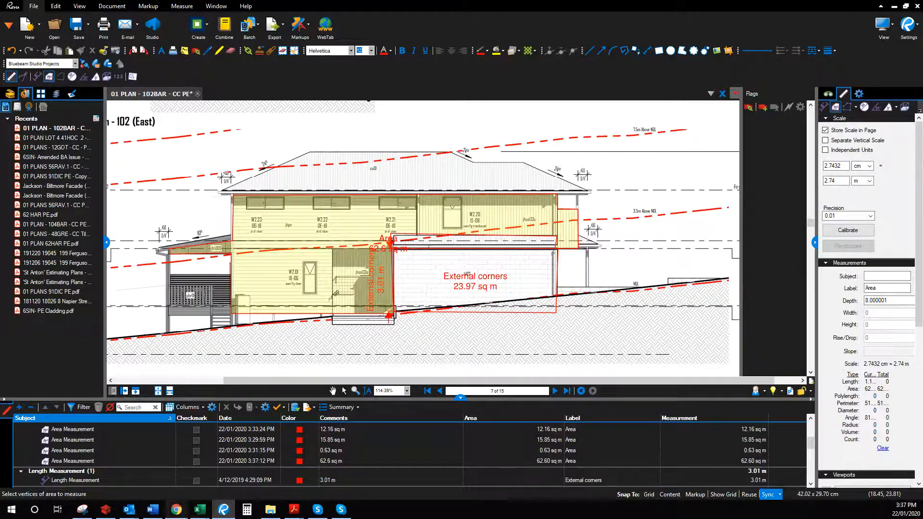
left_click(105, 510)
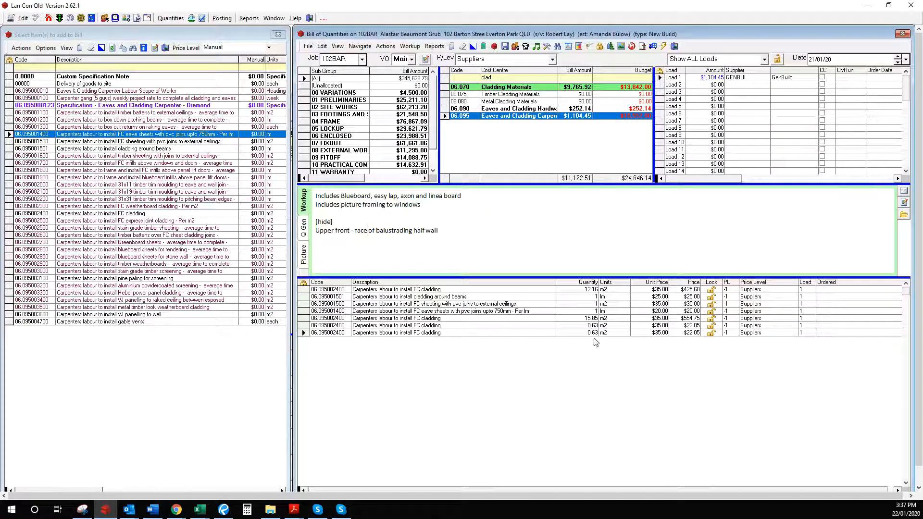
left_click_drag(321, 357, 321, 356)
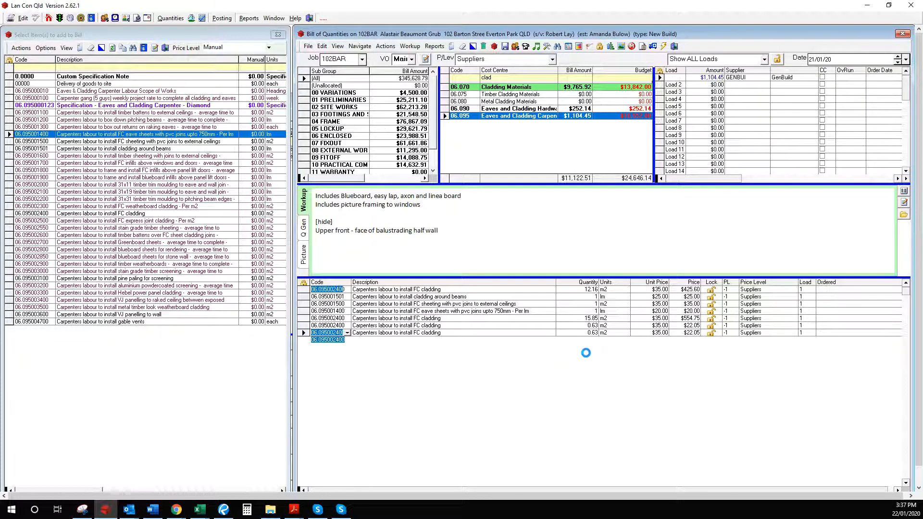
type("62.6")
key("Tab")
left_click_drag(453, 233, 314, 238)
type("LHS")
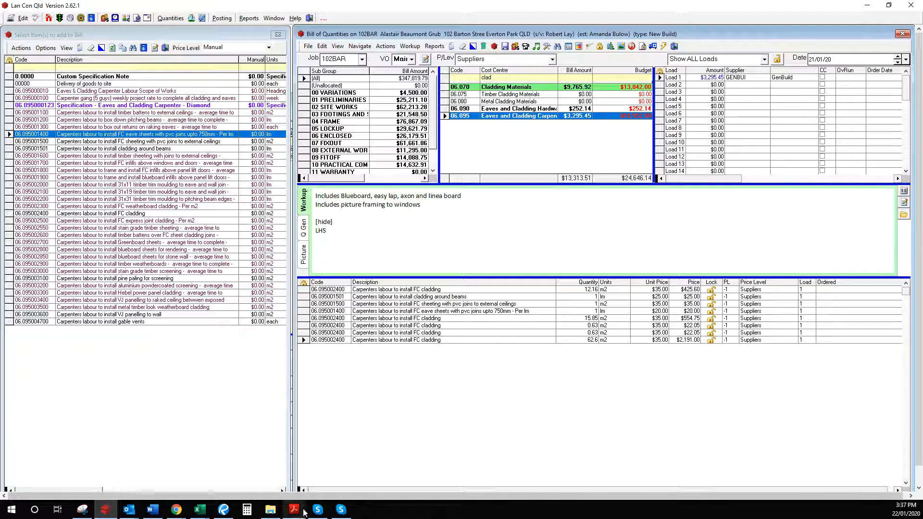
- Back in Revu, measure the small balustrade cladding section beside the front elevation's upper storey as a separate area
left_click(224, 509)
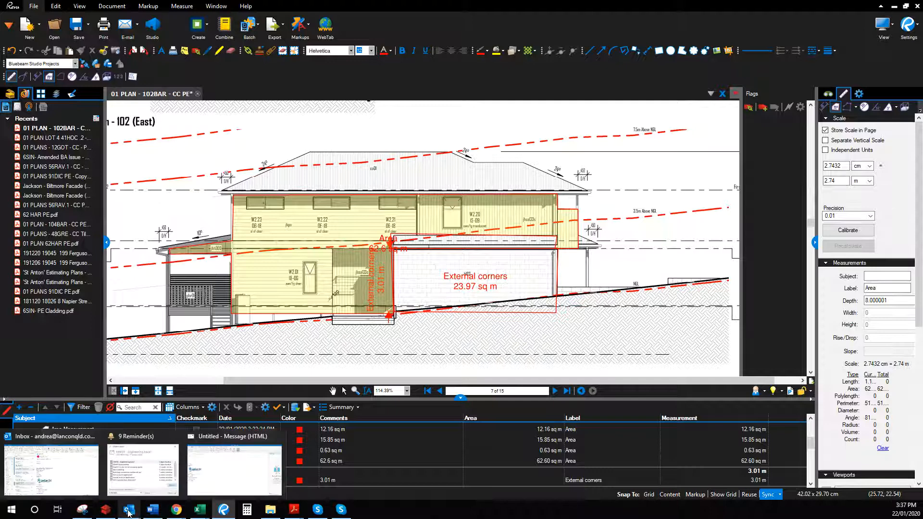
scroll(584, 243, "up", 3)
scroll(582, 245, "up", 3)
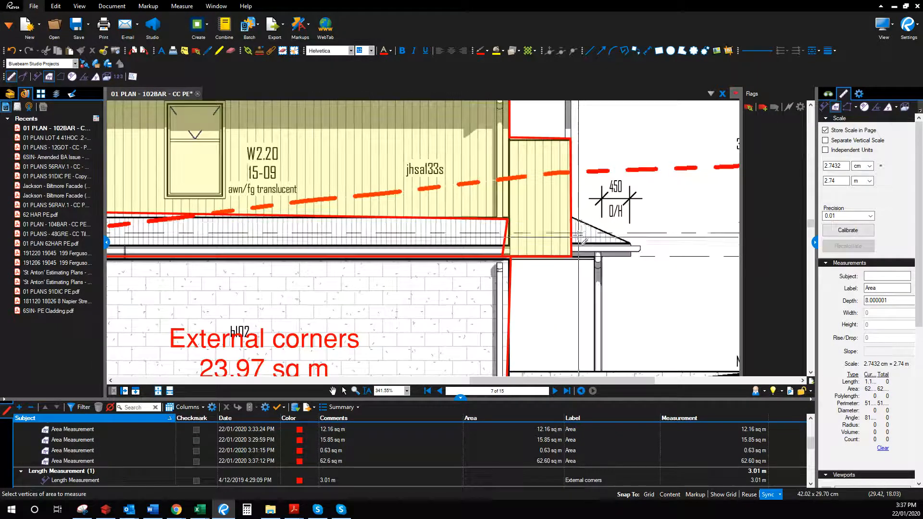
left_click(571, 256)
left_click(571, 139)
left_click(509, 139)
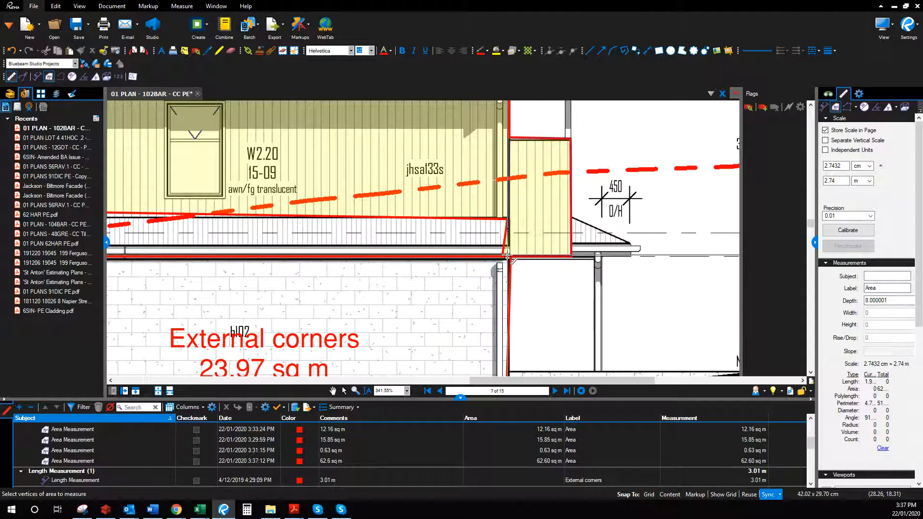
double_click(508, 257)
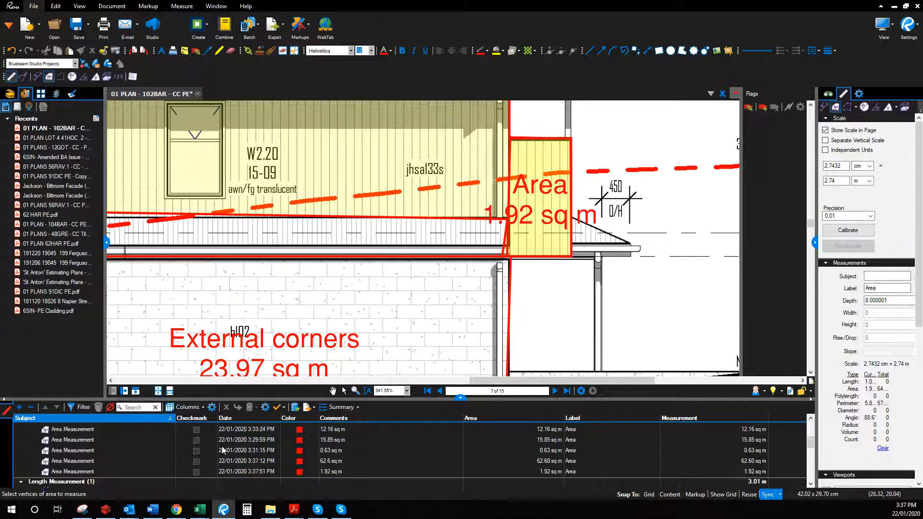
- In the bill of quantities, add an FC cladding labour line of 1.92 m2 with the workup note "Inside of balustrading"
left_click(105, 510)
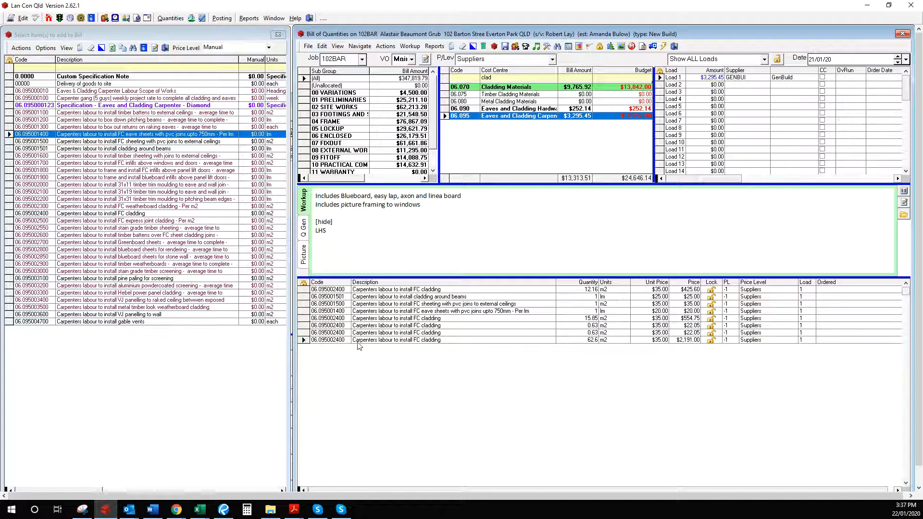
left_click_drag(303, 340, 307, 355)
type("1.92")
key("Tab")
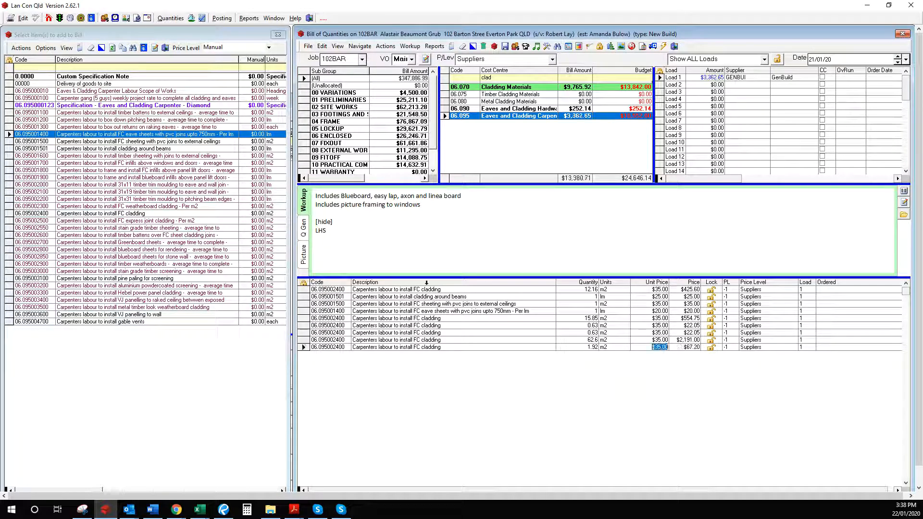
left_click_drag(327, 232, 319, 233)
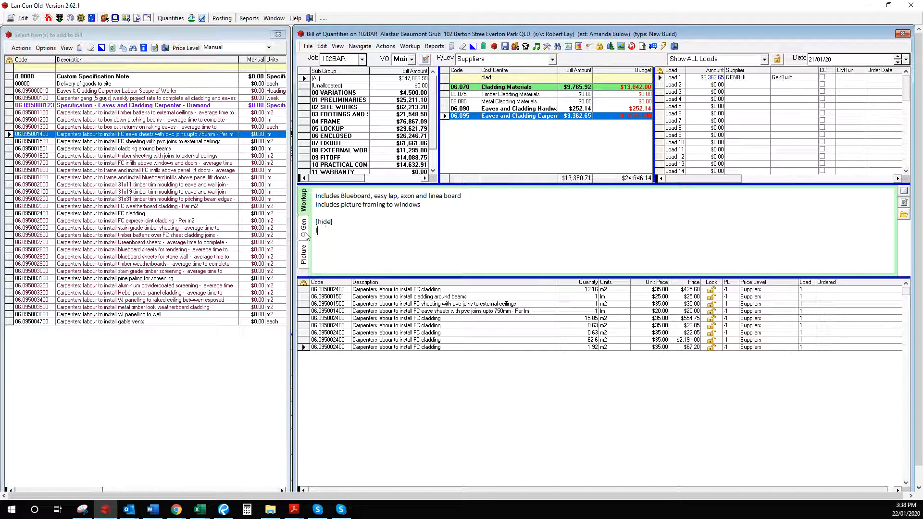
type("Inside of balustrading")
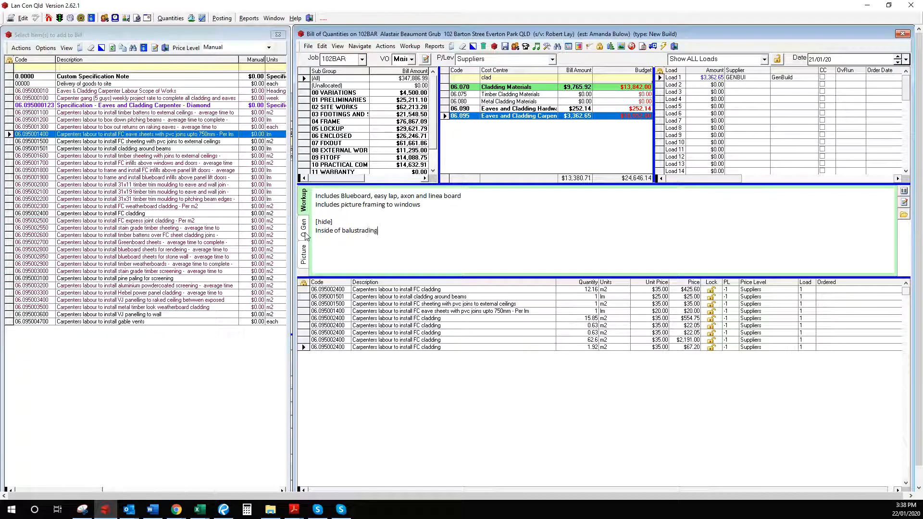
left_click(589, 395)
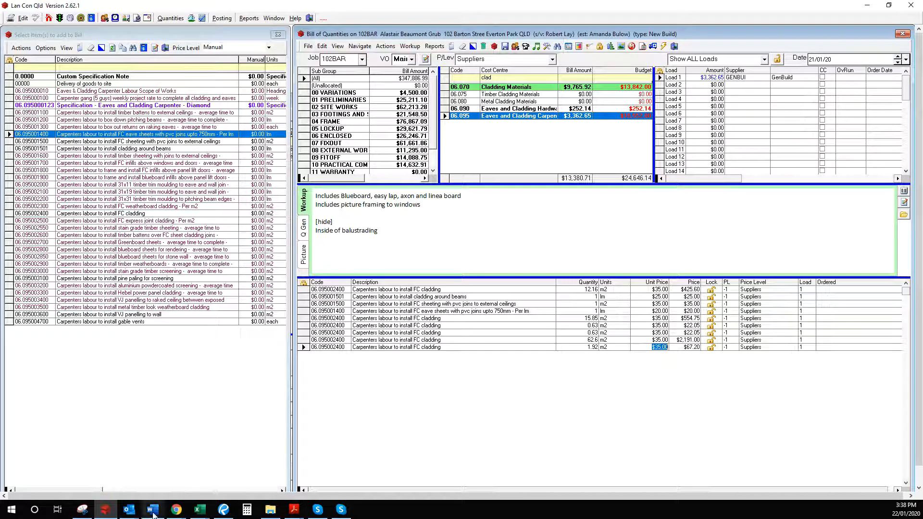
- Back in Revu, measure the cladding strip below the deck balustrade on the left side elevation as a separate area
left_click(224, 510)
scroll(294, 362, "down", 4)
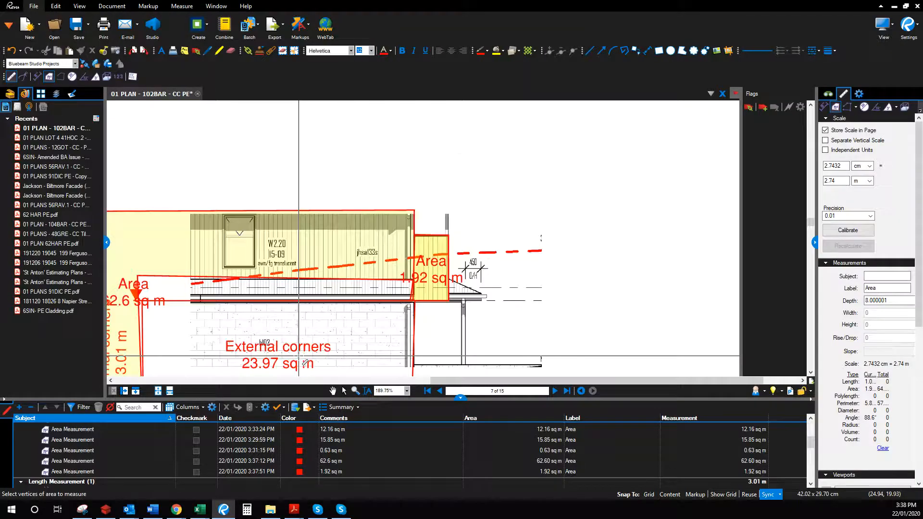
left_click(333, 391)
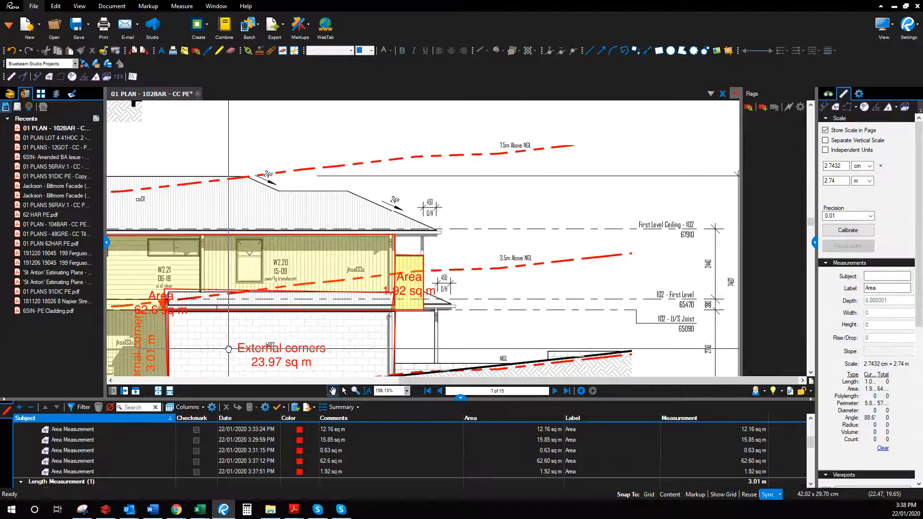
left_click_drag(229, 348, 611, 307)
scroll(233, 345, "up", 6)
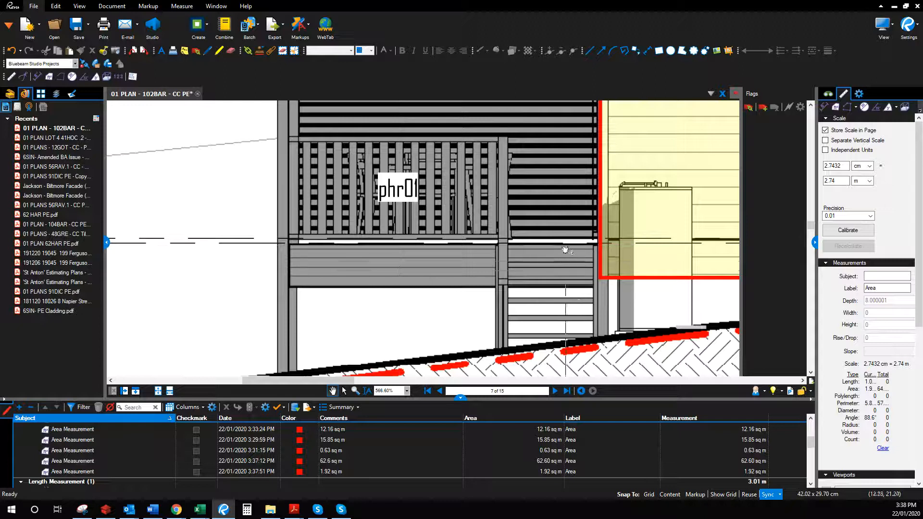
left_click(837, 108)
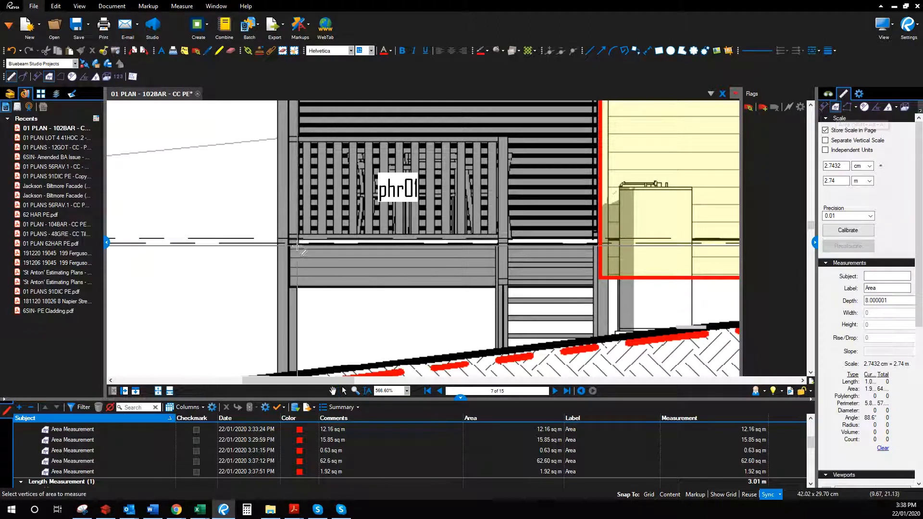
left_click(601, 249)
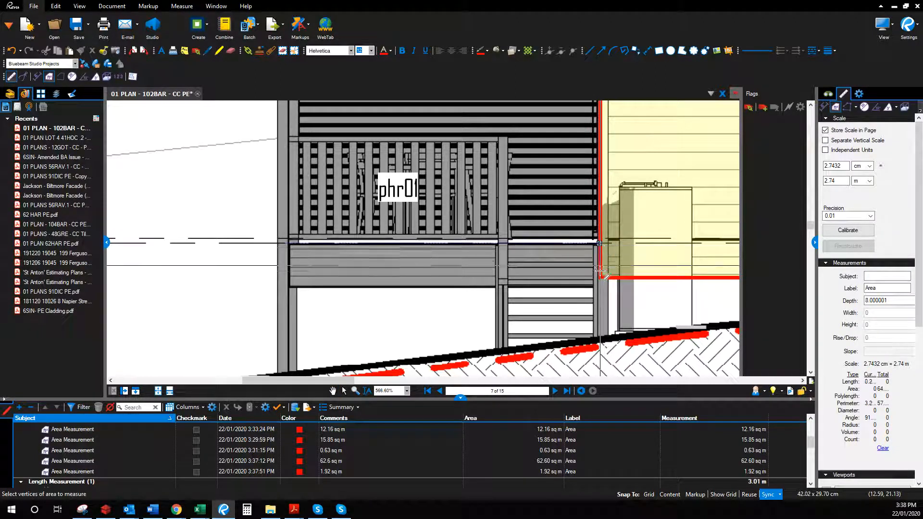
left_click(601, 287)
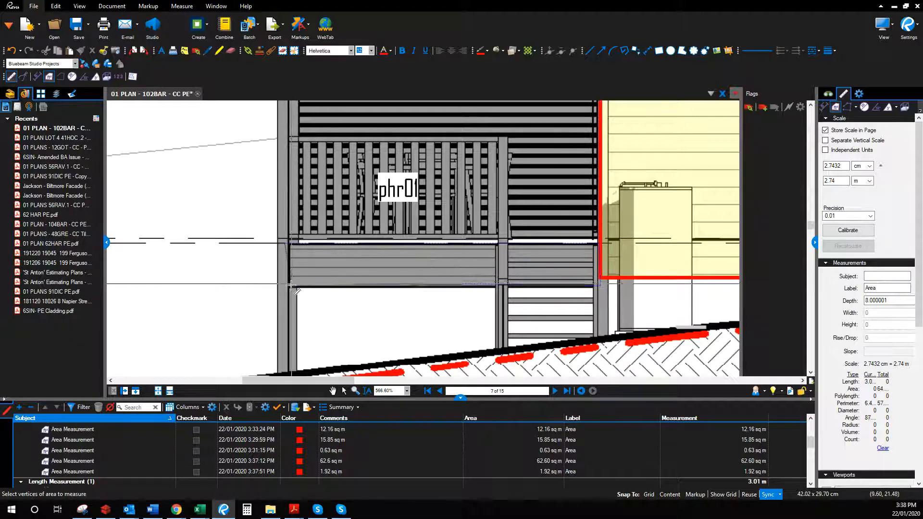
double_click(285, 288)
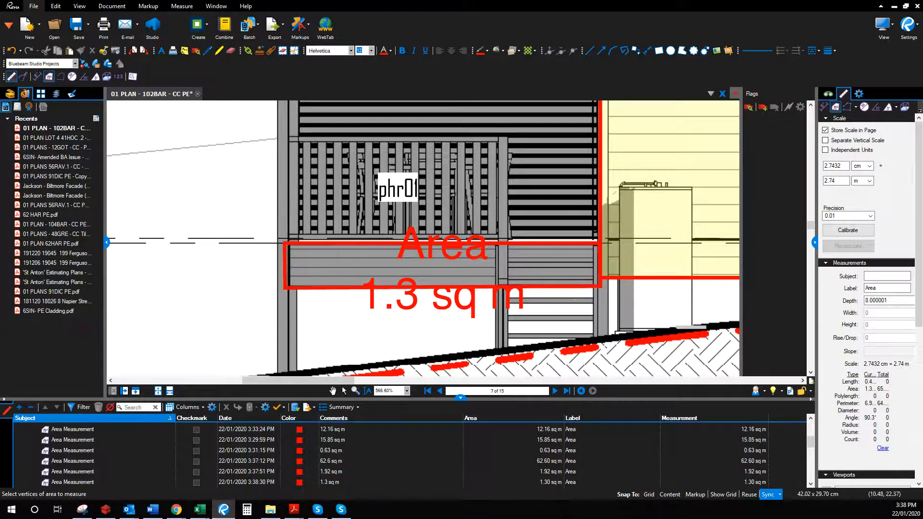
- In the 102BAR bill of quantities, add an FC cladding labour line of 1.3 m2 with the workup note "Lower cladding to deck"
left_click(106, 510)
key("Down")
type("1.3")
key("Return")
left_click_drag(430, 233, 299, 233)
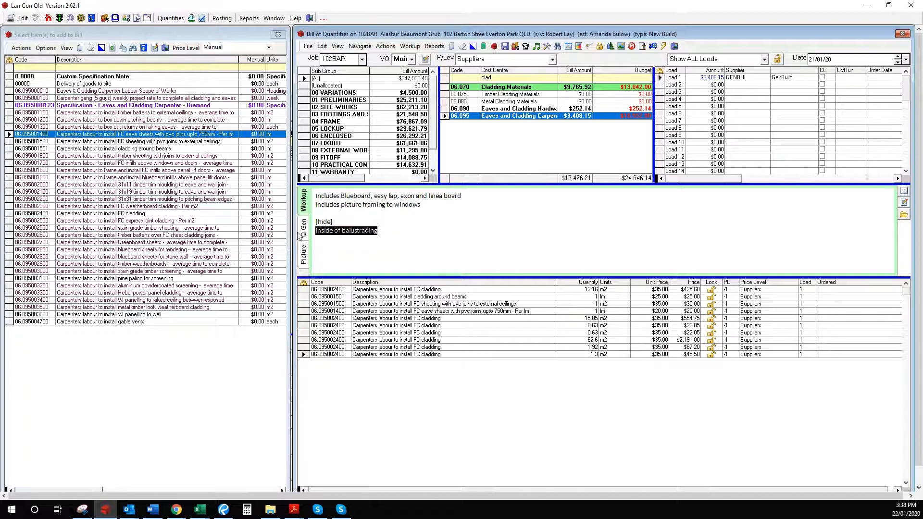
type("Lower")
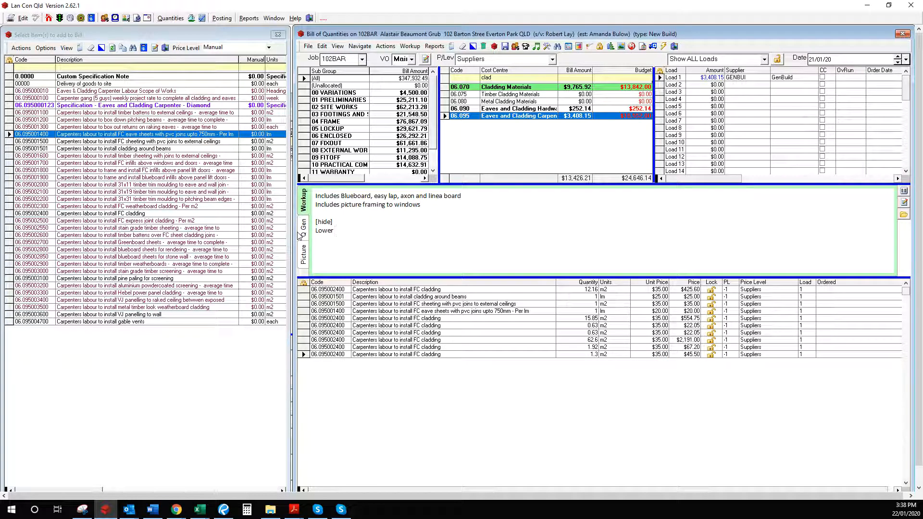
type(" cladding")
- Back in Revu, measure the wall height at the recessed dry area's edge on the left side elevation with a length measurement
left_click(224, 508)
scroll(411, 299, "down", 3)
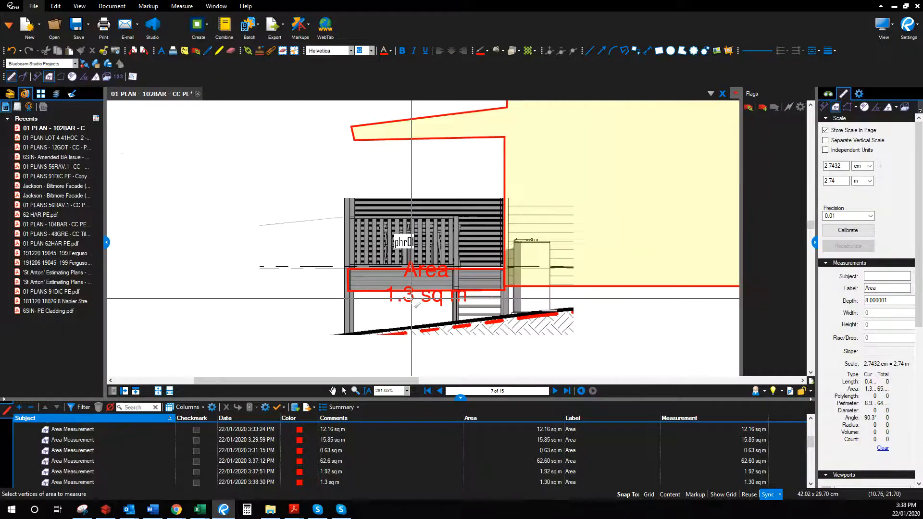
scroll(411, 298, "up", 2)
scroll(411, 299, "down", 4)
scroll(597, 368, "up", 2)
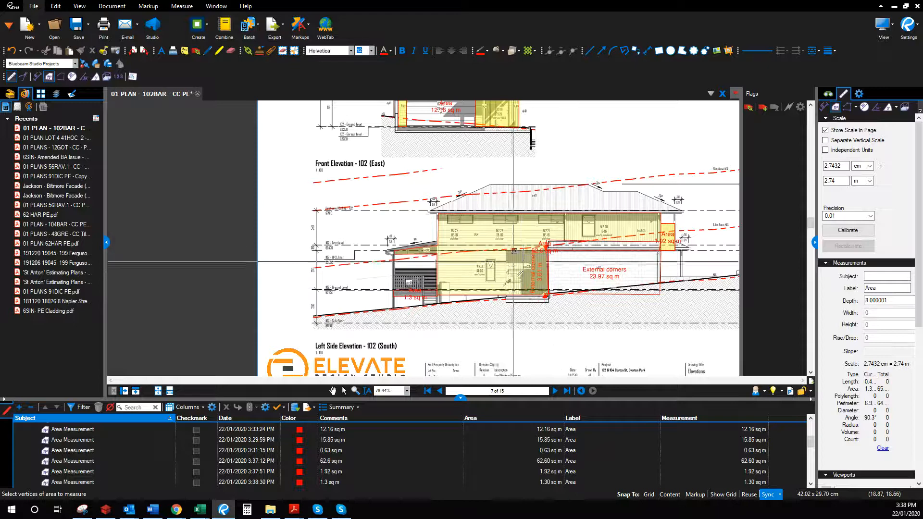
scroll(548, 270, "up", 2)
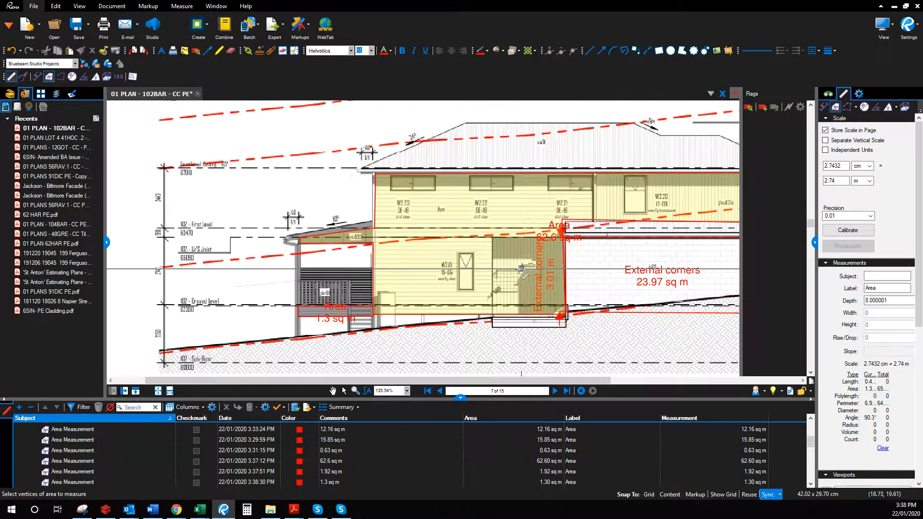
scroll(517, 272, "up", 1)
key("shift+alt+l")
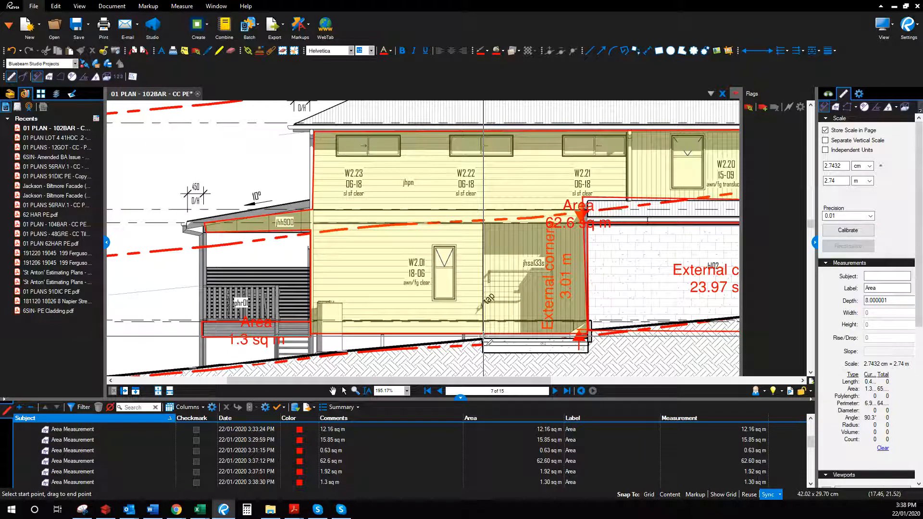
left_click_drag(484, 334, 484, 223)
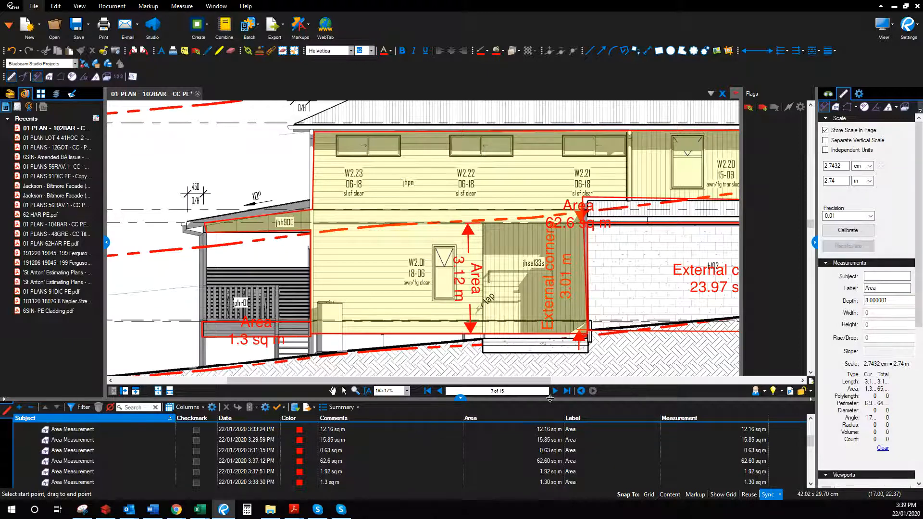
- On the floor plan on page 5, measure the length of the short wall return between the dry area and the living room
left_click(440, 391)
left_click(439, 391)
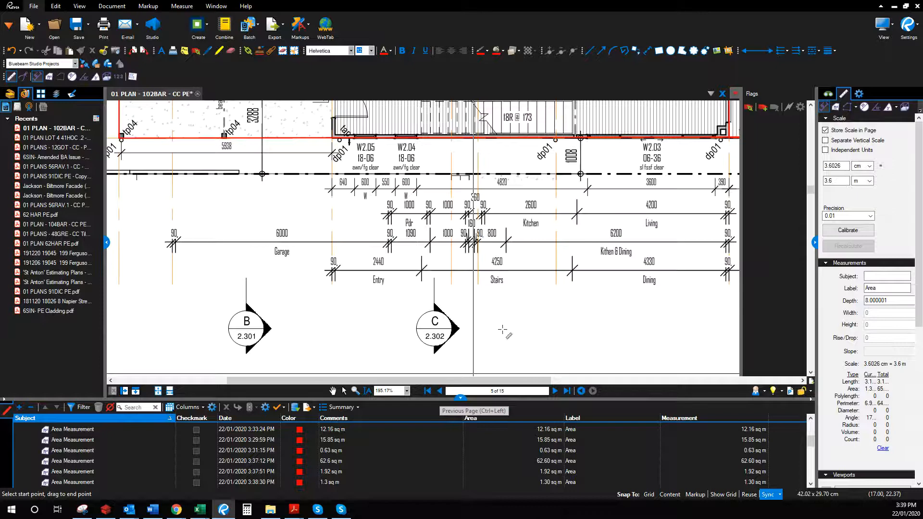
left_click(333, 391)
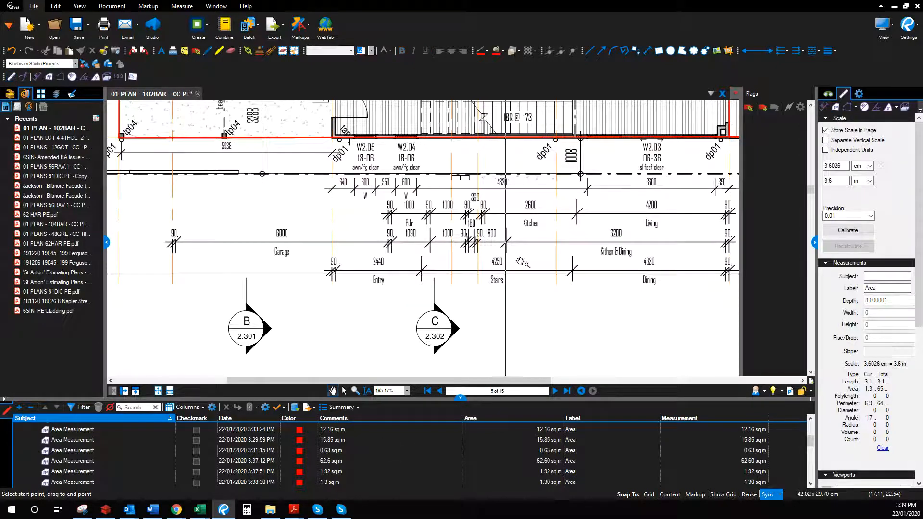
scroll(613, 238, "down", 4)
left_click_drag(601, 151, 515, 347)
scroll(515, 346, "up", 6)
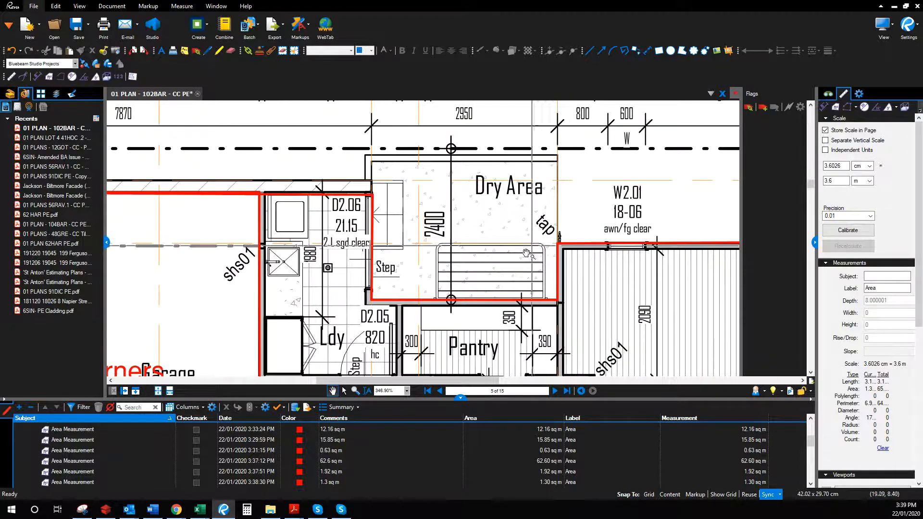
scroll(603, 312, "down", 5)
left_click_drag(603, 311, 475, 306)
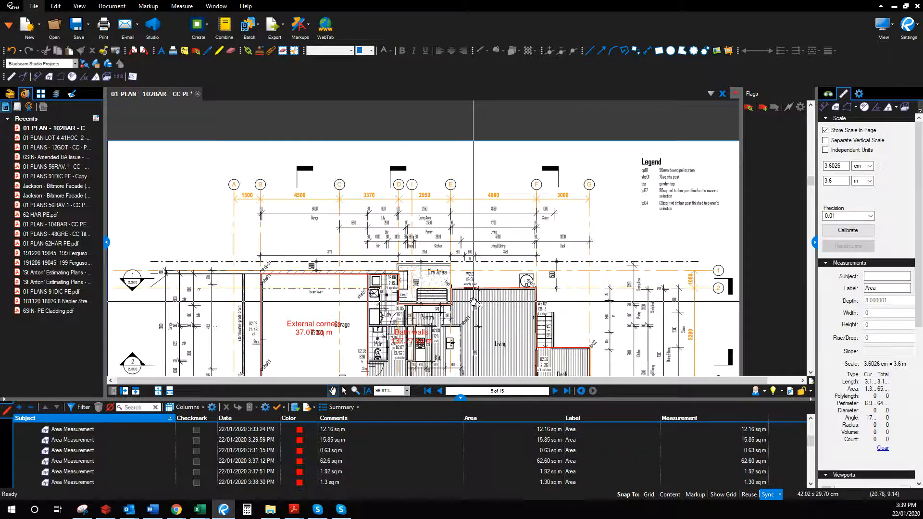
scroll(473, 302, "up", 3)
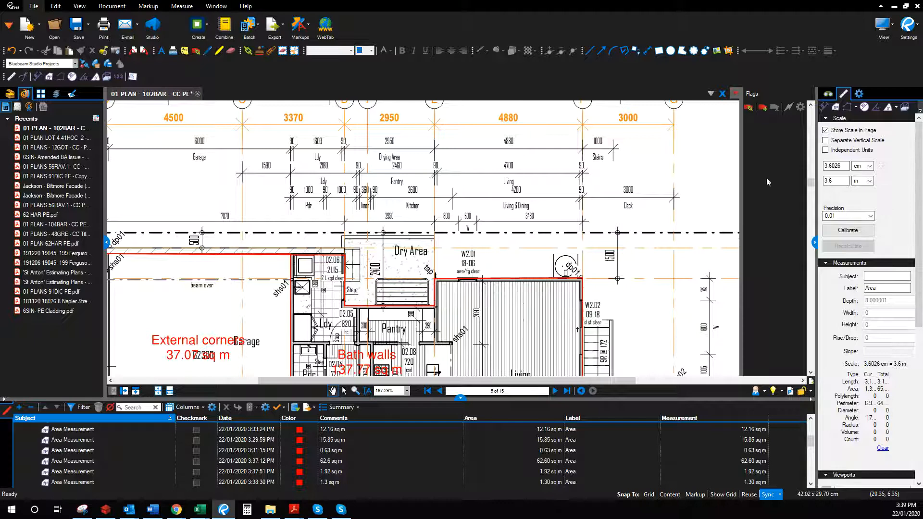
left_click(824, 107)
scroll(371, 309, "up", 5)
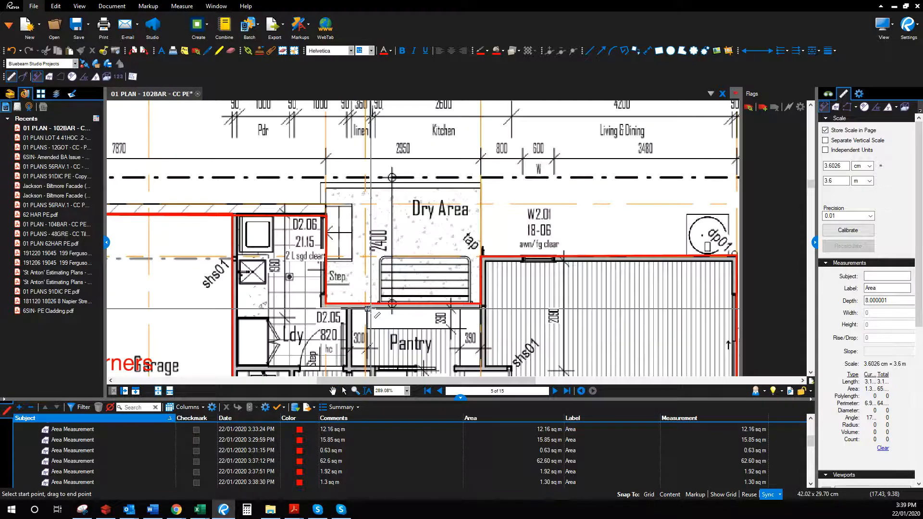
left_click(561, 299)
left_click(562, 218)
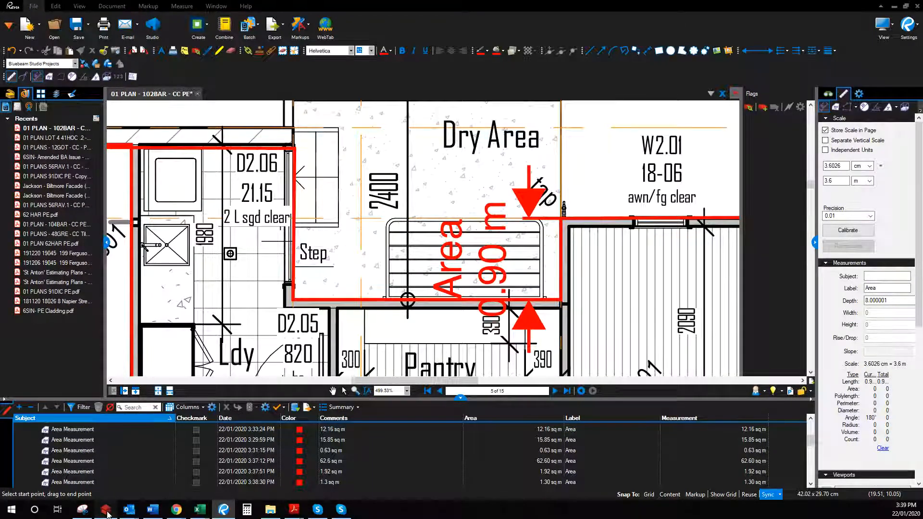
- In the bill of quantities, add an FC cladding labour line of 2.8 m2 with the workup note "LHS return of"
left_click(106, 510)
key("Down")
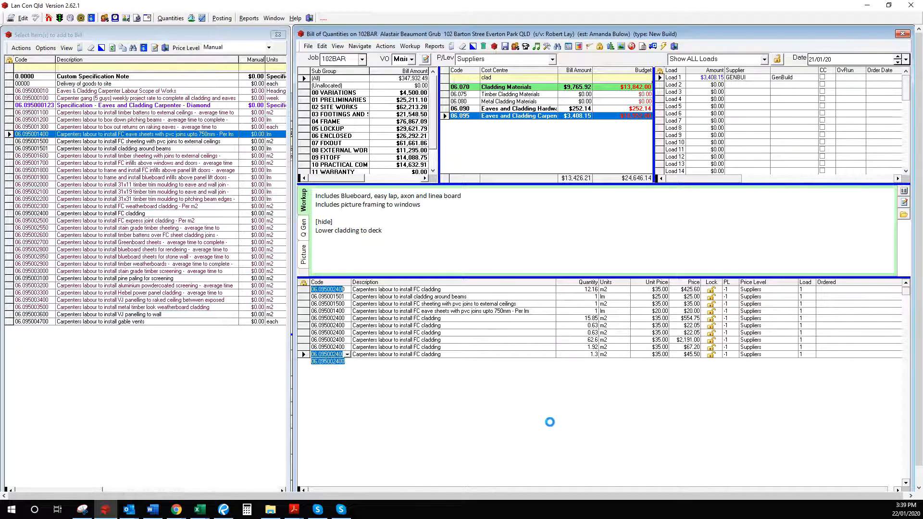
type("2.8")
key("Return")
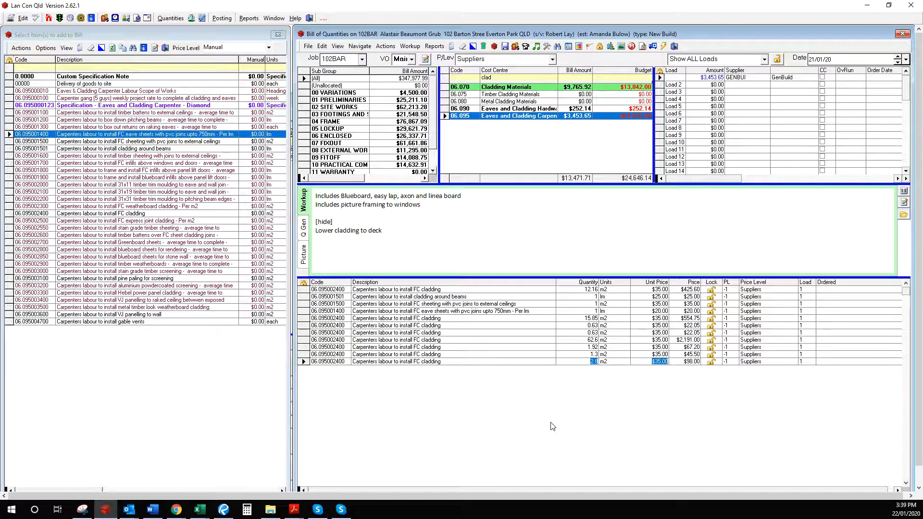
left_click_drag(385, 231, 319, 230)
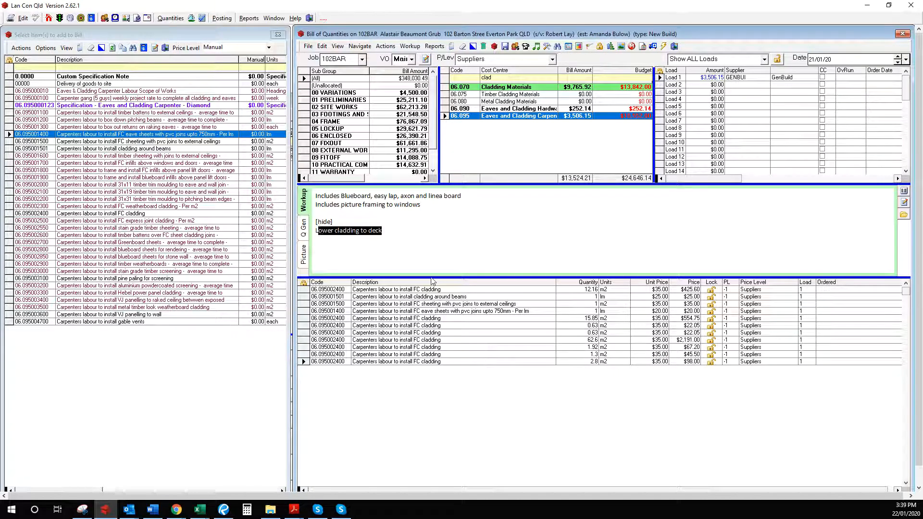
type("HS return of")
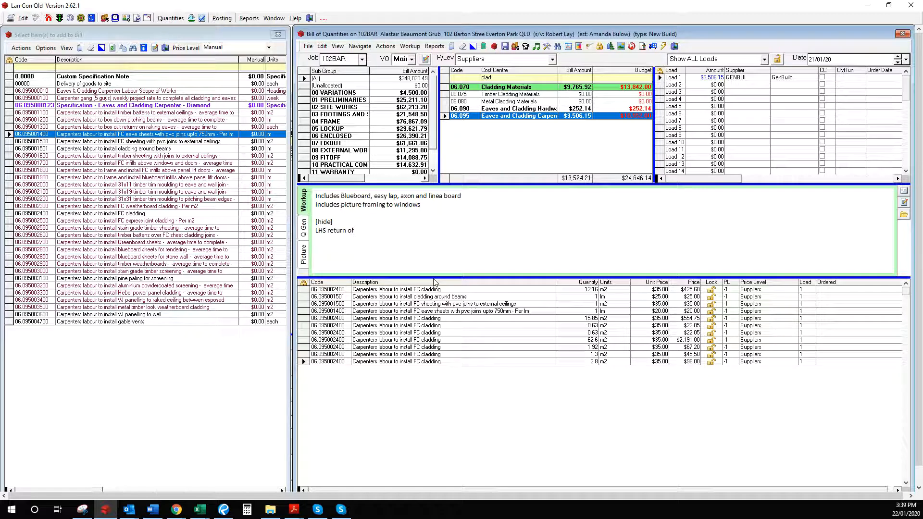
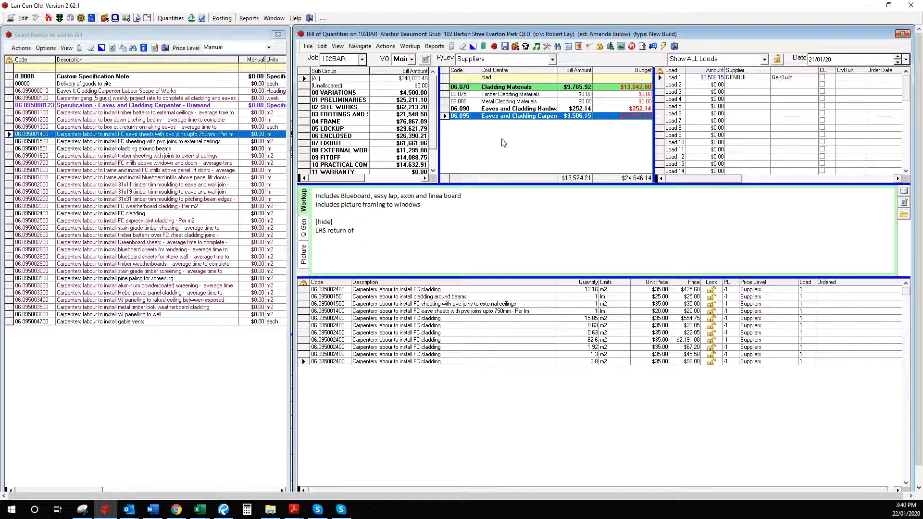
- Open the Cladding Materials cost centre and examine the workup of load 1's 42x18 Primed FJ Pine LOSP H3 DAR line
left_click(531, 87)
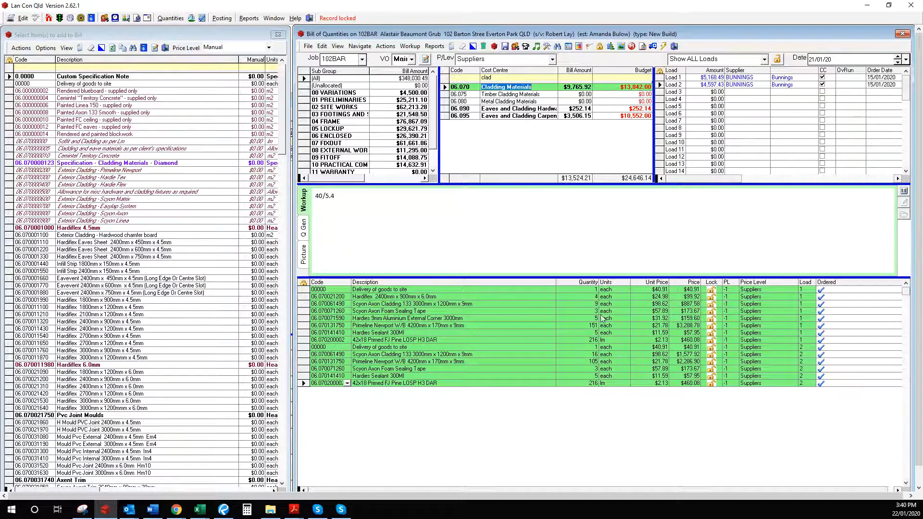
left_click(583, 339)
left_click(306, 340)
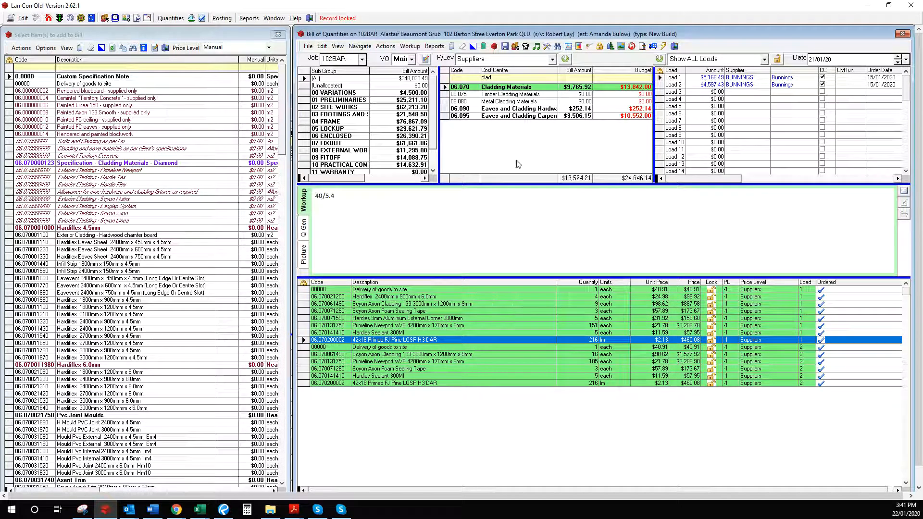
- Open the Eaves and Cladding Carpenter cost centre and complete the last item's workup note as "LHS return of clothesline area"
left_click(514, 116)
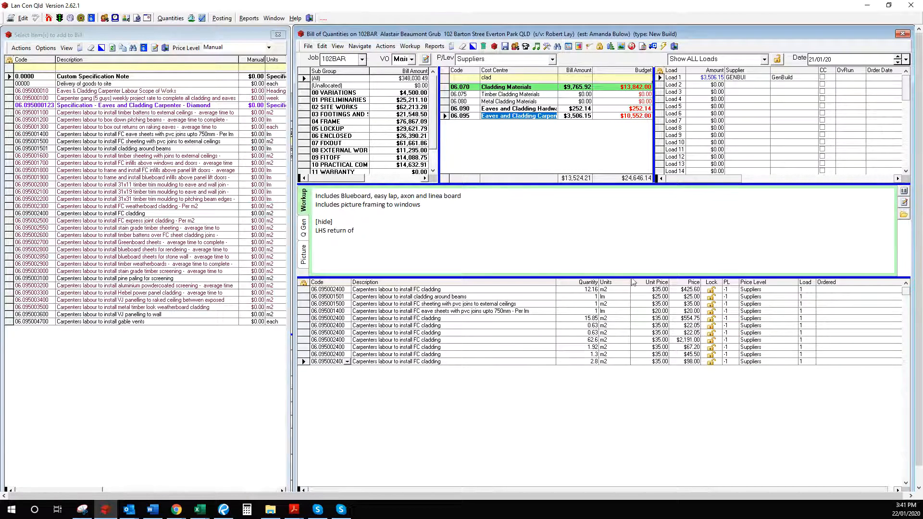
left_click(392, 237)
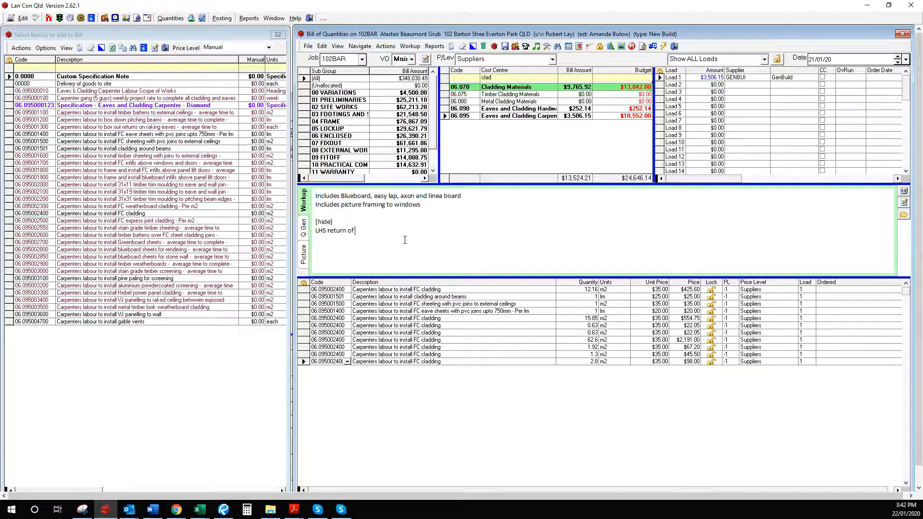
type("clothesline area")
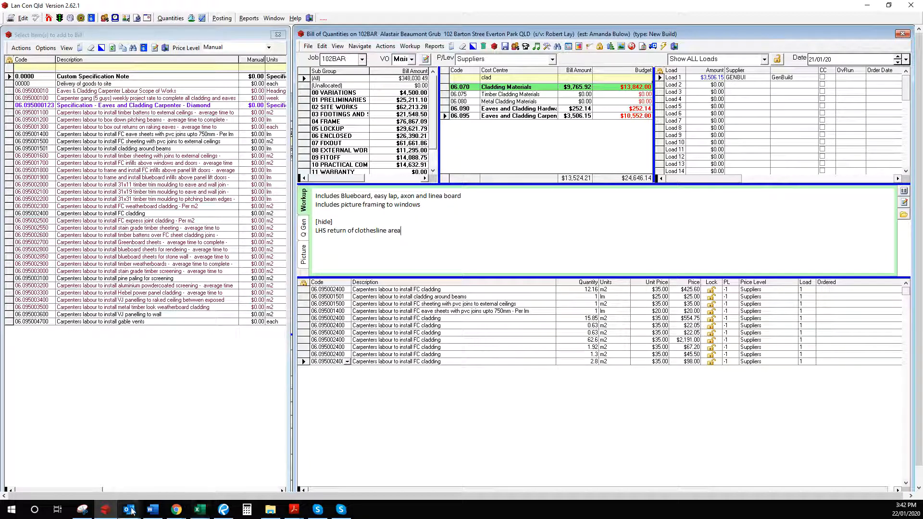
- Switch to Bluebeam Revu and add a length measurement along the laundry-side wall of the Dry Area on the floor plan
left_click(224, 509)
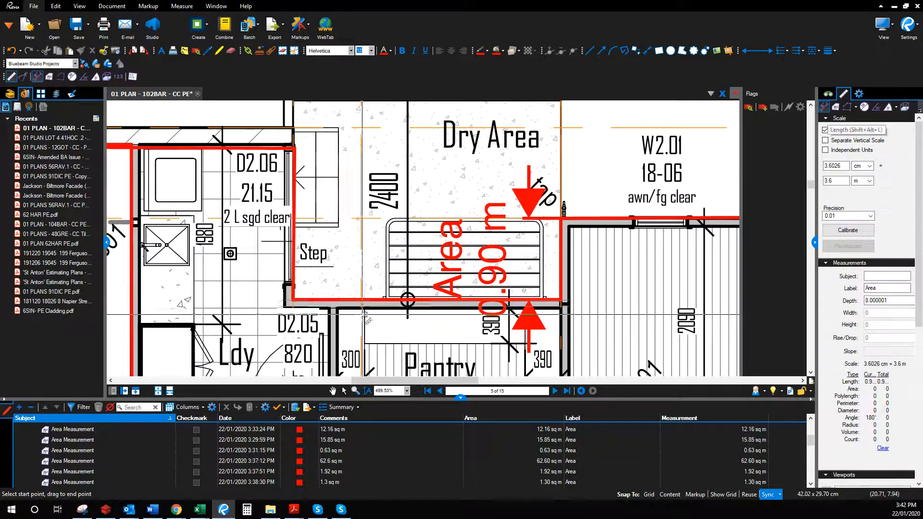
left_click_drag(293, 301, 293, 147)
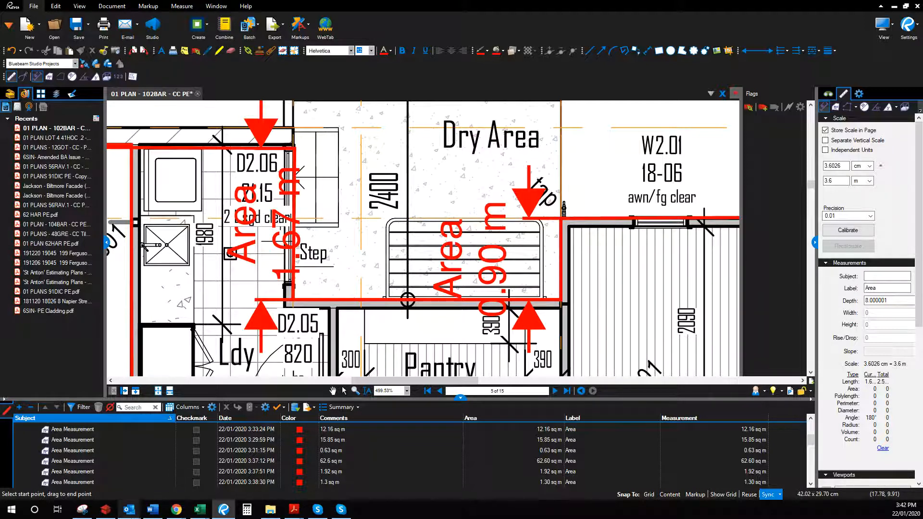
- Switch to the Lan Con bill, duplicate the last FC cladding line and change the copy's note to "RHS return of clothesline area"
left_click(106, 511)
left_click(304, 361)
key("ctrl+d")
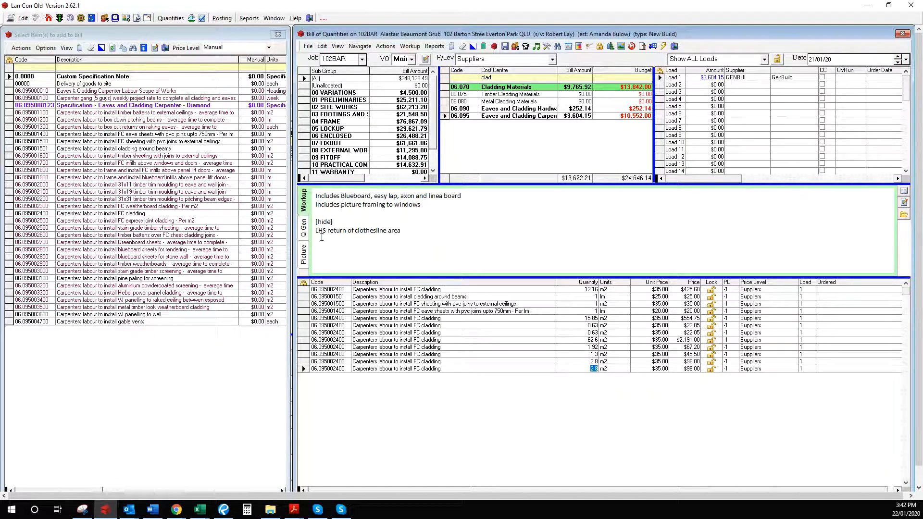
left_click(321, 230)
key("BackSpace")
type("R")
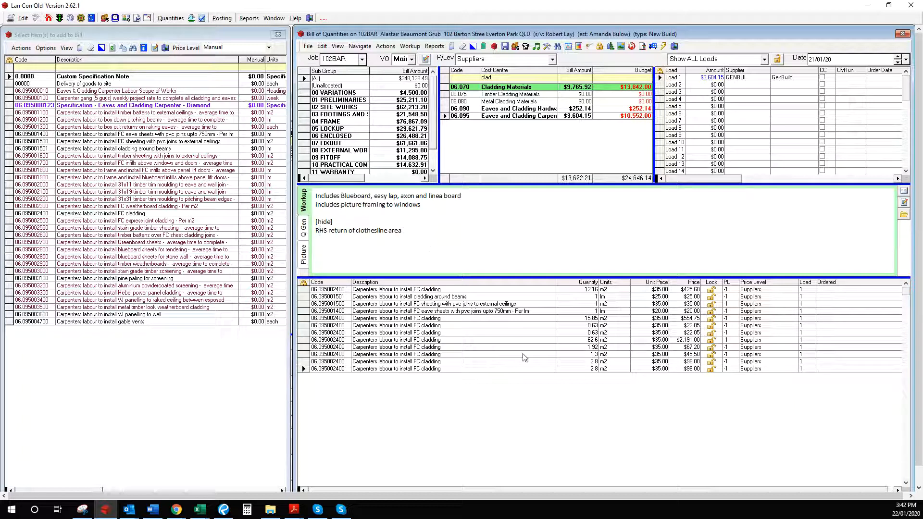
- Set the quantity of the duplicated FC cladding line to 5.2 m2
left_click(585, 371)
type("5.2")
key("Tab")
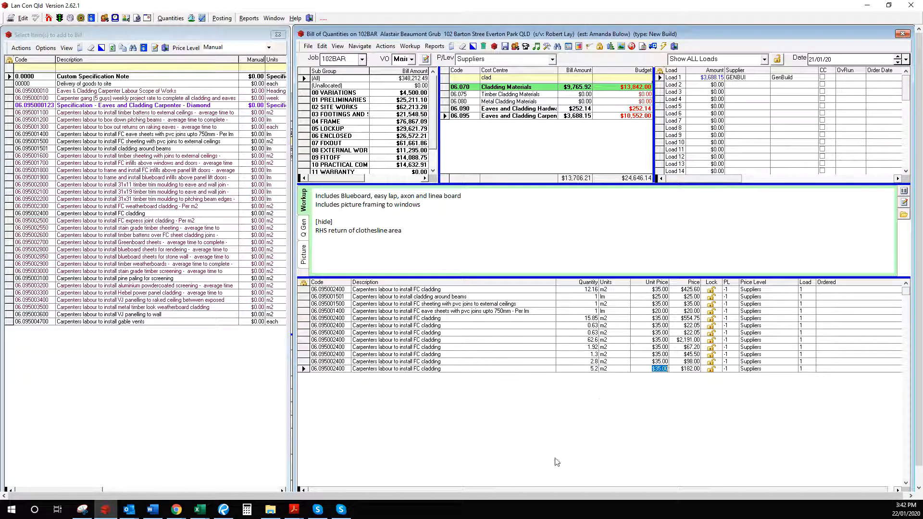
- Switch to Bluebeam Revu, look through the elevations on page 7 and find the Rear Elevation on page 8
left_click(223, 509)
scroll(374, 297, "down", 8)
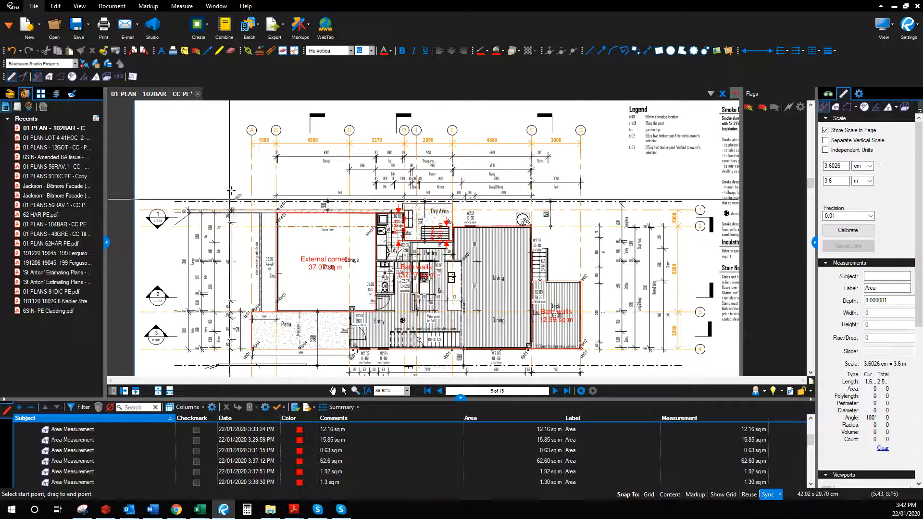
left_click(556, 391)
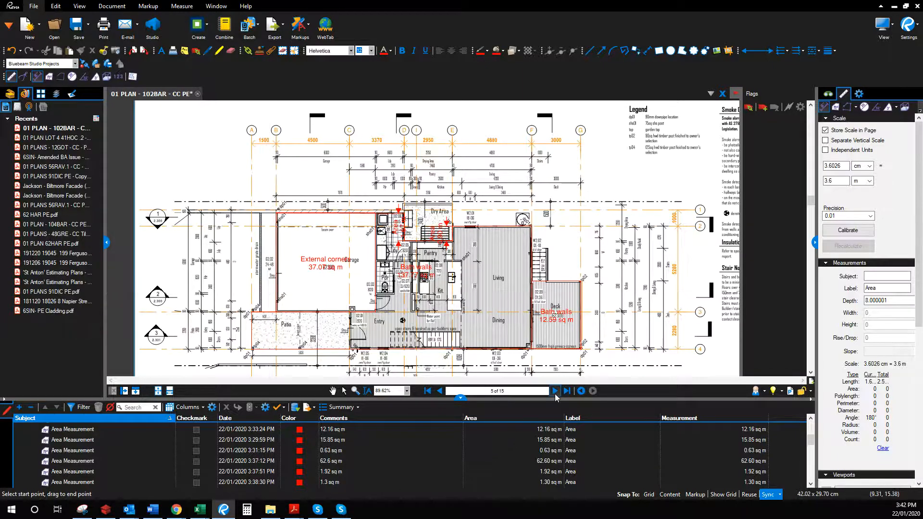
left_click(555, 391)
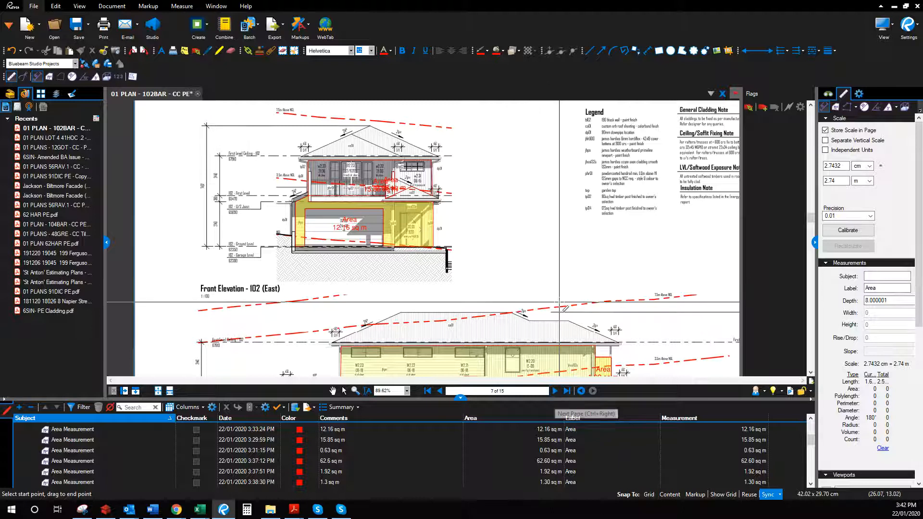
left_click(333, 392)
left_click_drag(575, 272, 540, 140)
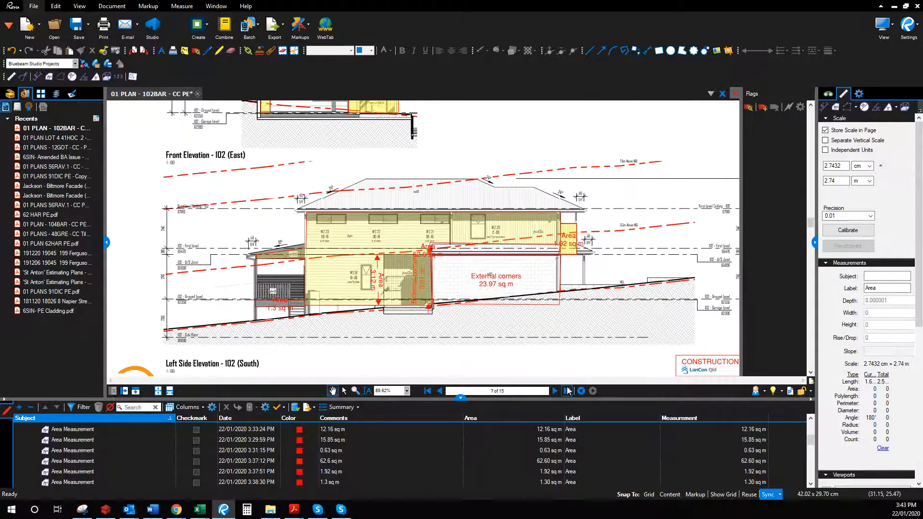
left_click(556, 391)
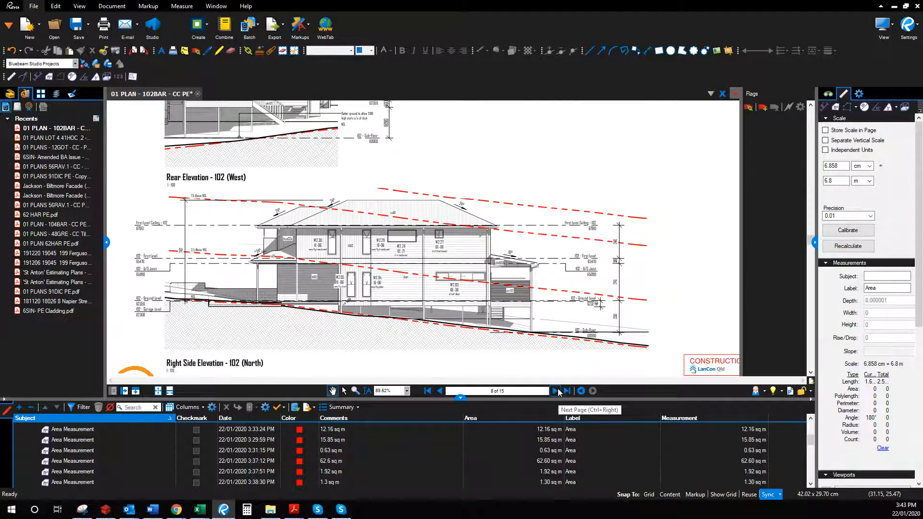
scroll(390, 226, "down", 2)
scroll(391, 226, "down", 1)
scroll(399, 289, "up", 4)
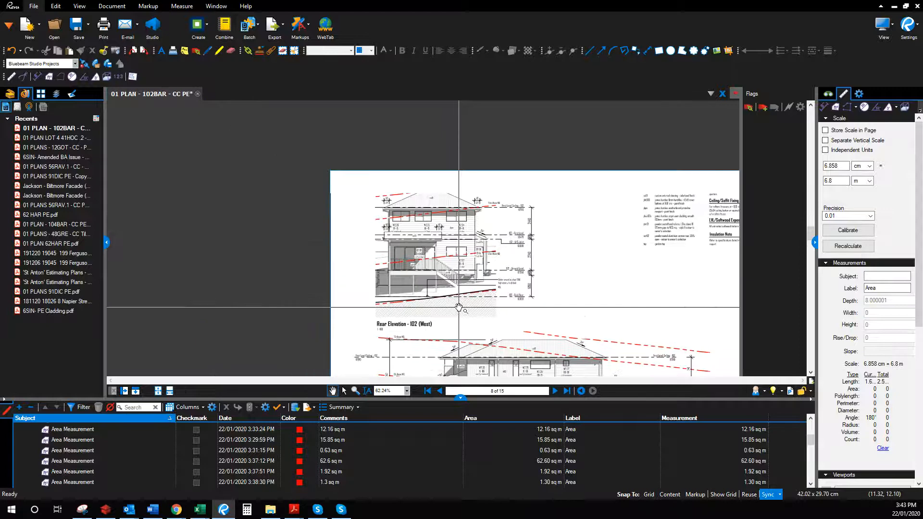
left_click_drag(443, 197, 493, 272)
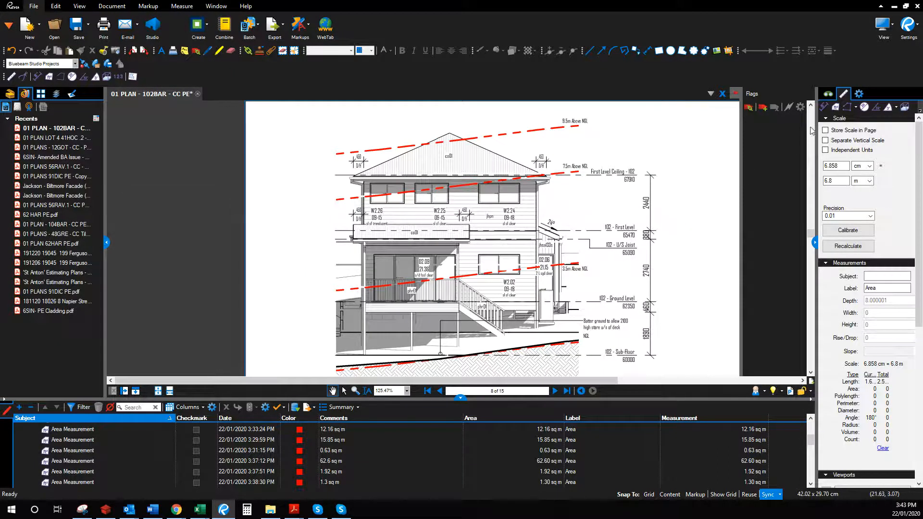
- Calibrate the scale on the 2440 dimension between First Level and First Level Ceiling as 2.44 m
left_click(835, 107)
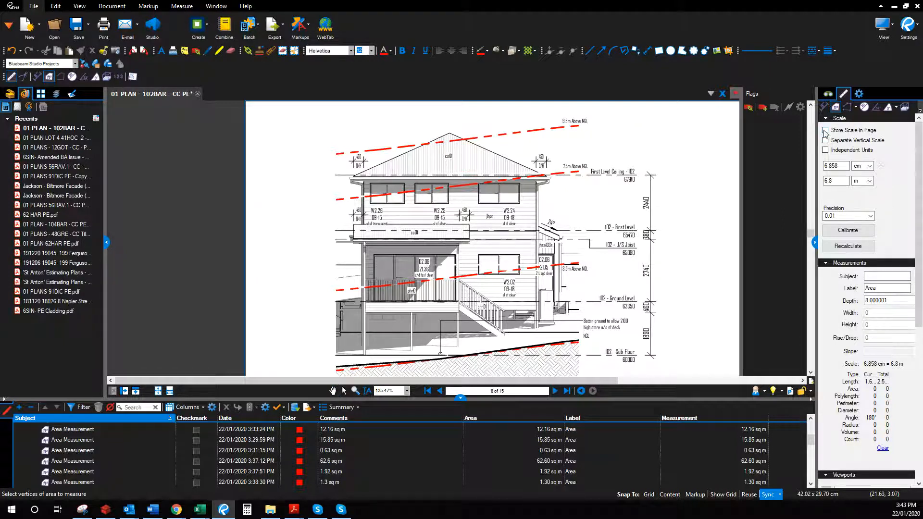
left_click(848, 230)
scroll(595, 258, "up", 6)
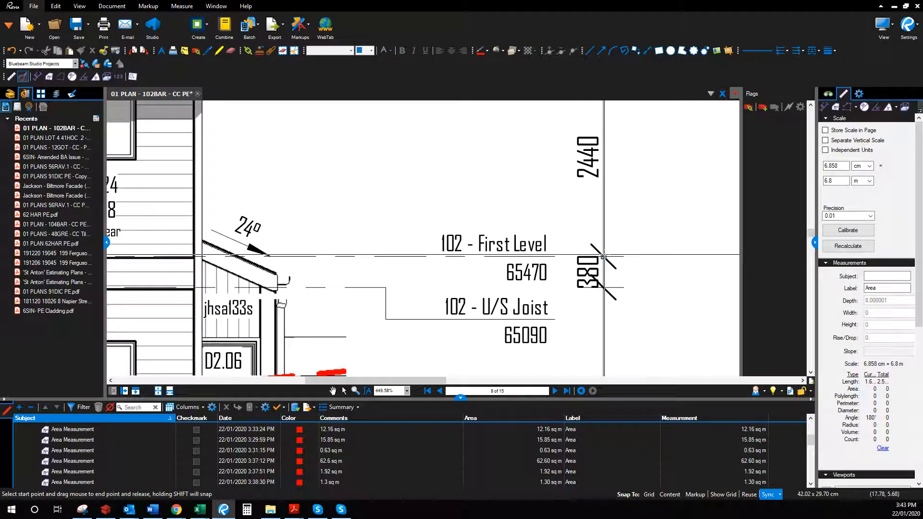
scroll(605, 254, "up", 1)
scroll(604, 255, "up", 4)
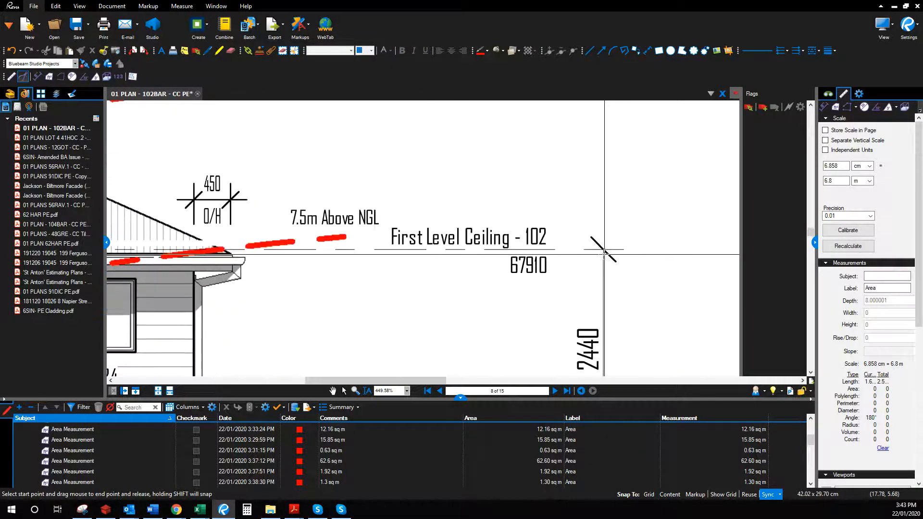
left_click_drag(604, 250, 604, 251)
type("2.44")
key("Return")
scroll(569, 267, "down", 5)
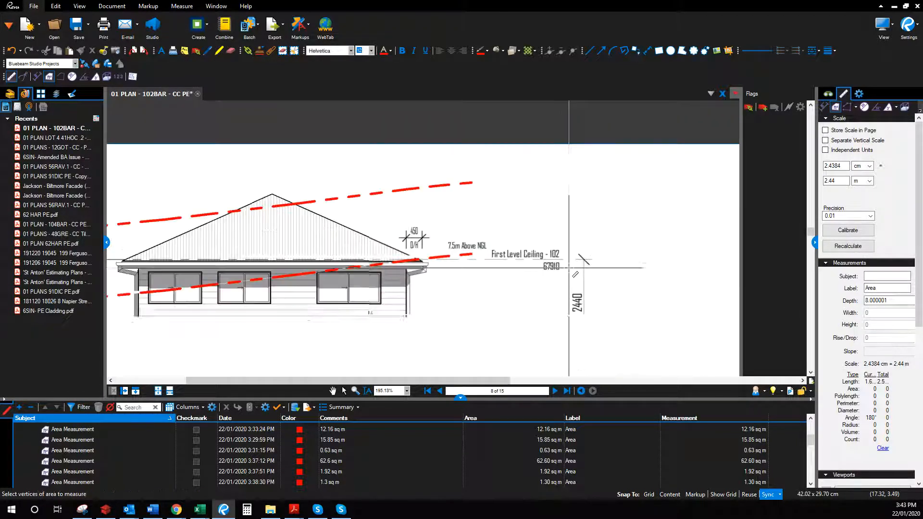
- Enable storing the scale in the page and calibrate it on the 2440 storey-height dimension as 2.44 m
left_click(849, 132)
key("shift+alt+l")
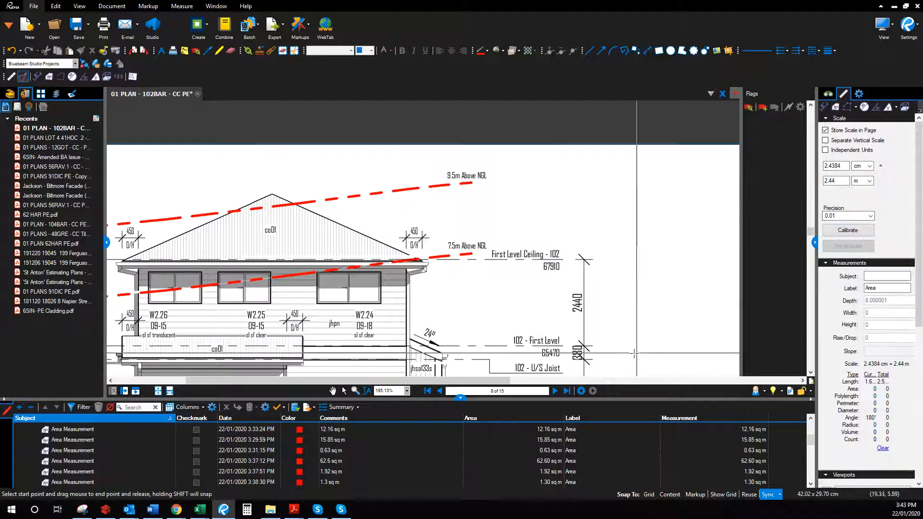
left_click_drag(584, 260, 584, 260)
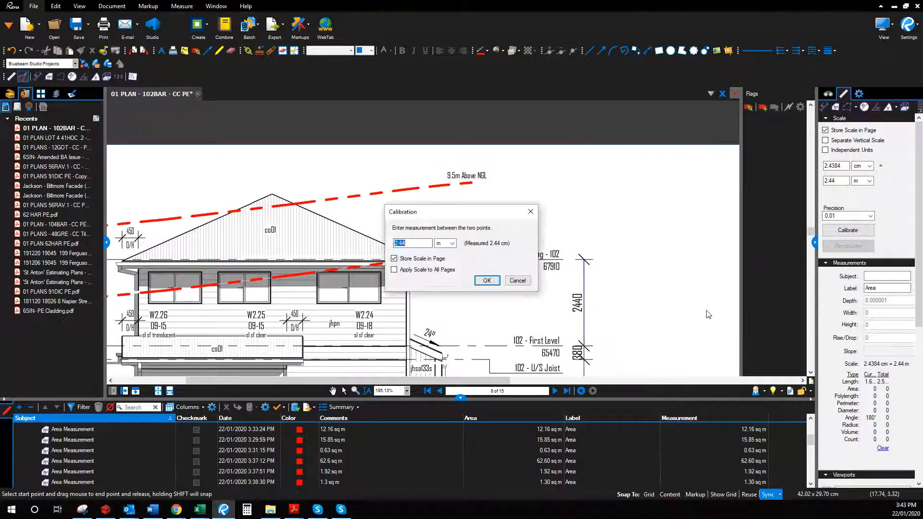
type("2.44")
key("Return")
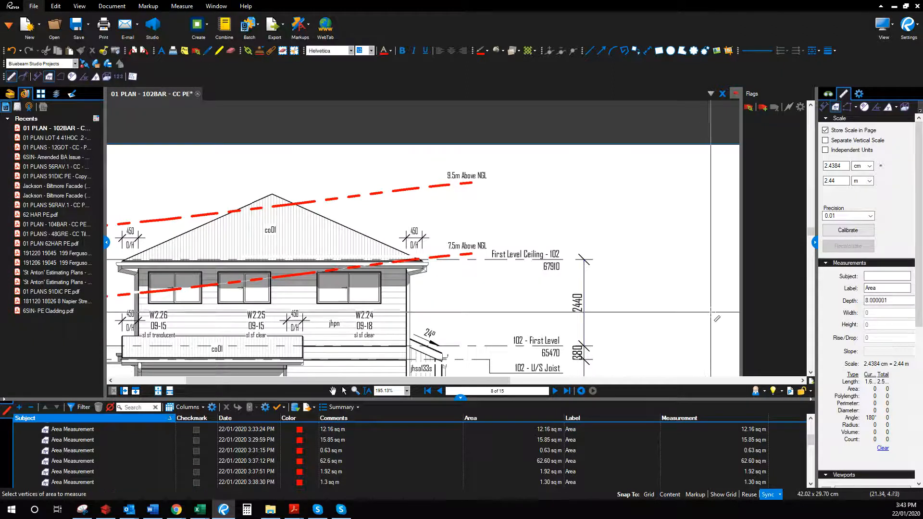
- Start an Area measurement for the rear elevation and choose its fill colour and opacity
scroll(673, 285, "down", 3)
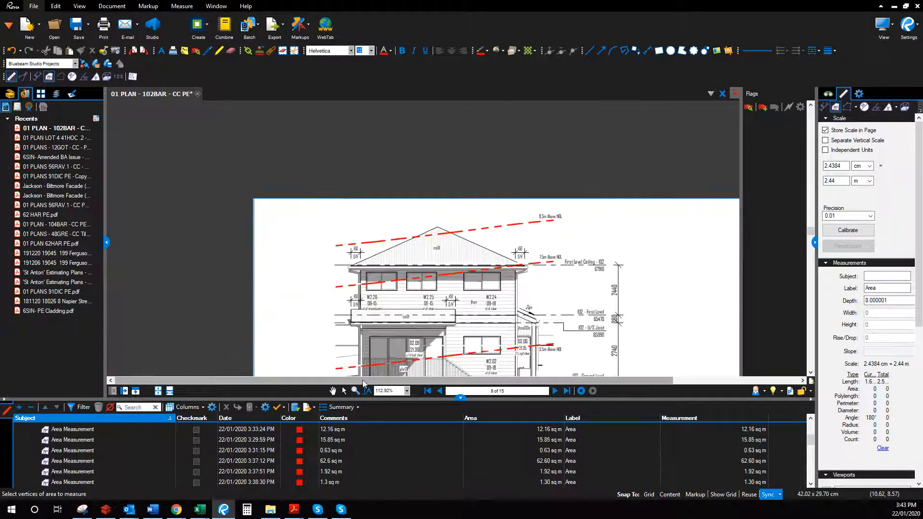
left_click(333, 391)
left_click_drag(452, 338, 437, 255)
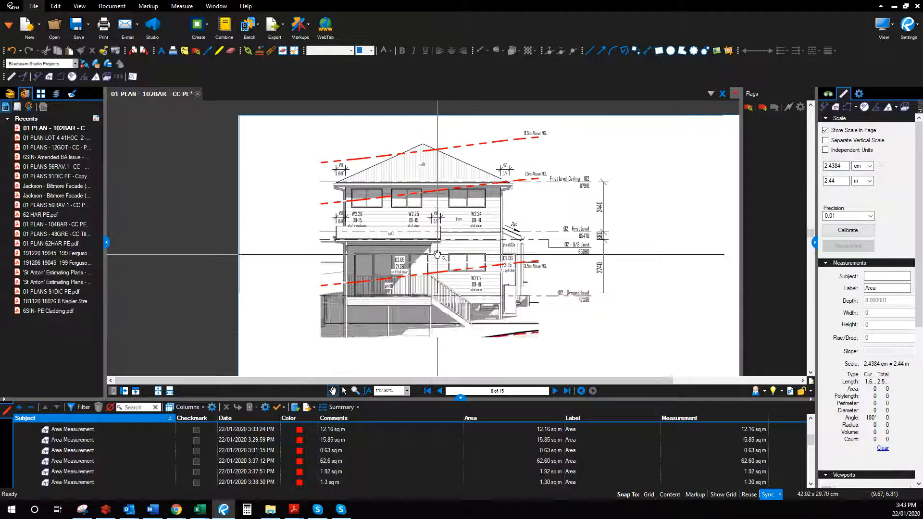
scroll(437, 255, "up", 3)
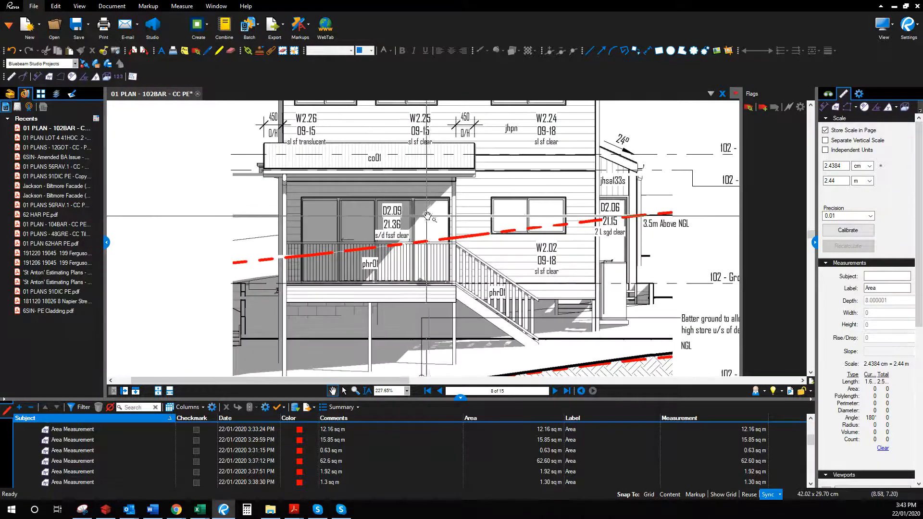
left_click_drag(427, 217, 437, 277)
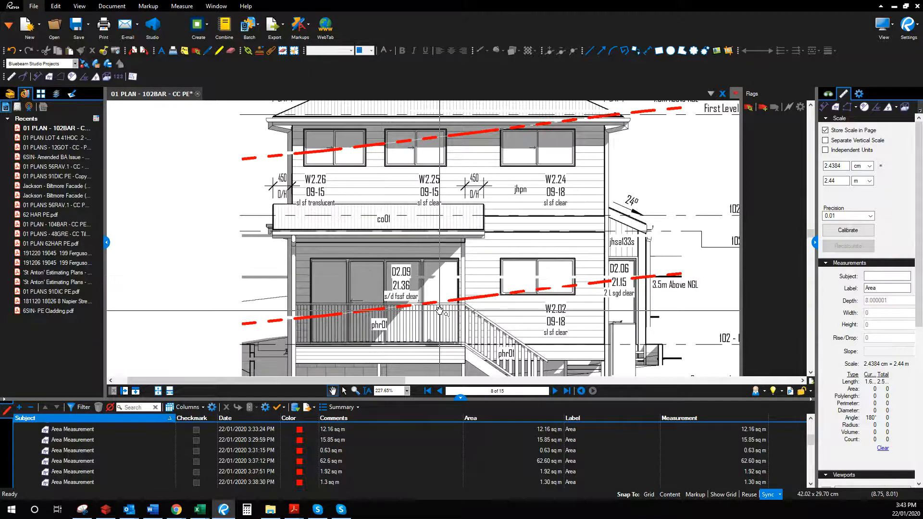
left_click(836, 108)
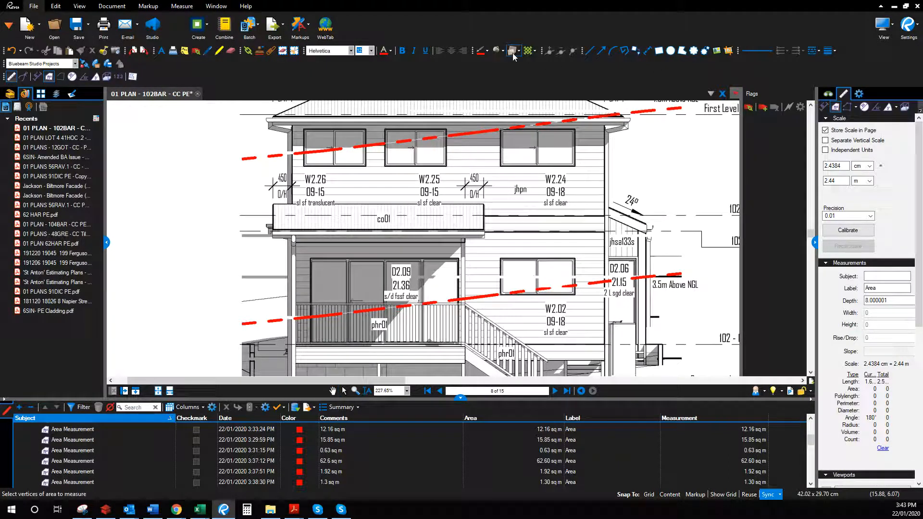
left_click(500, 50)
left_click(520, 99)
left_click(516, 52)
left_click(532, 118)
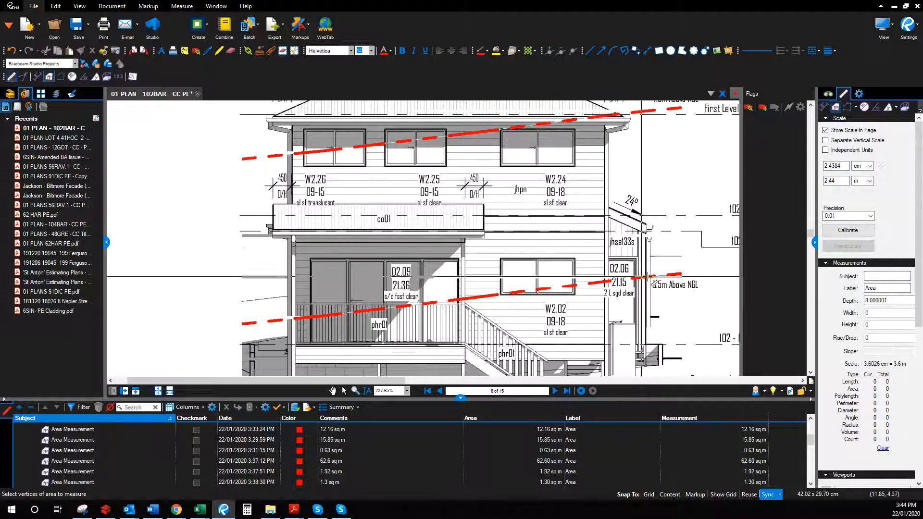
- Trace the rear elevation's cladding area from the side roof around the upper-storey wall to the edge of the co01 roof
left_click(638, 231)
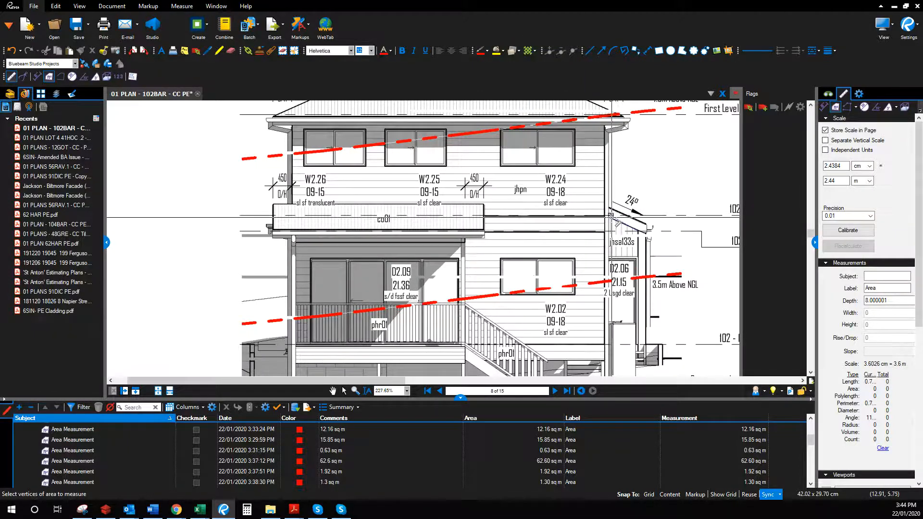
left_click(609, 217)
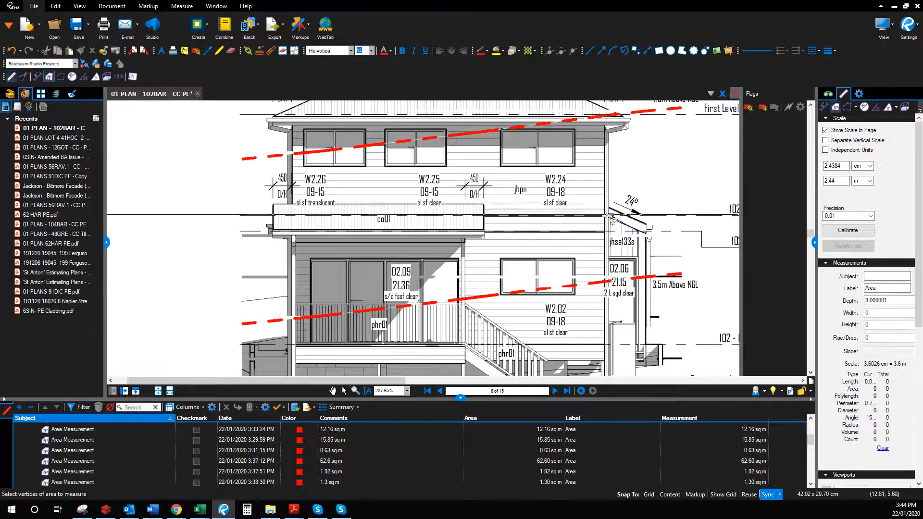
left_click(605, 125)
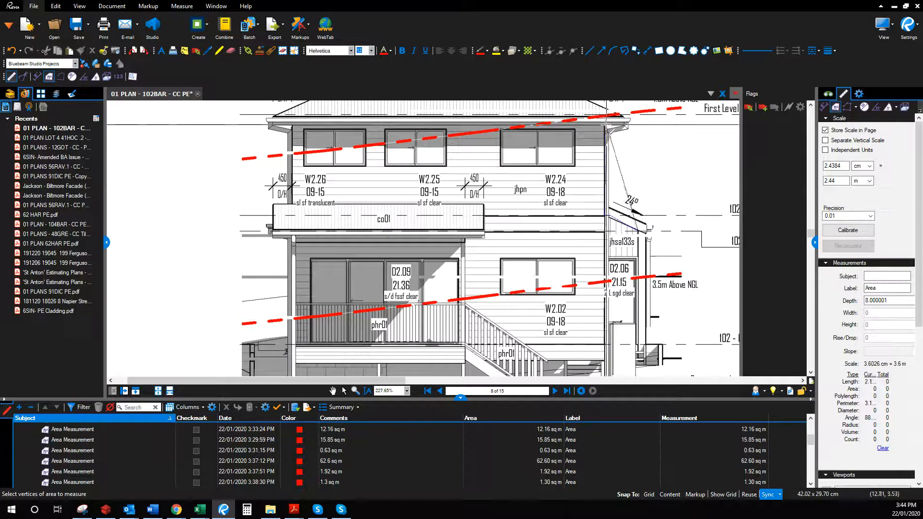
left_click(292, 126)
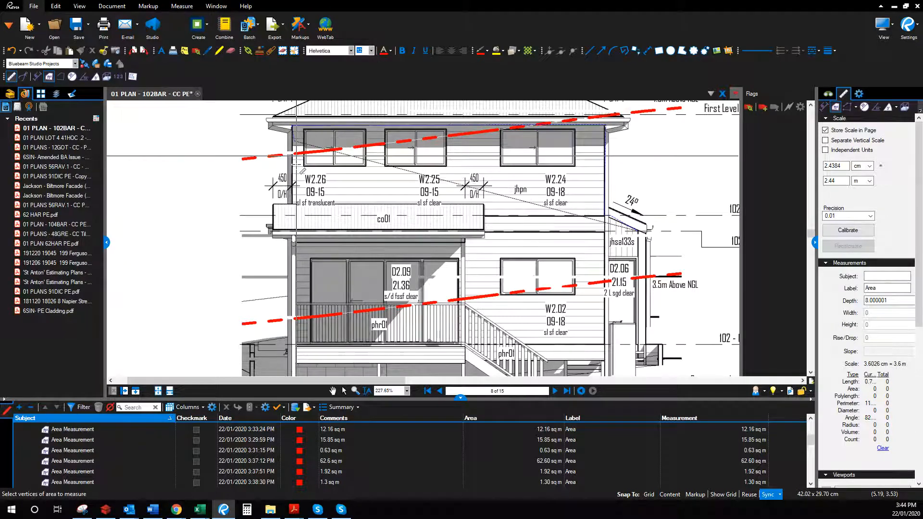
left_click(292, 205)
left_click(482, 206)
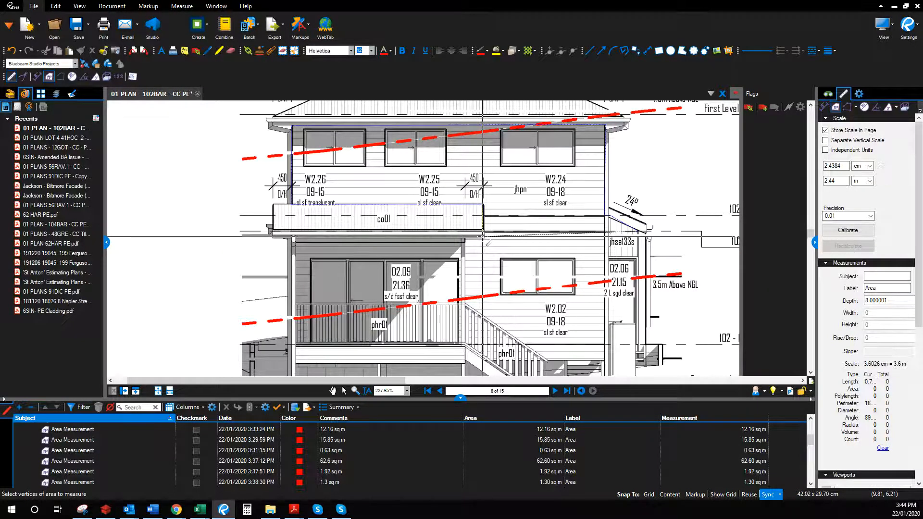
- Continue the area outline below the co01 roof and around the lower-storey wall, excluding door D2.09, and close it at the side wall
scroll(483, 235, "up", 3)
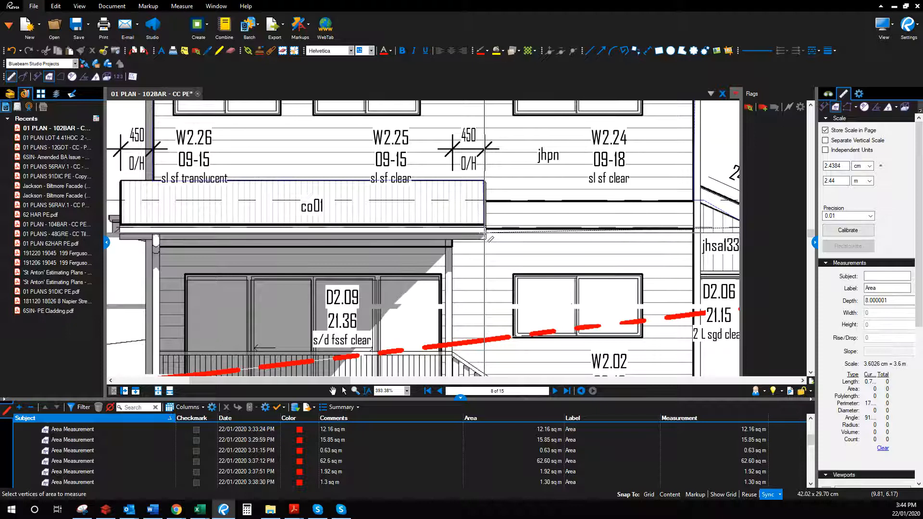
left_click(485, 236)
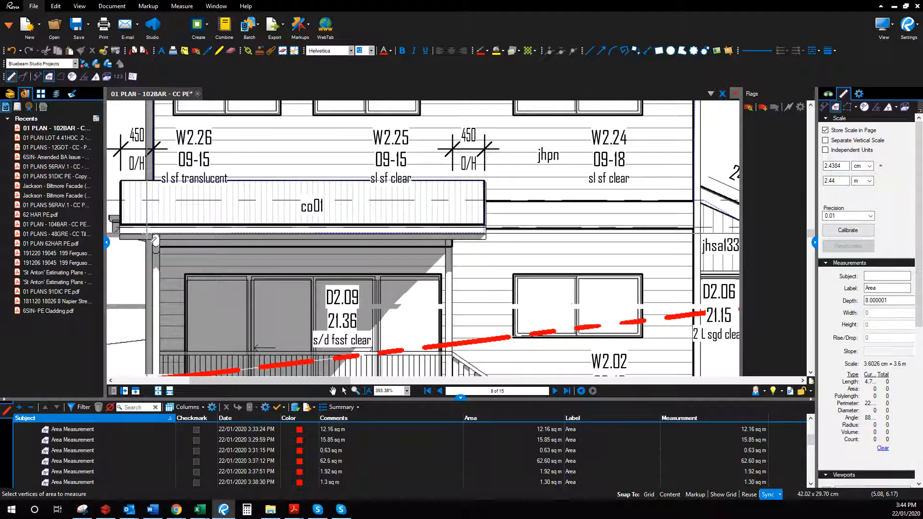
scroll(150, 237, "down", 3)
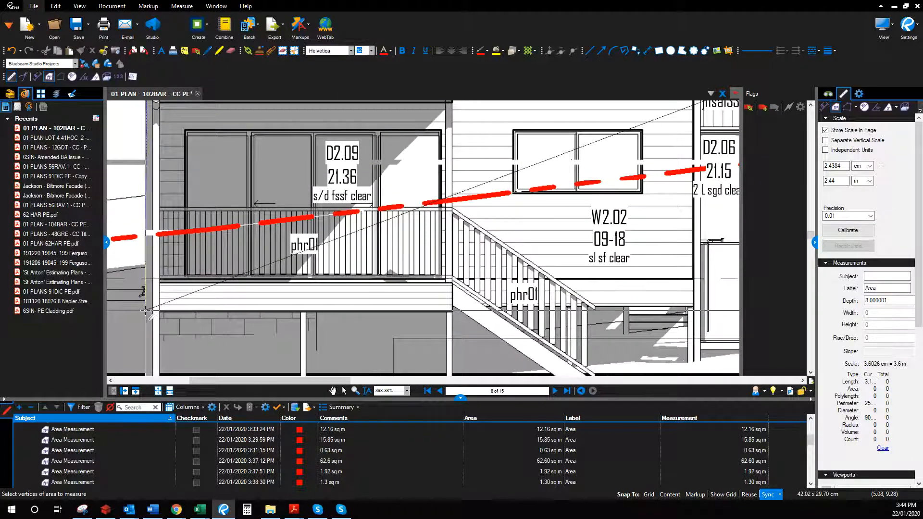
left_click(143, 279)
left_click(187, 279)
left_click(186, 129)
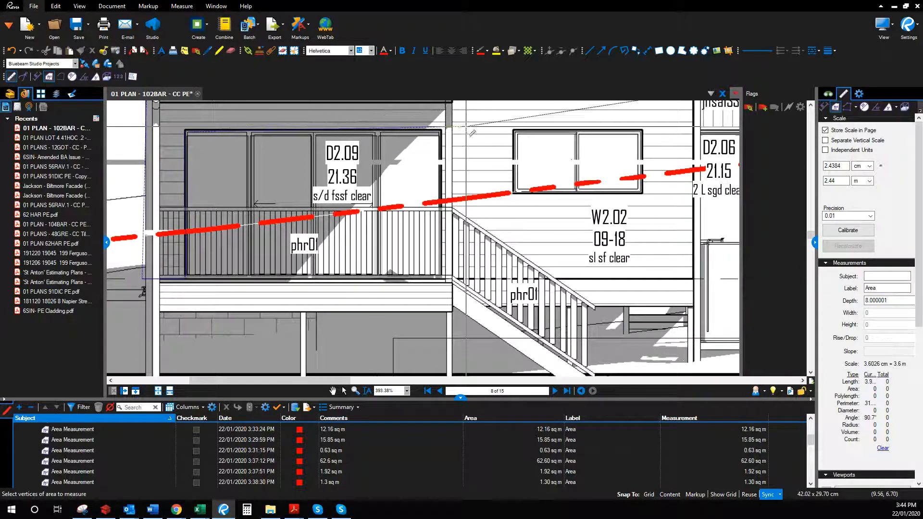
left_click(441, 130)
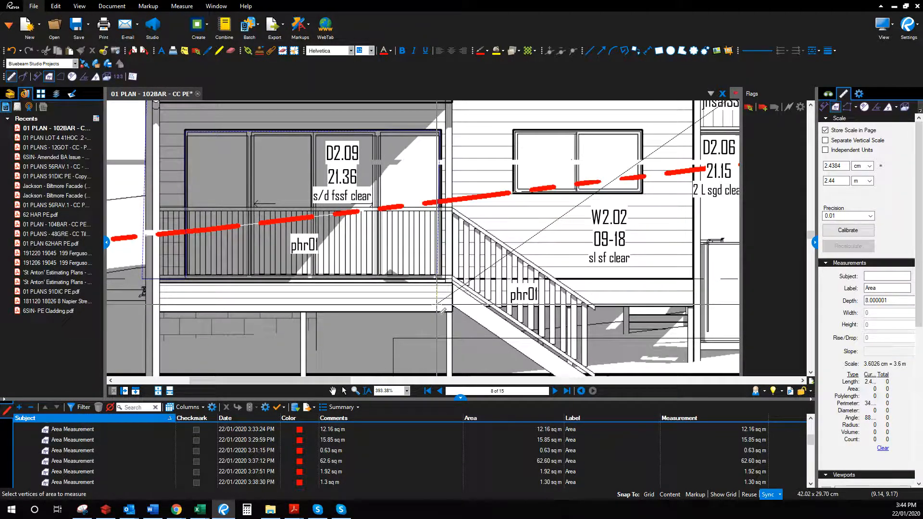
left_click(448, 278)
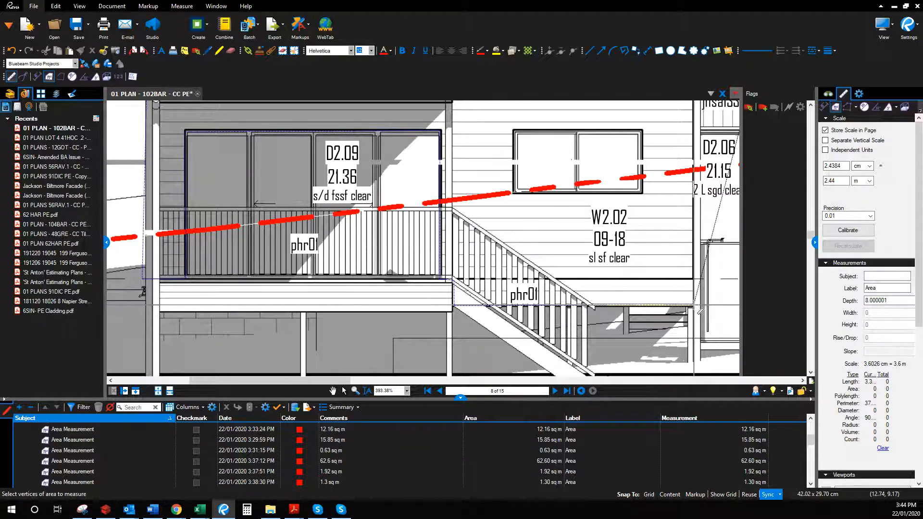
scroll(699, 310, "up", 3)
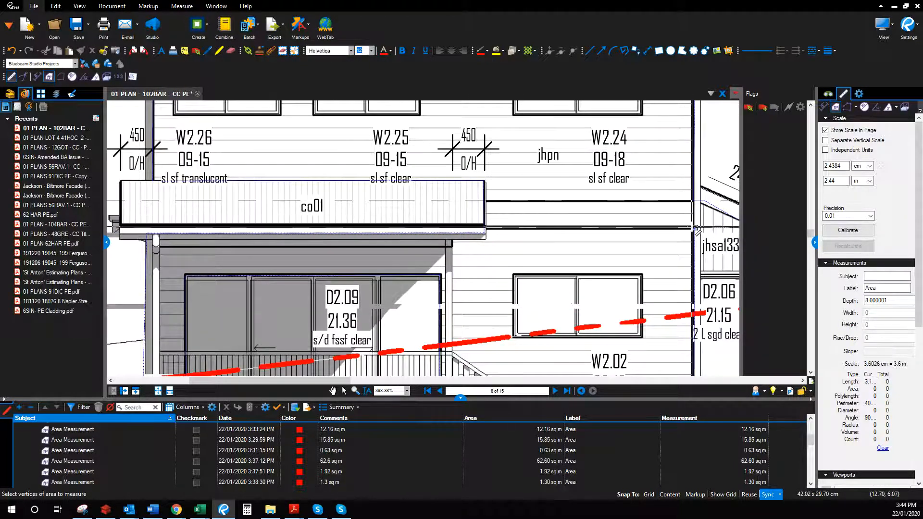
double_click(696, 228)
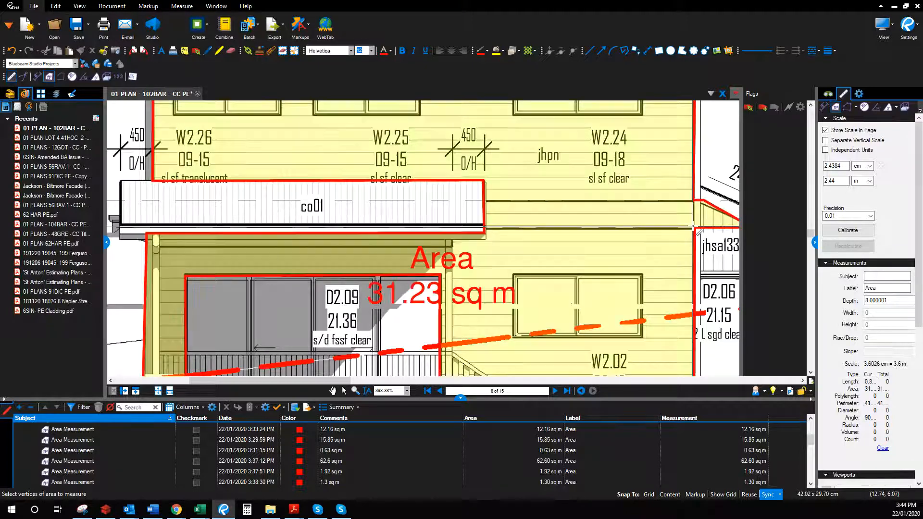
- Check the traced area's edges against the cladding around door D2.09, the deck and the stair balustrade
scroll(509, 210, "down", 3)
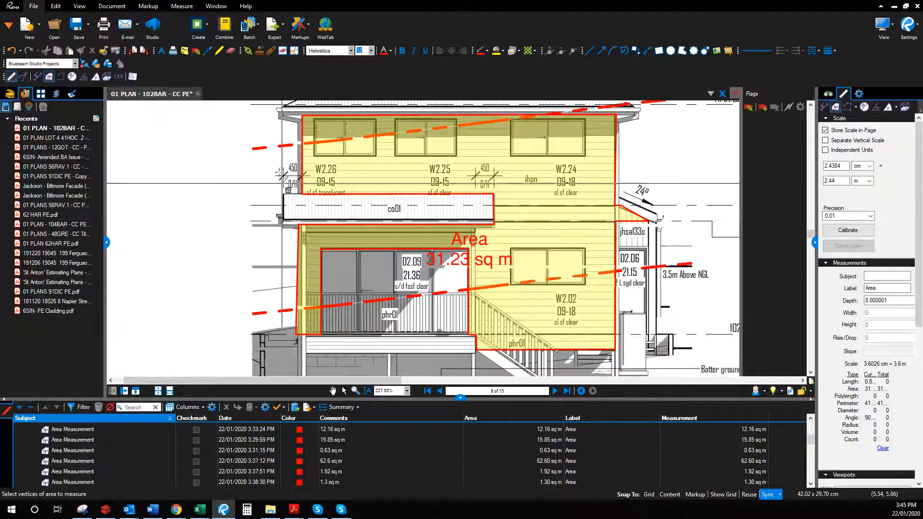
scroll(307, 332, "up", 4)
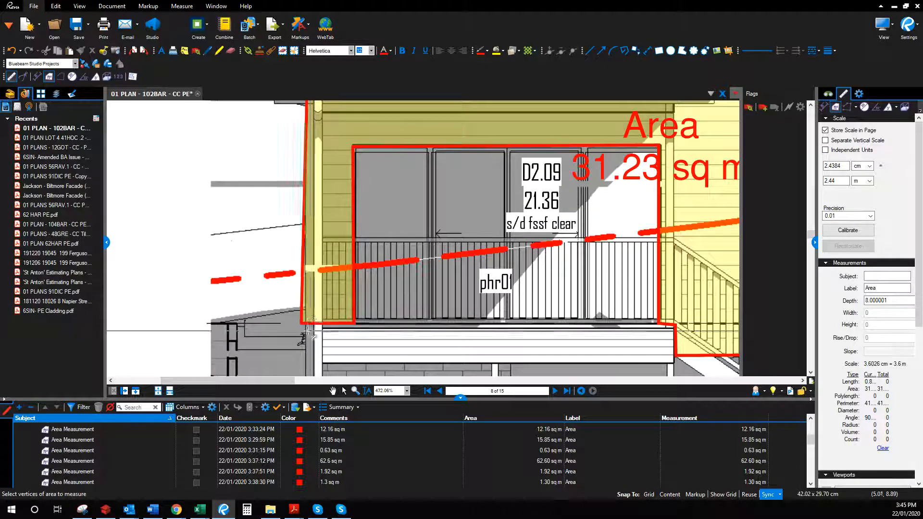
scroll(310, 331, "down", 3)
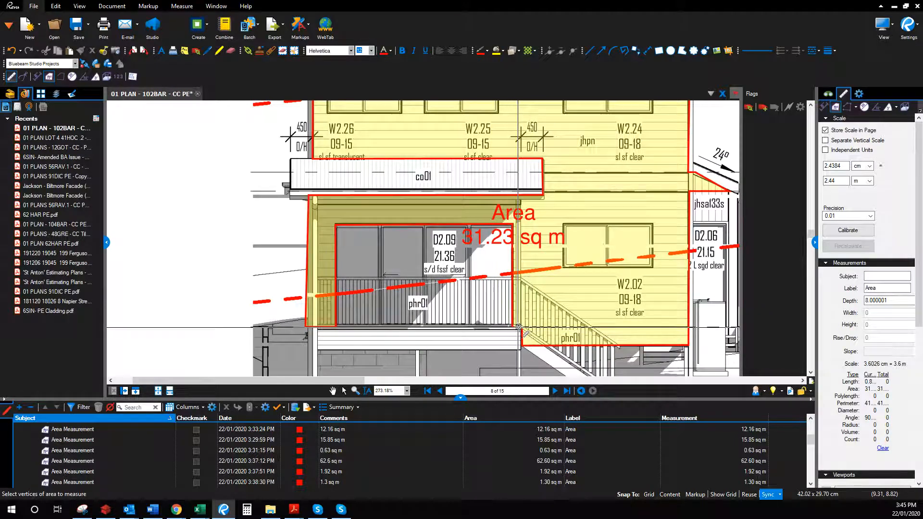
scroll(518, 327, "down", 2)
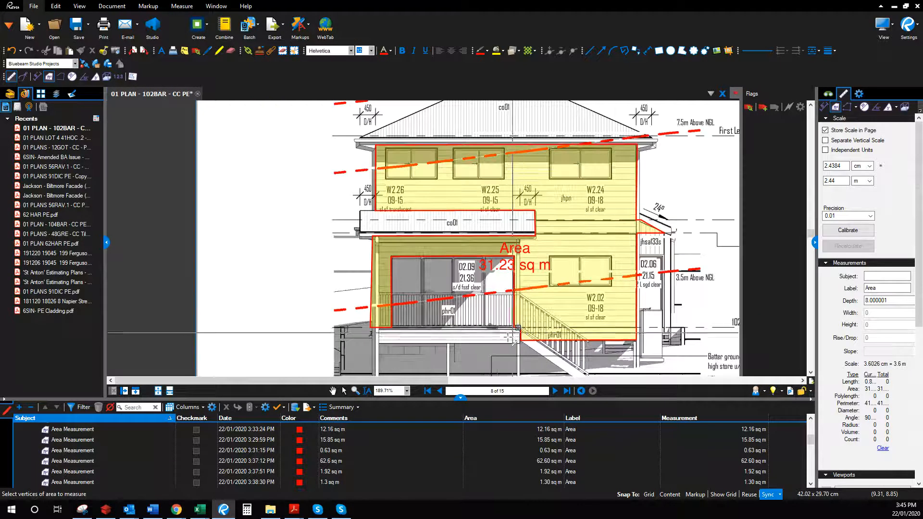
scroll(518, 328, "up", 8)
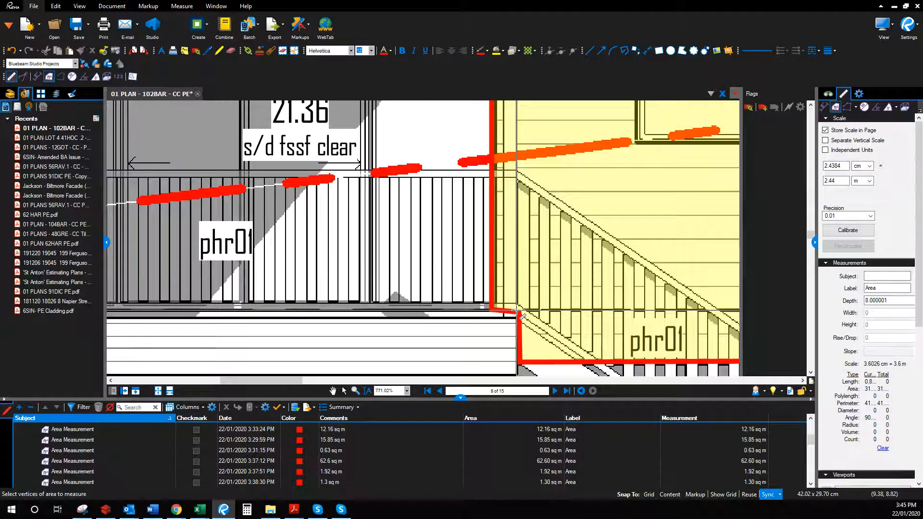
scroll(433, 344, "down", 3)
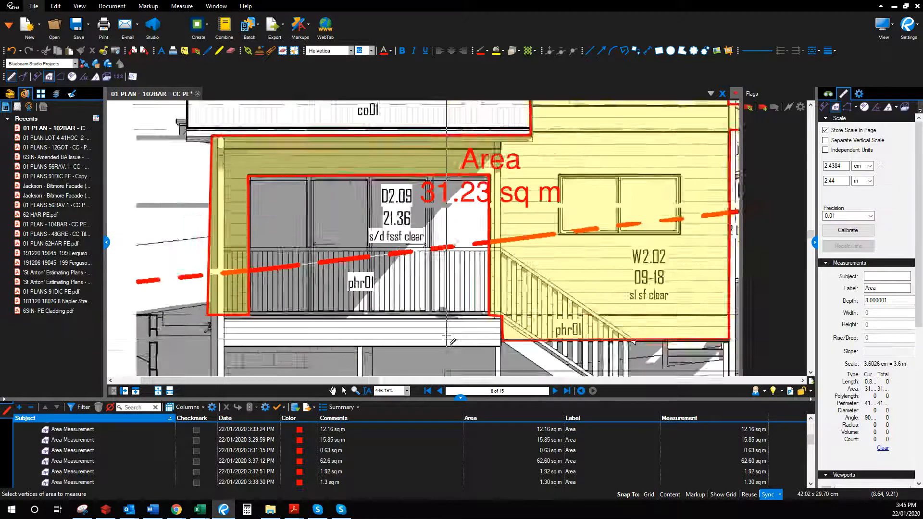
scroll(447, 339, "down", 2)
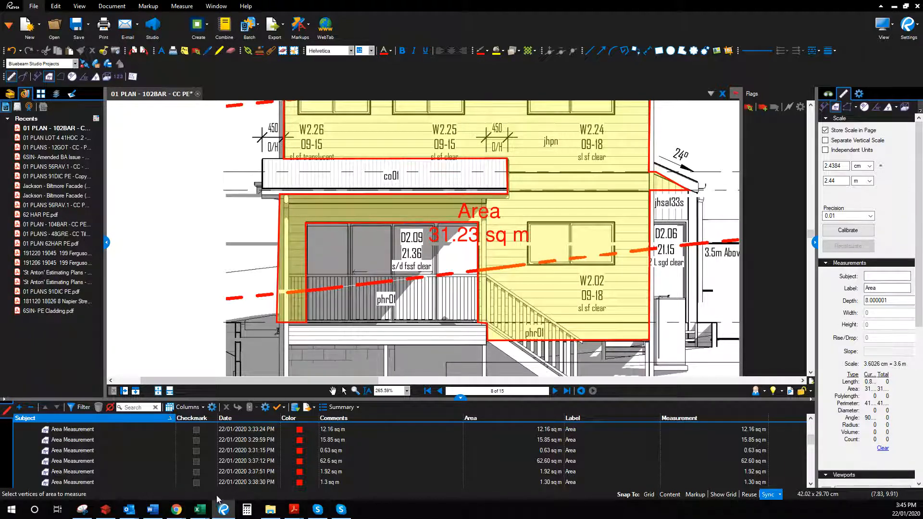
- In the Lan Con Qld bill of quantities, duplicate the last FC cladding labour line with quantity 31.23 and set its hidden workup note to "Rear"
key("alt+Tab")
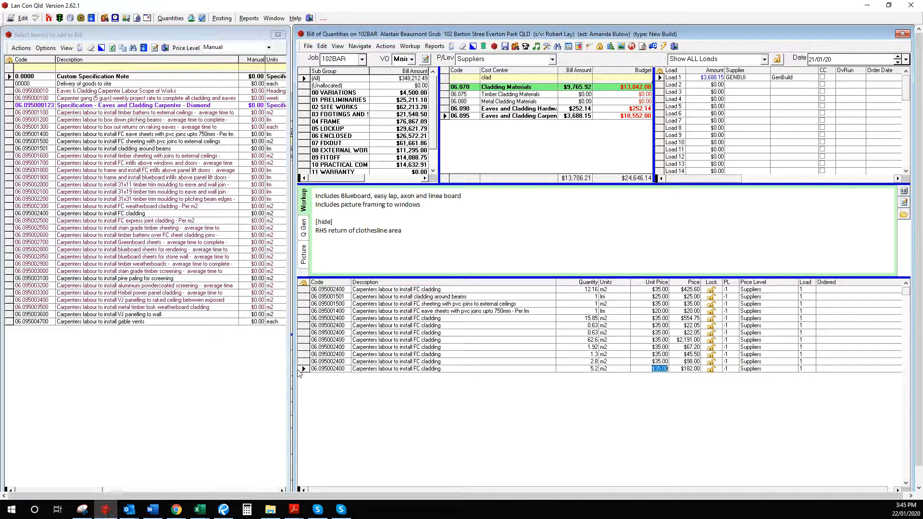
left_click_drag(329, 370, 329, 393)
left_click(578, 378)
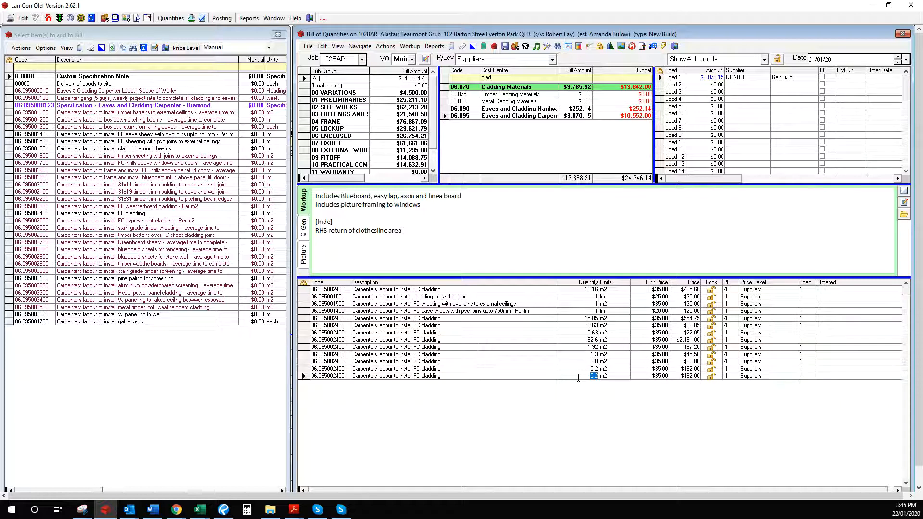
type("31.23")
key("Tab")
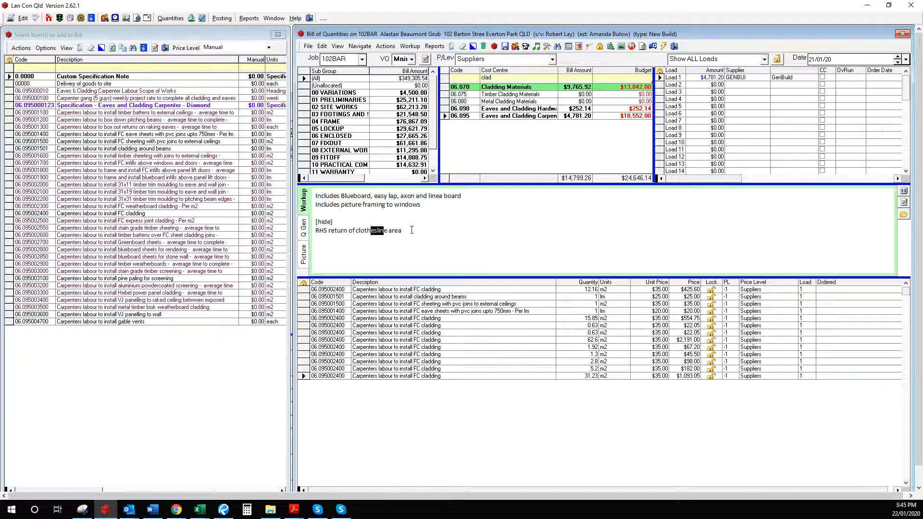
left_click_drag(411, 231, 329, 232)
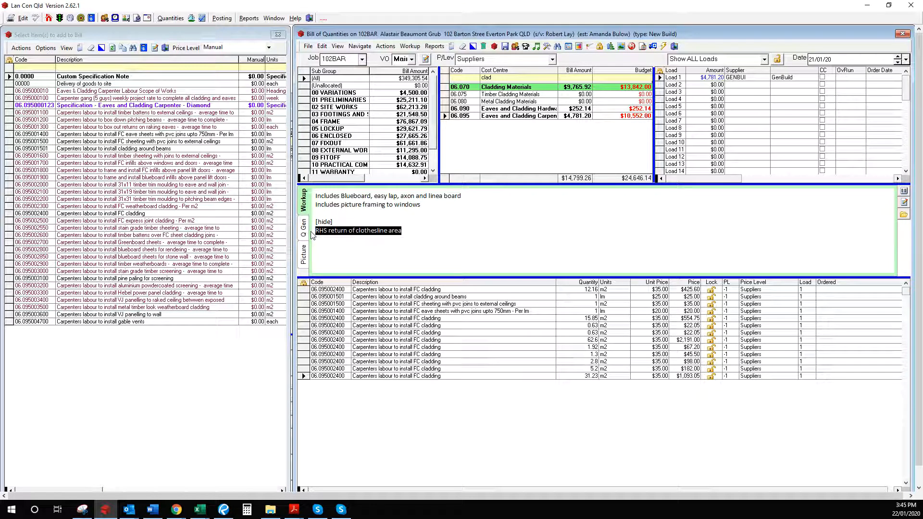
type("Rear")
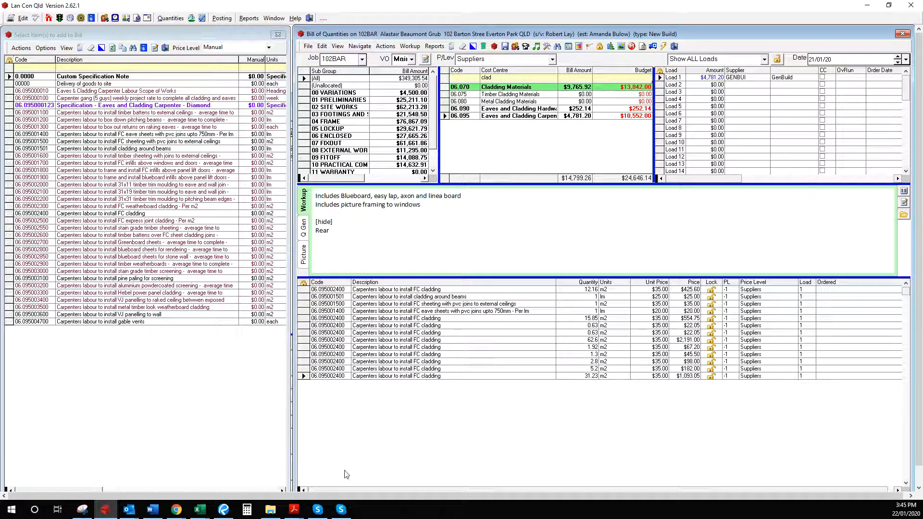
- Switch back to Bluebeam Revu and measure the area of the cladding band directly below the deck balustrade on the rear elevation
left_click(223, 509)
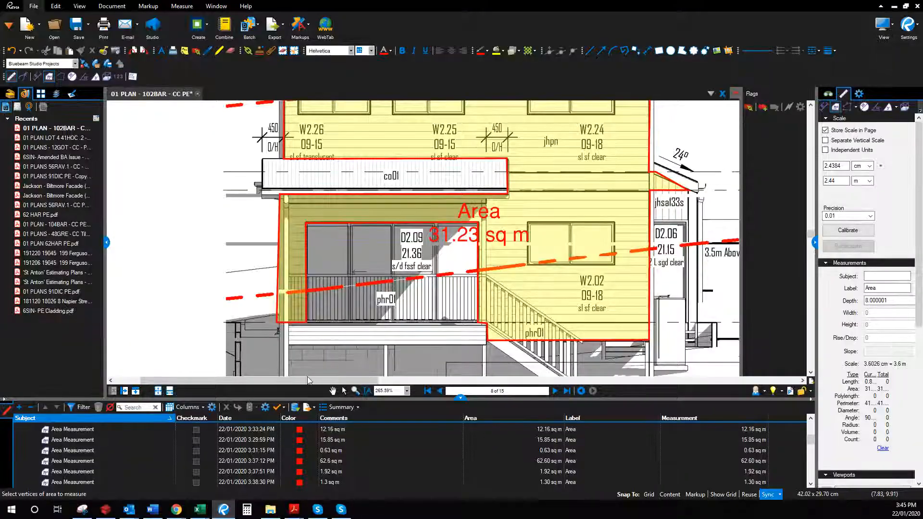
left_click(486, 343)
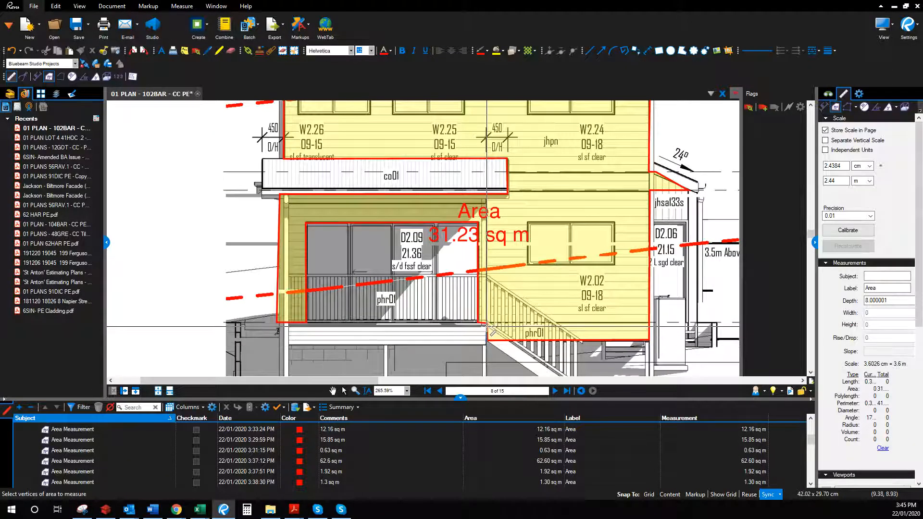
left_click(487, 323)
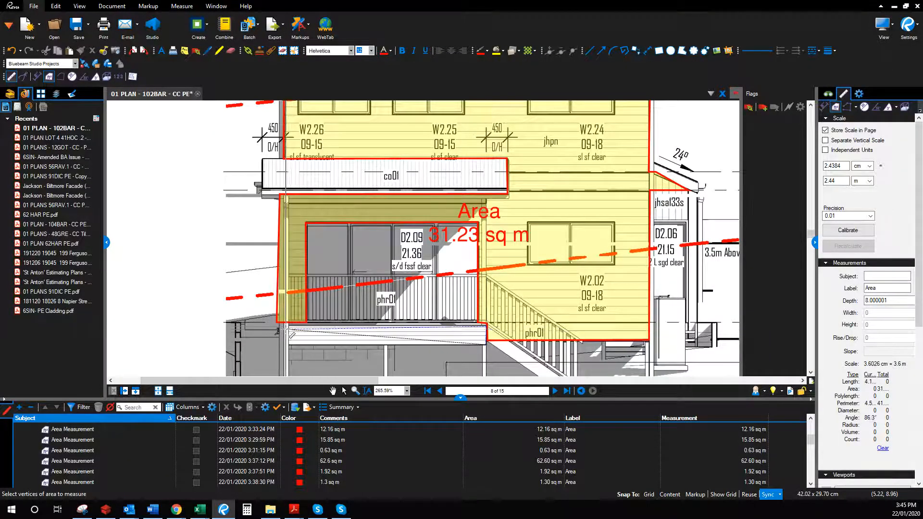
scroll(288, 323, "up", 3)
left_click(290, 329)
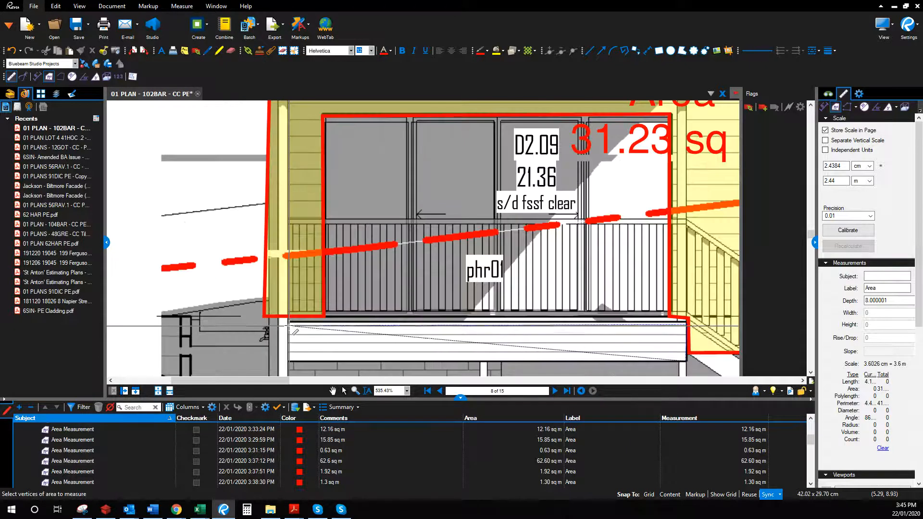
double_click(289, 362)
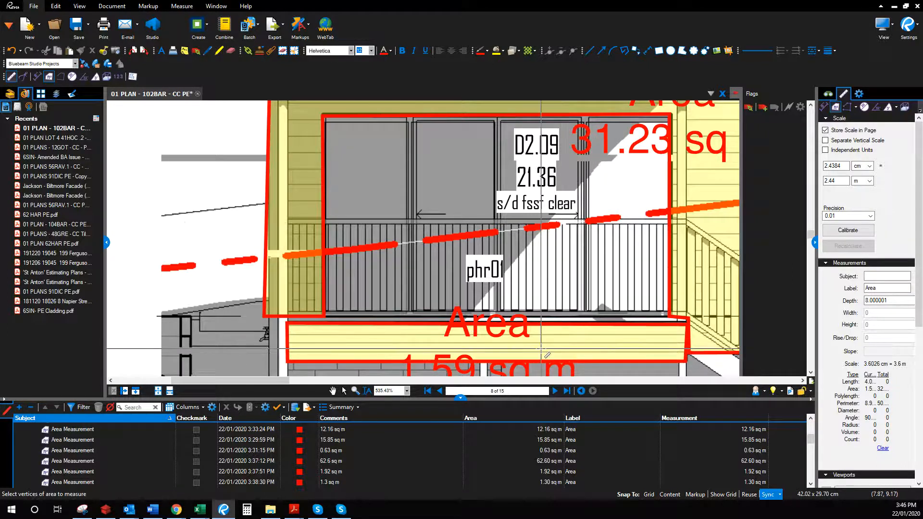
- Switch to Lan Con Qld and duplicate the rear FC cladding labour line with quantity 1.59 m2
mouse_move(107, 514)
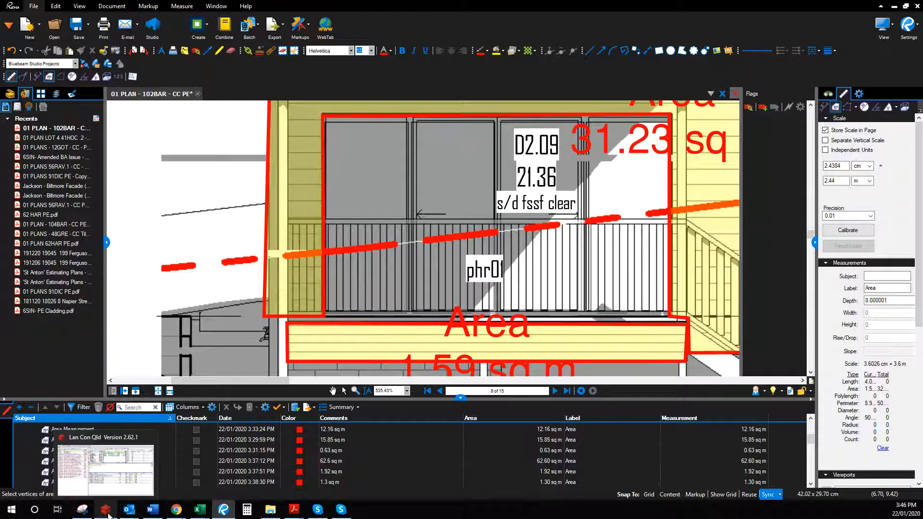
left_click(106, 511)
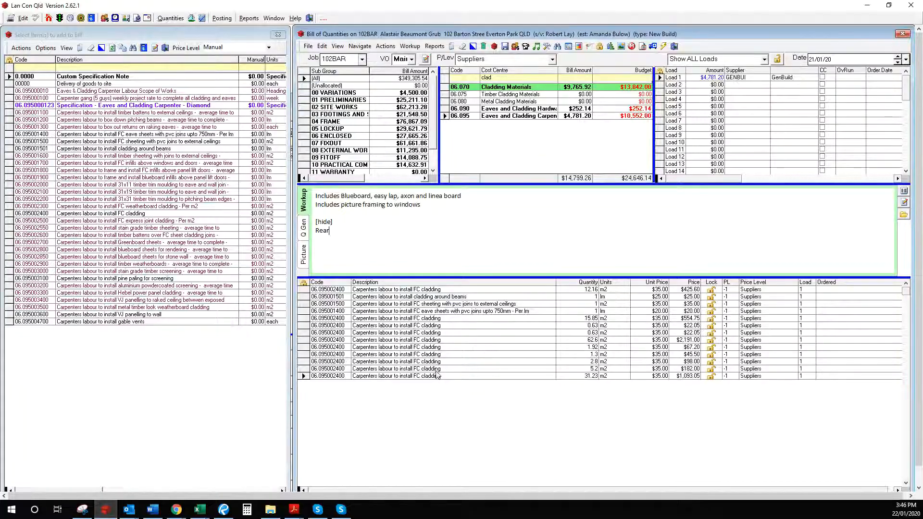
left_click_drag(318, 377, 534, 427)
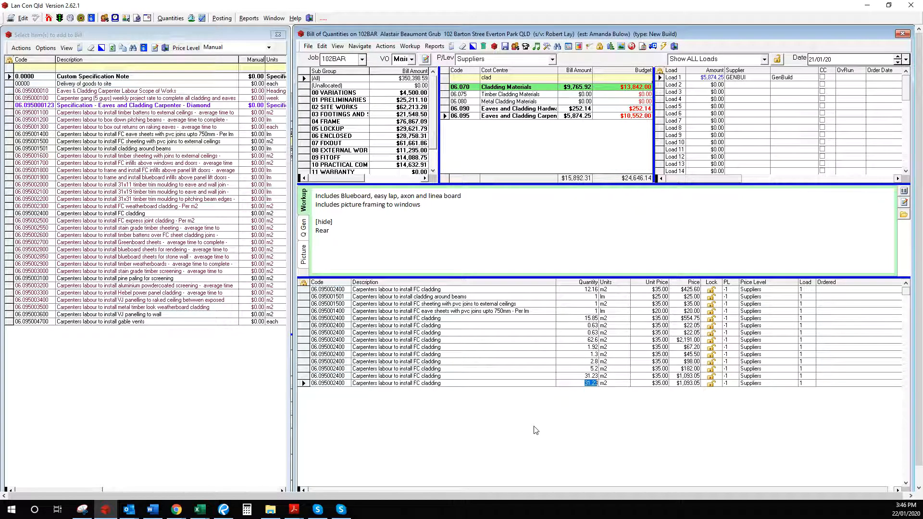
key("Tab")
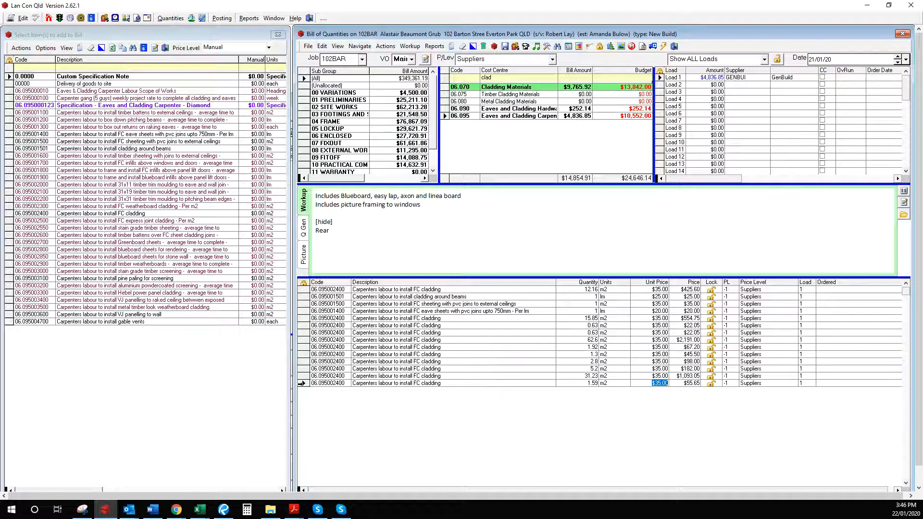
left_click(540, 384)
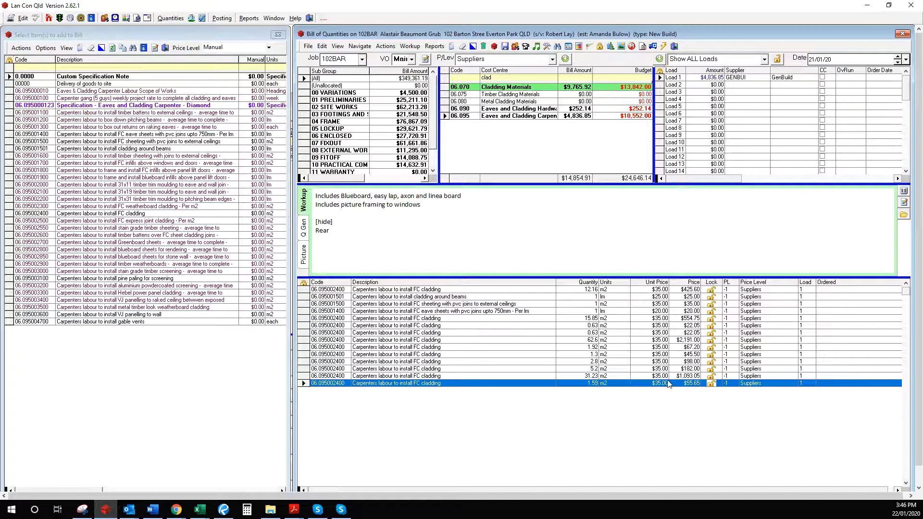
- Review the rear elevation's measured areas in Bluebeam Revu and the Eaves and Cladding Carpenter cost centre in Lan Con Qld
key("alt+Tab")
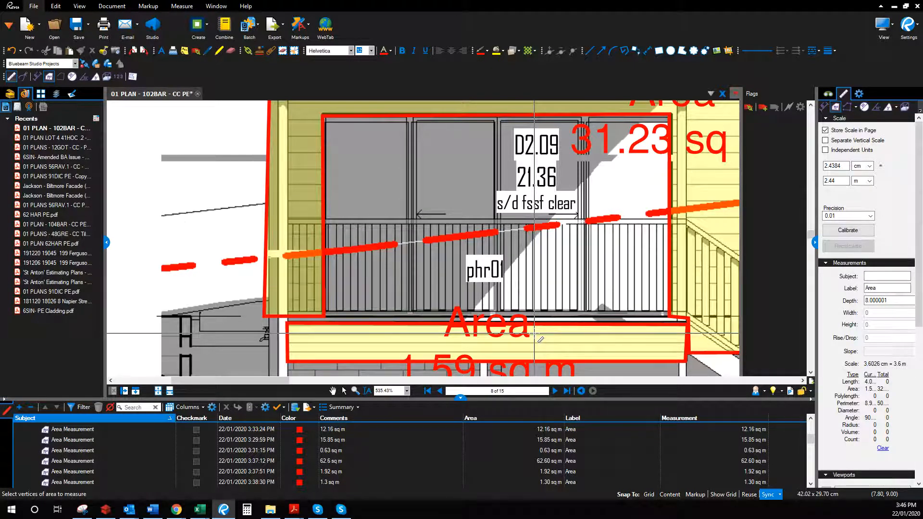
scroll(547, 339, "down", 3)
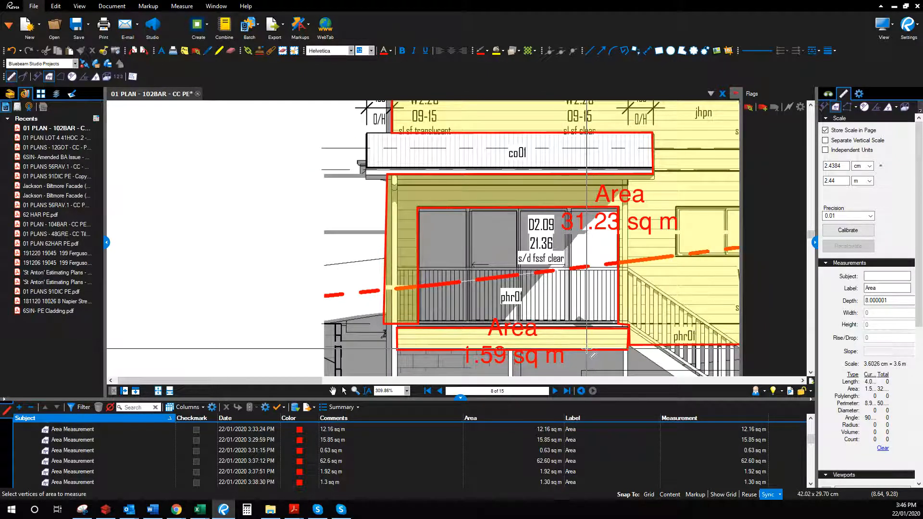
scroll(587, 349, "down", 1)
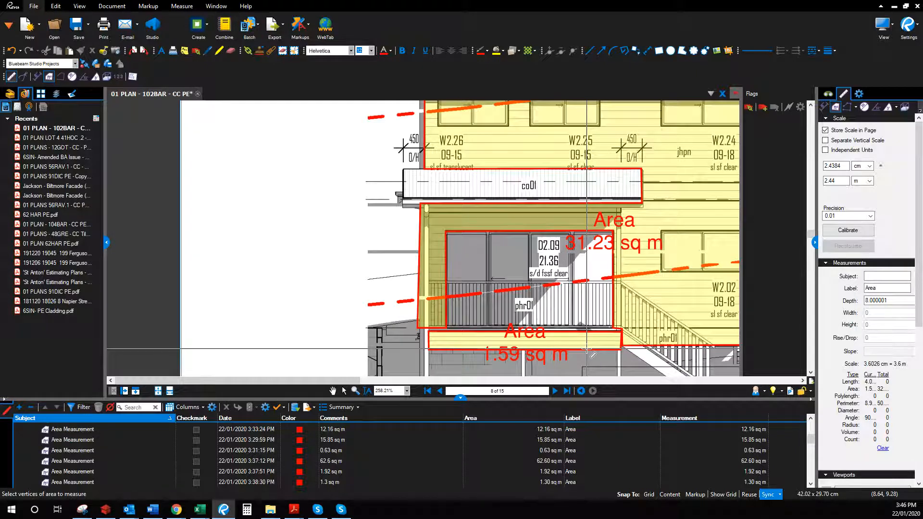
left_click(332, 391)
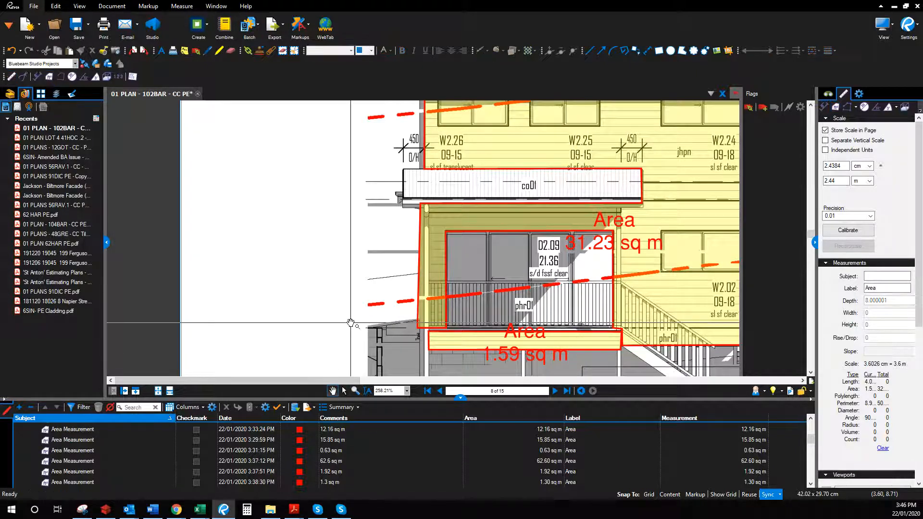
scroll(356, 353, "down", 3)
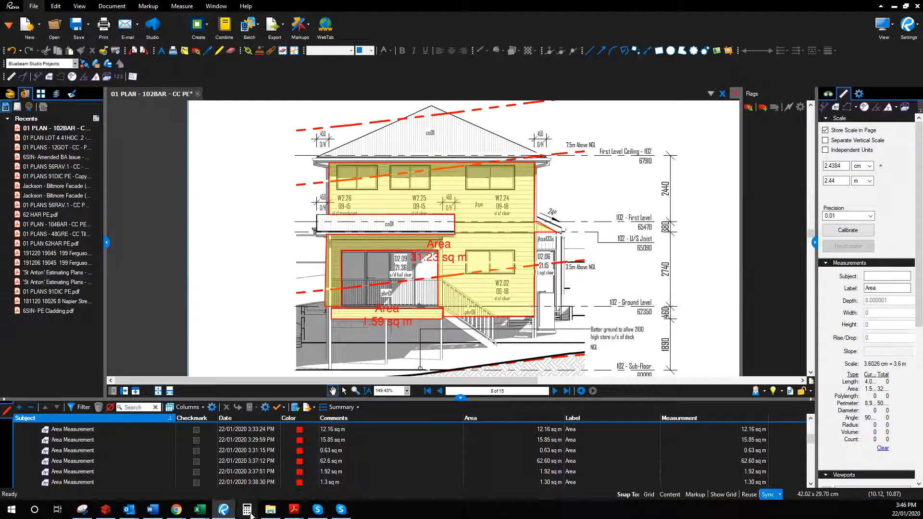
left_click(107, 511)
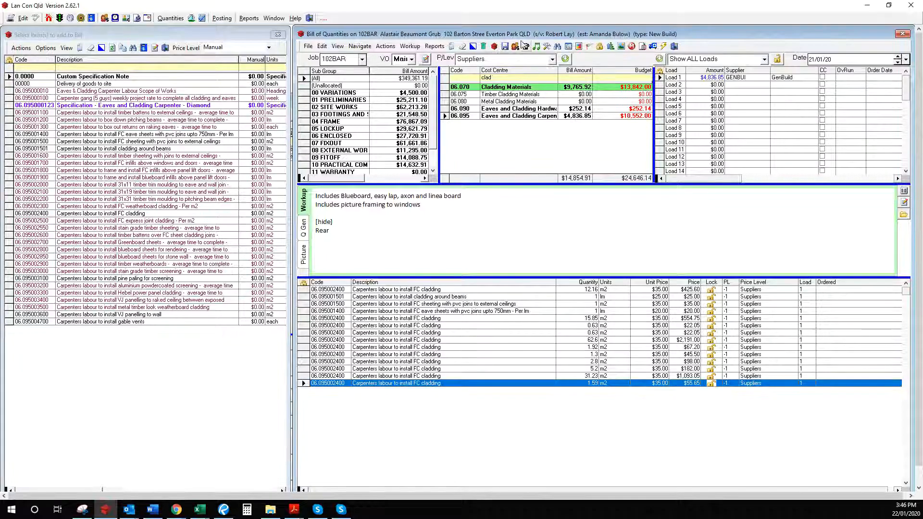
left_click(555, 117)
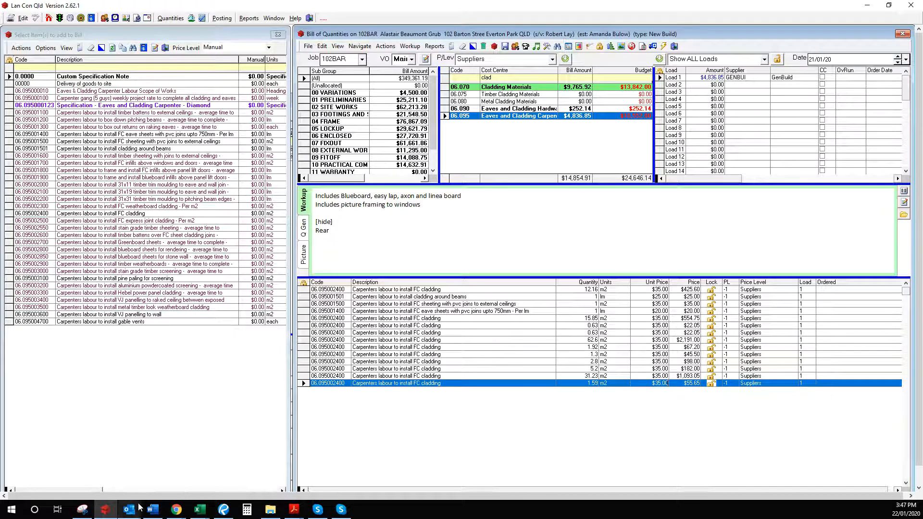
- Switch back to Bluebeam Revu and examine the cladding on the Right Side Elevation - 102 (North)
left_click(224, 509)
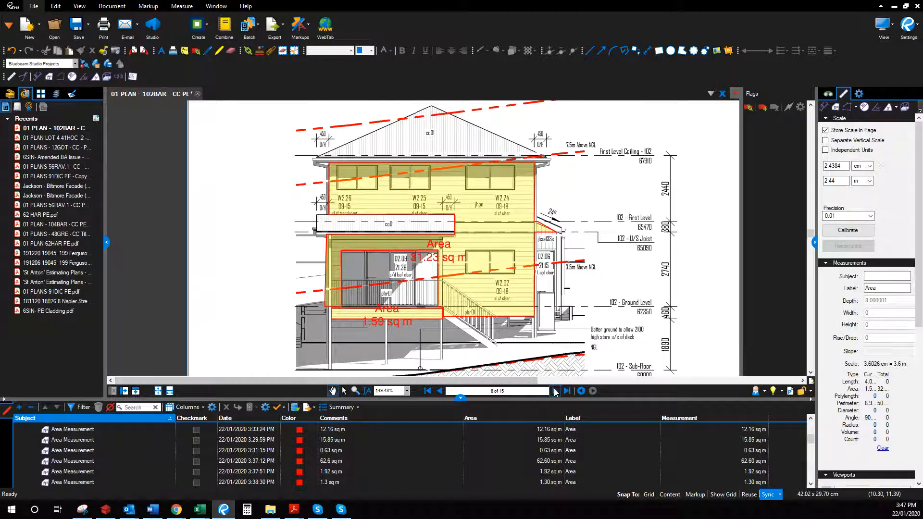
scroll(339, 373, "down", 3)
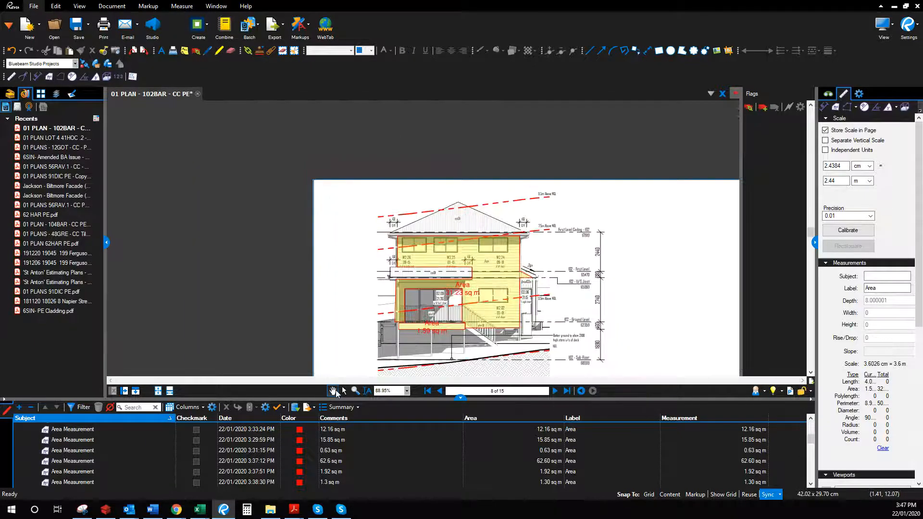
left_click_drag(347, 333, 305, 188)
scroll(411, 307, "up", 3)
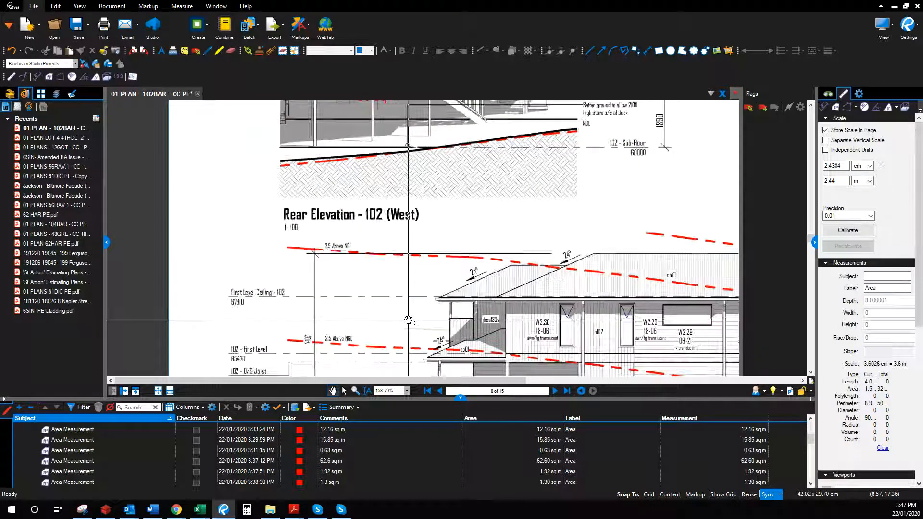
left_click_drag(414, 372, 278, 259)
scroll(281, 265, "down", 2)
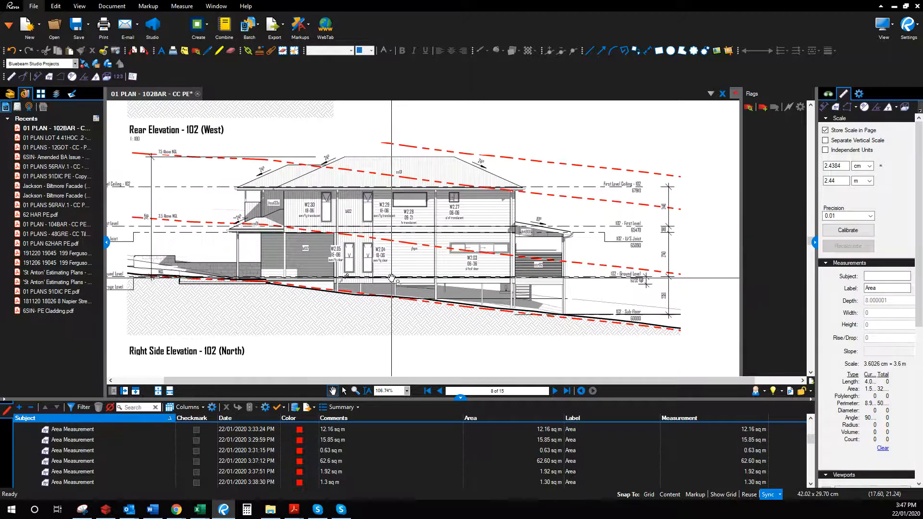
scroll(394, 298, "up", 4)
scroll(362, 237, "down", 3)
mouse_move(362, 238)
left_mouse_down()
mouse_move(442, 314)
mouse_move(439, 296)
left_mouse_up()
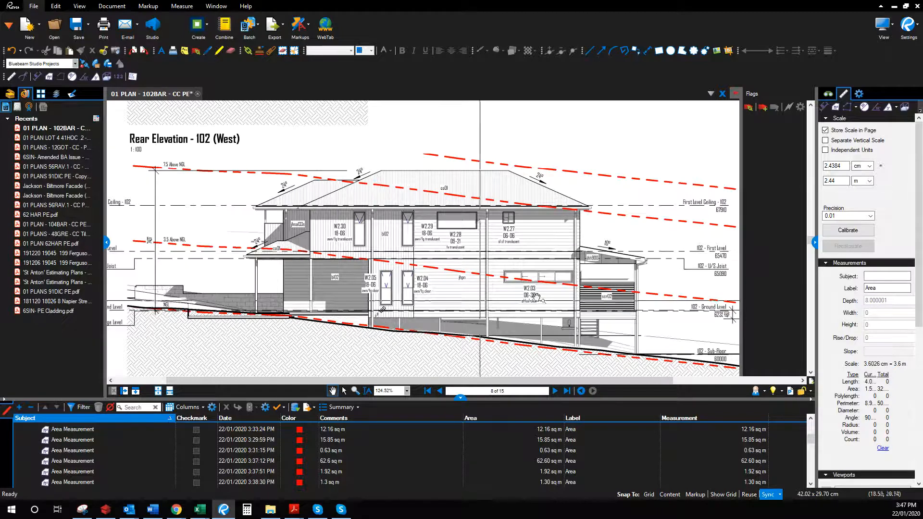
scroll(524, 289, "up", 2)
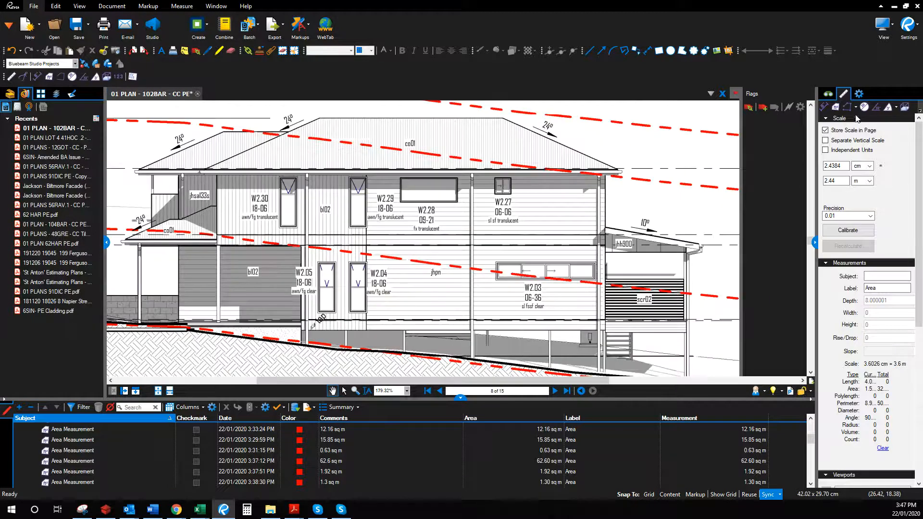
- Start an area measurement on the right side elevation around the jhh900 cladding and trace up the adjoining wall edge to the eaves
left_click(835, 108)
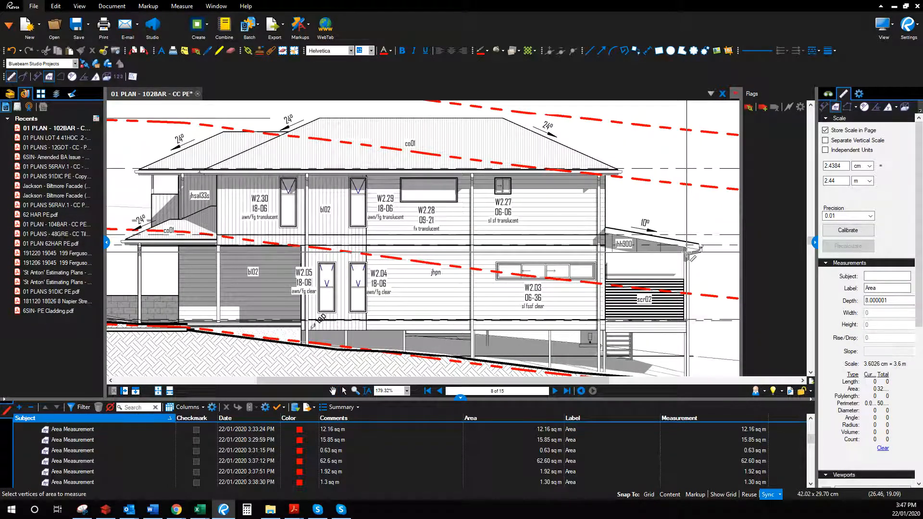
scroll(688, 246, "up", 2)
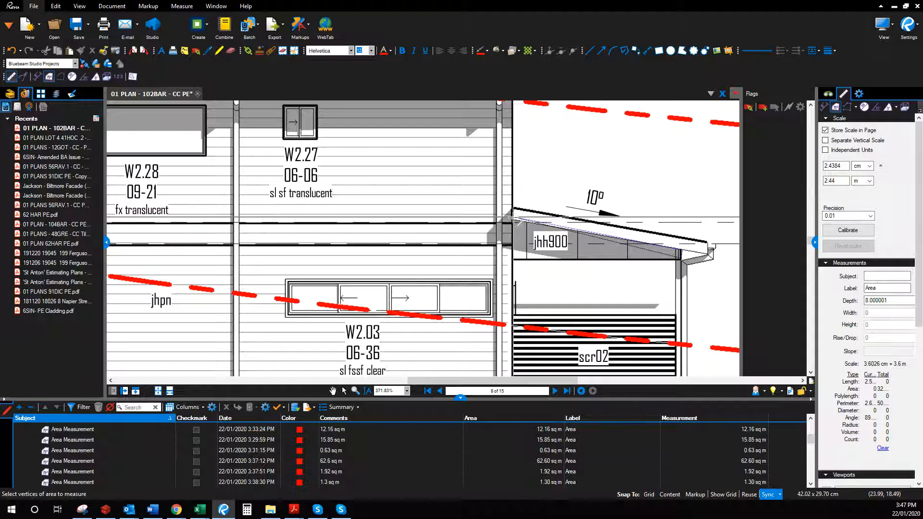
left_click(514, 222)
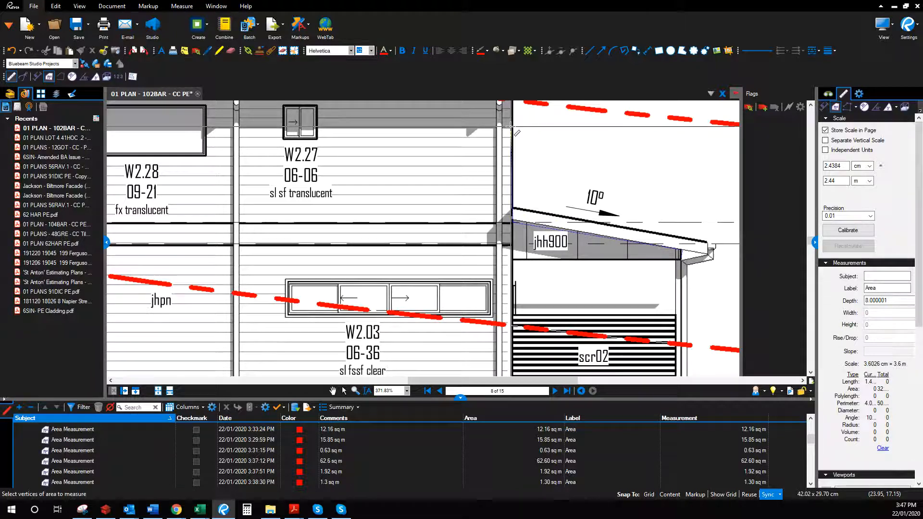
scroll(513, 127, "up", 1)
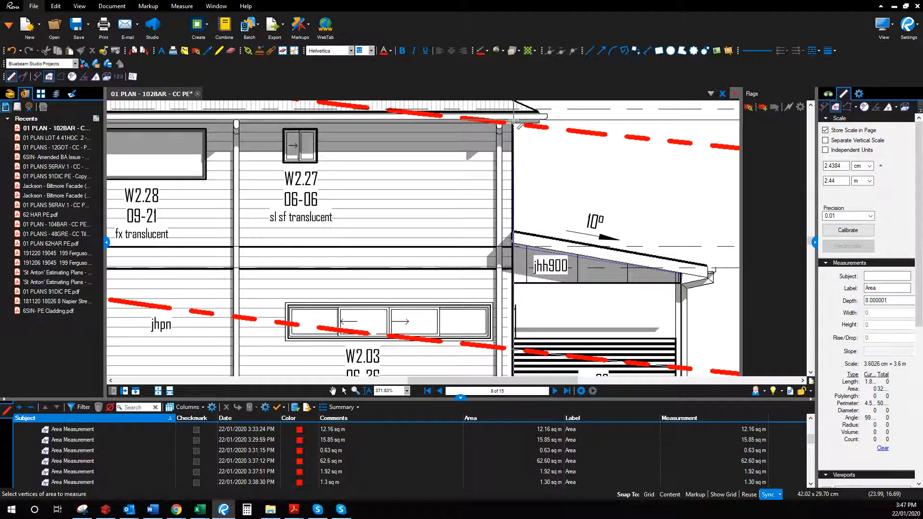
- Continue the area outline along the eaves and around the stepped jhsal33s cladding and co01 roof line, down to the bl02 wall's upper edge
scroll(514, 120, "left", 10)
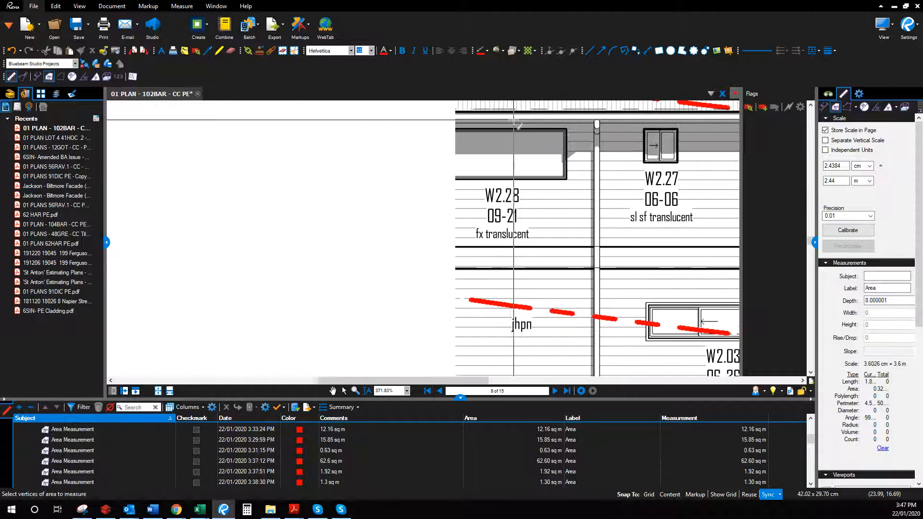
scroll(514, 120, "left", 8)
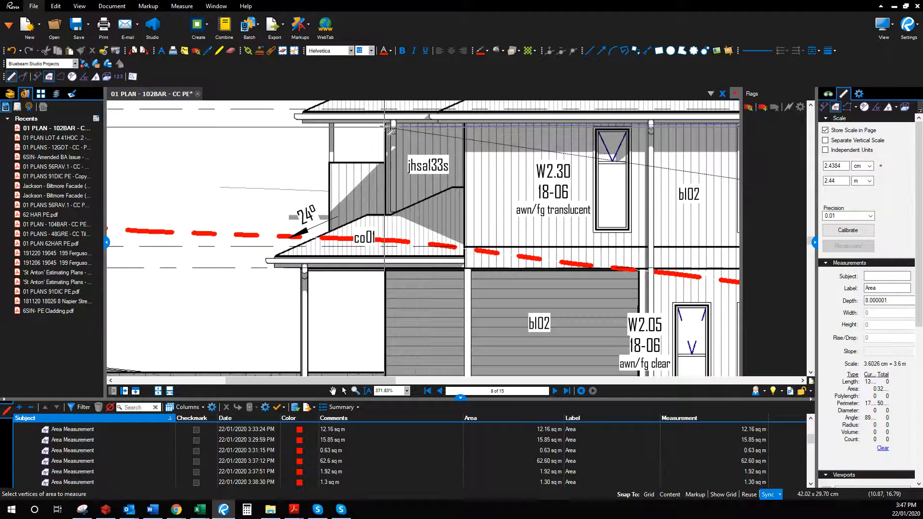
left_click(385, 125)
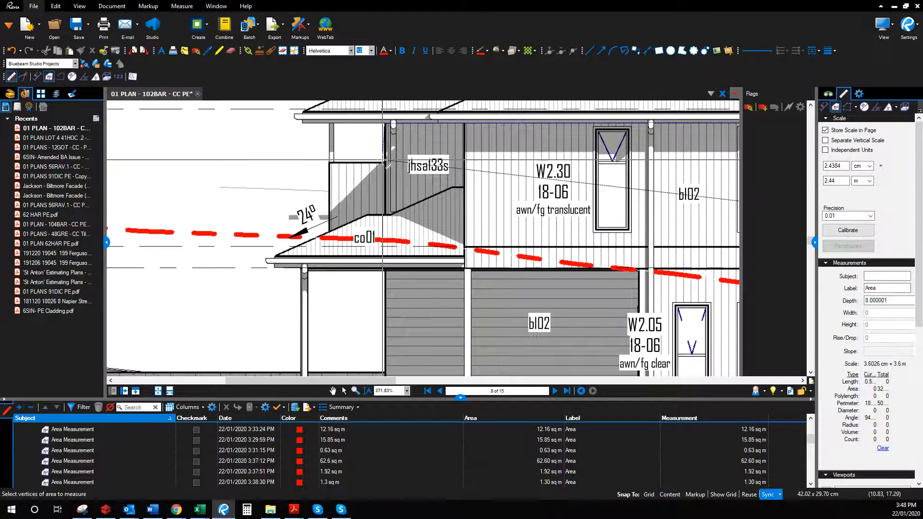
left_click(385, 162)
left_click(330, 162)
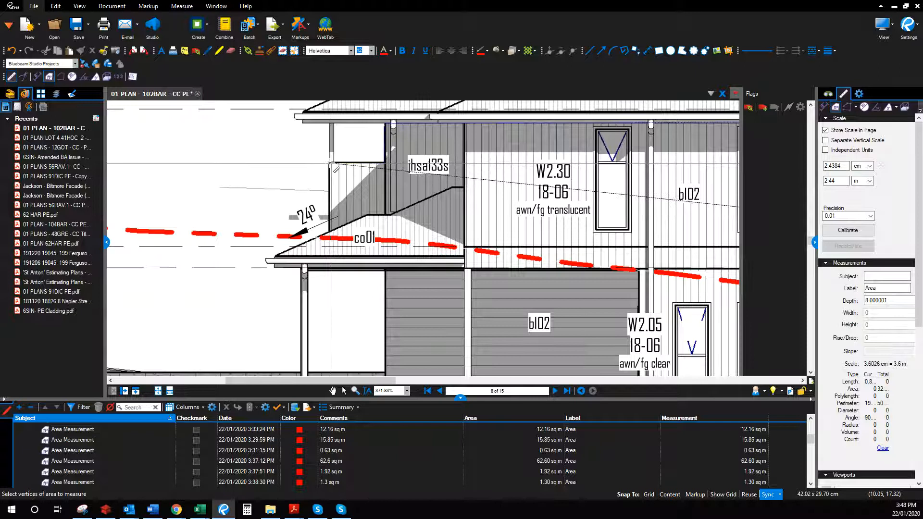
left_click(330, 215)
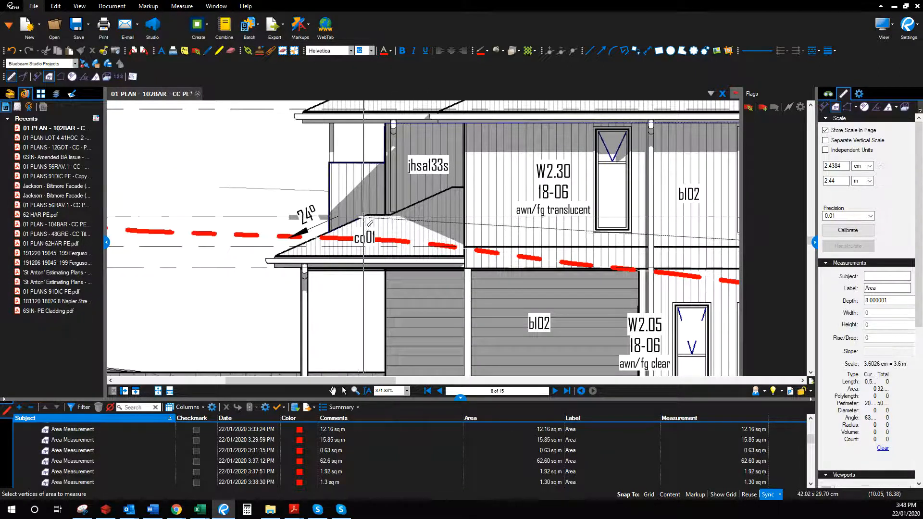
left_click(368, 215)
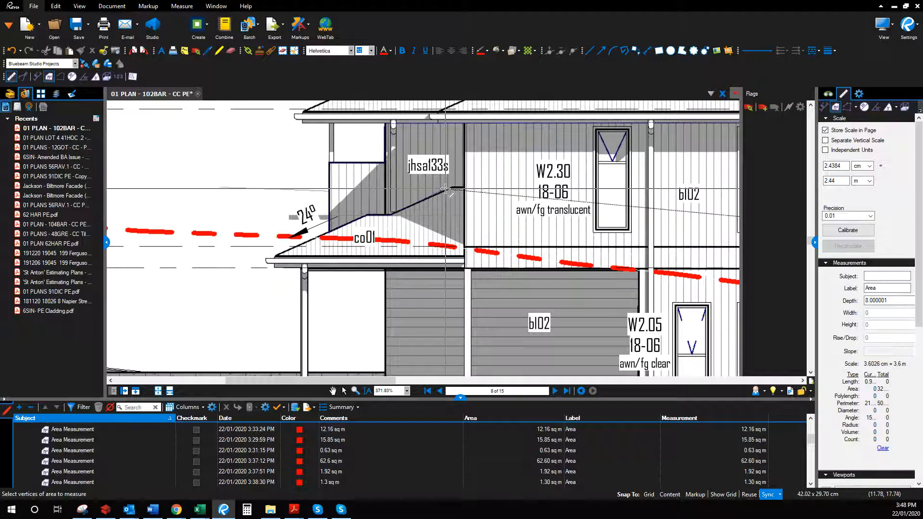
left_click(464, 187)
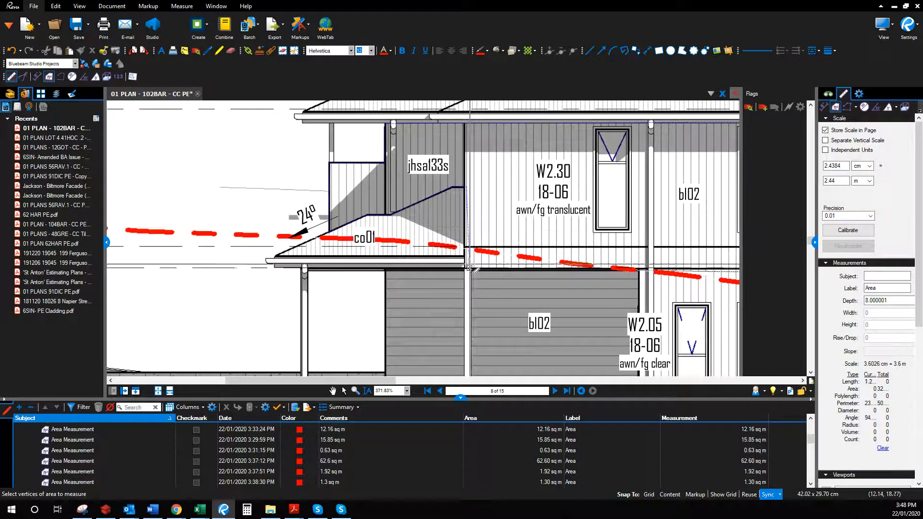
left_click(465, 268)
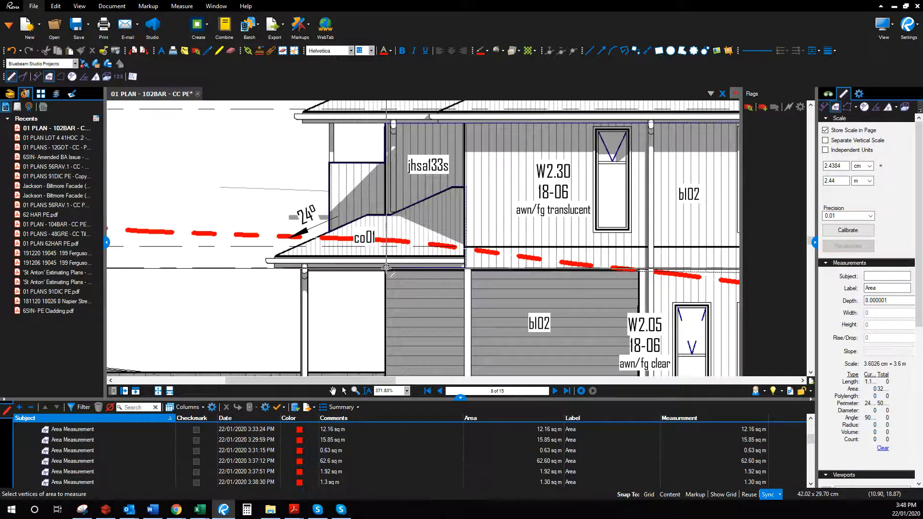
- Trace the outline down the bl02 wall, along the cladding's lower edge to the scr02 screen, and close it beneath the jhh900 cladding
scroll(387, 268, "down", 3)
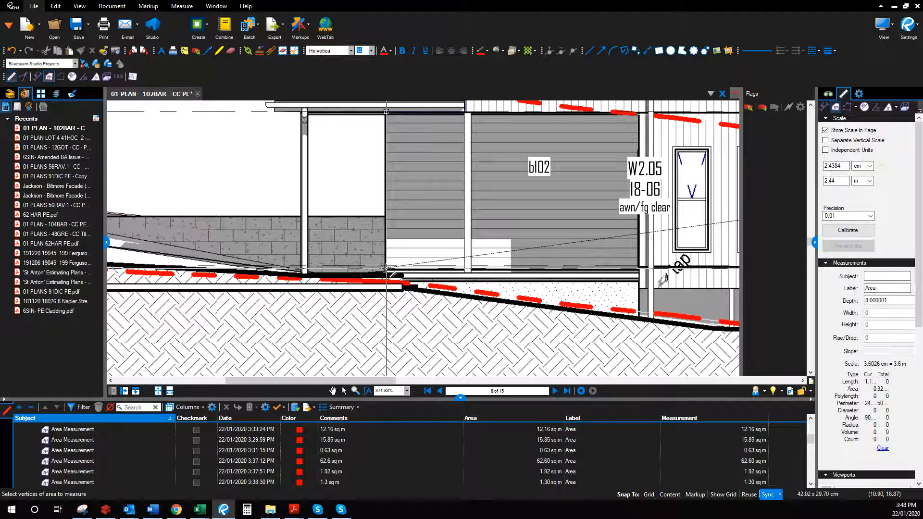
left_click(388, 268)
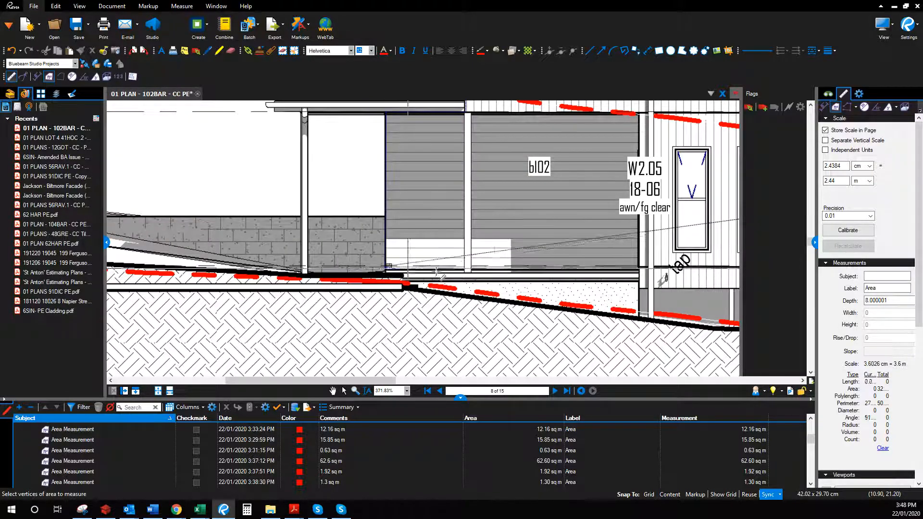
left_click(640, 274)
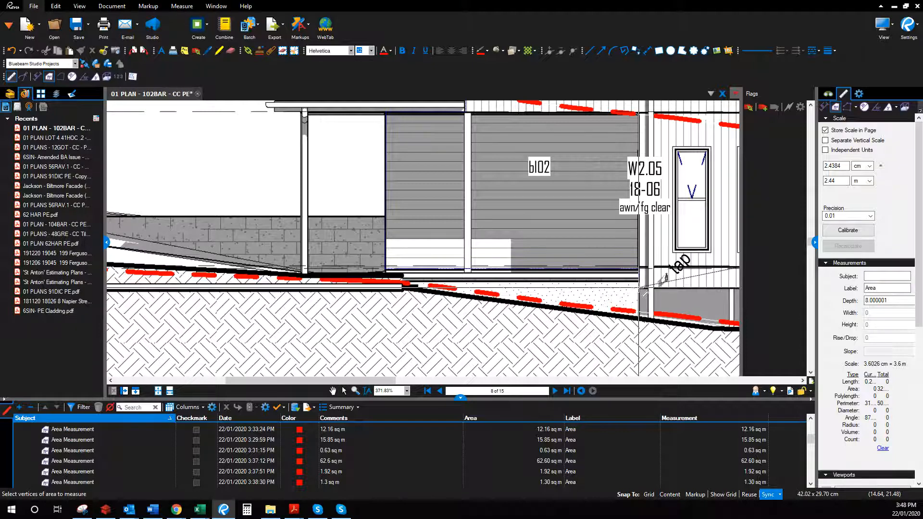
scroll(639, 291, "right", 10)
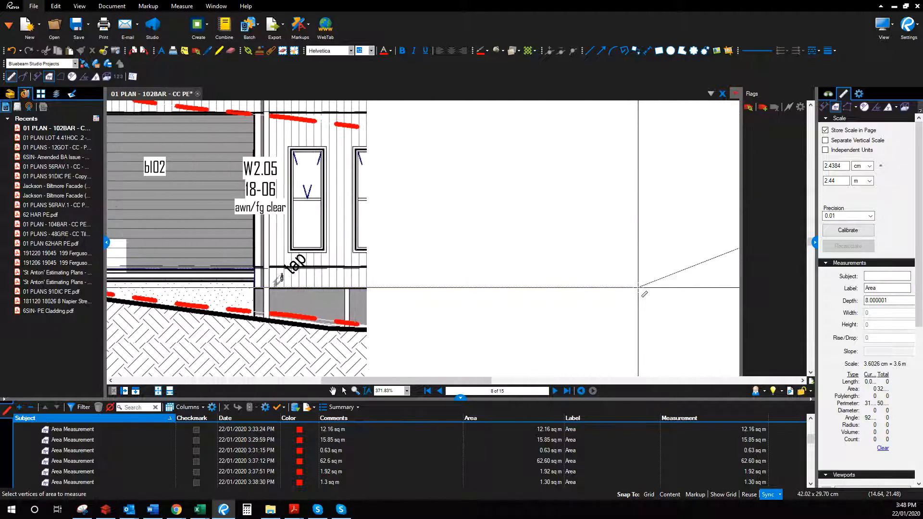
scroll(640, 291, "right", 10)
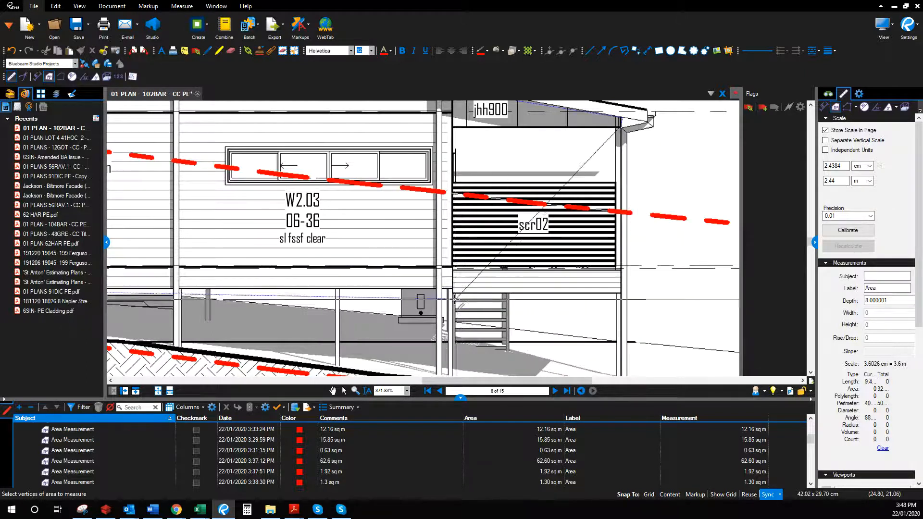
left_click(452, 287)
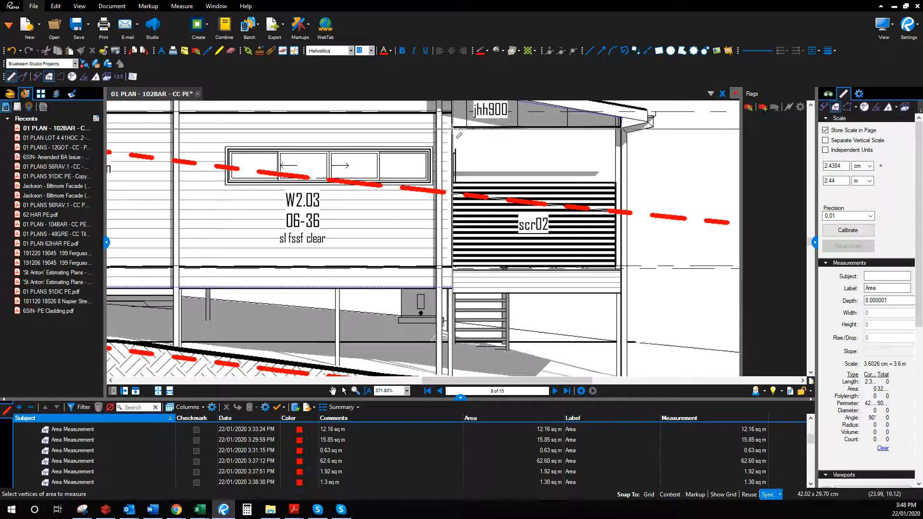
double_click(453, 127)
scroll(347, 272, "down", 5)
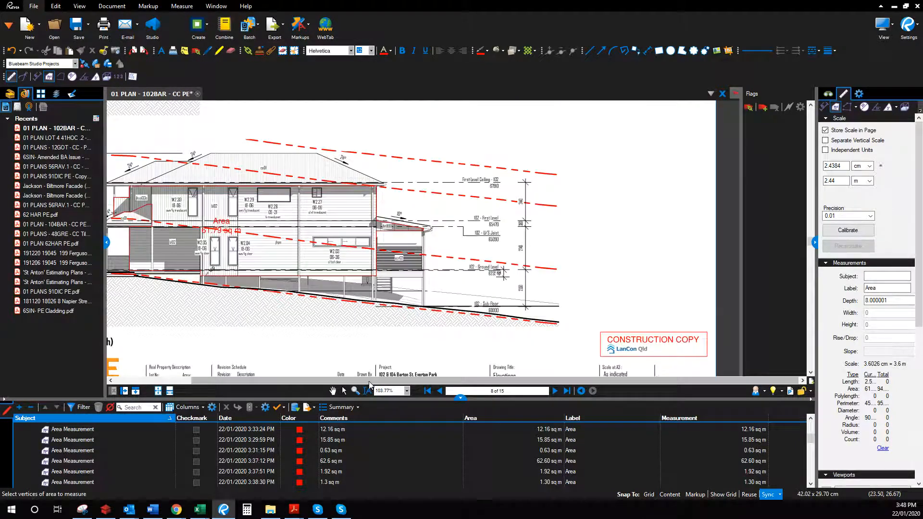
- Give the right side elevation's area measurement a translucent light yellow fill
left_click(343, 392)
left_click(377, 213)
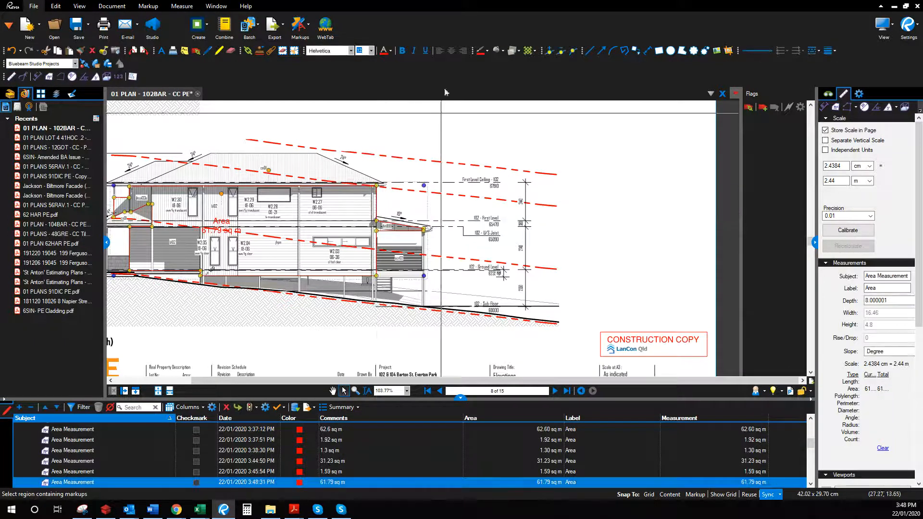
left_click(505, 51)
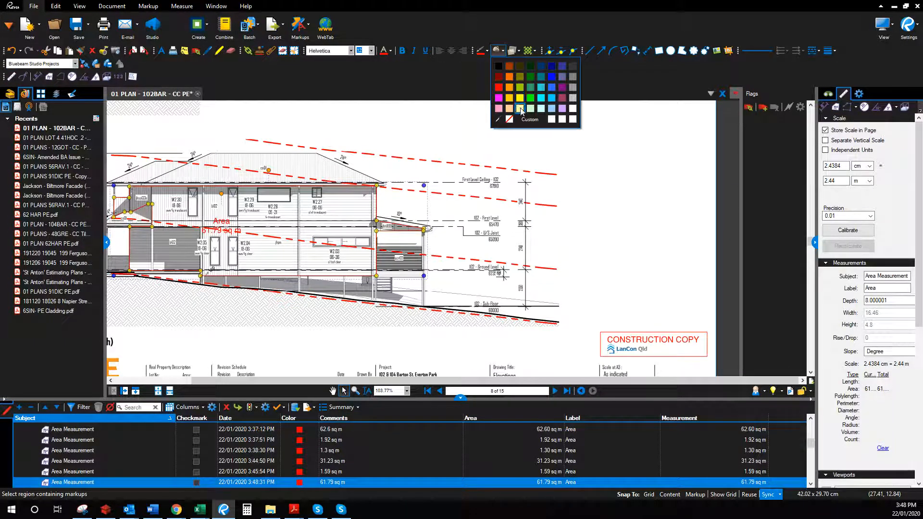
left_click(521, 110)
left_click(514, 50)
left_click(534, 121)
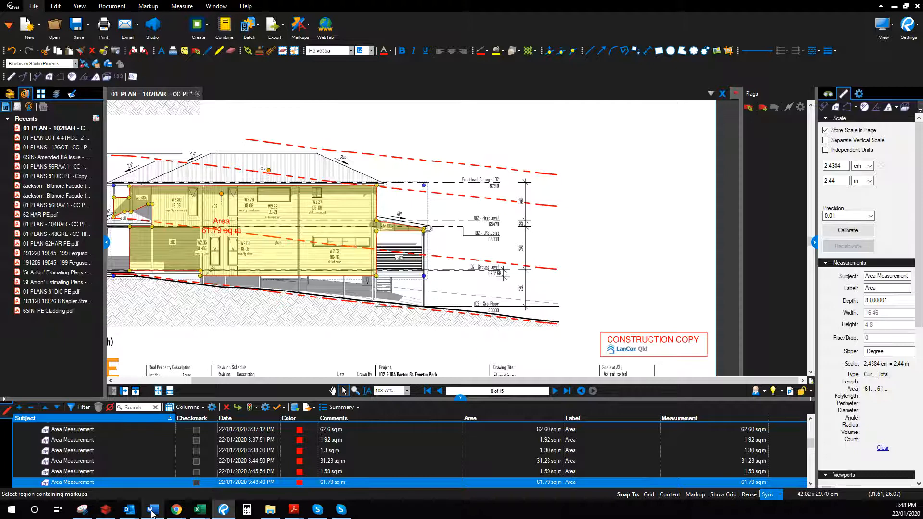
- Switch to the job's bill of quantities, duplicate the last FC cladding labour line and set the copy's quantity to 61.79 m2
mouse_move(152, 513)
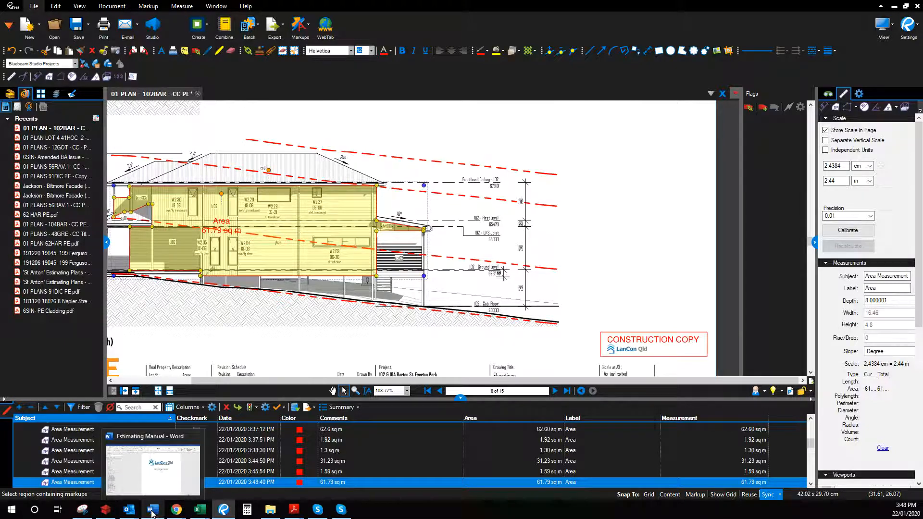
left_click(106, 509)
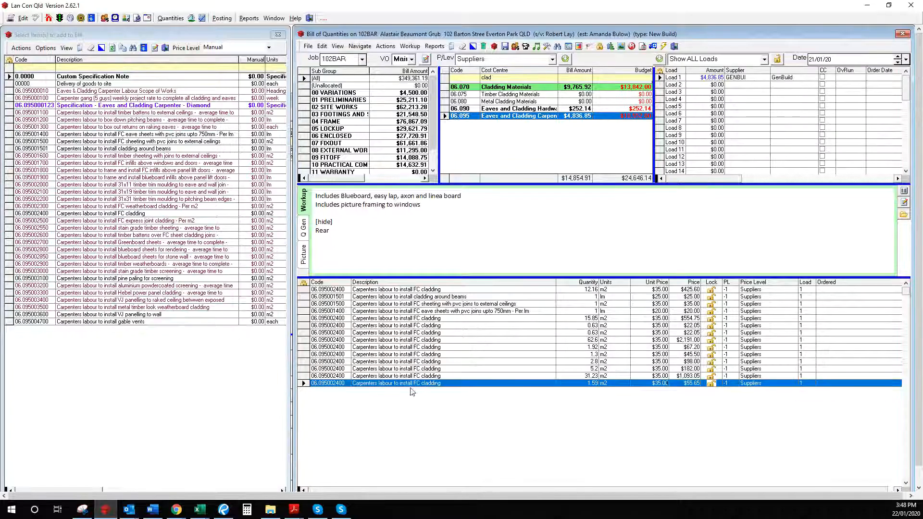
key("ctrl+c")
key("ctrl+v")
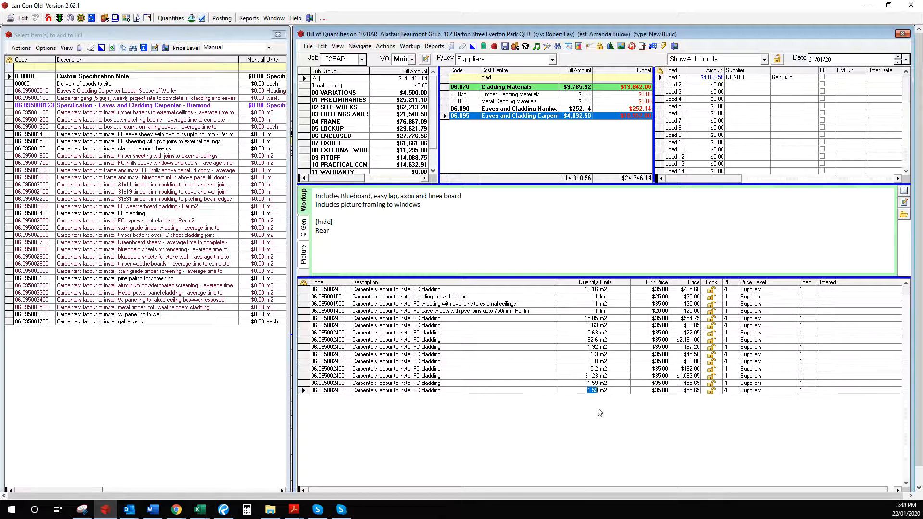
type("61.79")
key("Tab")
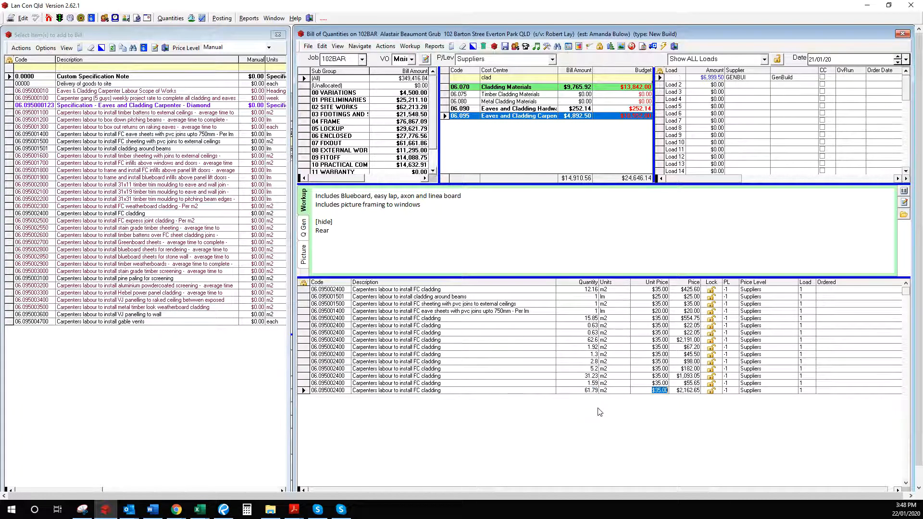
- Duplicate the 61.79 m2 FC cladding labour line, check the plan's elevation, and set the copy's quantity to -2.16 m2 as a deduction
left_click(304, 391)
key("ctrl+c")
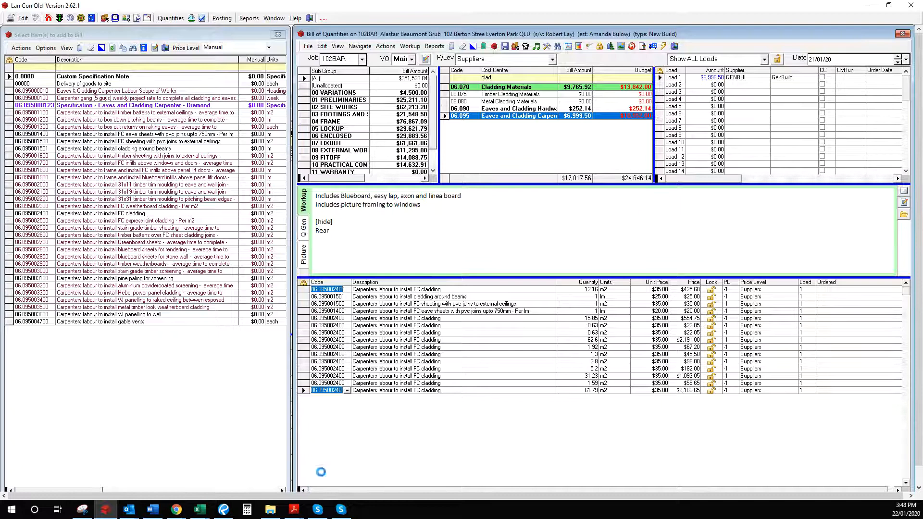
key("ctrl+v")
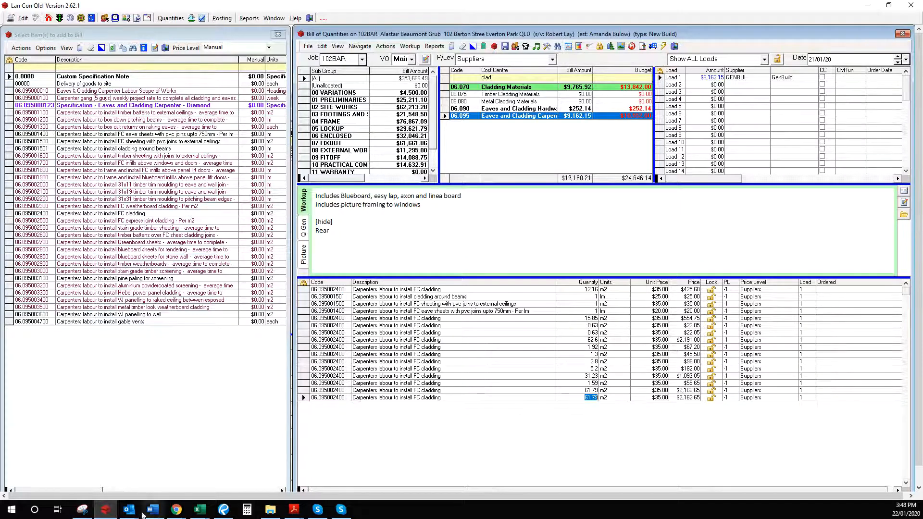
left_click(230, 511)
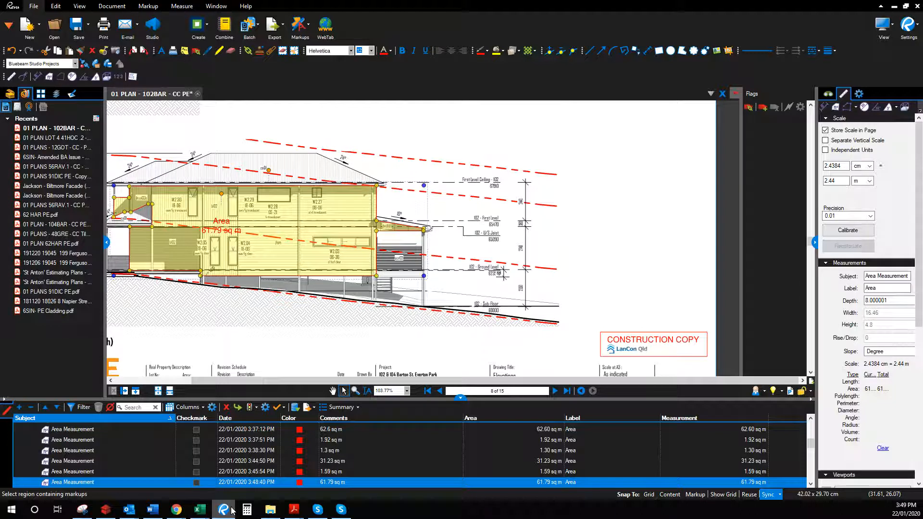
key("alt+Tab")
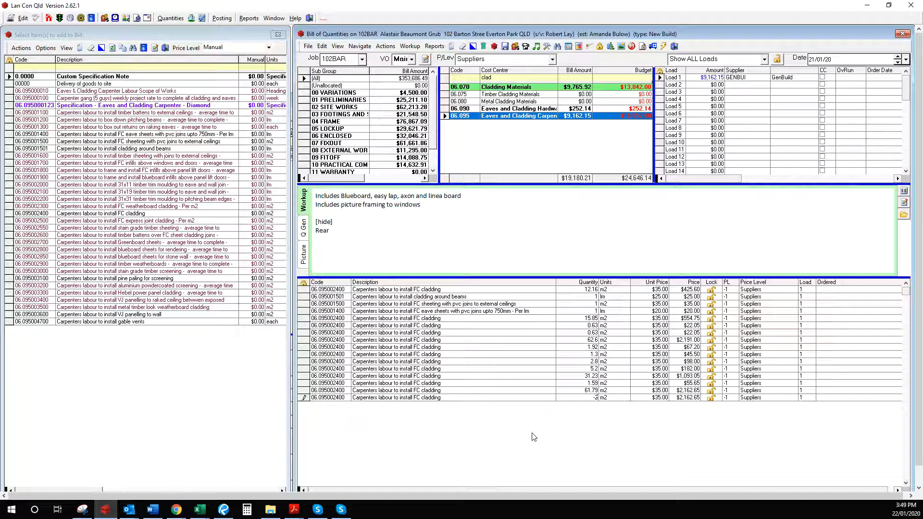
type("6")
key("Tab")
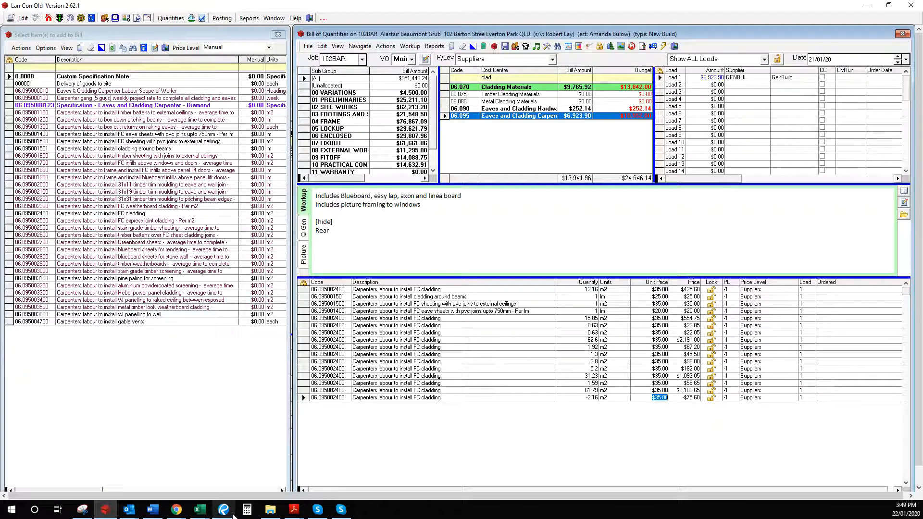
- In Bluebeam Revu, measure the area of the narrow cladding strip directly below the scr02 screen on the right side elevation
left_click(224, 510)
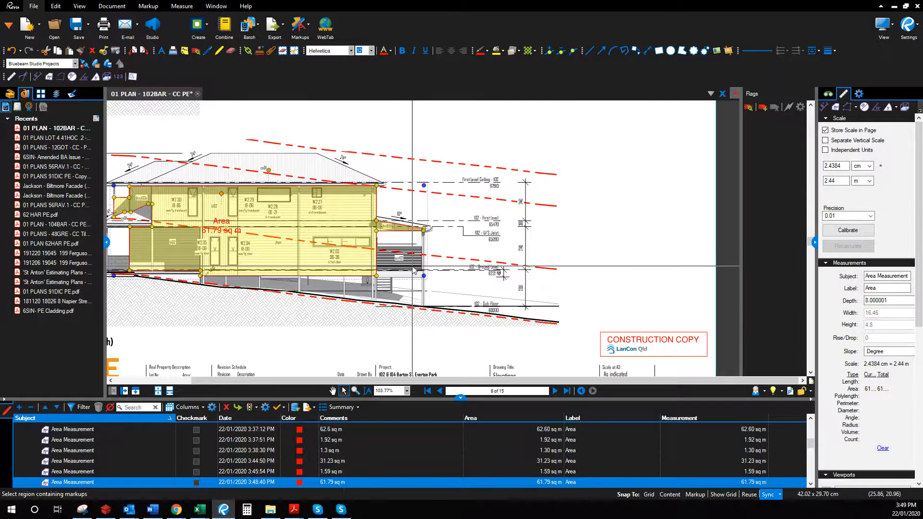
scroll(413, 271, "up", 8)
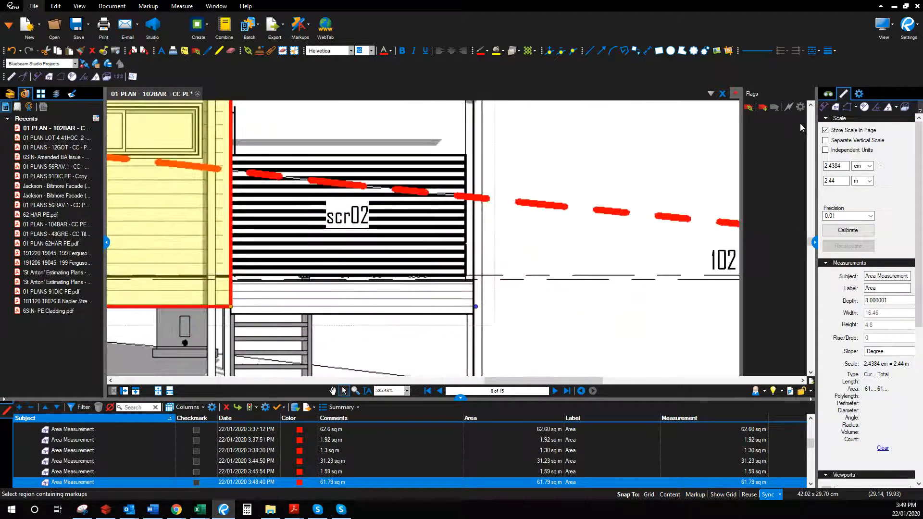
key("shift+alt+a")
left_click(473, 316)
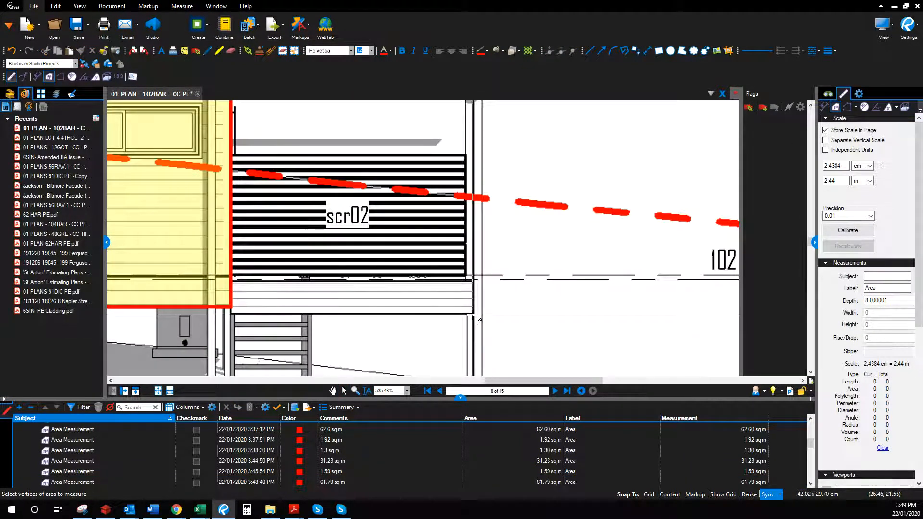
left_click(472, 280)
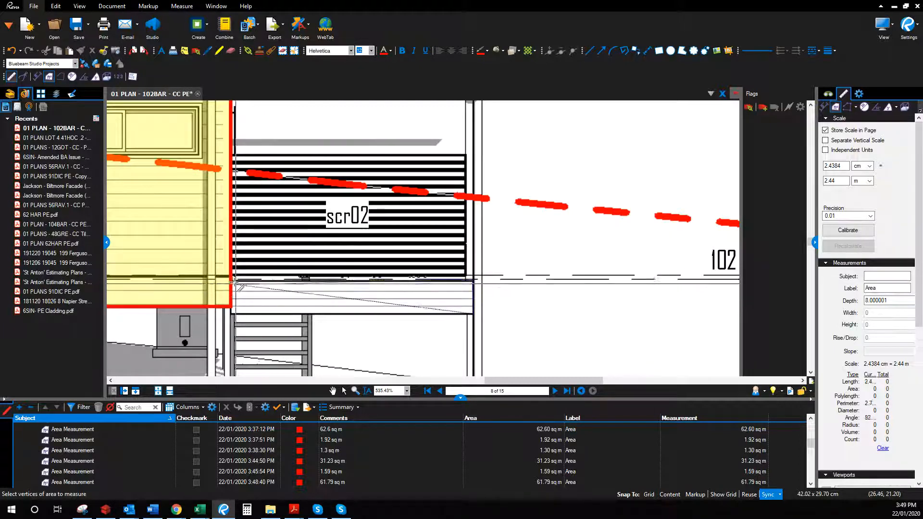
left_click(231, 284)
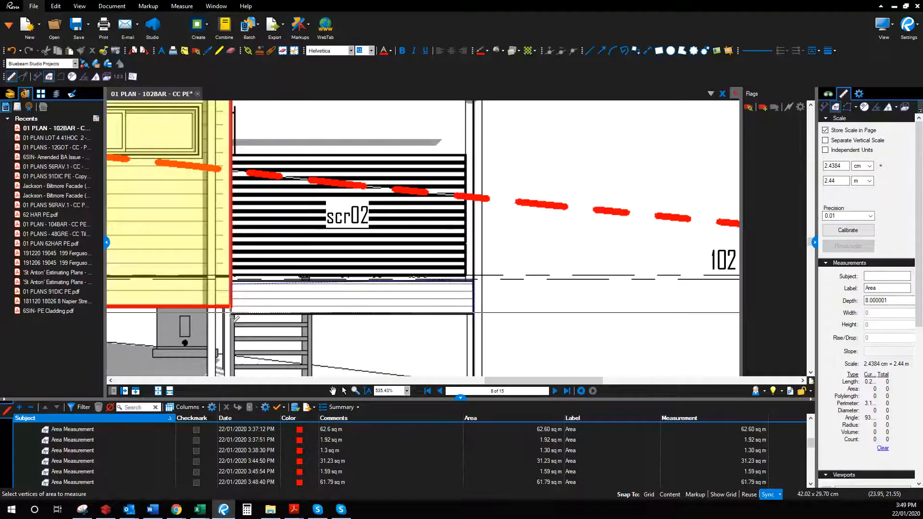
double_click(233, 314)
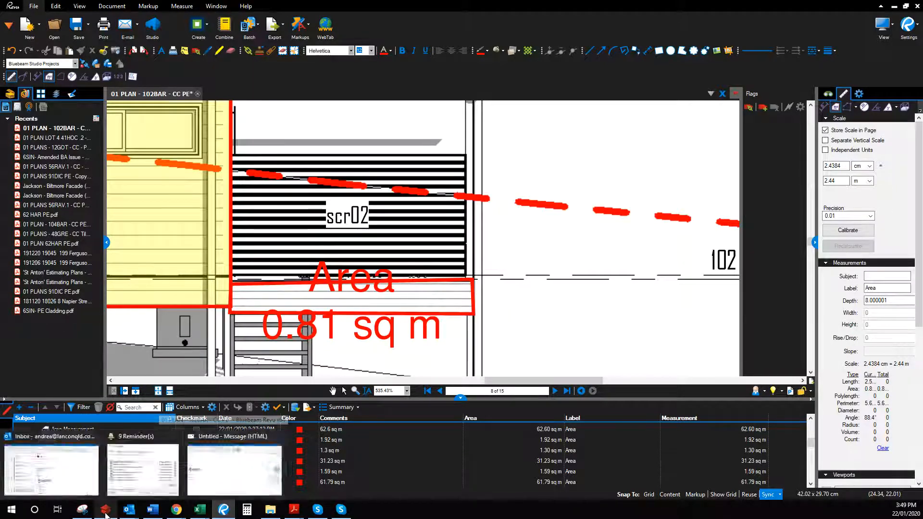
- Switch to the bill of quantities and add another FC cladding labour line with a quantity of 0.81 m2
left_click(105, 511)
left_click_drag(330, 398, 521, 445)
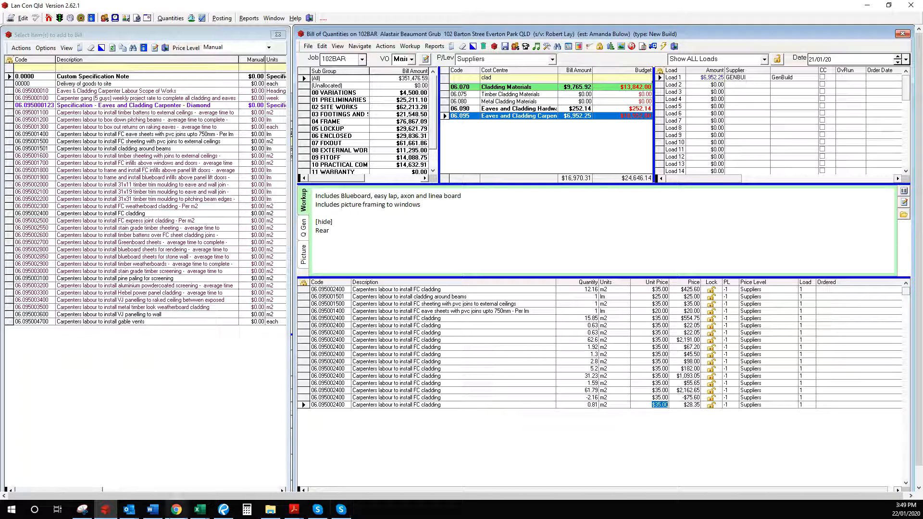
- Return to the plan in Bluebeam Revu and review the rear and right side elevations across the whole sheet
left_click(224, 510)
scroll(347, 380, "down", 10)
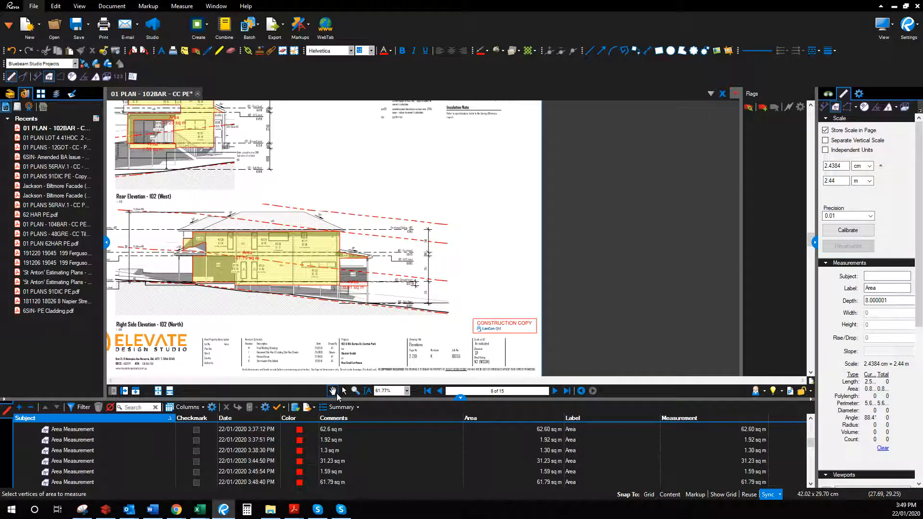
scroll(482, 305, "down", 4)
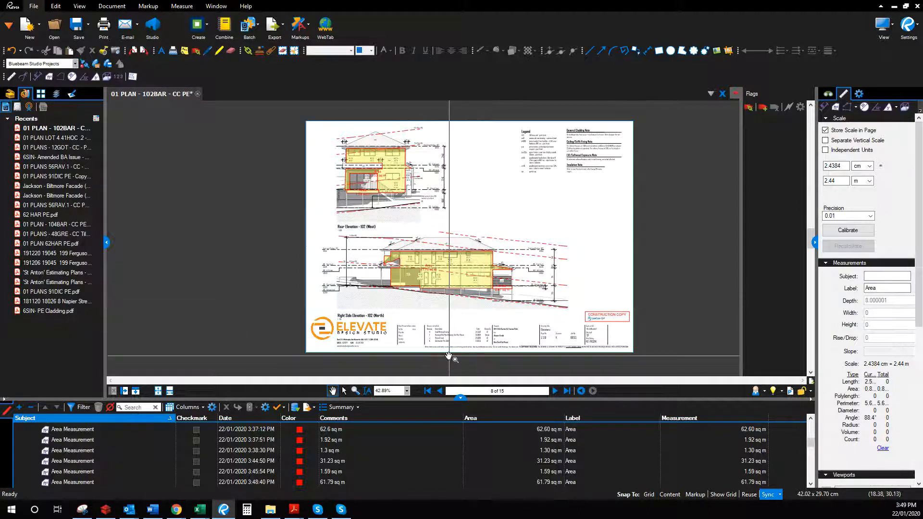
scroll(466, 302, "up", 2)
left_click_drag(436, 303, 463, 357)
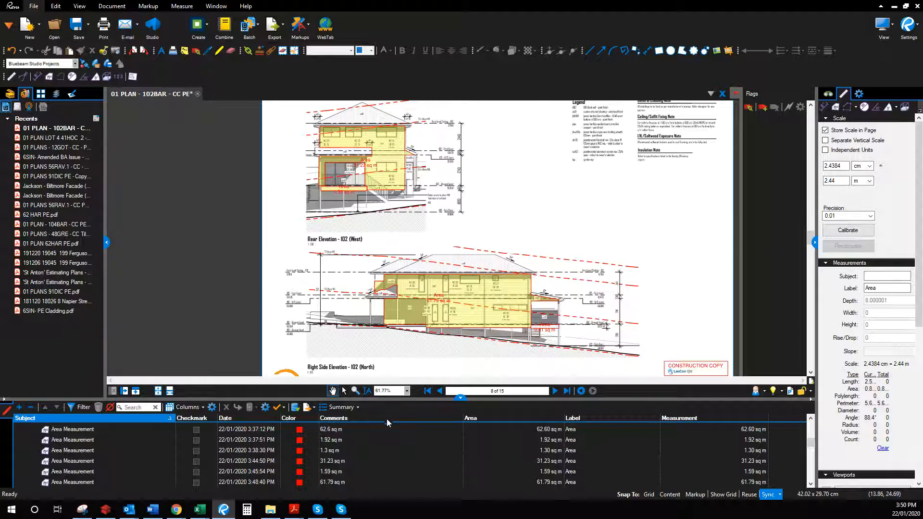
- Switch to the job's specifications folder in File Explorer and open the PDF 02 SPECIFICATIONS 102BAR CC
mouse_move(270, 509)
left_click(270, 461)
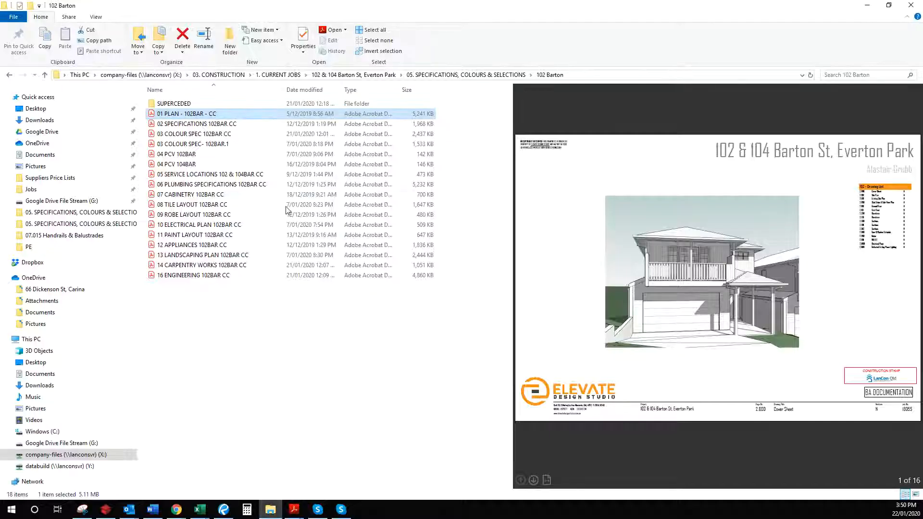
left_click(230, 126)
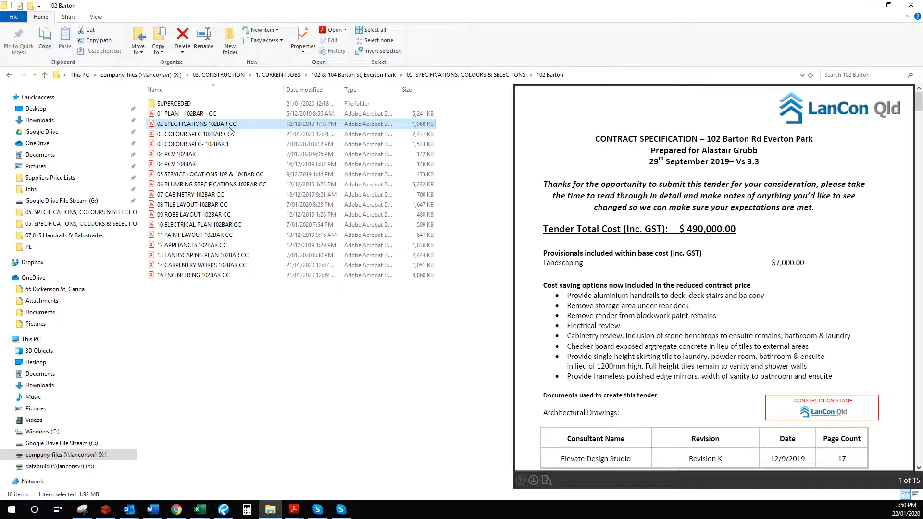
double_click(256, 125)
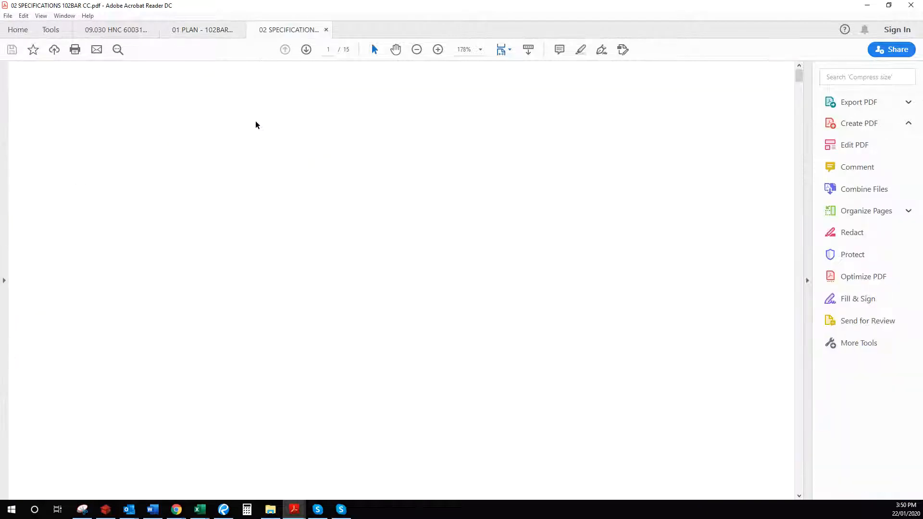
- Search the contract specification for "plast" and read through the linings, stairs, balustrades and floor coverings sections
scroll(418, 319, "down", 3)
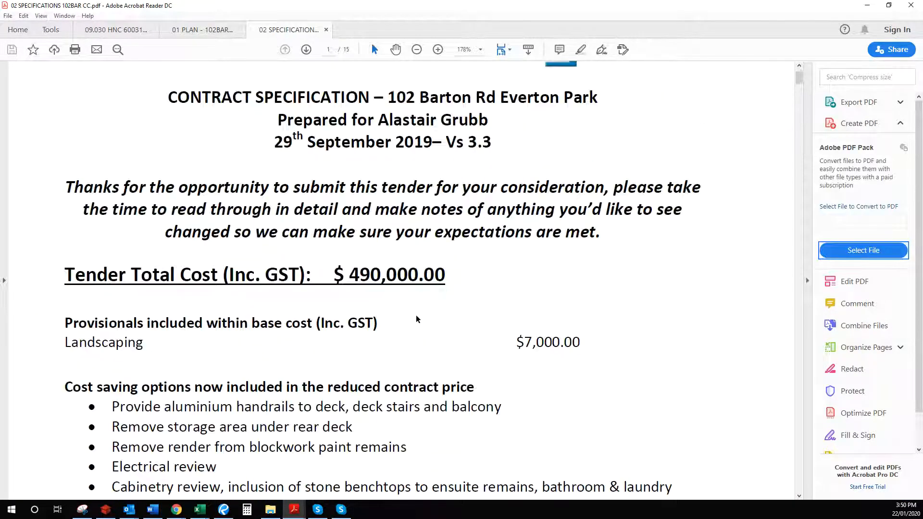
scroll(538, 323, "down", 5)
key("ctrl+f")
type("plast")
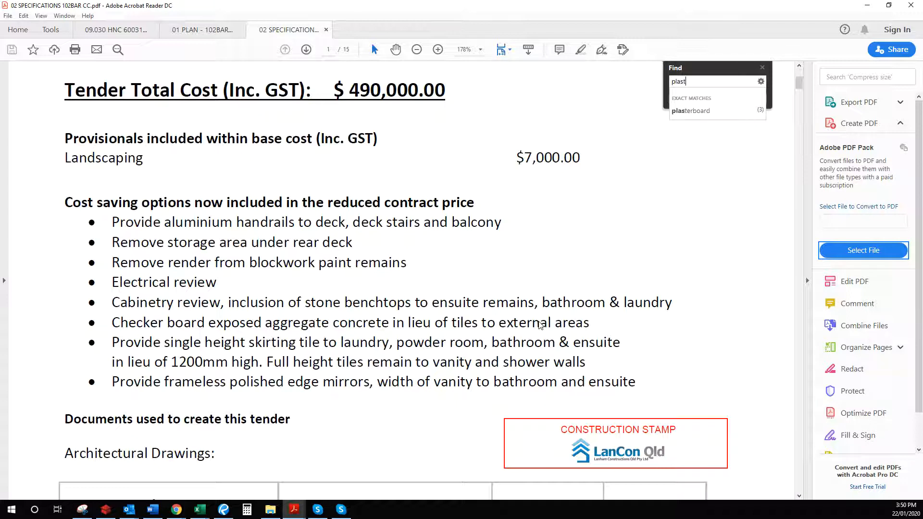
key("Return")
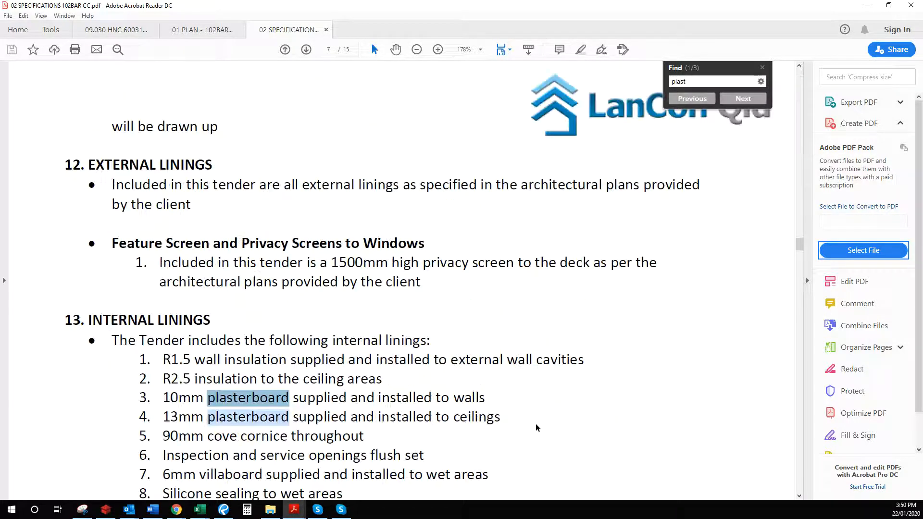
scroll(523, 407, "down", 2)
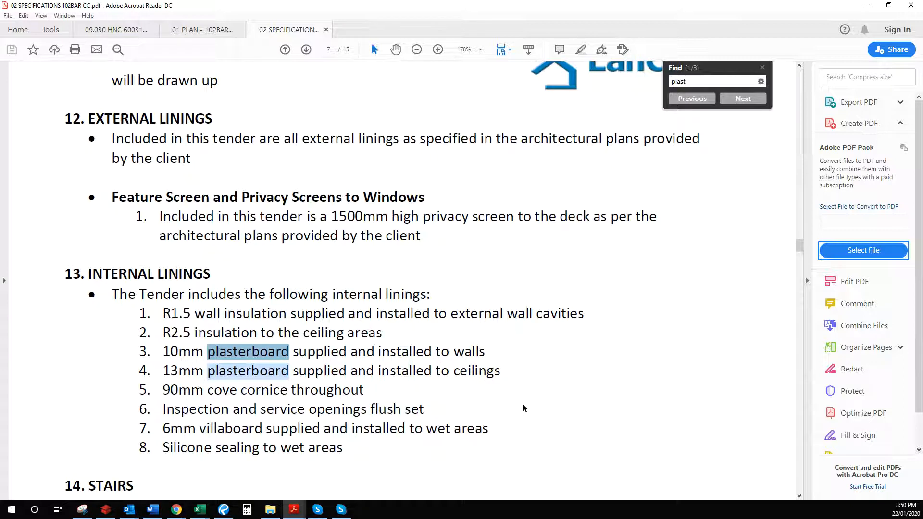
scroll(520, 412, "down", 2)
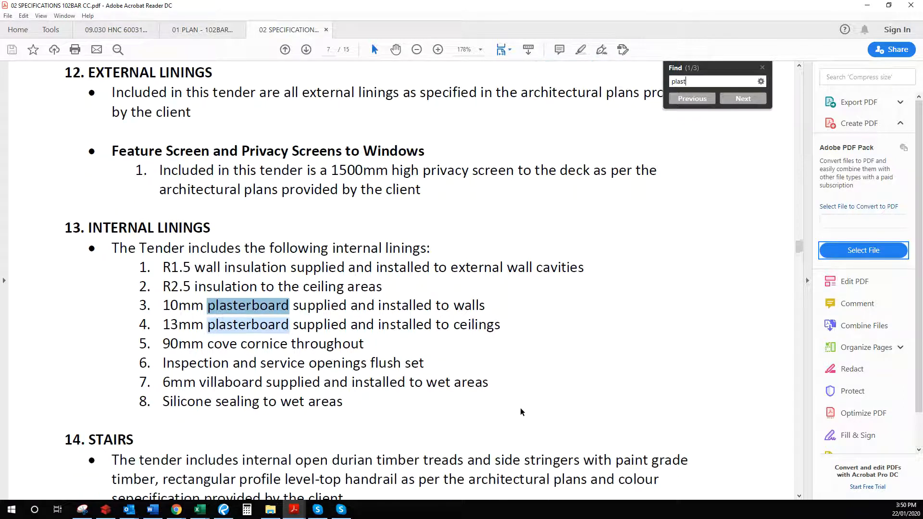
scroll(520, 407, "down", 1)
scroll(520, 408, "up", 1)
scroll(471, 385, "down", 8)
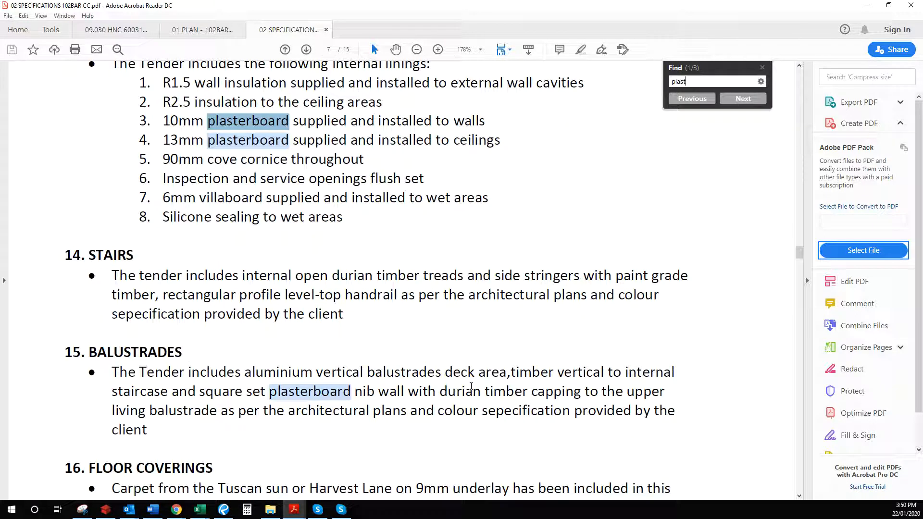
scroll(471, 386, "down", 5)
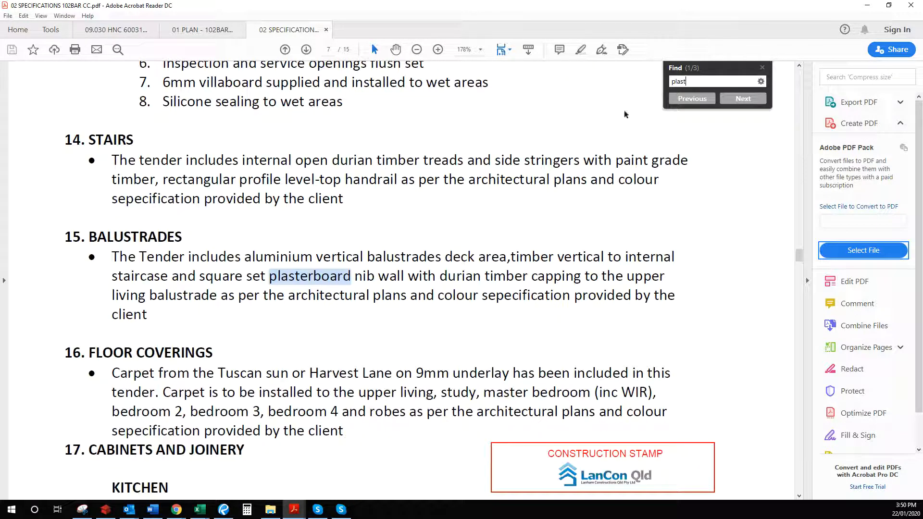
- Search the specification for "fc" and check each match, including the item in the Frame and Structure section
double_click(699, 82)
type("fc")
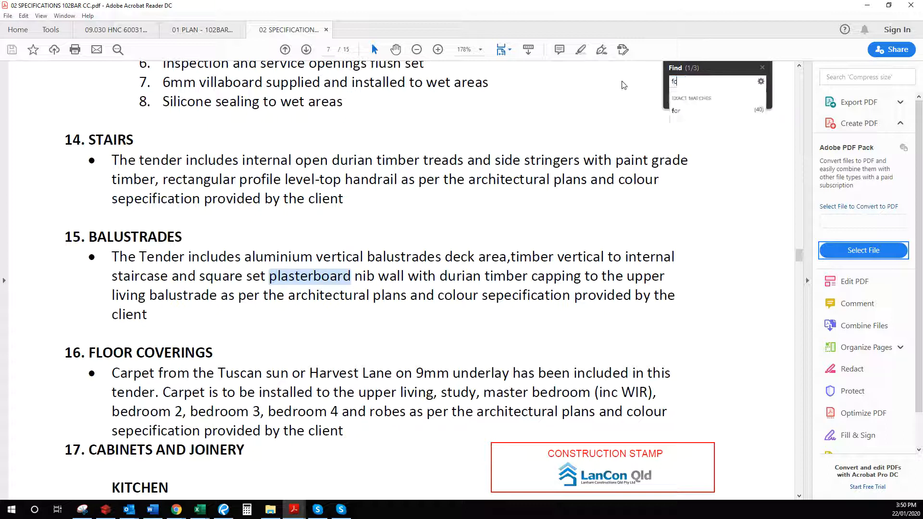
key("Return")
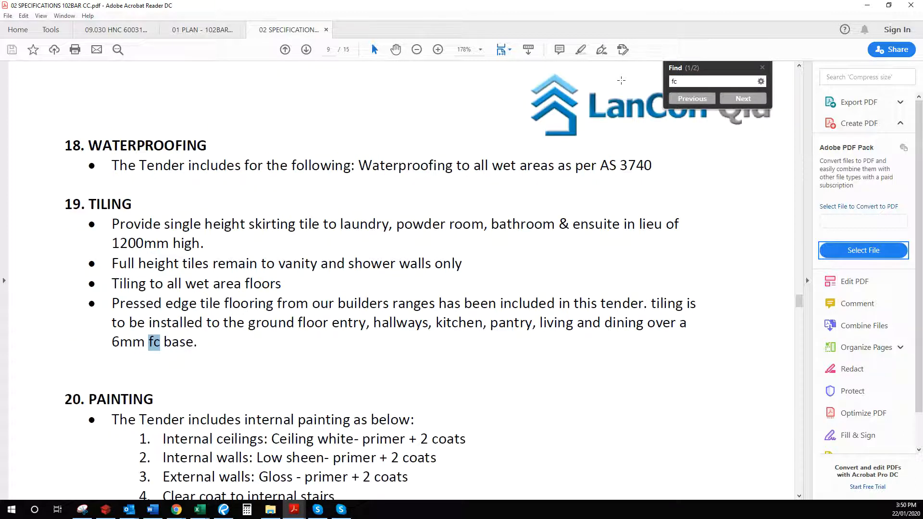
key("Return")
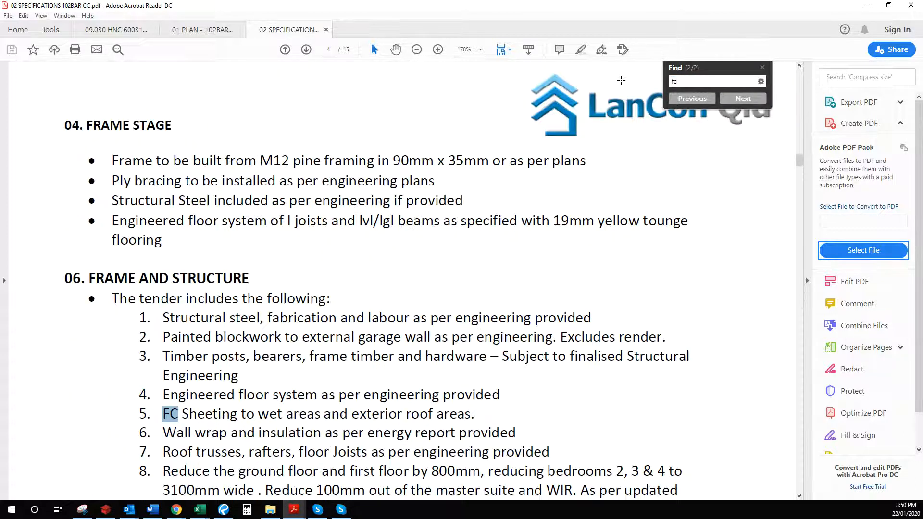
scroll(323, 426, "down", 1)
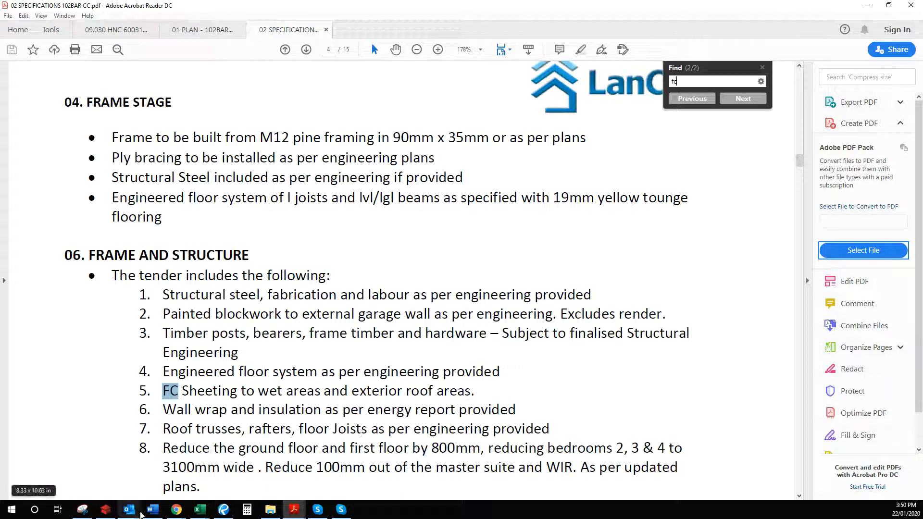
- Switch to the Outlook mailbox and search the Sent Mail folder for "seq"
mouse_move(136, 513)
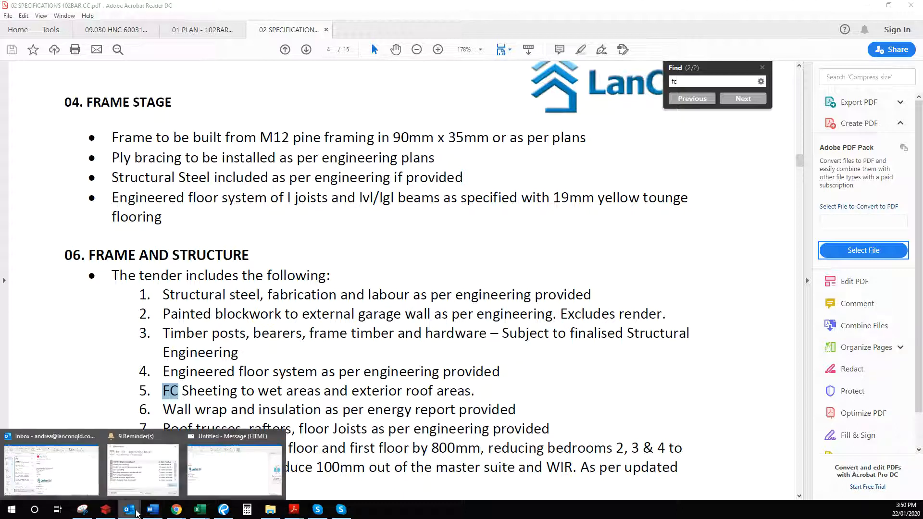
left_click(64, 472)
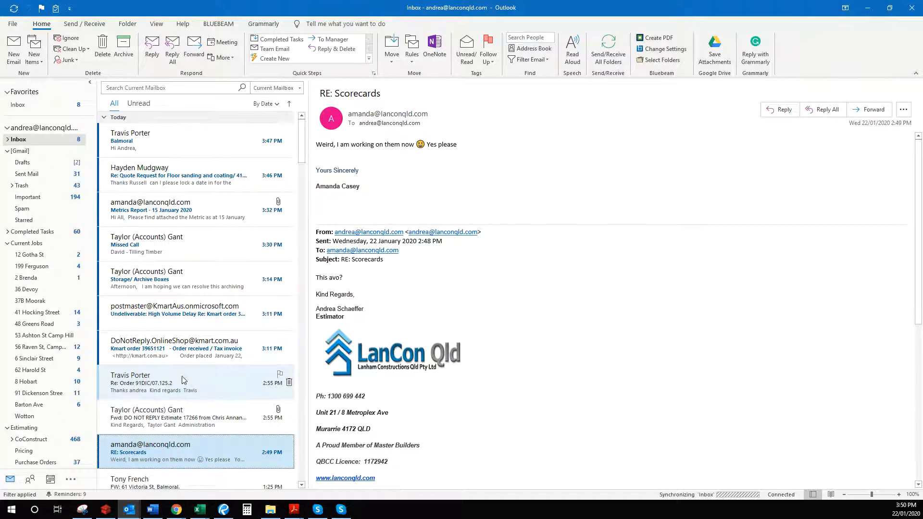
left_click(43, 176)
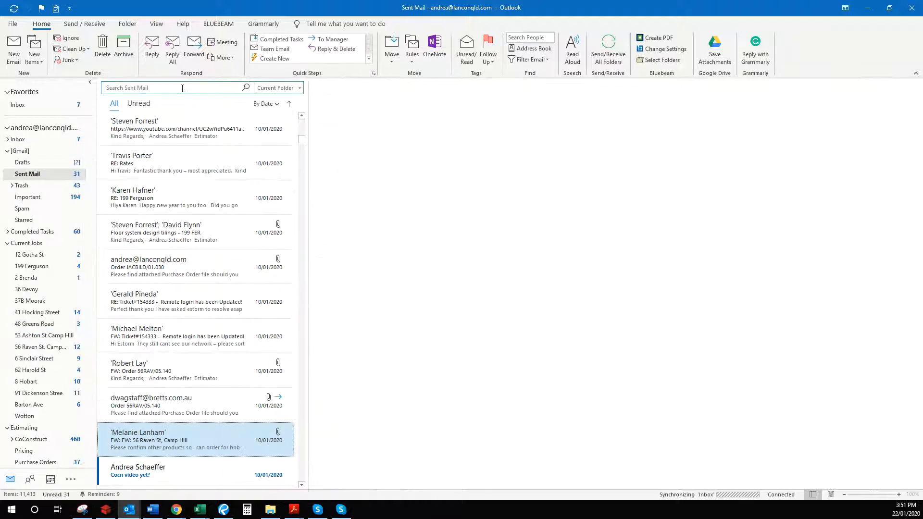
left_click(182, 88)
type("seq")
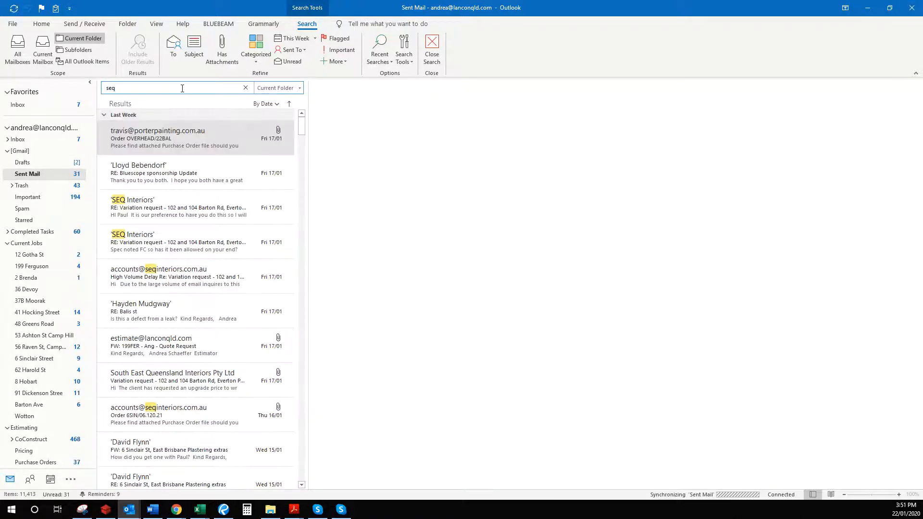
- Open the latest variation request reply sent to SEQ Interiors and read the thread about FC soffits and WR ceilings
left_click(223, 214)
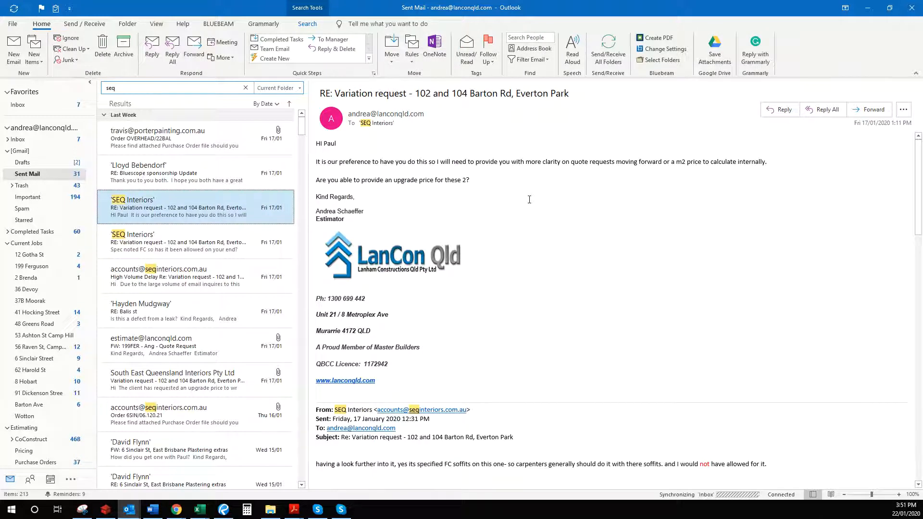
scroll(526, 246, "down", 3)
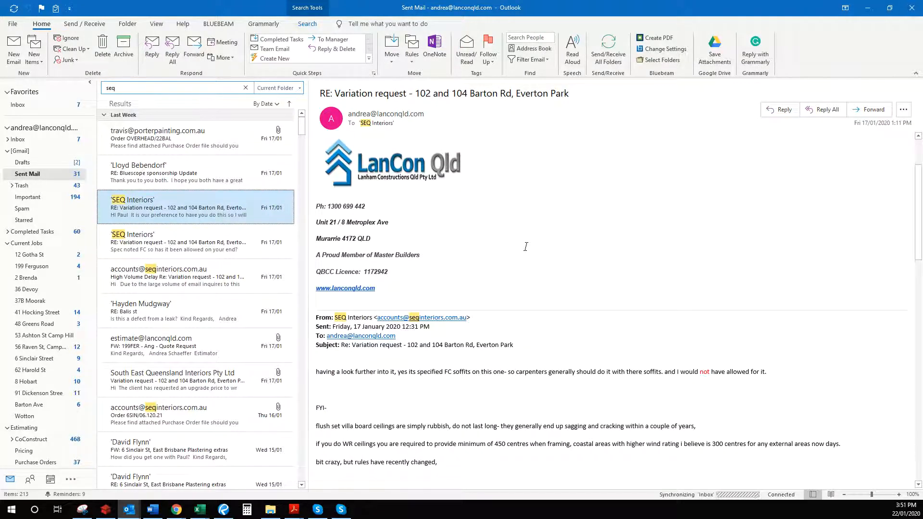
scroll(526, 247, "down", 3)
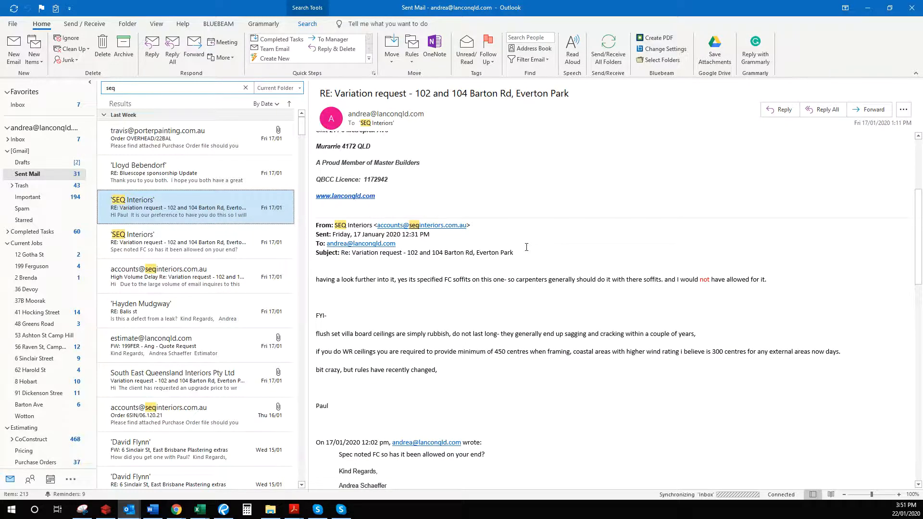
scroll(526, 247, "up", 6)
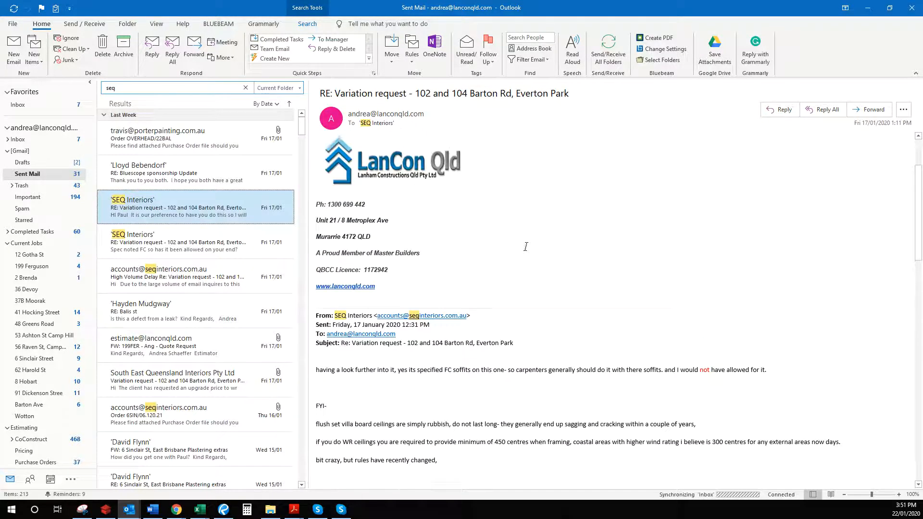
- Forward the variation request email and address it to South East Queensland Interiors Pty Ltd
left_click(884, 112)
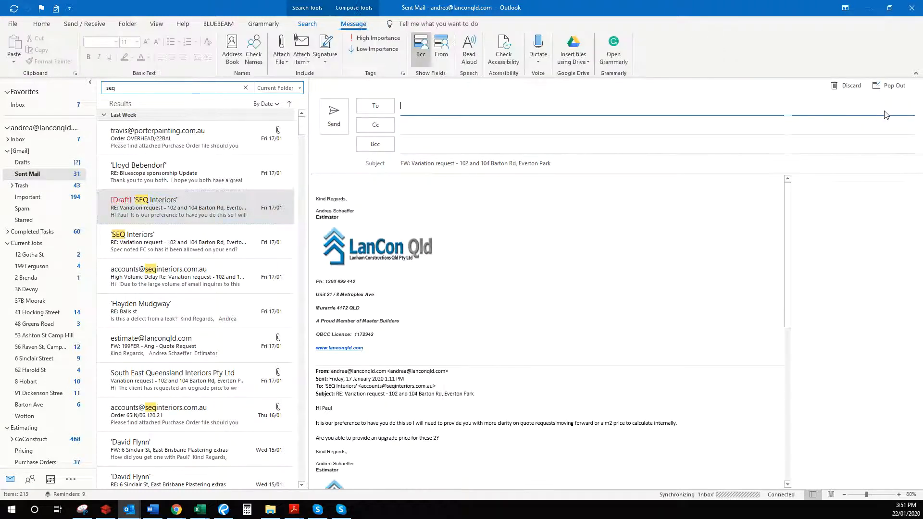
type("acc")
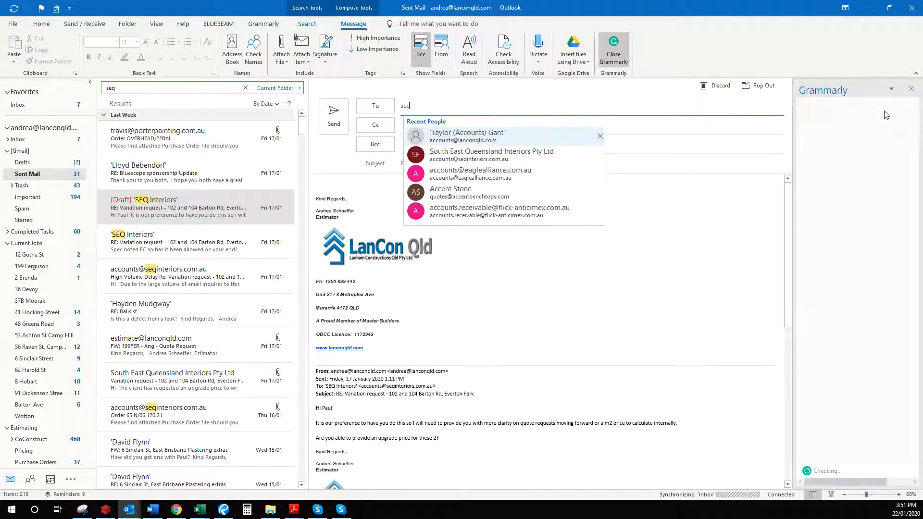
key("Down")
key("Return")
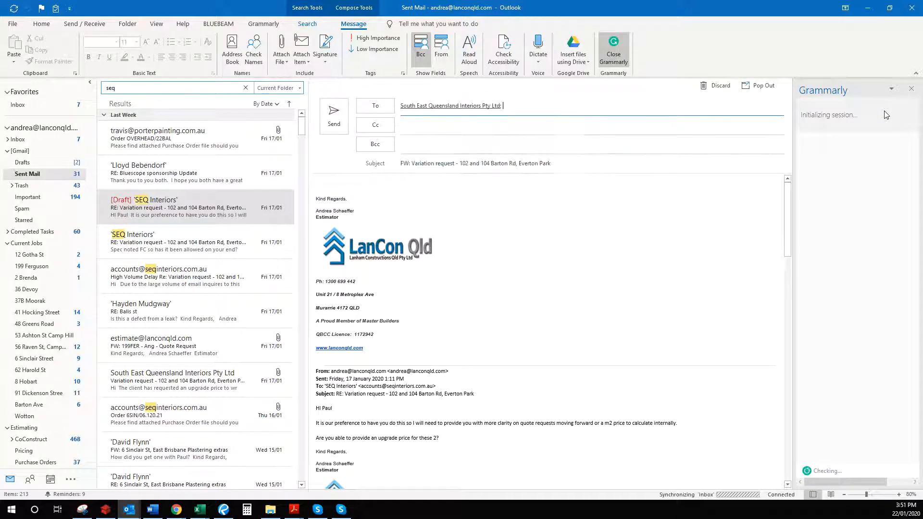
- Write "Hi" and "Just chasing the price increase for the WR plaster to these two jobs for the external ceilings.", send it and minimize Outlook
left_click(380, 181)
type("Hi")
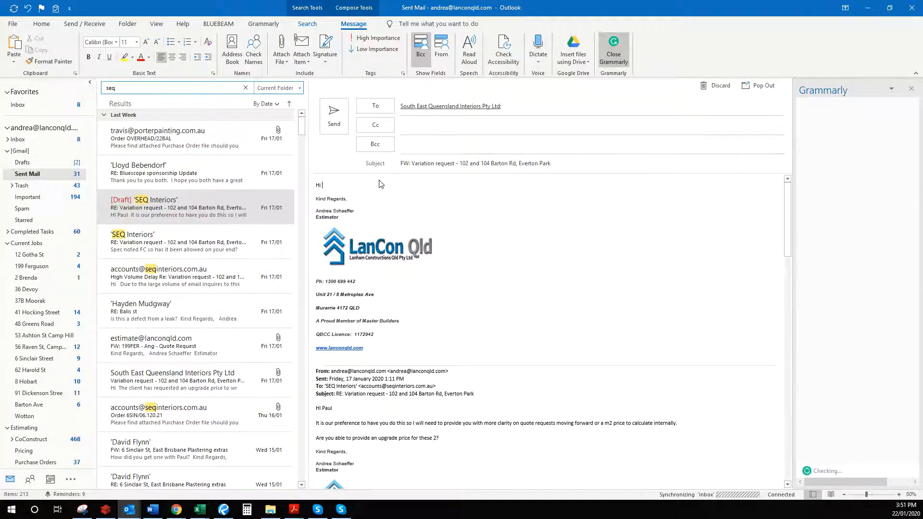
key("Return")
type("Just chasing the price inc")
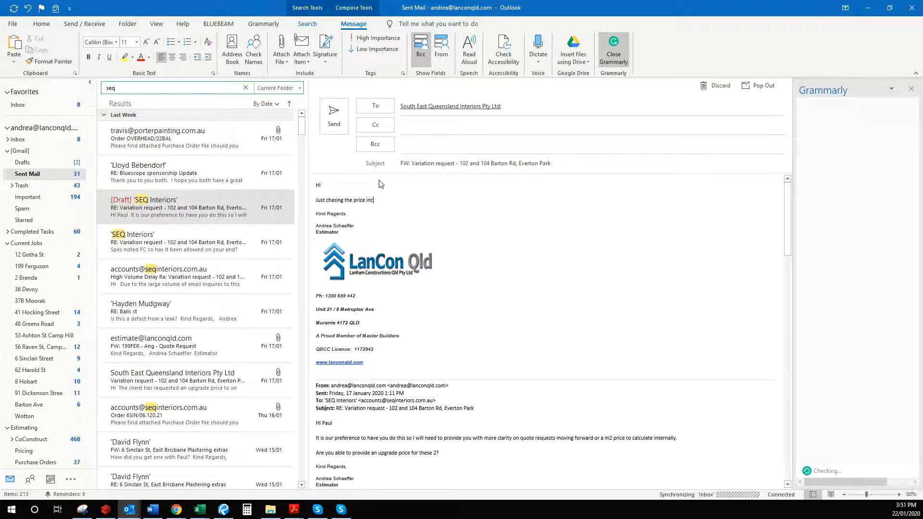
type("rease for the WR ")
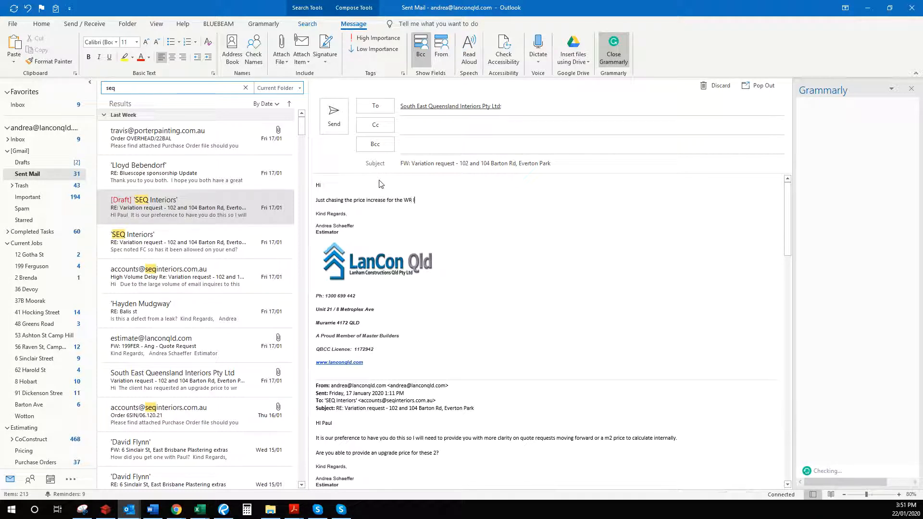
type("plaster to these two jobs for the external ceilings.")
left_click(334, 116)
left_click(869, 7)
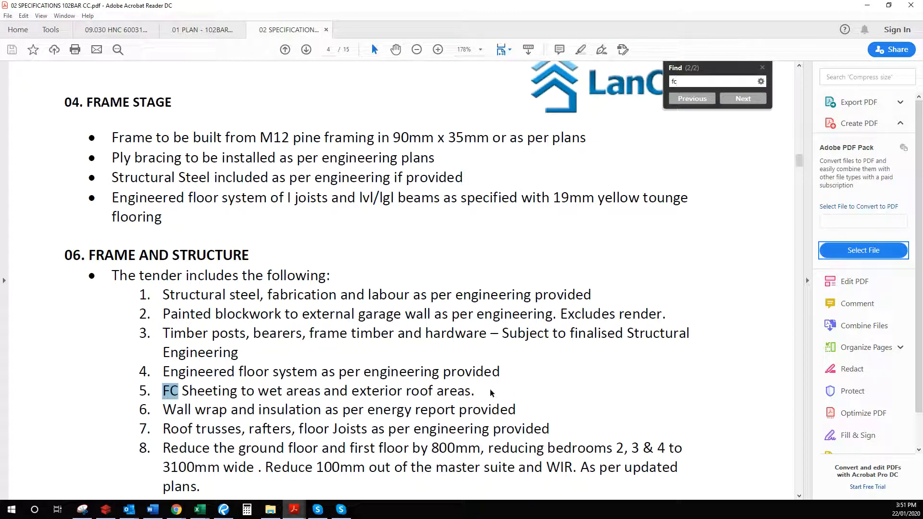
- Select the sheeting text of item 5 under Frame and Structure in the specification, and return to File Explorer
left_click_drag(481, 391, 182, 392)
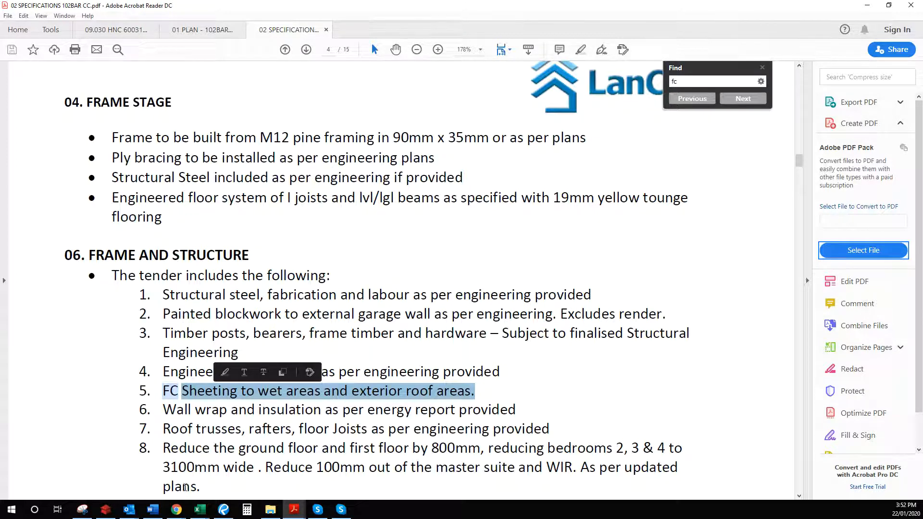
left_click(270, 509)
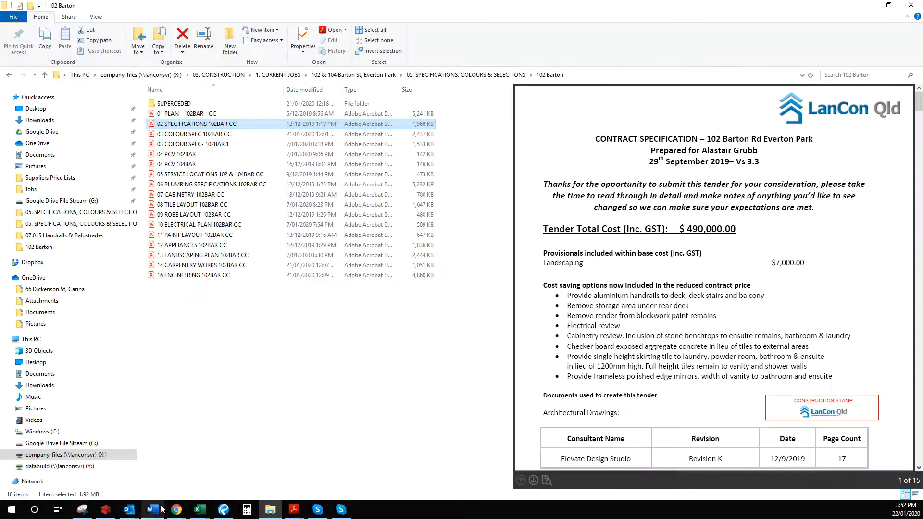
mouse_move(177, 510)
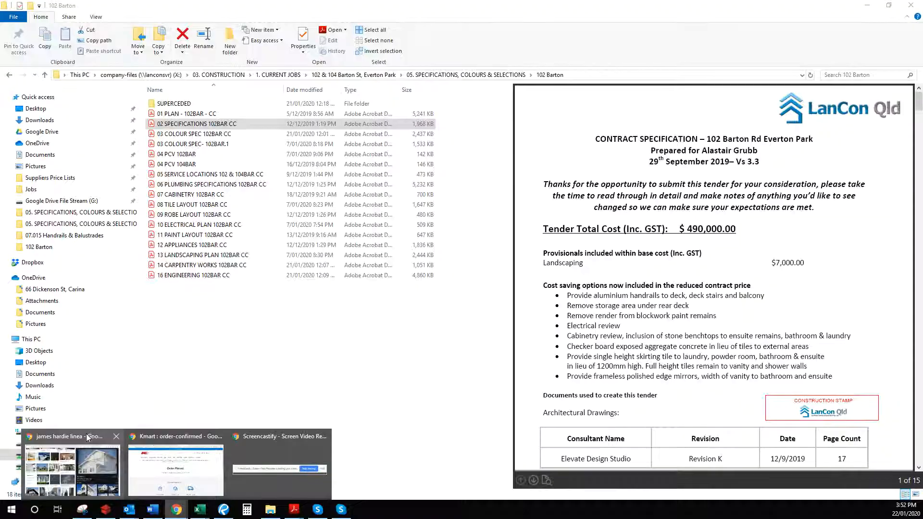
left_click(73, 469)
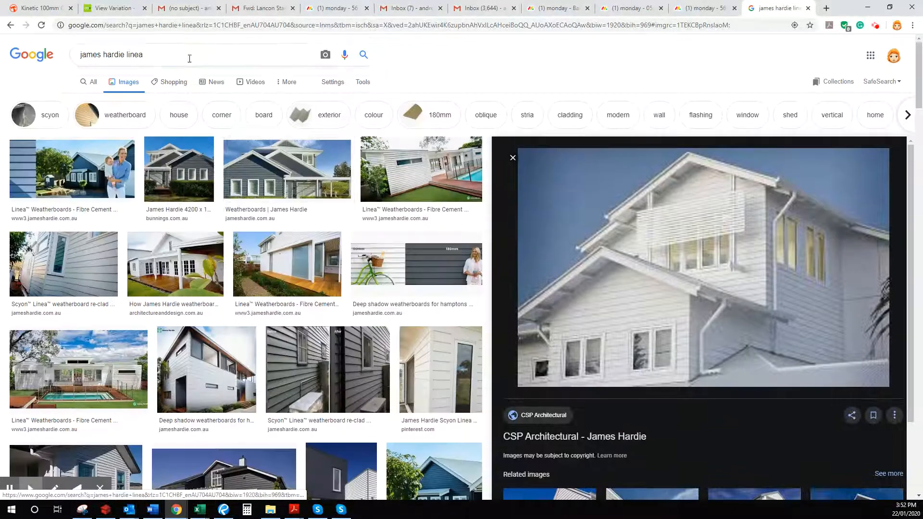
left_click(187, 51)
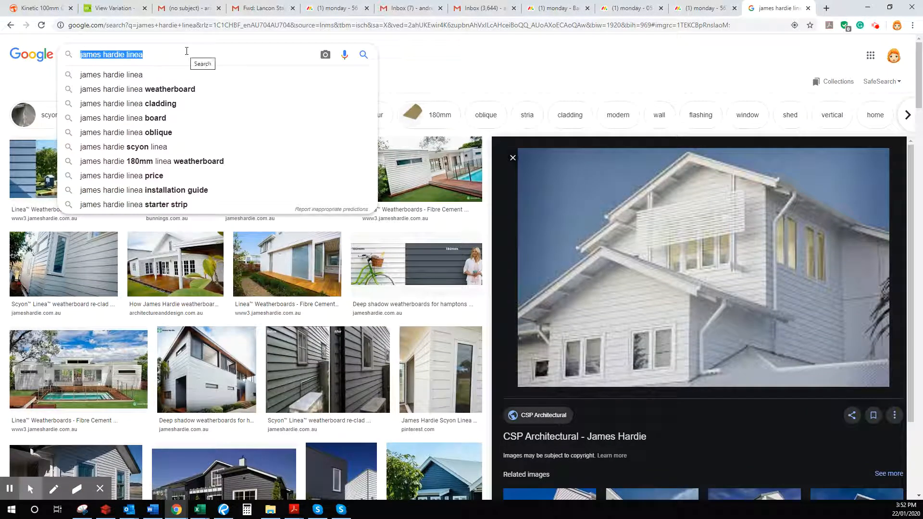
key("alt+Tab")
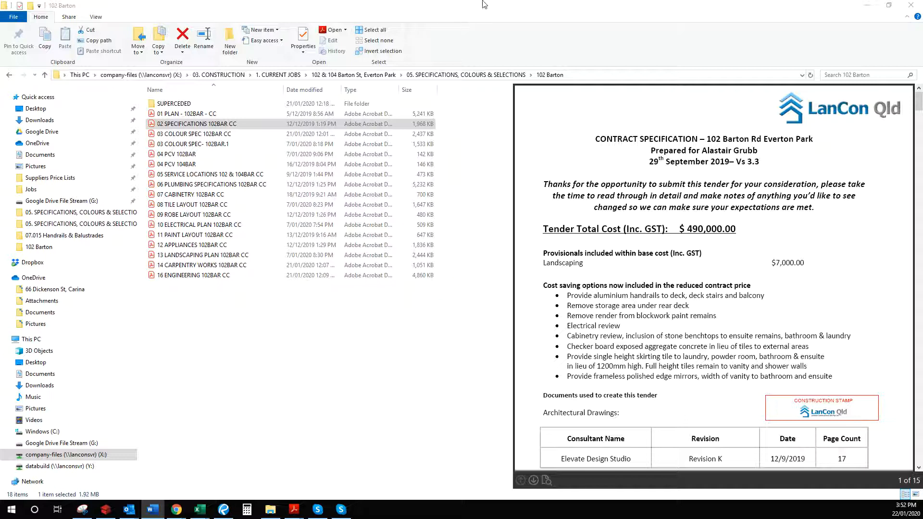
- Open a new Chrome window and search Google Images for "fibre cement ceiling"
mouse_move(184, 511)
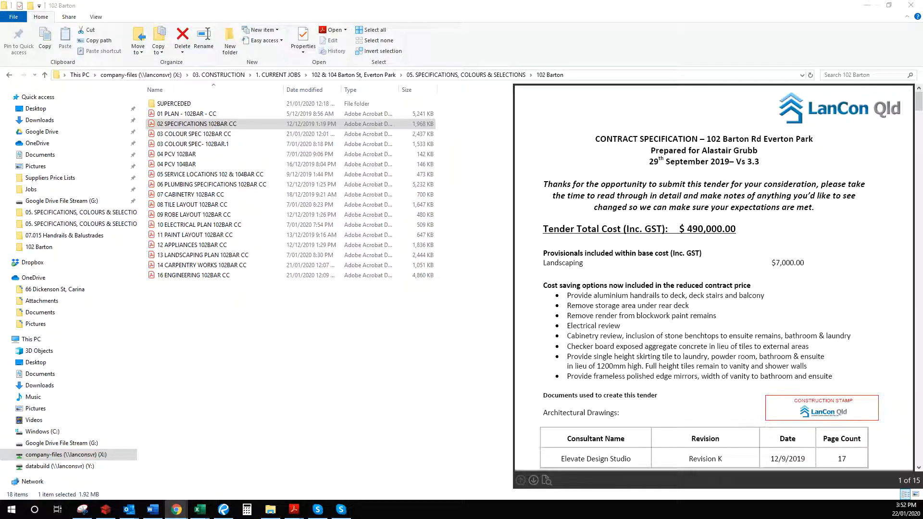
left_click_drag(404, 1, 447, 112)
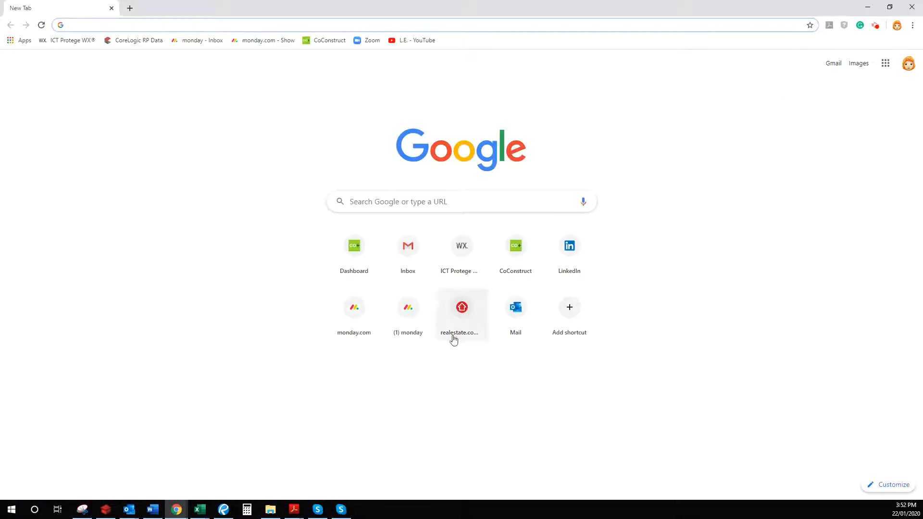
left_click(451, 202)
type("fi")
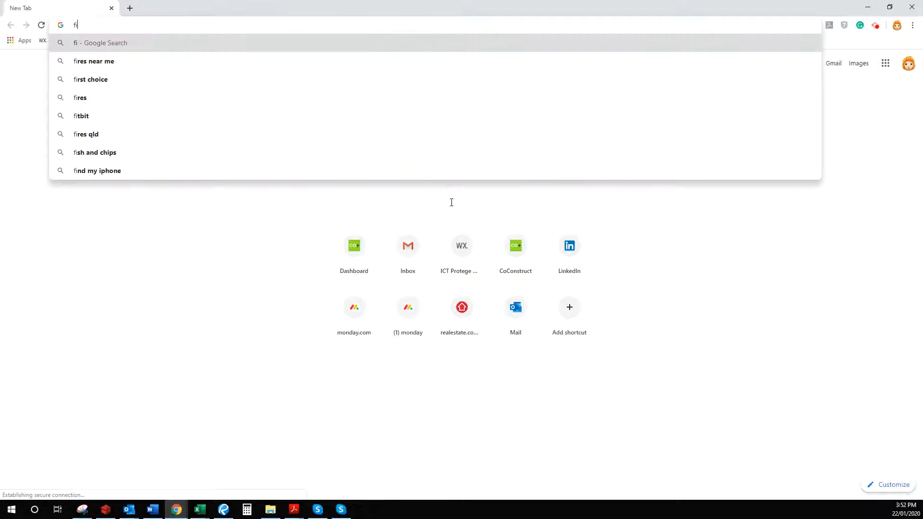
type("bre cement ceiling")
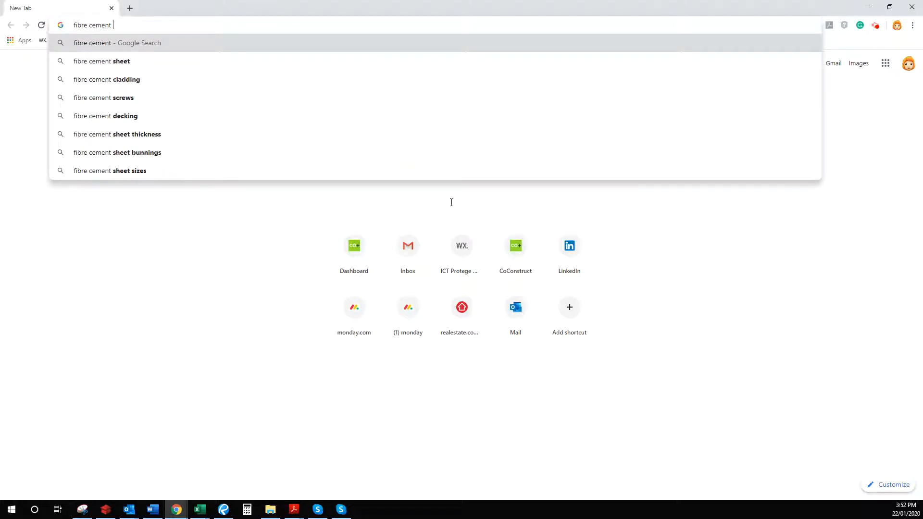
key("Return")
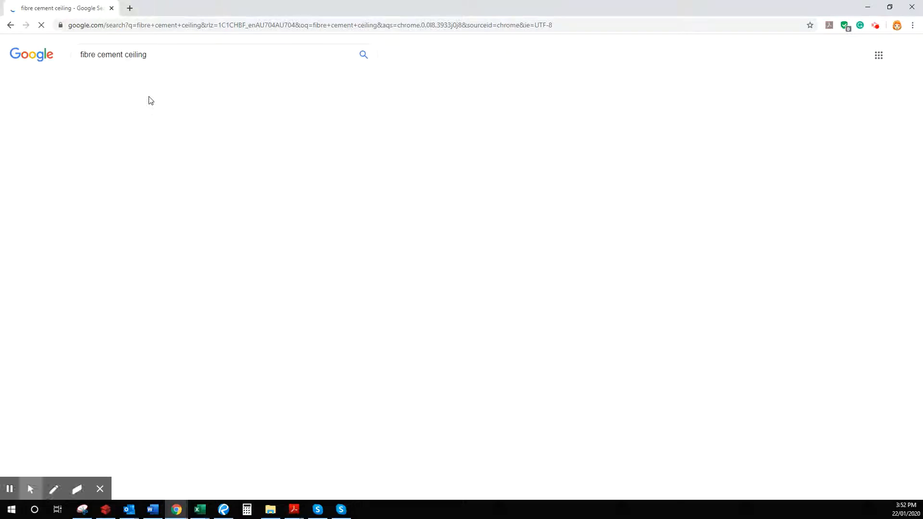
left_click(126, 84)
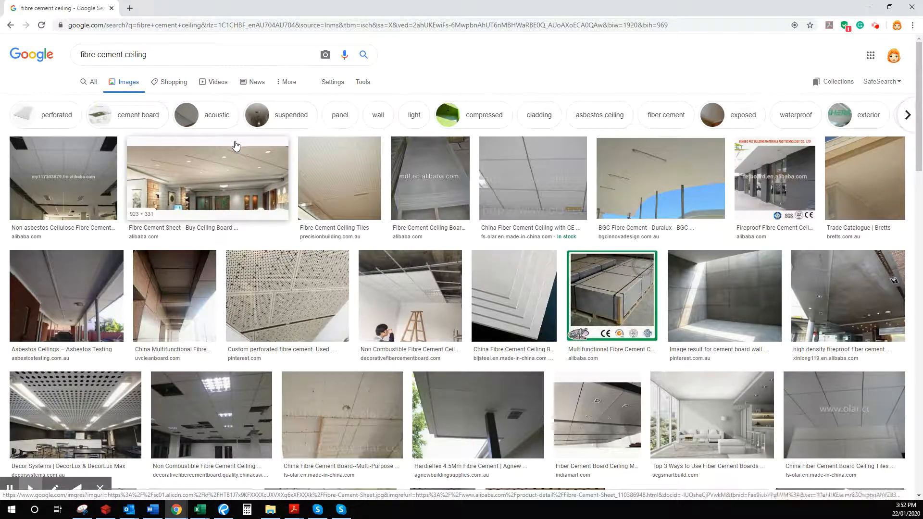
- Enlarge the Asbestos Ceilings and Hardieflex 4.5Mm Fibre Cement pictures to examine how the external ceiling sheets and joints look
left_click(83, 288)
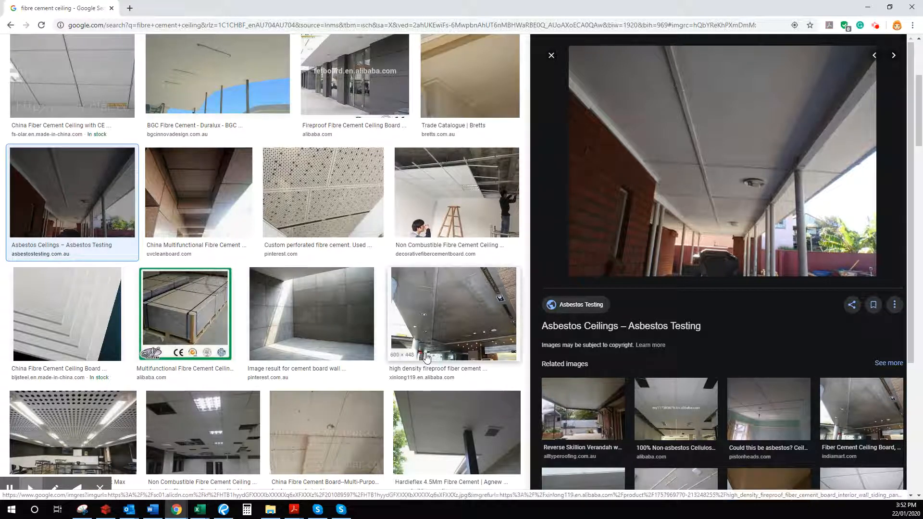
scroll(431, 373, "down", 1)
left_click(431, 373)
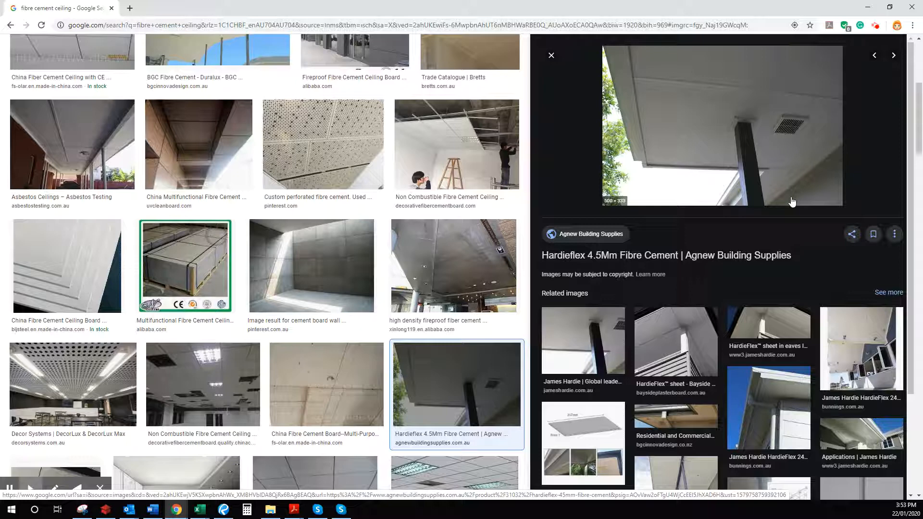
scroll(197, 202, "up", 6)
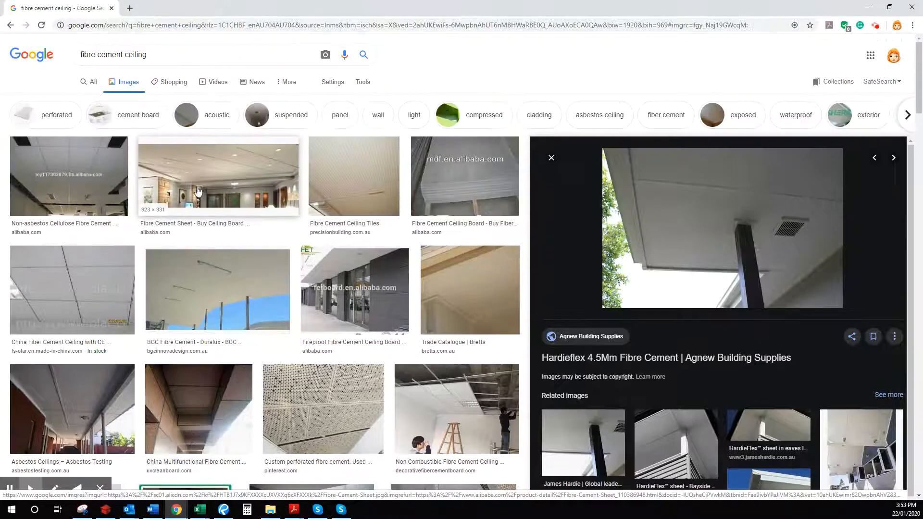
- Replace the image search with "wr plaster ceiling" to compare water-resistant plasterboard ceilings
left_click_drag(157, 54, 47, 51)
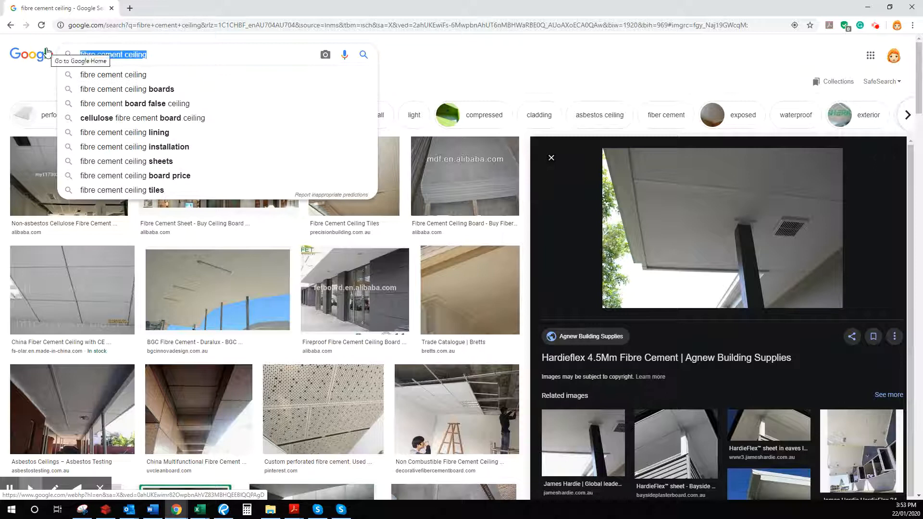
type("wr l")
key("BackSpace")
key("BackSpace")
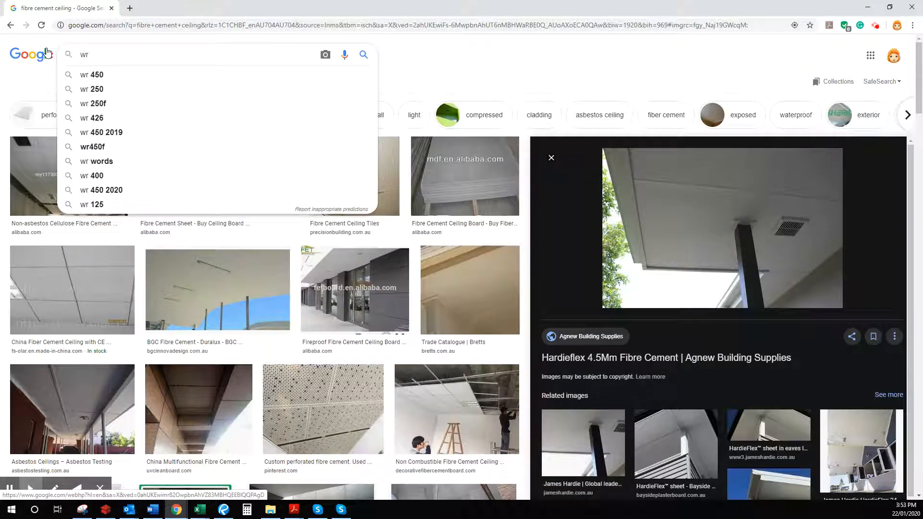
type("pla")
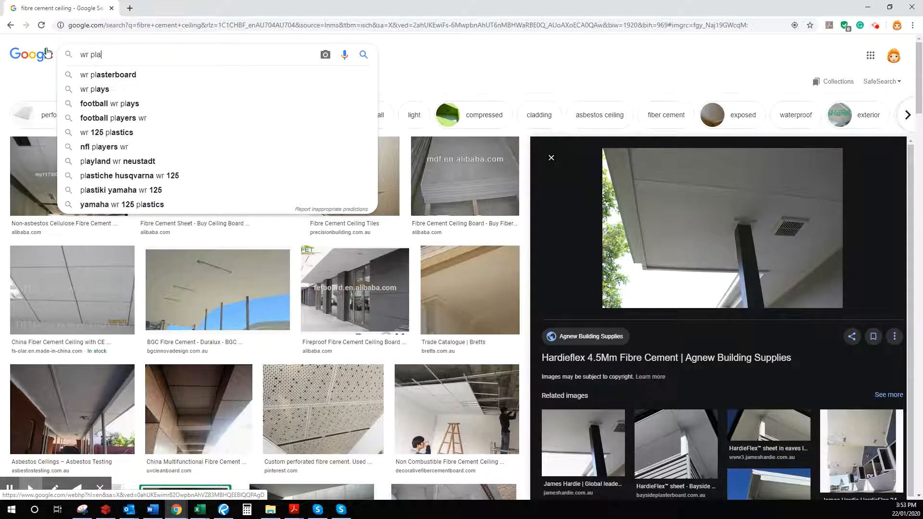
type("ster")
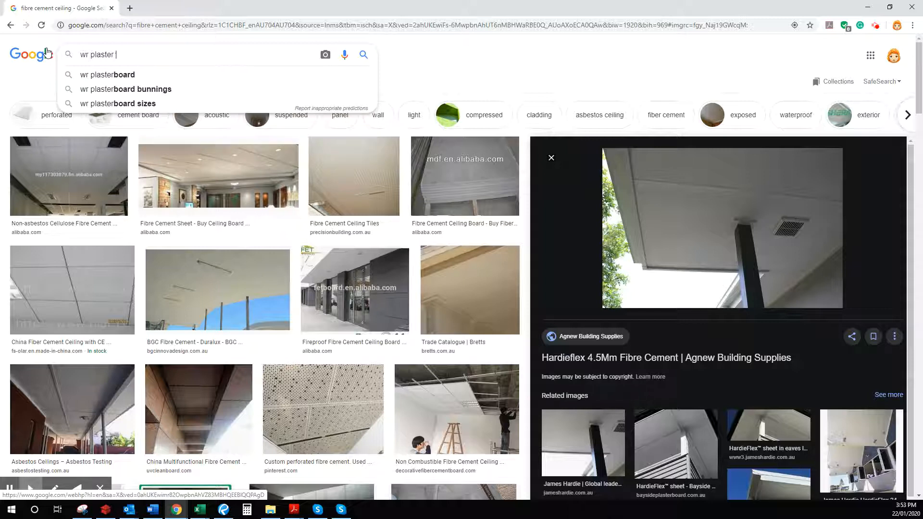
type(" ceiling")
key("Return")
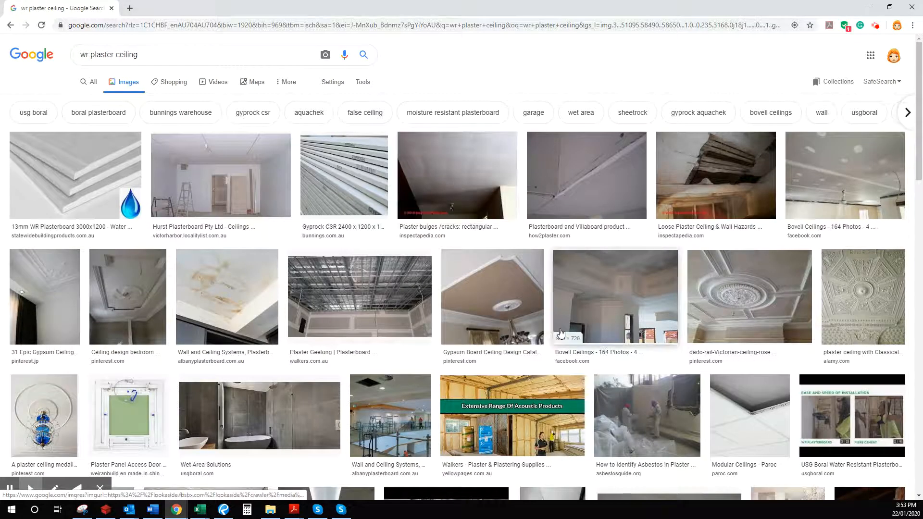
- Scan the "wr plaster ceiling" image results for water-resistant plasterboard ceilings, and return to the specification PDF
scroll(456, 342, "down", 4)
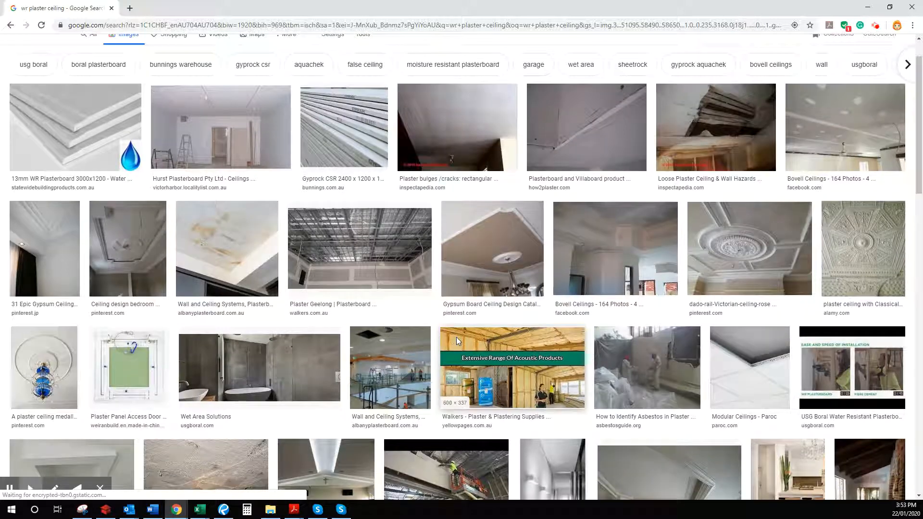
scroll(457, 342, "down", 1)
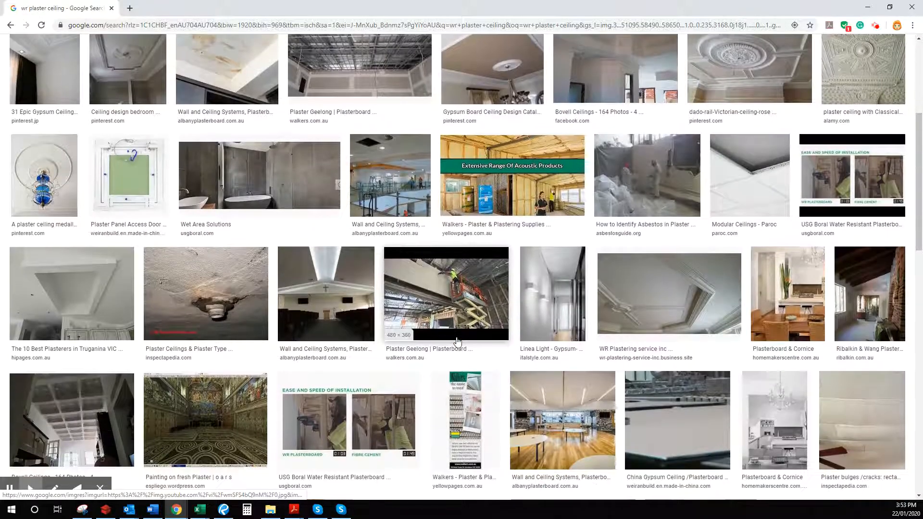
scroll(457, 342, "down", 3)
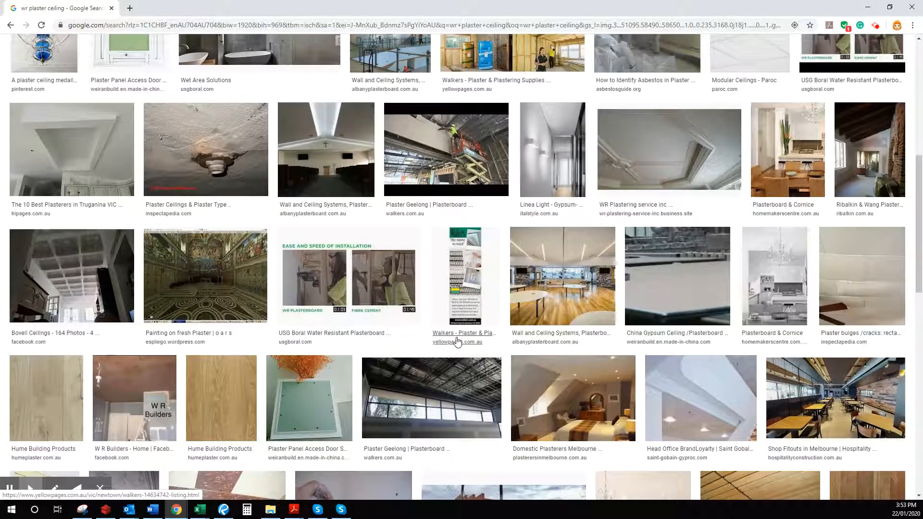
scroll(457, 341, "up", 8)
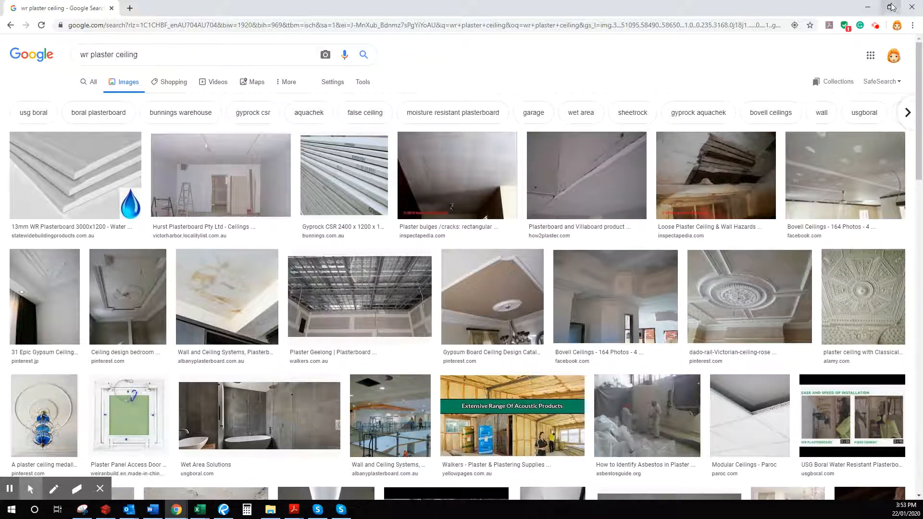
left_click(867, 8)
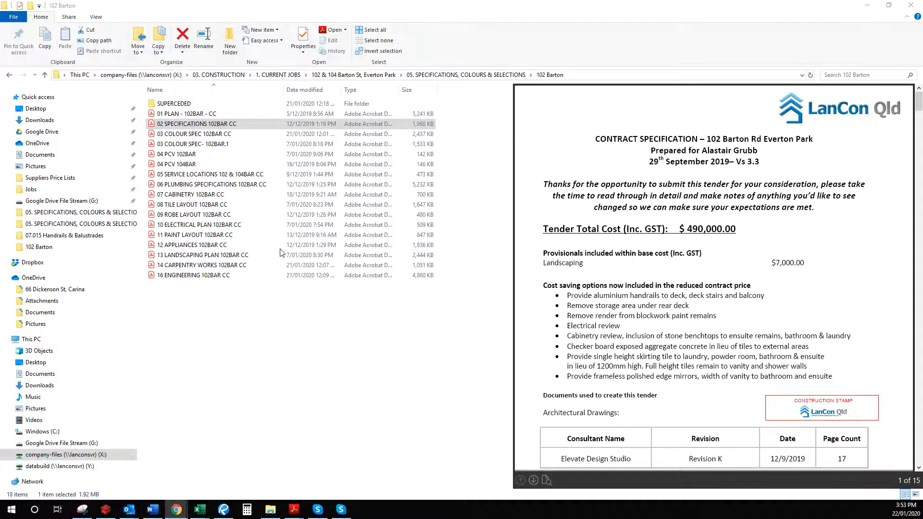
left_click(871, 9)
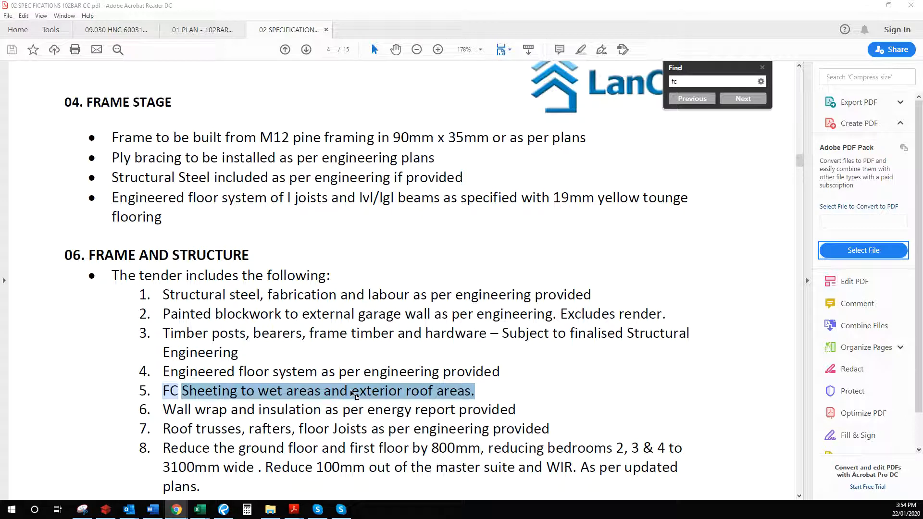
- Switch to the bill of quantities and highlight the labour line for FC sheeting with pvc joins to external ceilings in red
mouse_move(178, 511)
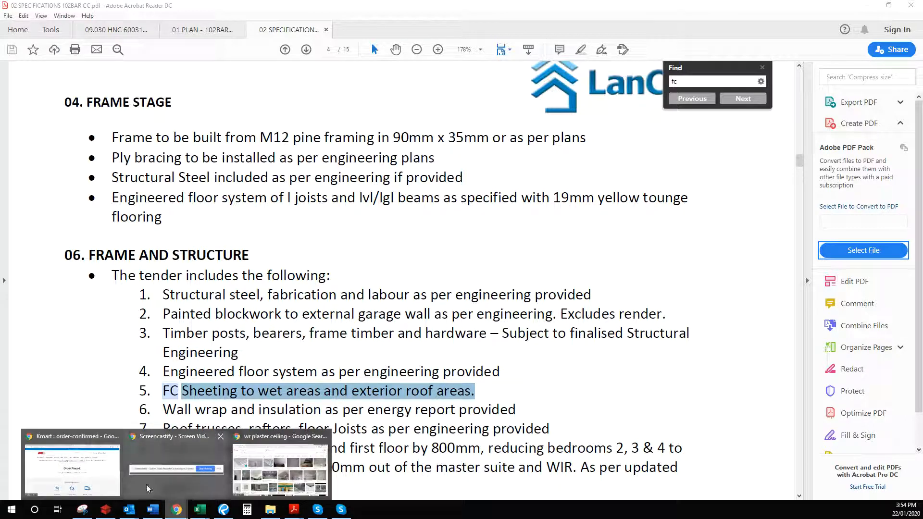
left_click(224, 511)
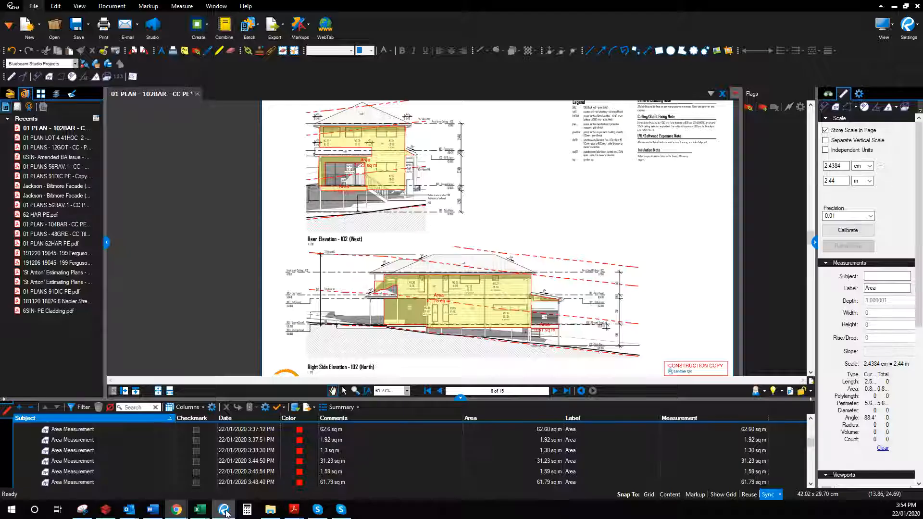
left_click(106, 511)
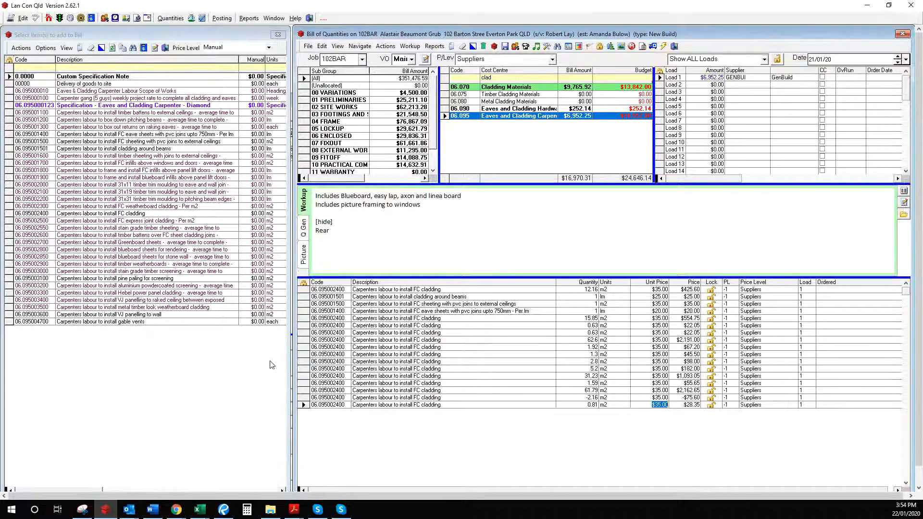
left_click(479, 306)
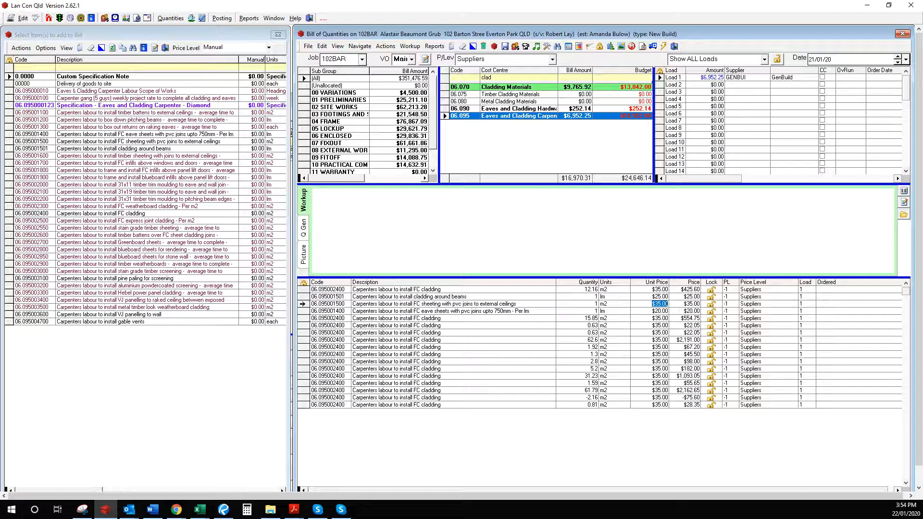
left_click(523, 79)
left_click(580, 46)
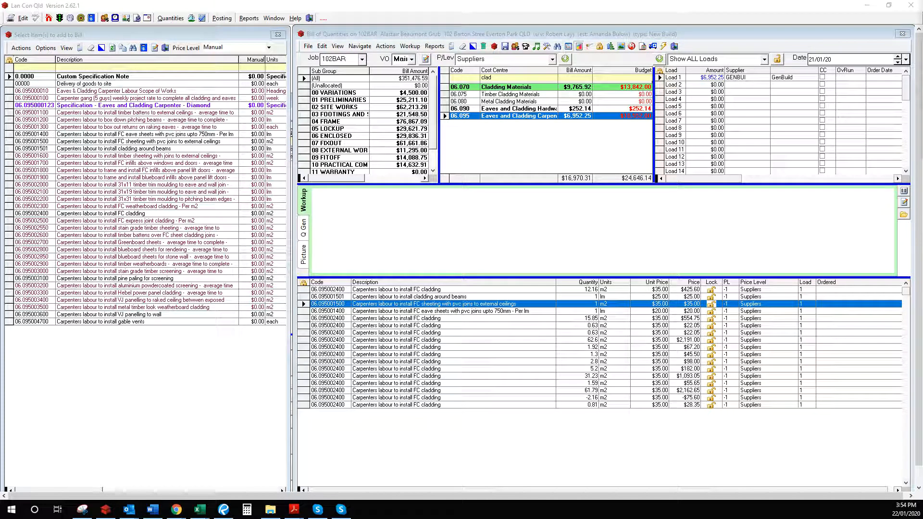
left_click(578, 242)
left_click(481, 347)
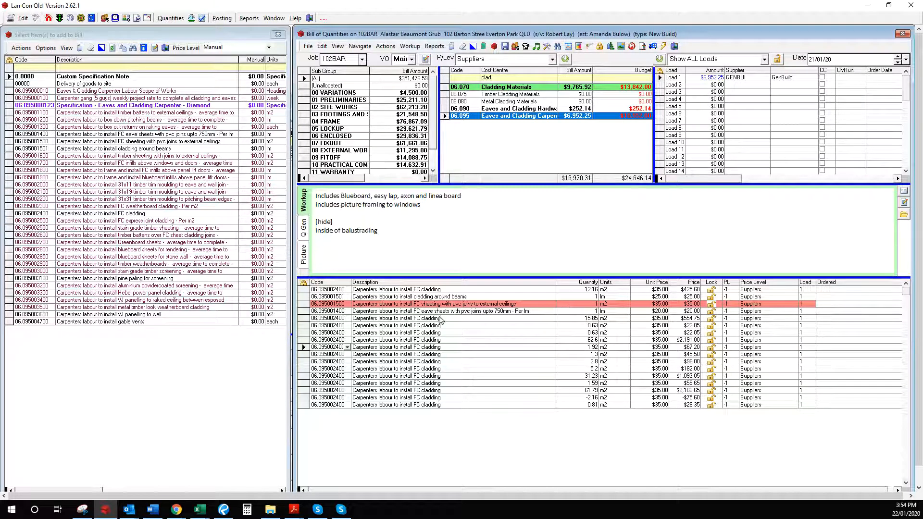
- Bring up the 102 ground level plan in Bluebeam Revu and start an area measurement with a light pink, low-opacity fill
left_click(225, 510)
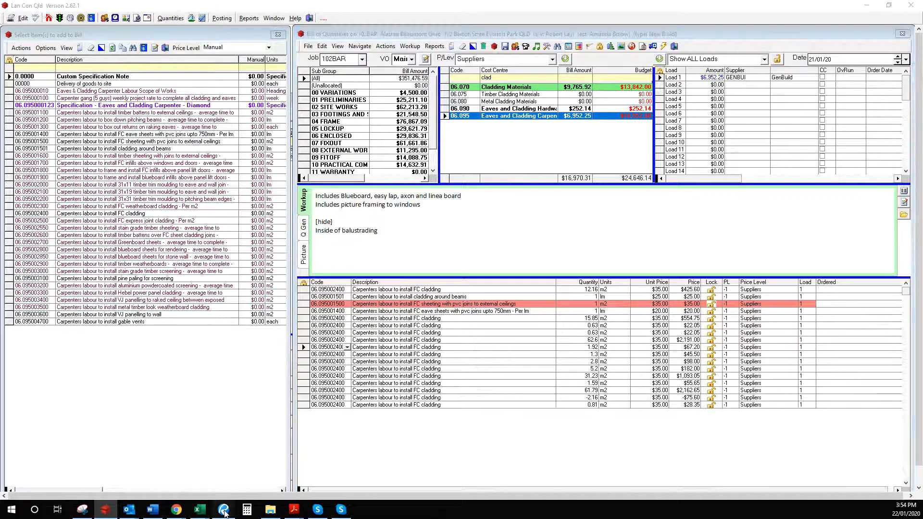
left_click(443, 392)
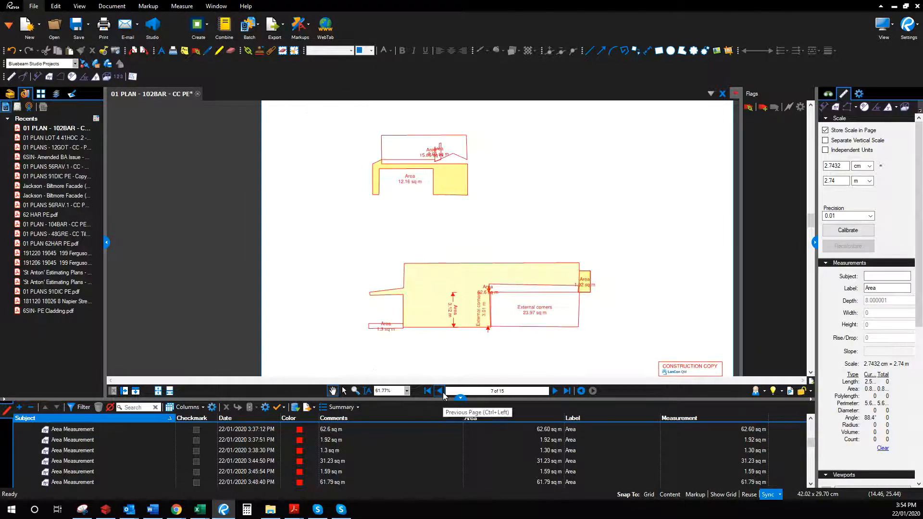
left_click(443, 392)
left_click(443, 393)
scroll(535, 184, "up", 5)
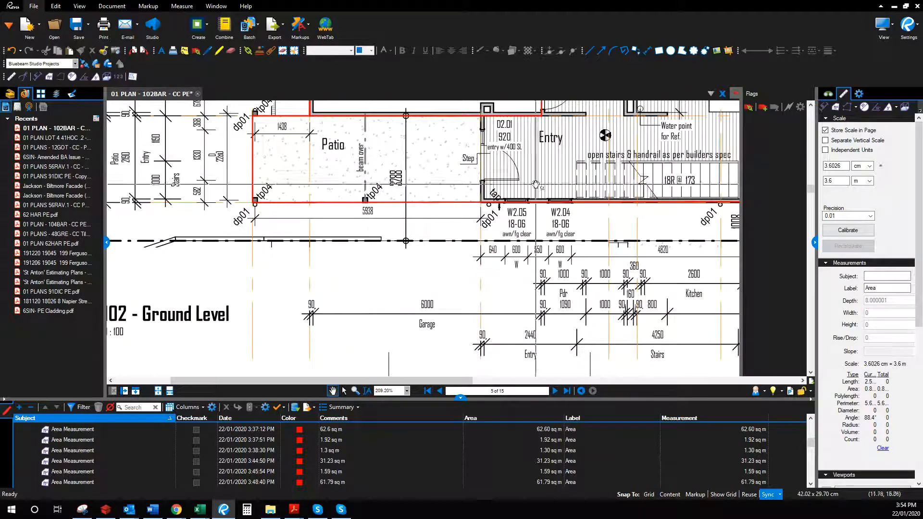
left_click_drag(535, 185, 569, 247)
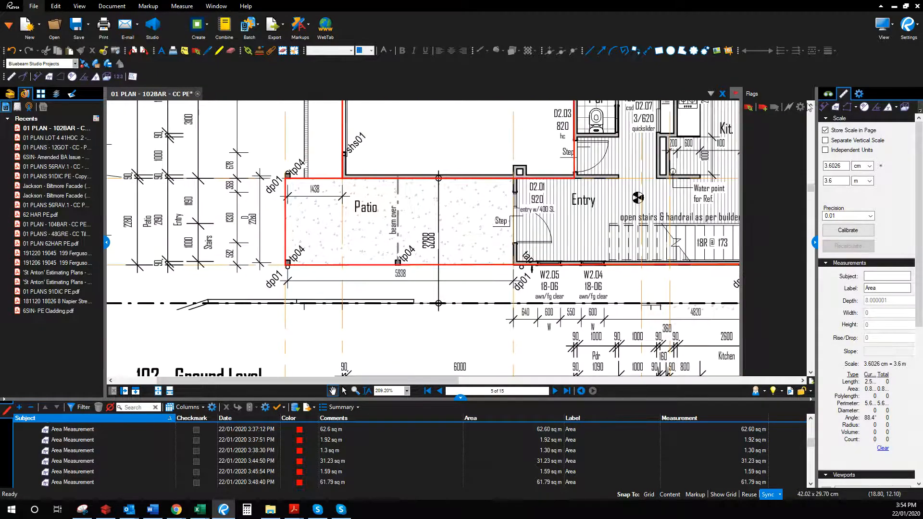
left_click(835, 108)
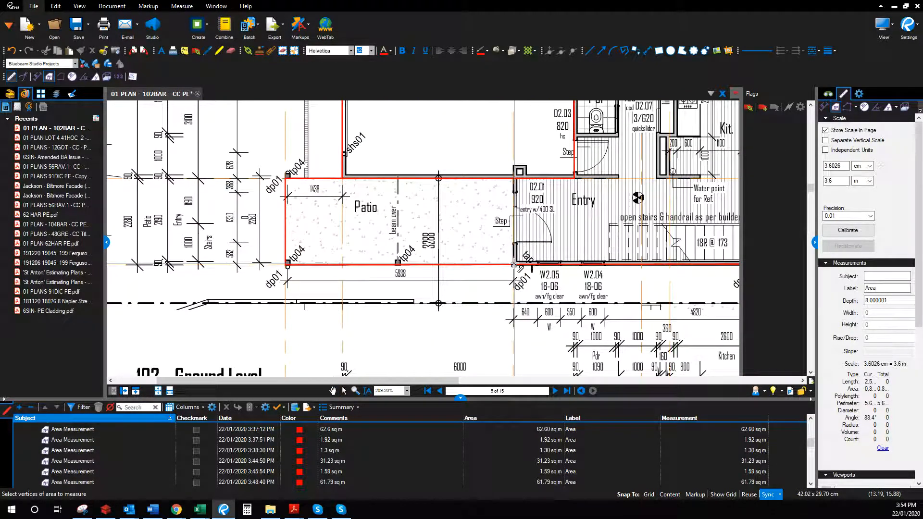
left_click(504, 51)
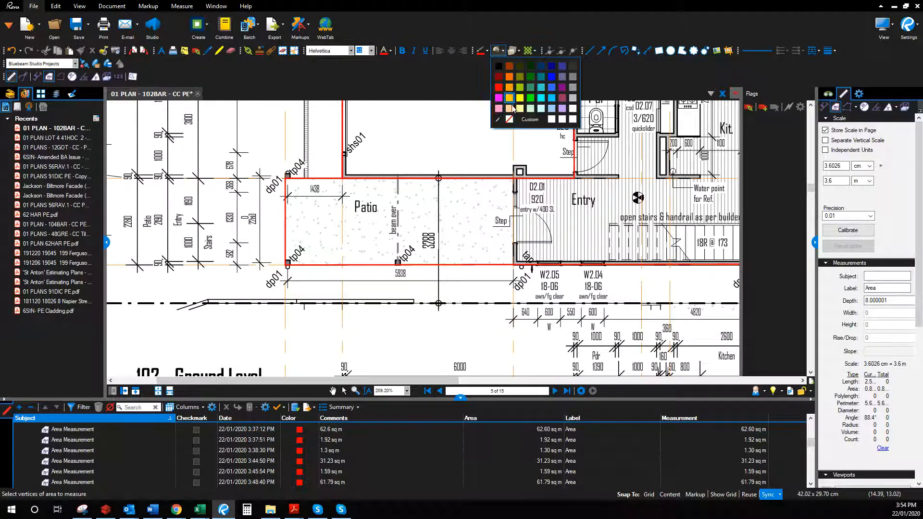
left_click(500, 110)
left_click(514, 50)
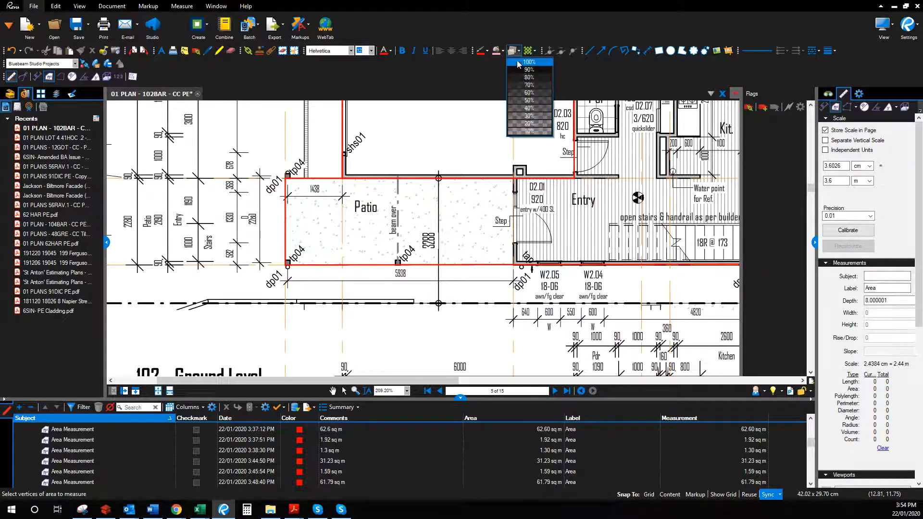
left_click(529, 126)
- Measure the front patio's ceiling area by tracing its four corners on the ground level plan
left_click(514, 265)
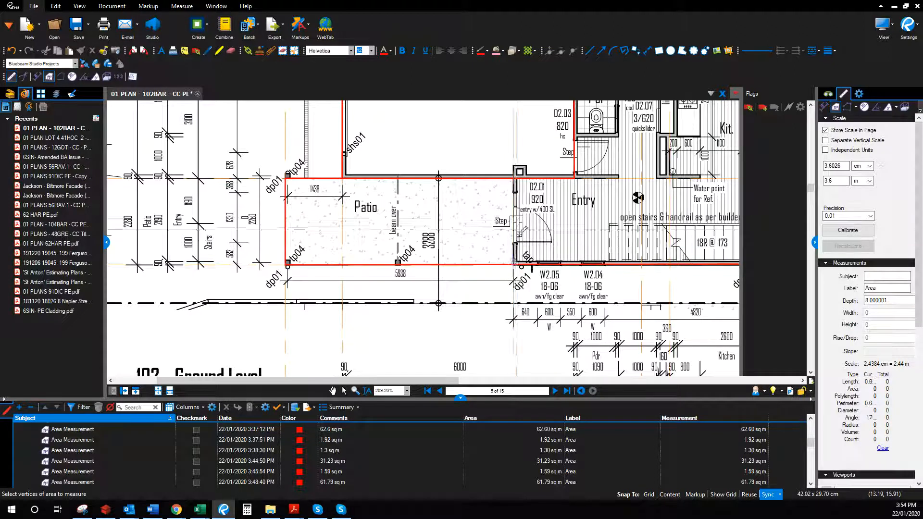
left_click(514, 178)
left_click(286, 178)
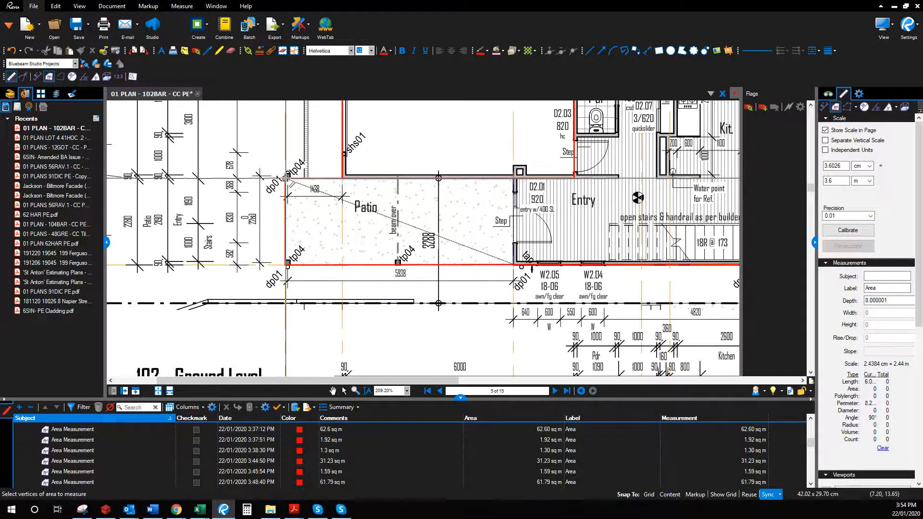
left_click(287, 264)
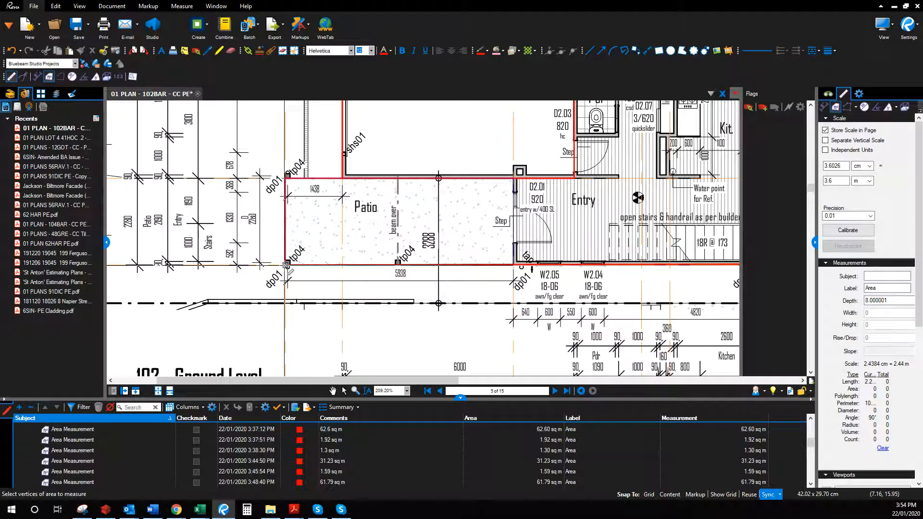
left_click(514, 265)
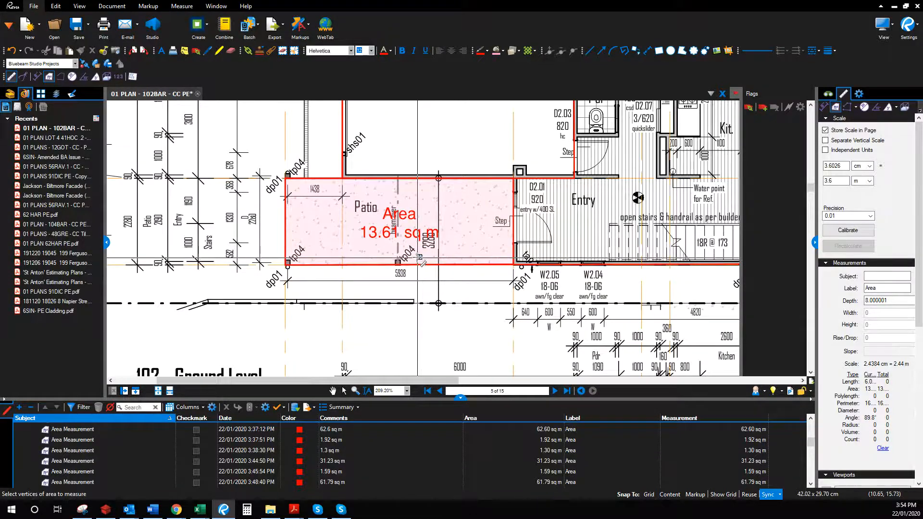
scroll(422, 263, "down", 3)
scroll(423, 263, "down", 3)
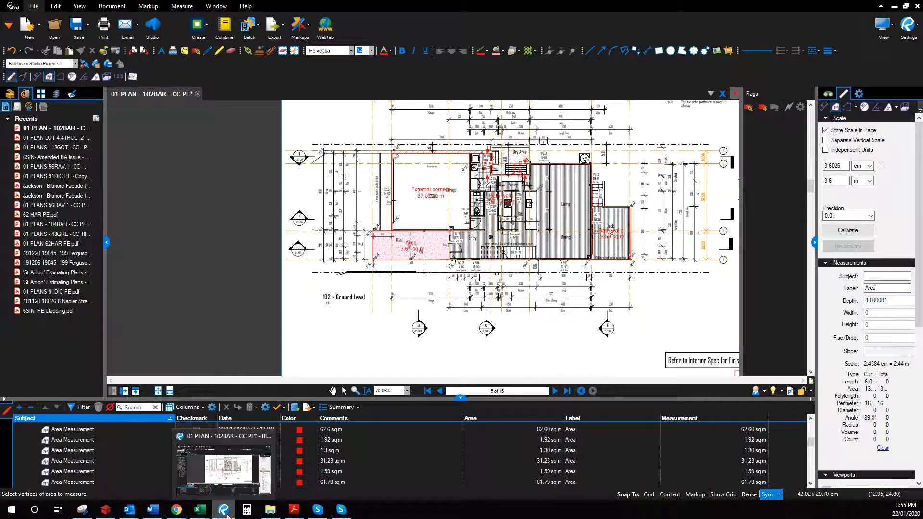
- Return to the bill of quantities and read the workup note of the labour line for cladding around beams
left_click(108, 511)
left_click(473, 312)
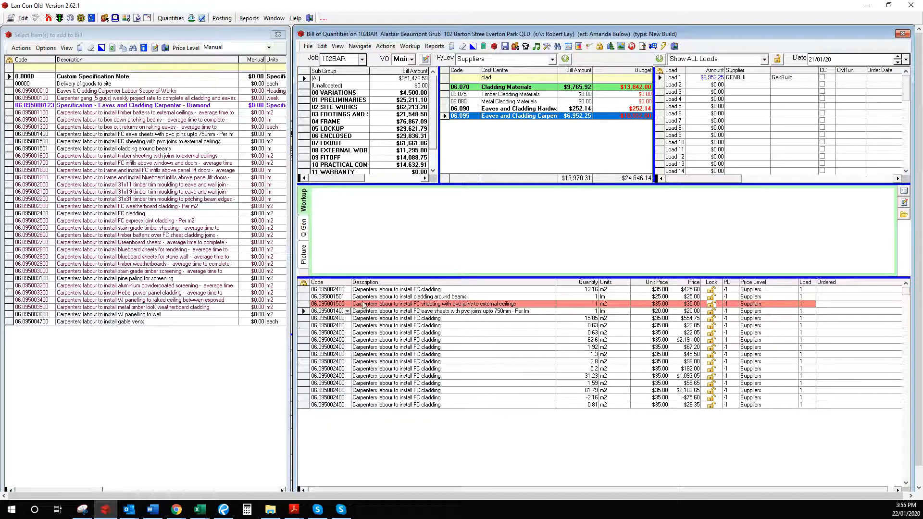
left_click(317, 297)
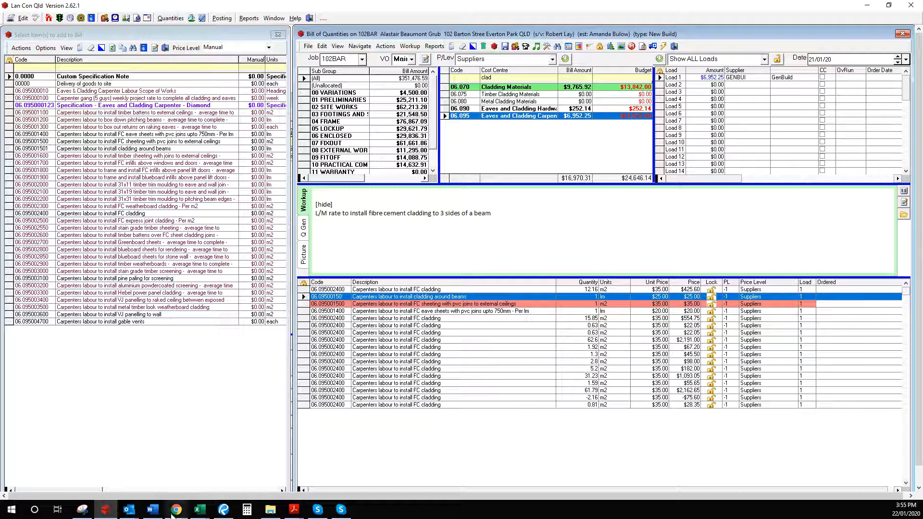
- Switch to Bluebeam Revu and inspect the deck's roof beam and 450 overhang on the sections sheet, page 9
left_click(223, 510)
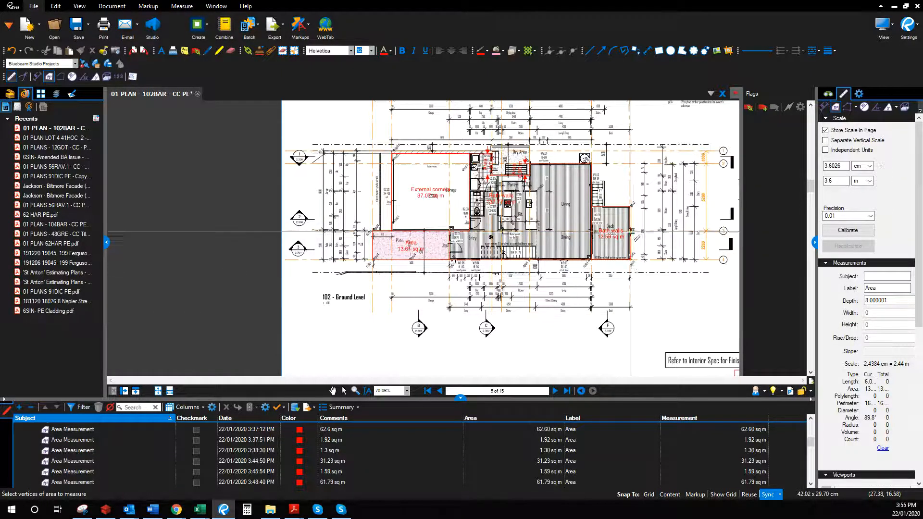
scroll(696, 271, "up", 5)
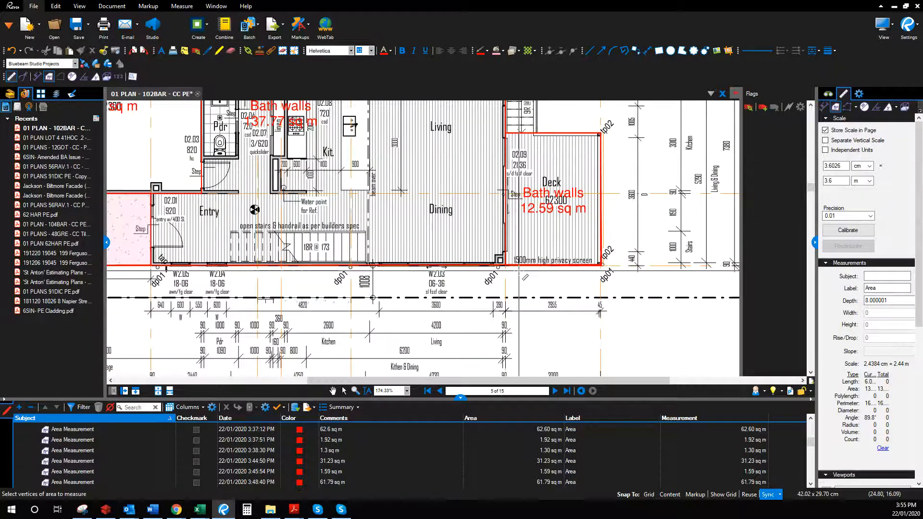
left_click(555, 391)
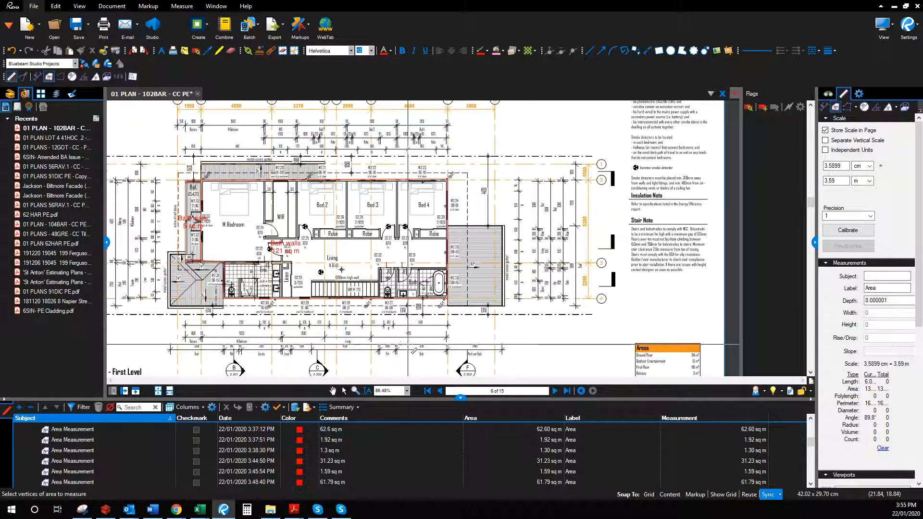
left_click(552, 391)
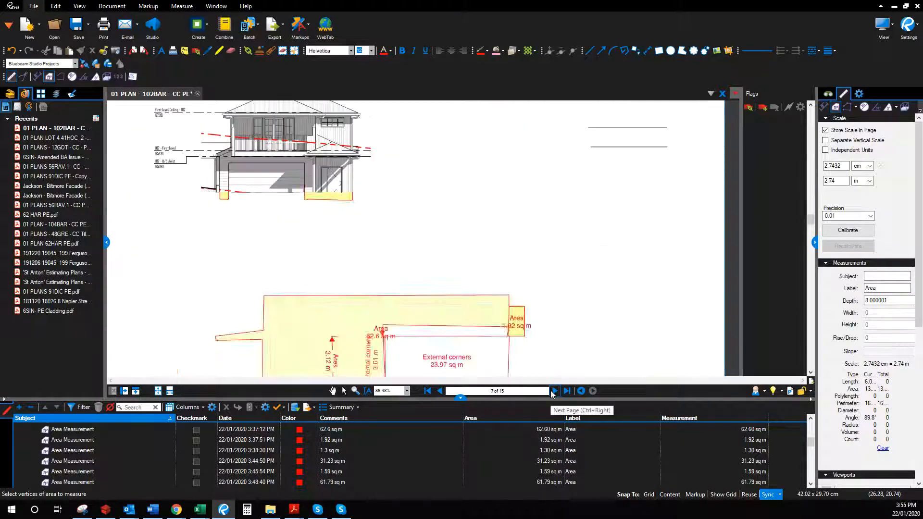
left_click(555, 391)
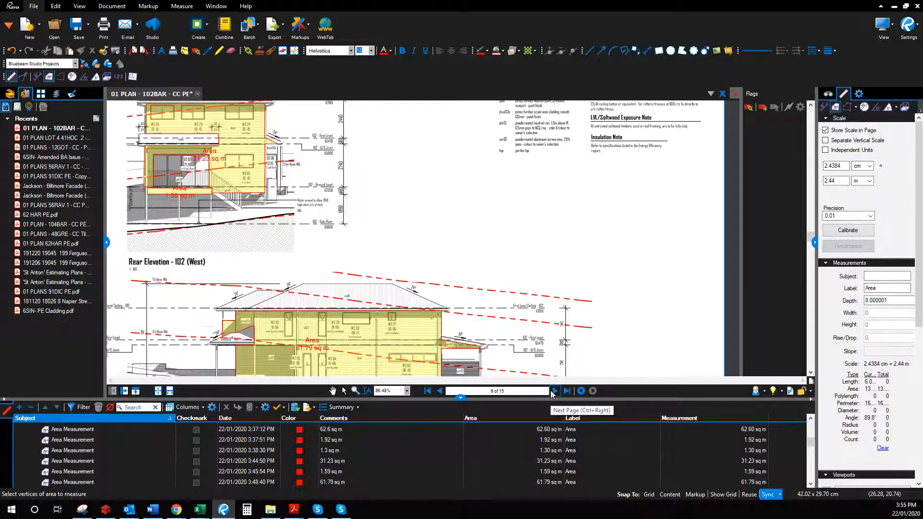
left_click(555, 391)
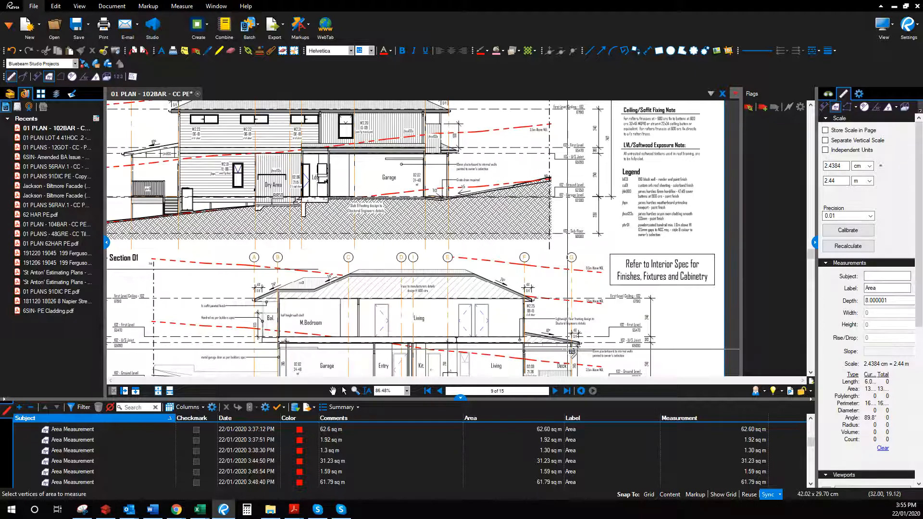
scroll(572, 354, "up", 9)
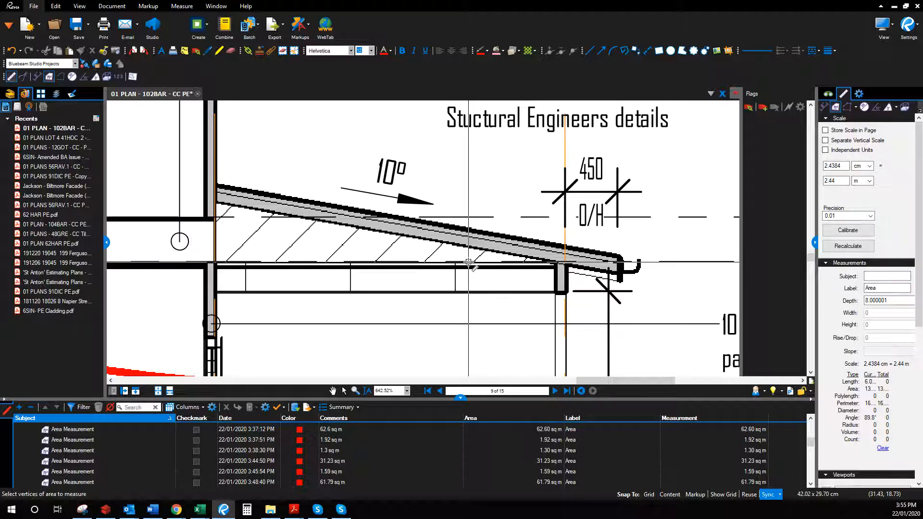
scroll(429, 290, "down", 7)
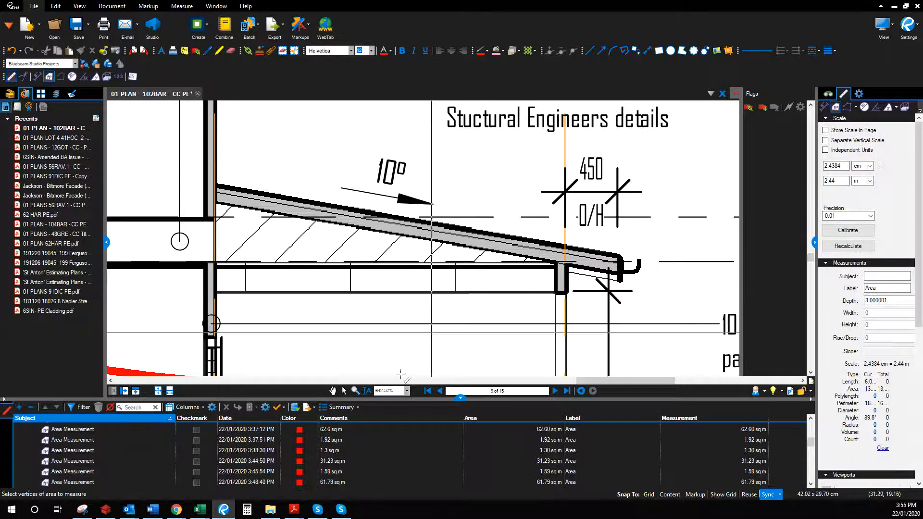
- Examine the section through the garage, balcony and deck, checking the soffit note above the balcony and the roof overhangs
left_click(335, 393)
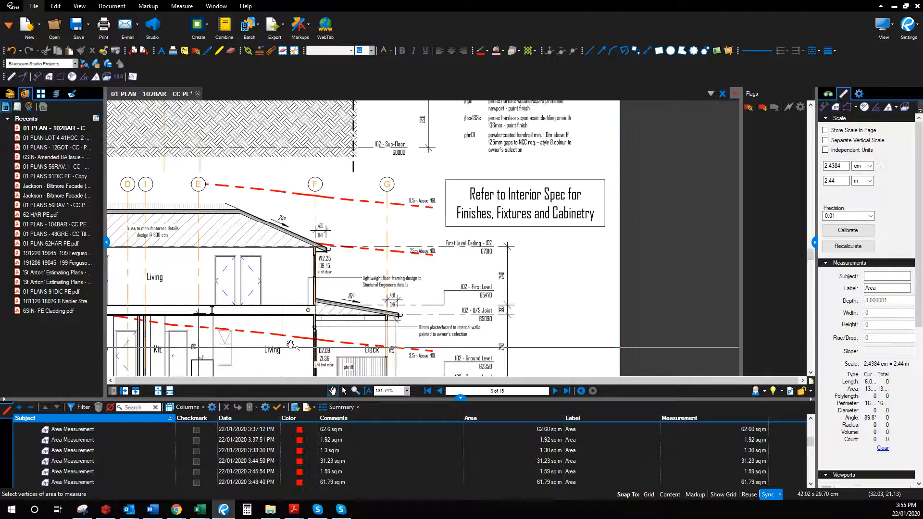
scroll(282, 333, "down", 3)
mouse_move(250, 329)
left_mouse_down()
mouse_move(422, 270)
mouse_move(492, 265)
left_mouse_up()
scroll(385, 288, "up", 5)
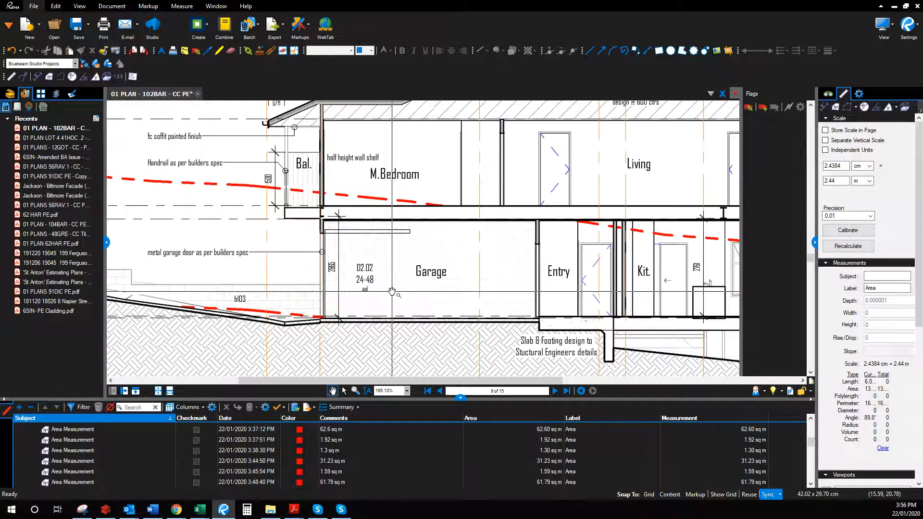
scroll(393, 291, "down", 3)
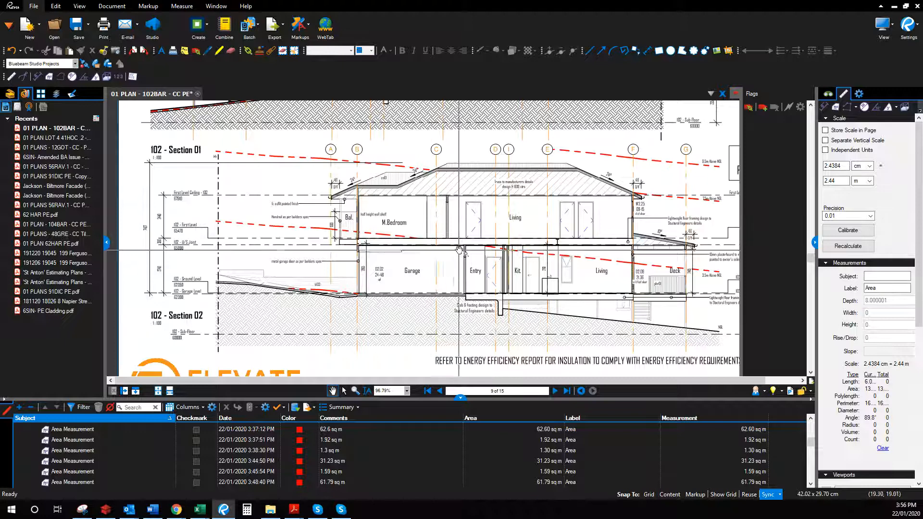
scroll(460, 249, "down", 2)
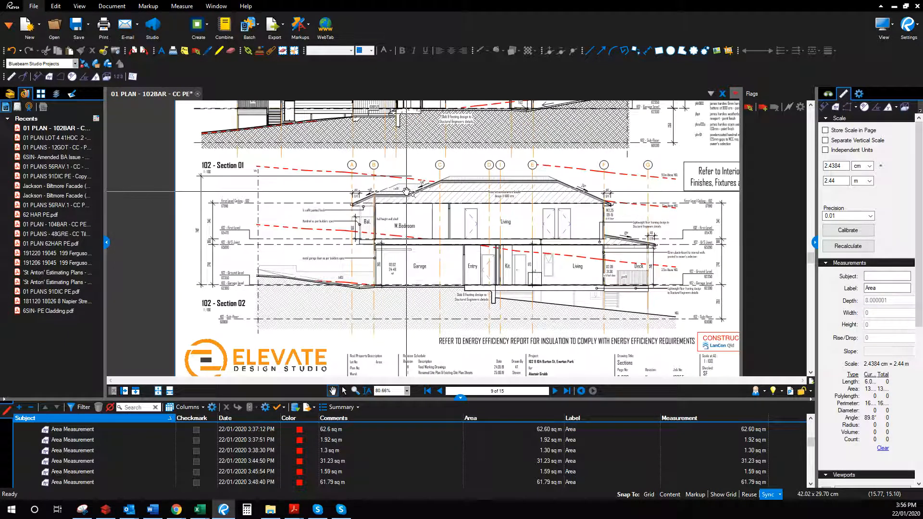
scroll(407, 192, "up", 6)
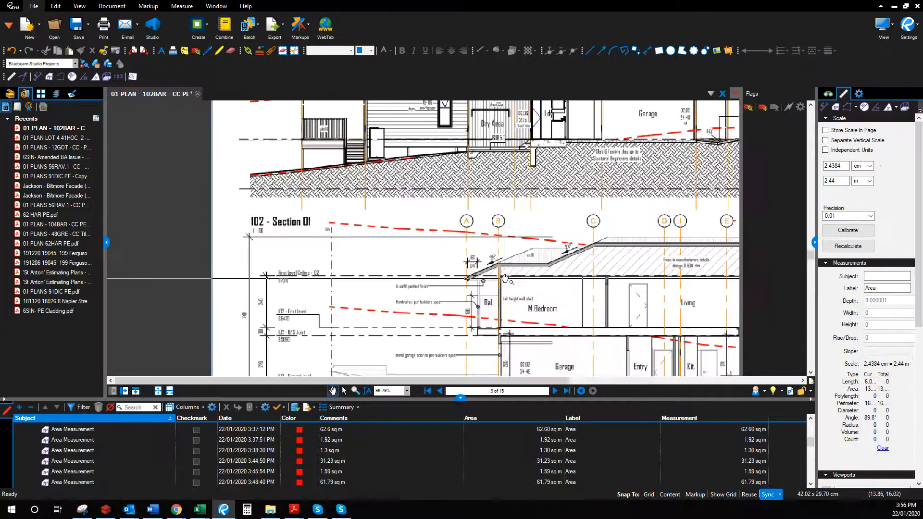
scroll(503, 279, "up", 3)
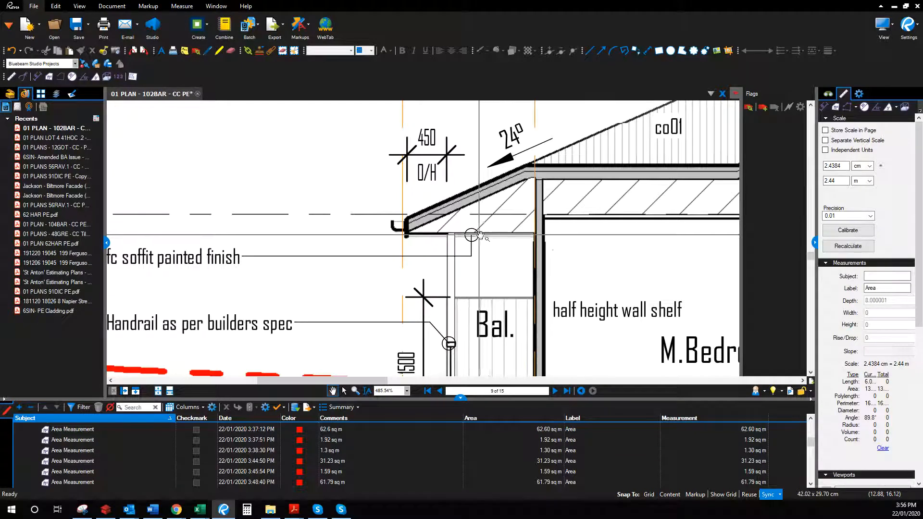
scroll(473, 236, "down", 6)
scroll(484, 237, "down", 4)
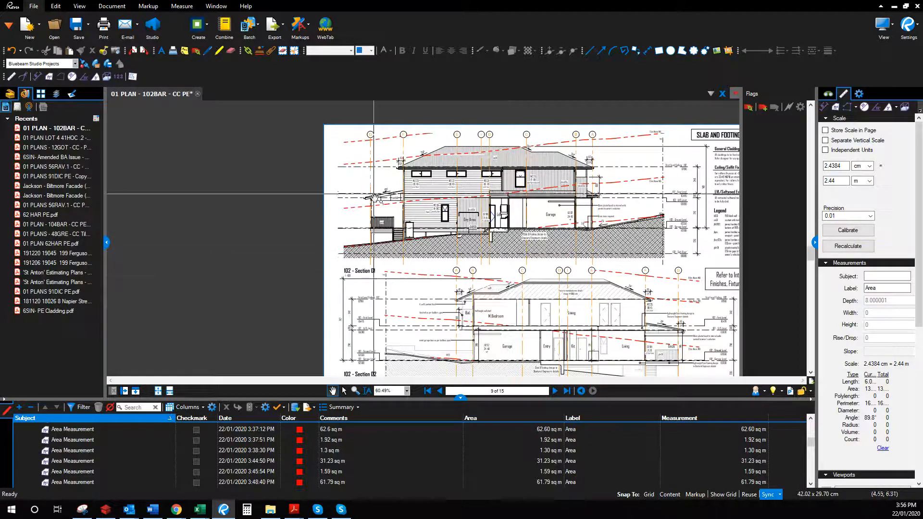
left_click_drag(599, 320, 528, 216)
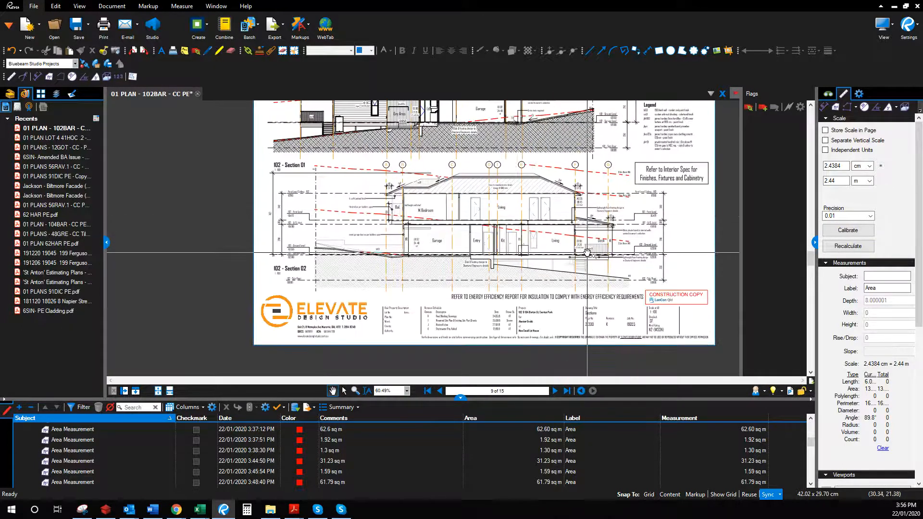
- On the ground level plan, measure the deck's beams with a polylength along its three outer sides and select the measurement
left_click(440, 392)
left_click(440, 392)
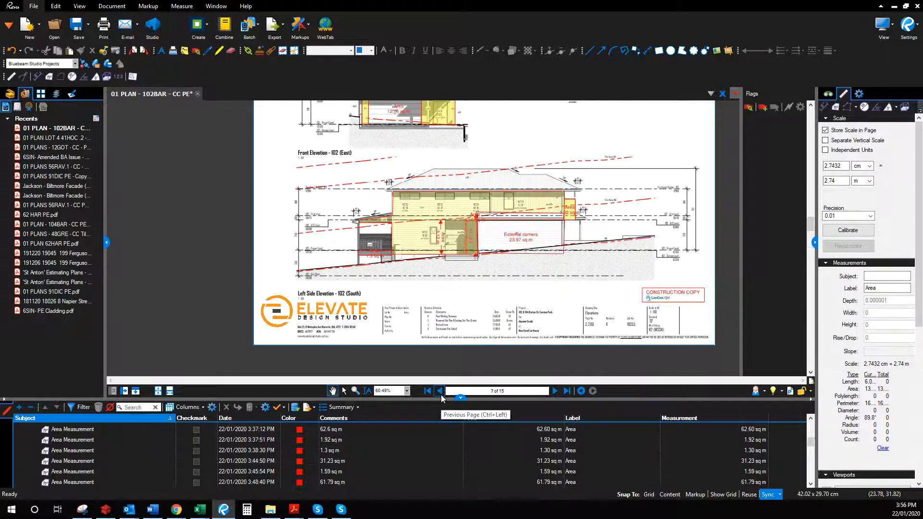
left_click(440, 391)
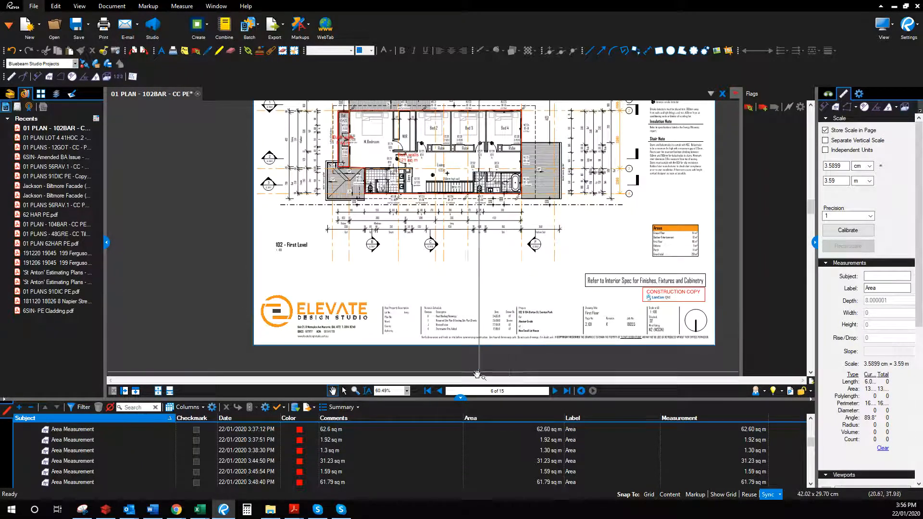
left_click(440, 392)
scroll(553, 258, "up", 6)
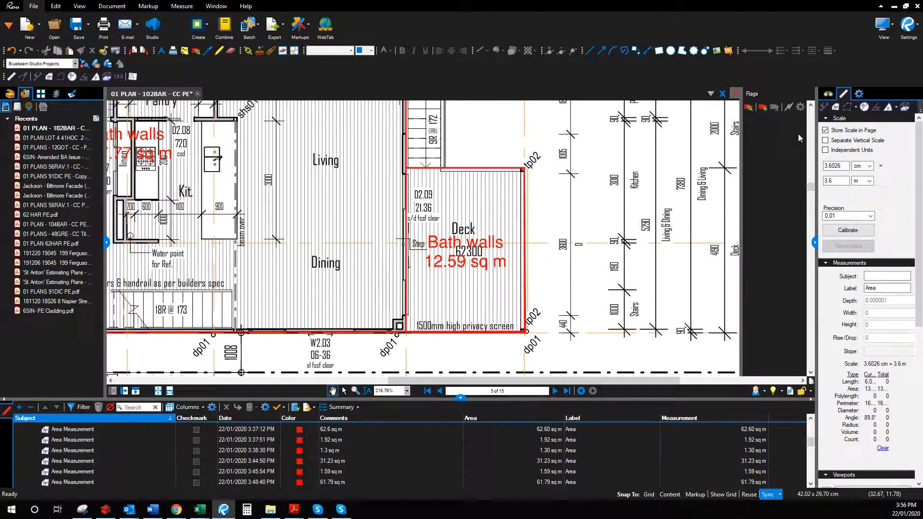
left_click(864, 107)
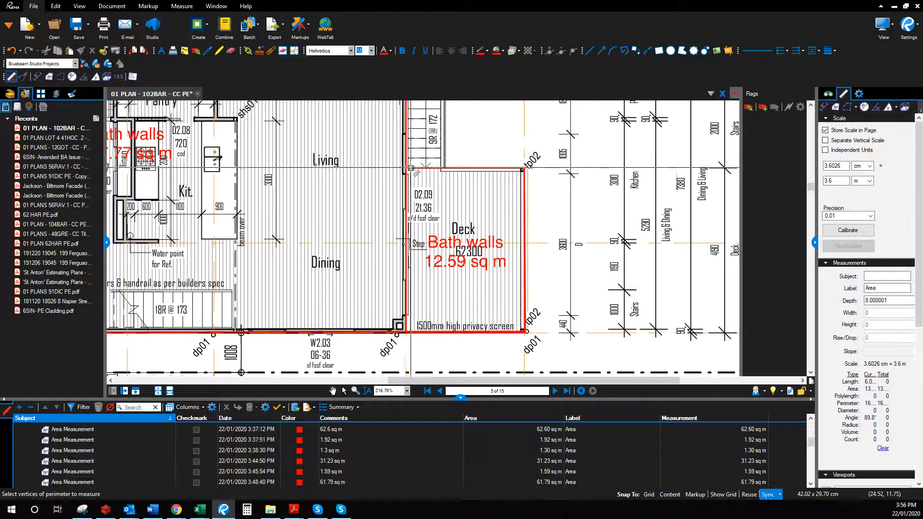
left_click(406, 169)
left_click(522, 169)
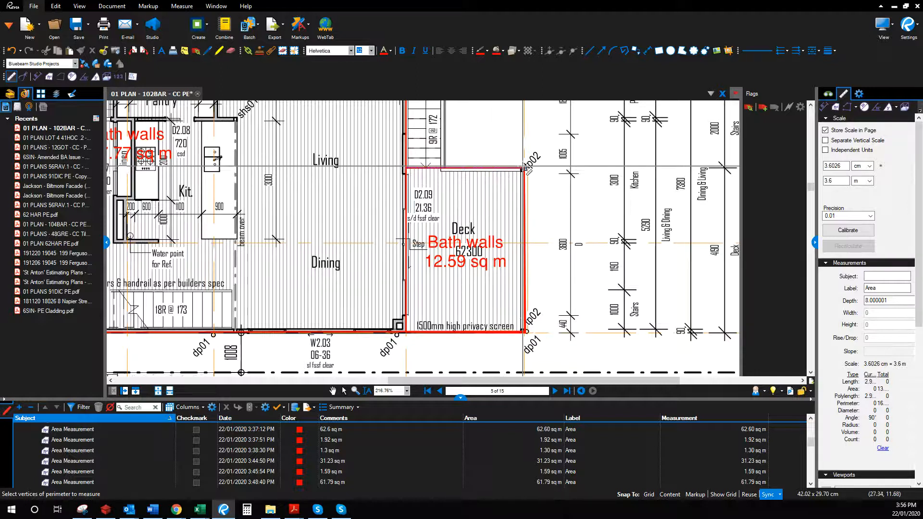
left_click(525, 331)
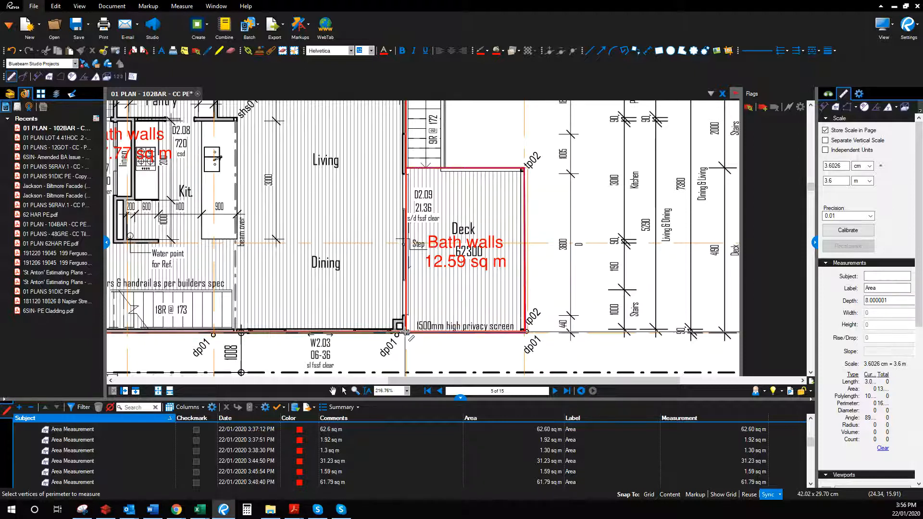
double_click(407, 332)
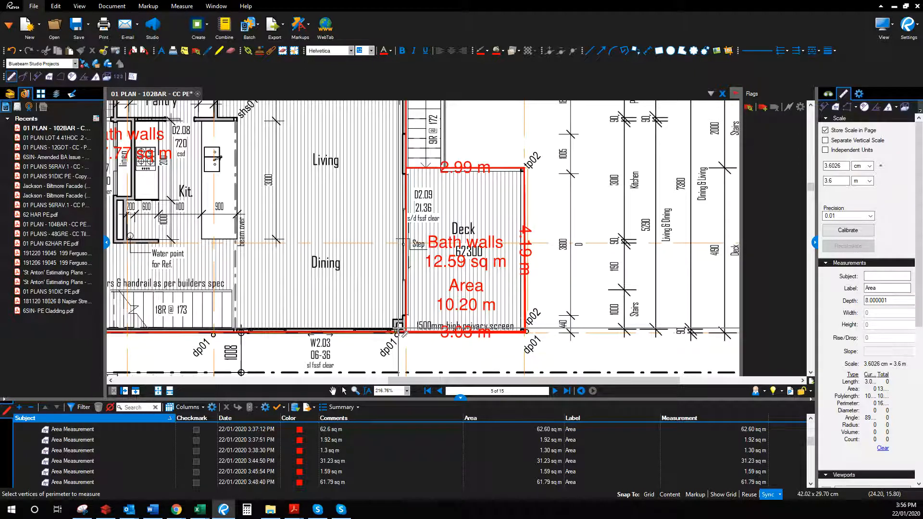
key("Escape")
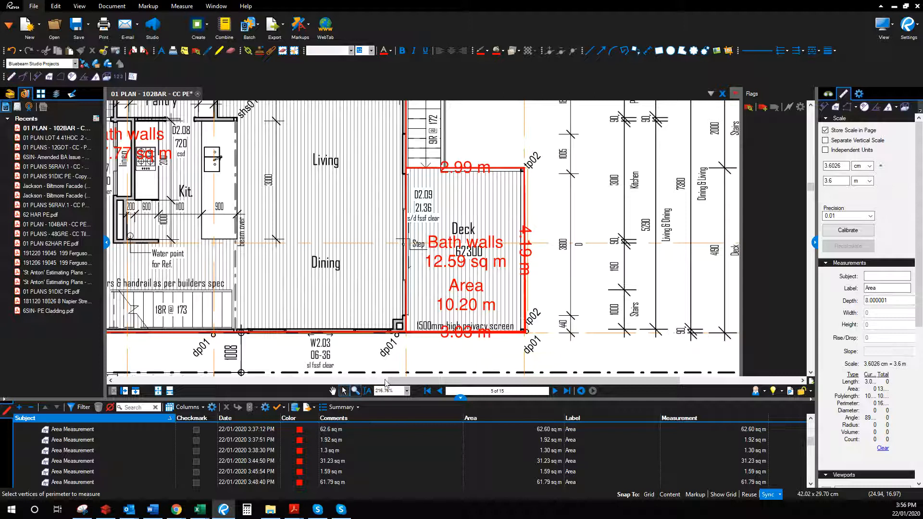
left_click(501, 272)
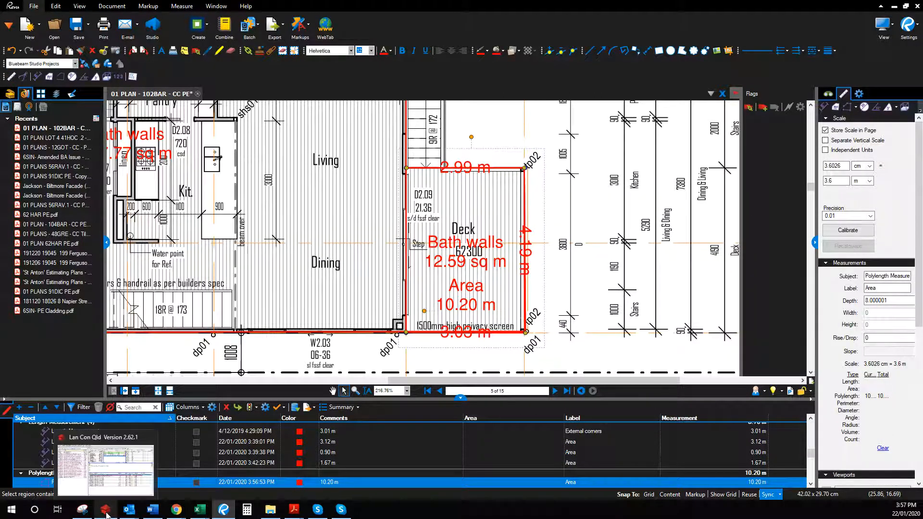
- In the bill of quantities, set the cladding around beams labour quantity to 10.2 and add the workup note "Alfresco beams"
left_click(106, 510)
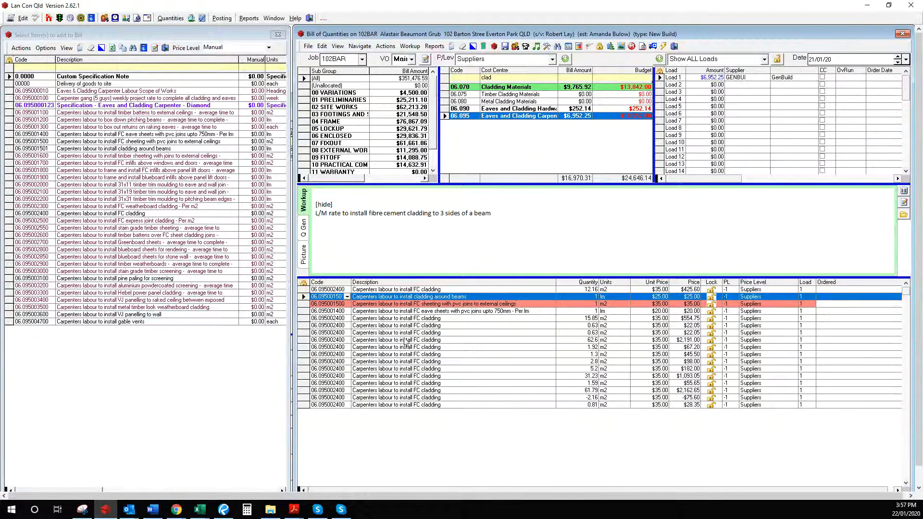
left_click(567, 297)
type("10")
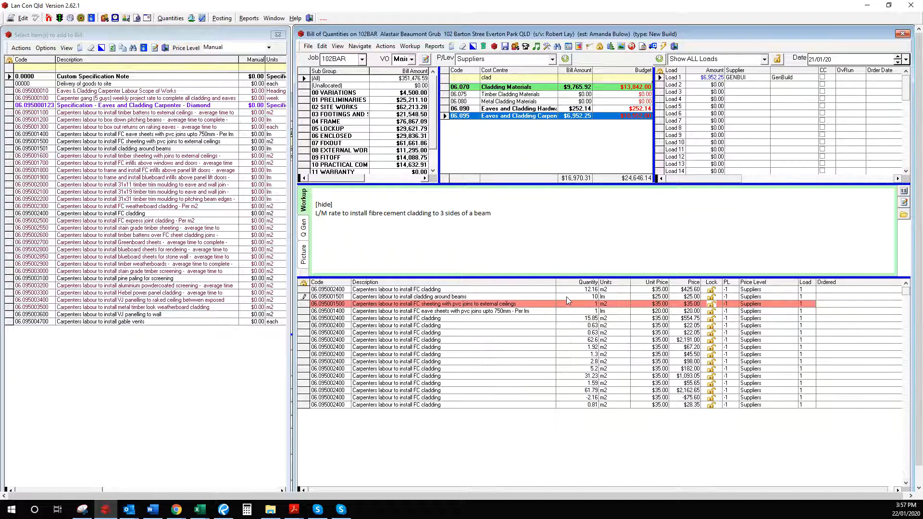
type(".2")
key("Tab")
left_click(331, 194)
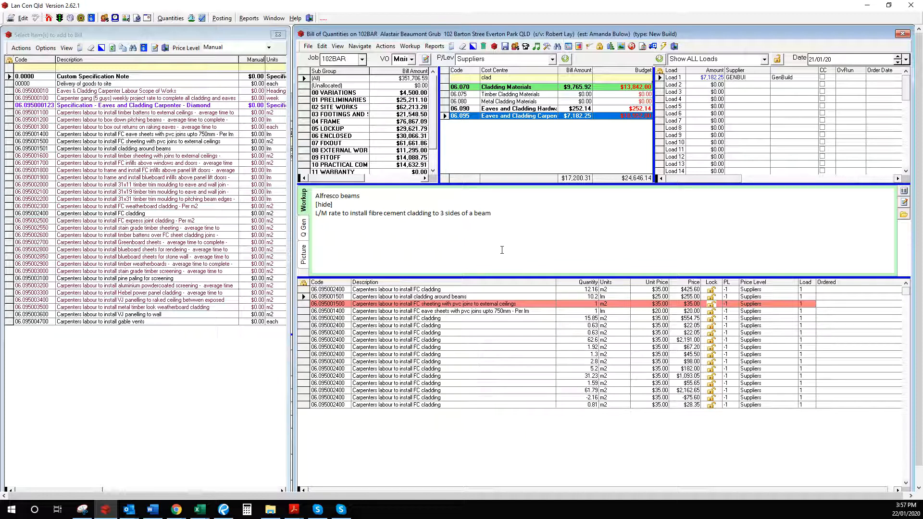
- Select the labour line for FC eave sheets upto 750mm and view the "fibre cement ceiling" image results in Chrome
left_click(501, 312)
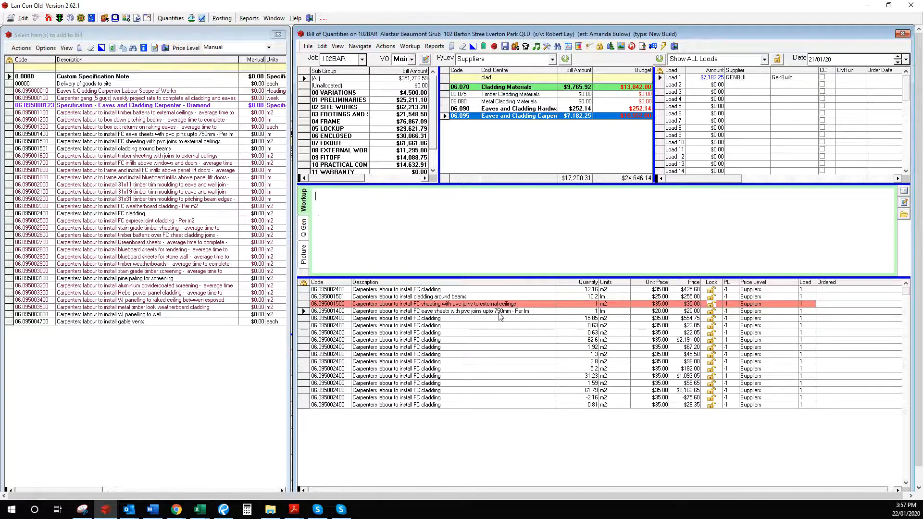
left_click(304, 311)
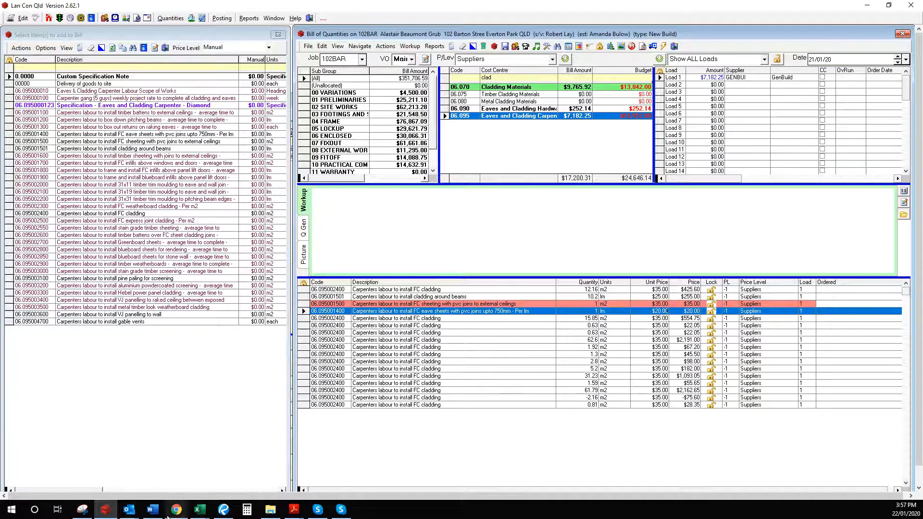
mouse_move(177, 511)
left_click(274, 461)
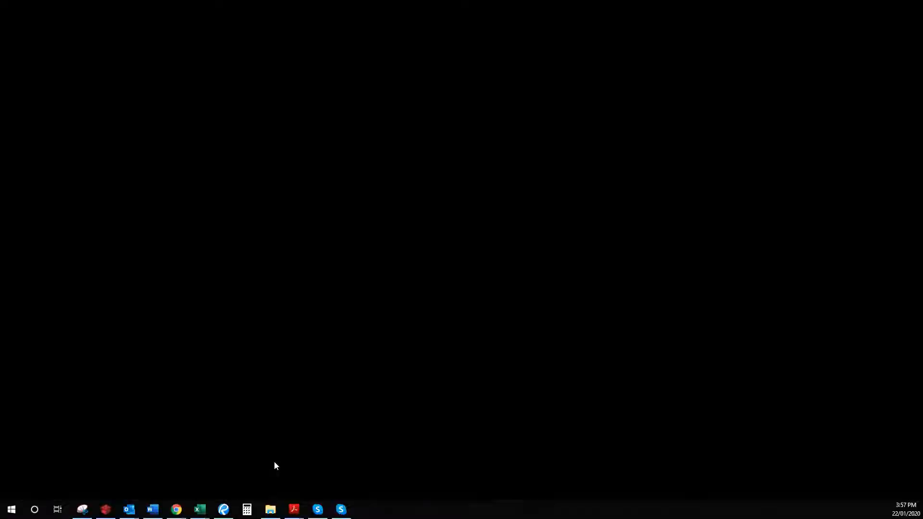
left_click(9, 26)
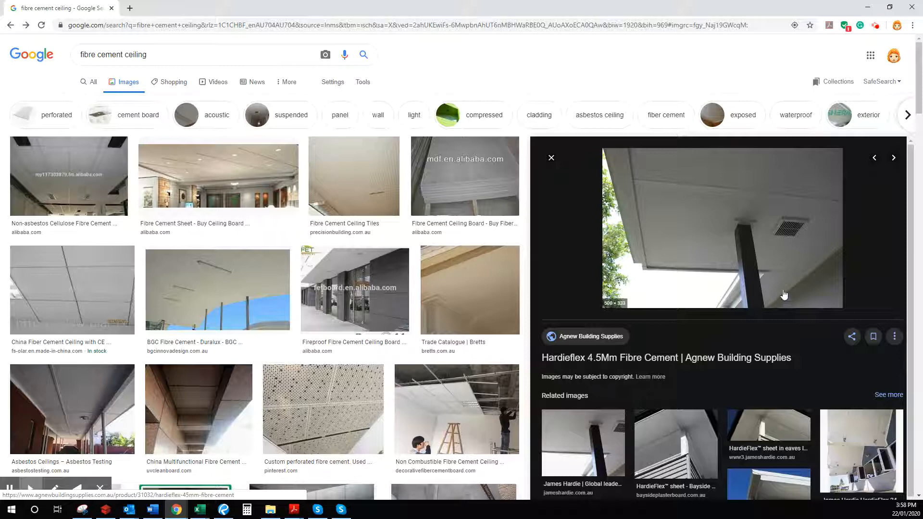
mouse_move(110, 515)
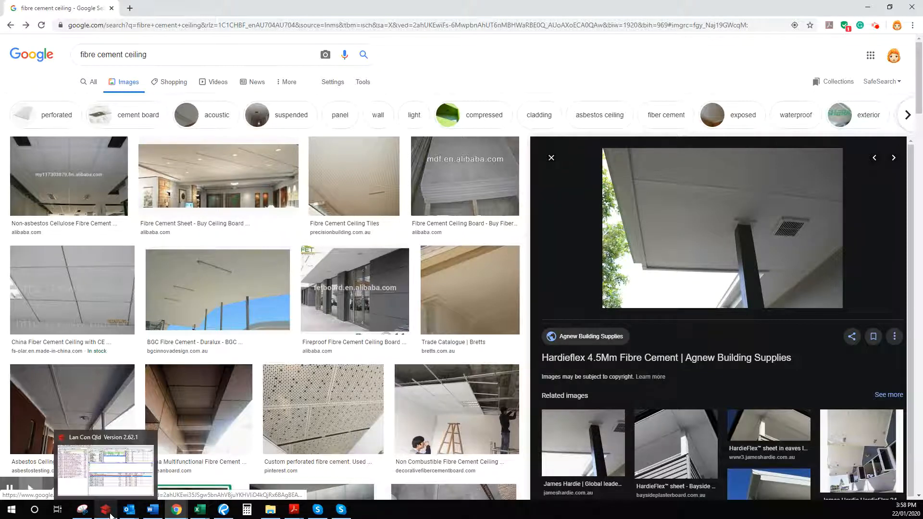
- Switch to the plans in Bluebeam Revu and examine the roof outline and overhangs on the first level plan
left_click(223, 510)
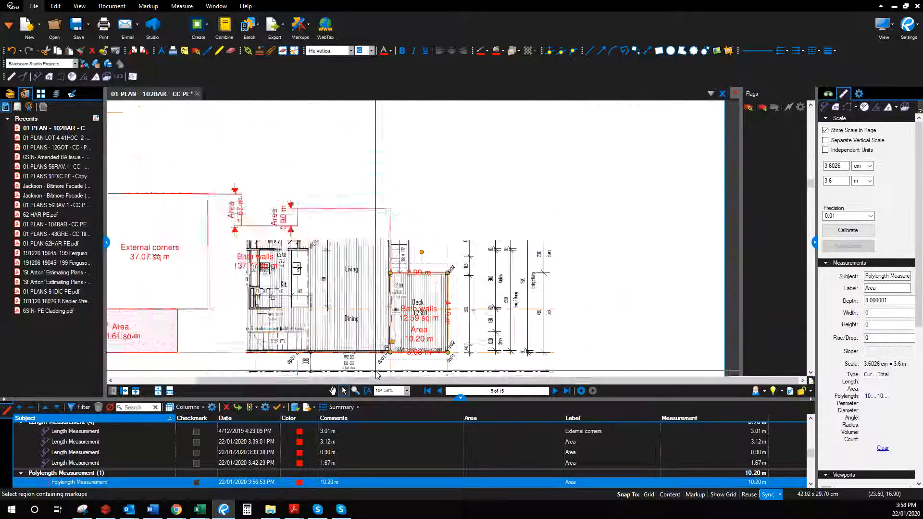
scroll(376, 374, "down", 3)
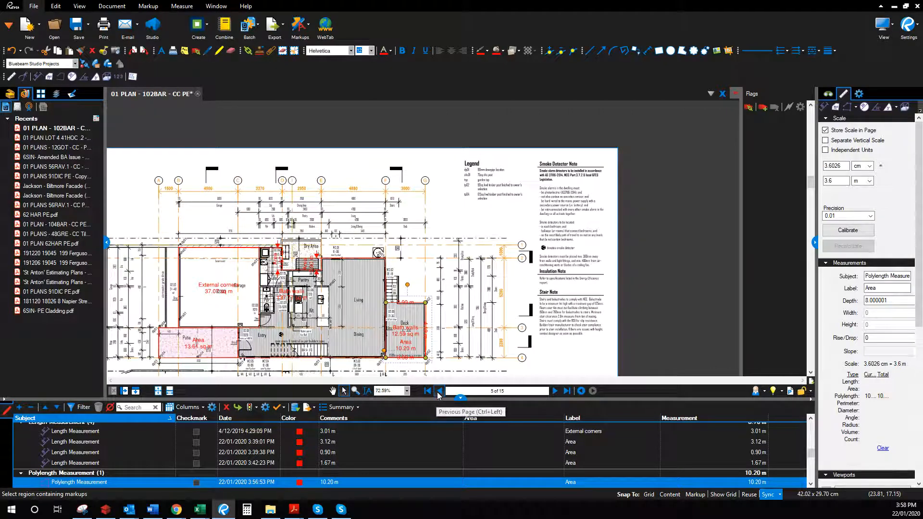
left_click(438, 391)
left_click(439, 390)
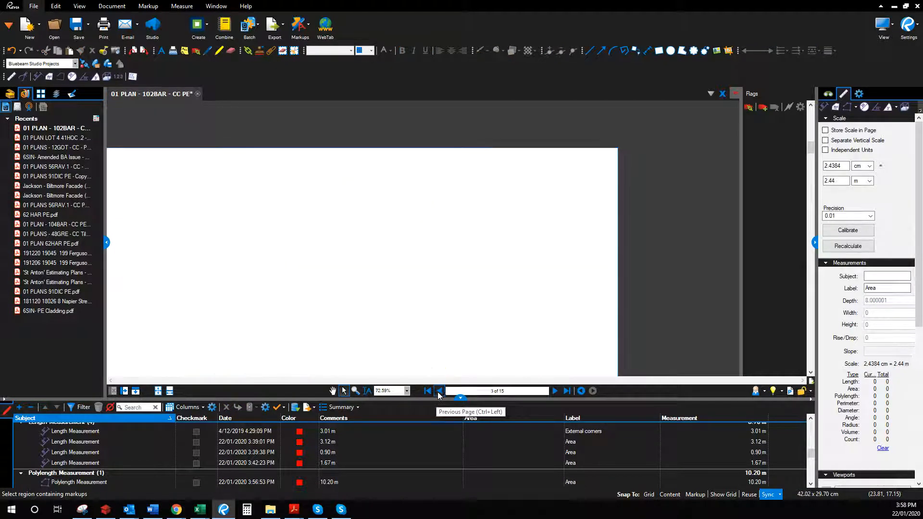
left_click(559, 394)
left_click(559, 393)
left_click(560, 393)
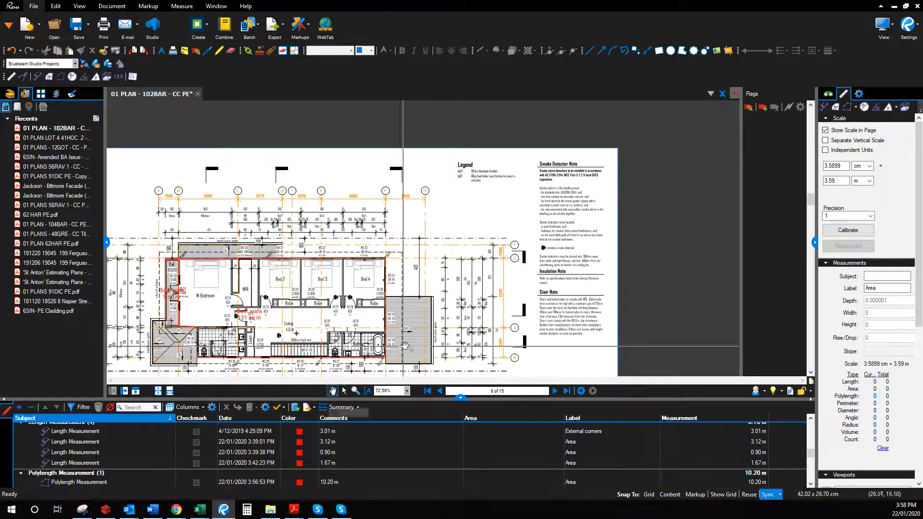
left_click_drag(412, 344, 498, 267)
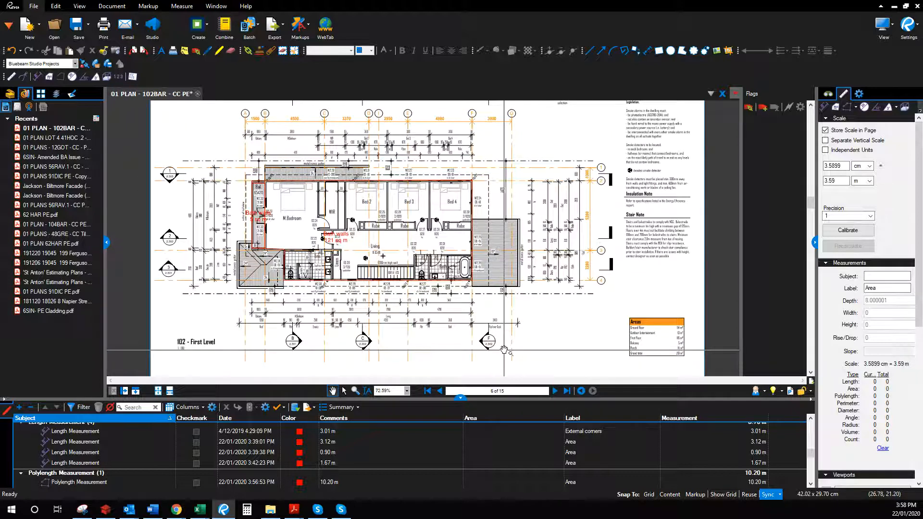
scroll(521, 339, "up", 1)
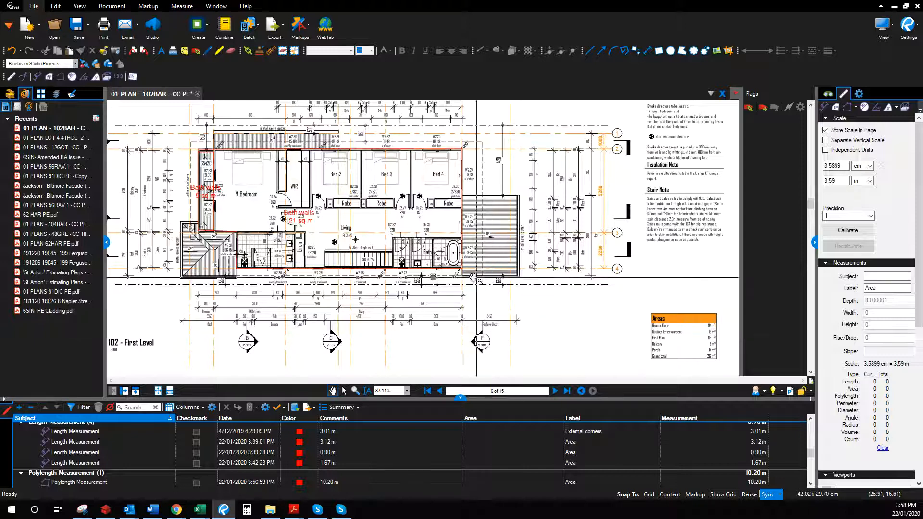
- Check the eaves on the elevations against the first level plan, including the lower roof over the deck
left_click(554, 391)
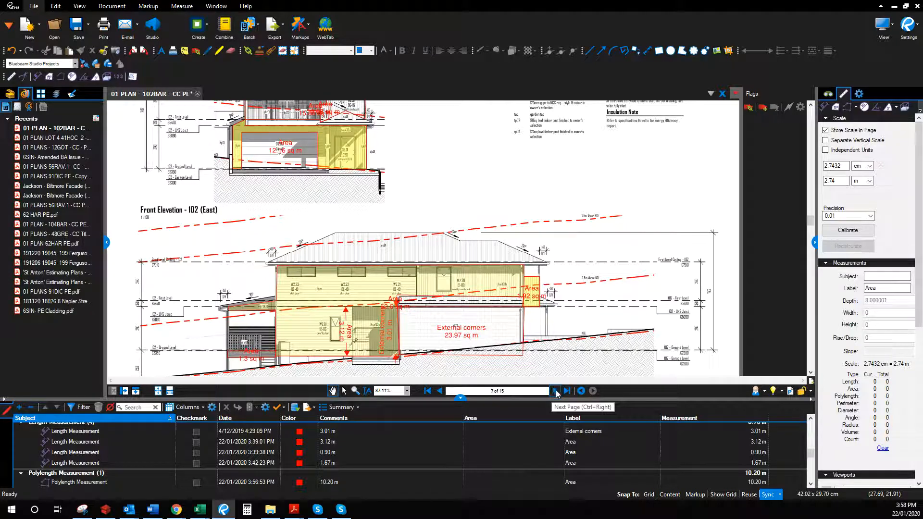
left_click(440, 391)
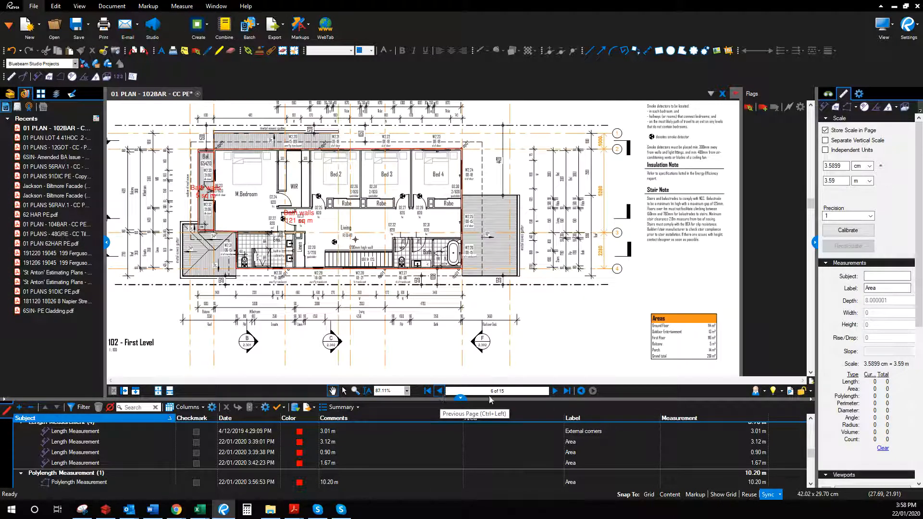
left_click(555, 392)
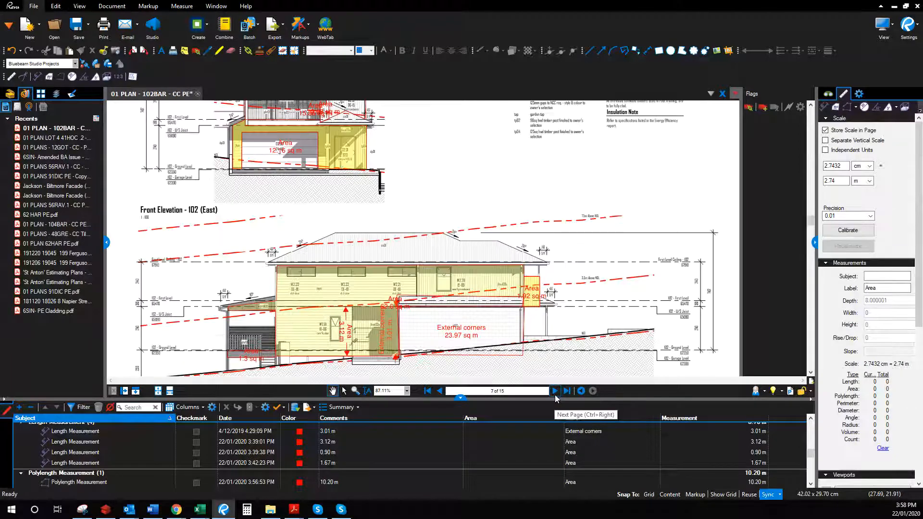
scroll(279, 260, "up", 5)
scroll(279, 260, "down", 5)
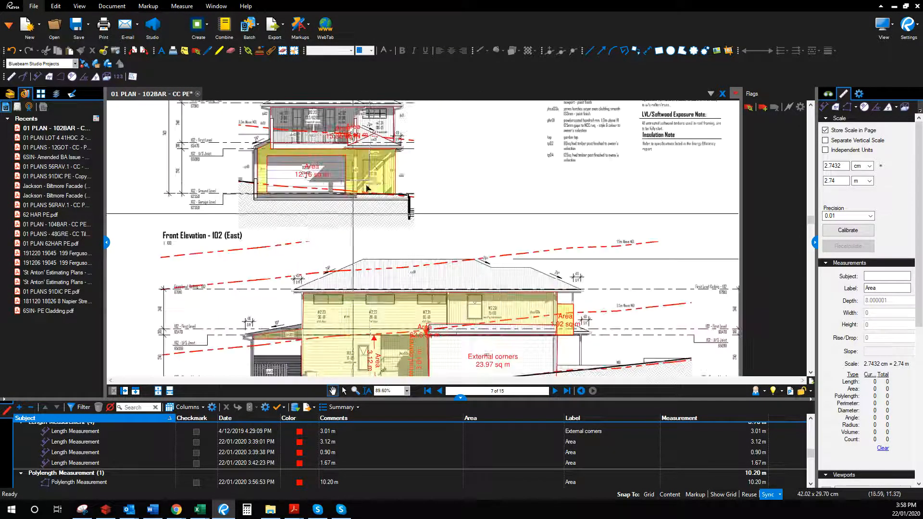
scroll(351, 222, "down", 2)
scroll(504, 326, "up", 4)
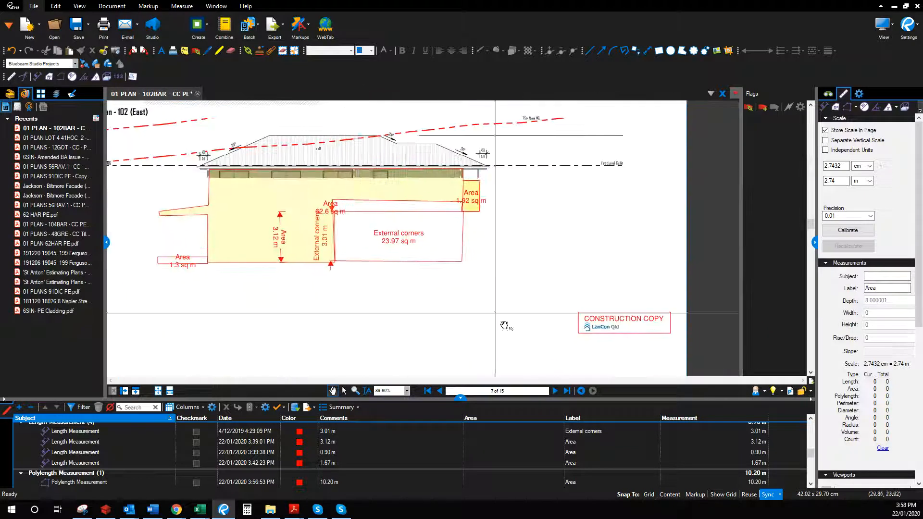
left_click(556, 392)
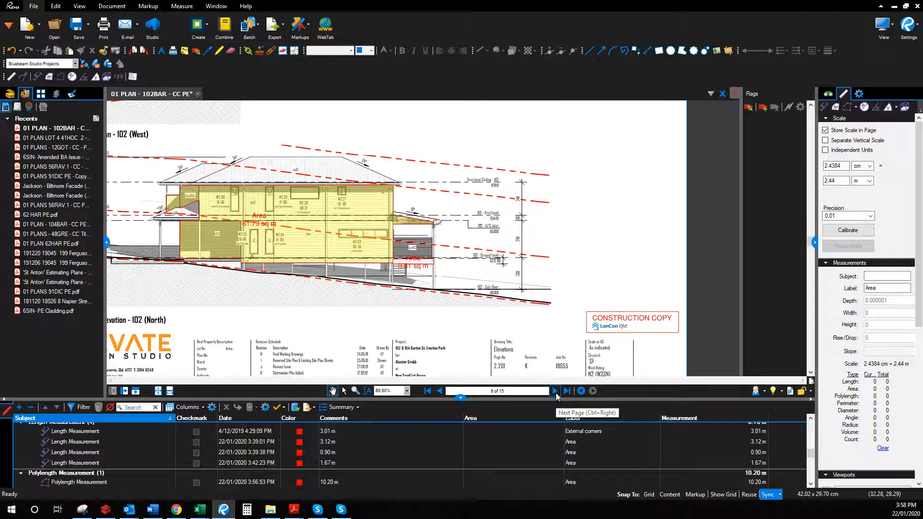
left_click(439, 391)
left_click(439, 391)
scroll(433, 281, "down", 3)
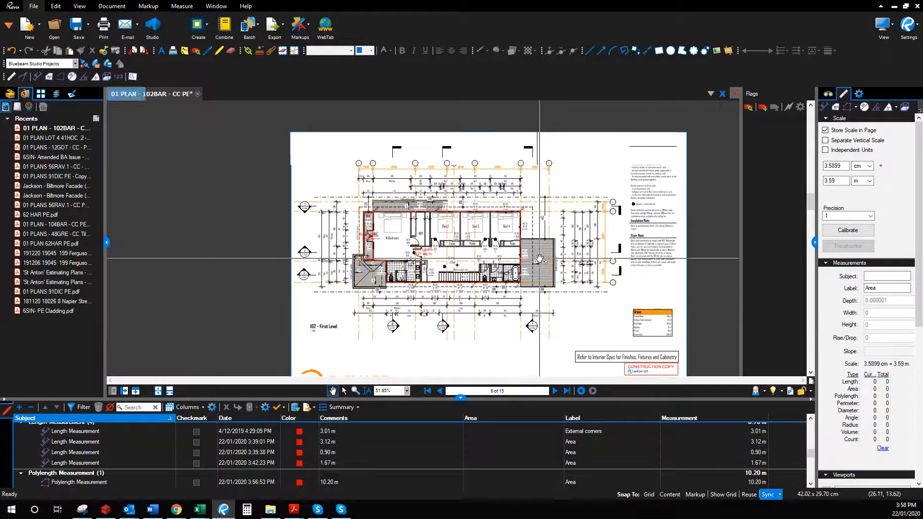
scroll(540, 259, "up", 5)
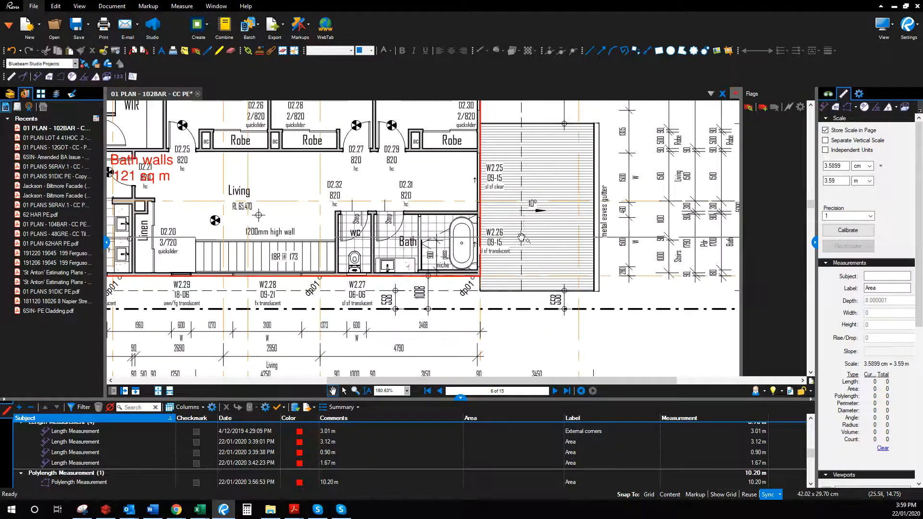
scroll(458, 337, "down", 2)
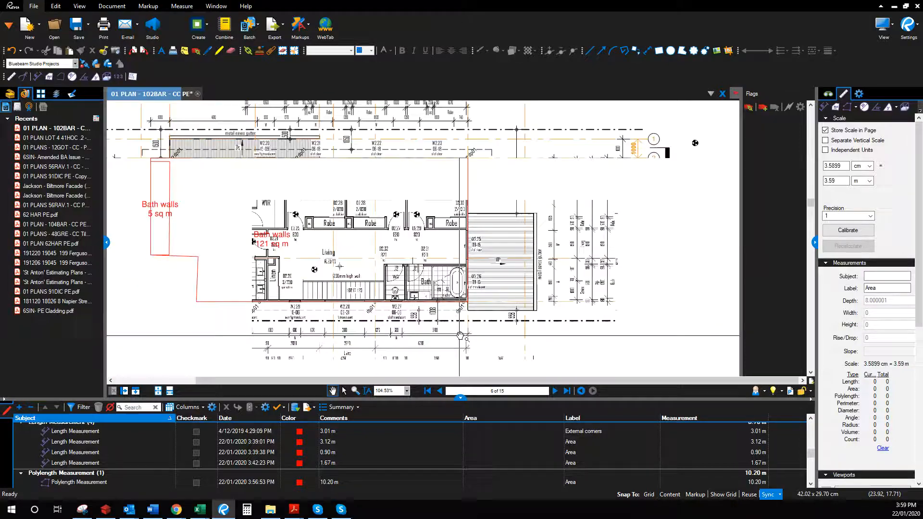
left_click_drag(458, 337, 509, 353)
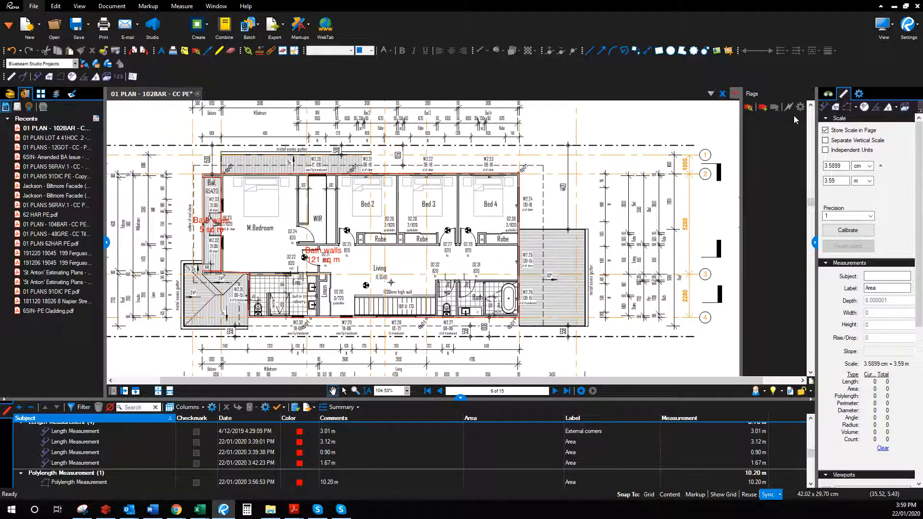
- Measure the first level's outer perimeter, including the balcony, with a green polylength
left_click(845, 109)
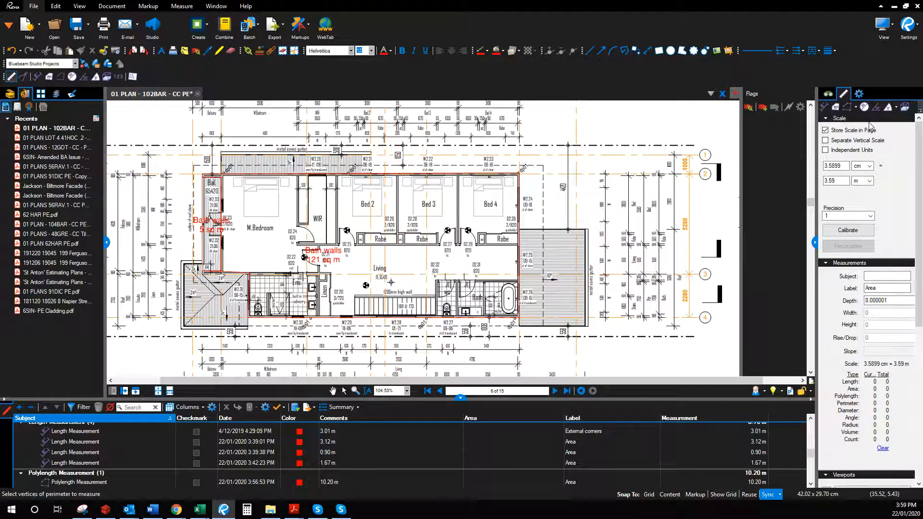
left_click(486, 50)
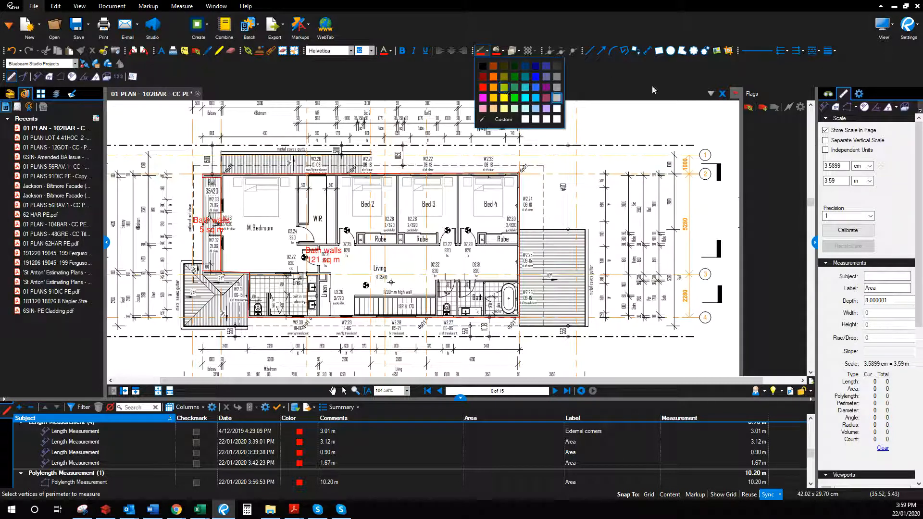
left_click(850, 110)
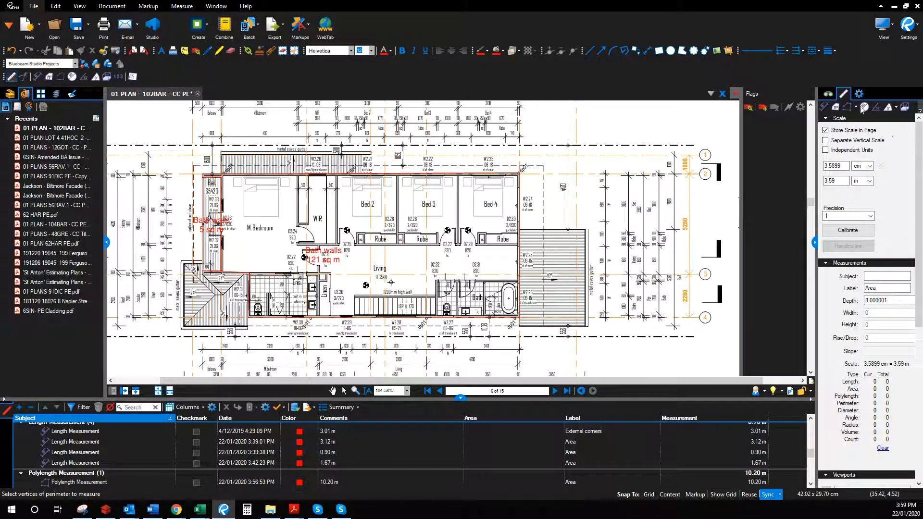
left_click(487, 50)
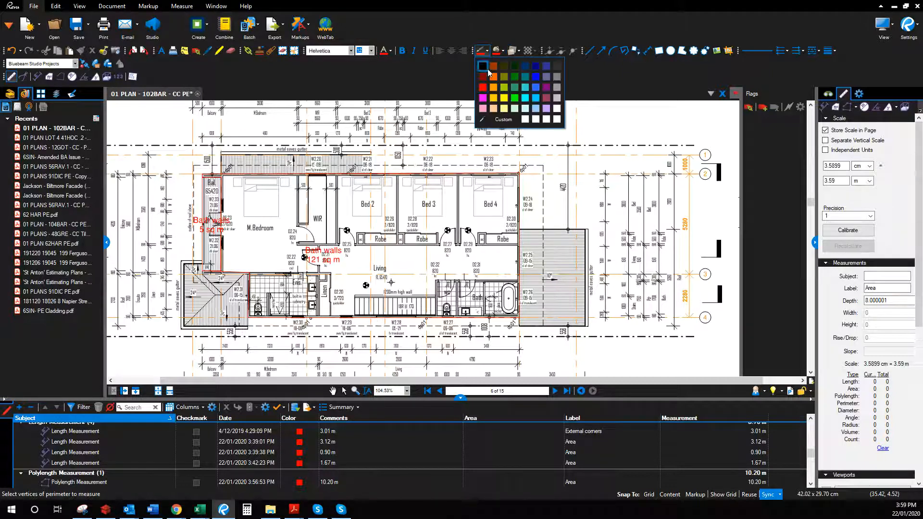
left_click(515, 87)
left_click(208, 177)
left_click(520, 176)
left_click(520, 317)
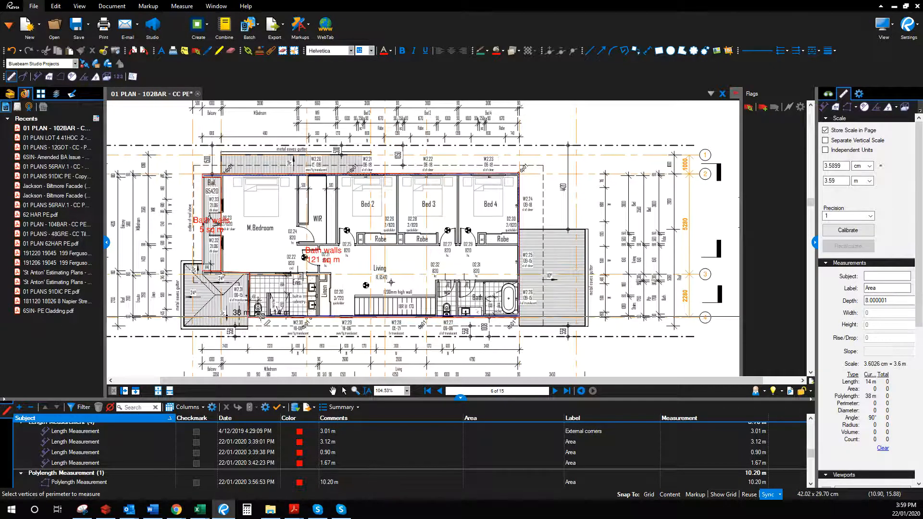
left_click(248, 317)
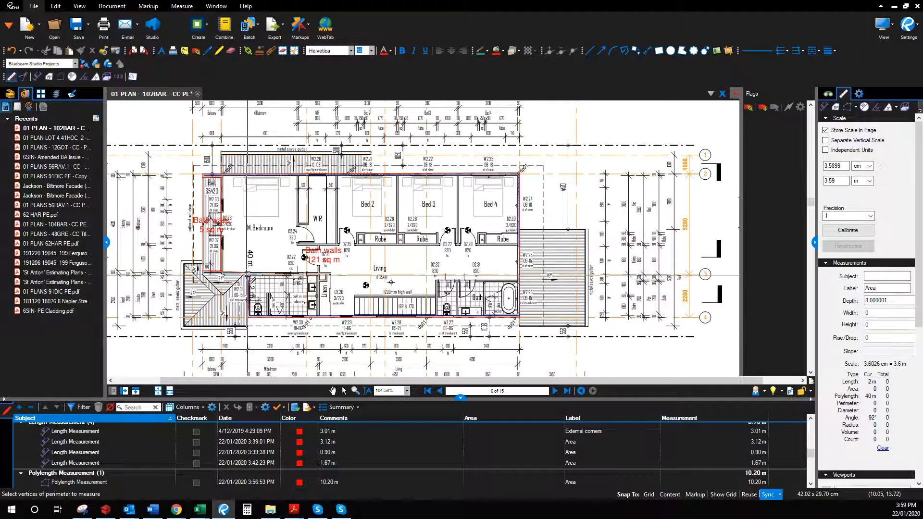
left_click(249, 272)
left_click(202, 273)
double_click(210, 181)
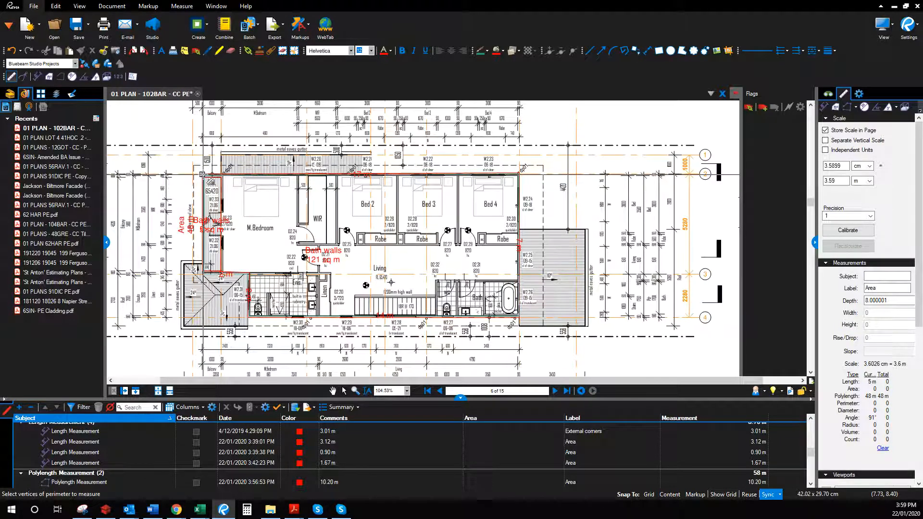
- Select the first level perimeter measurement, and in the Lan Con Qld bill of quantities set the FC eave sheets labour quantity to 48
scroll(481, 363, "down", 3)
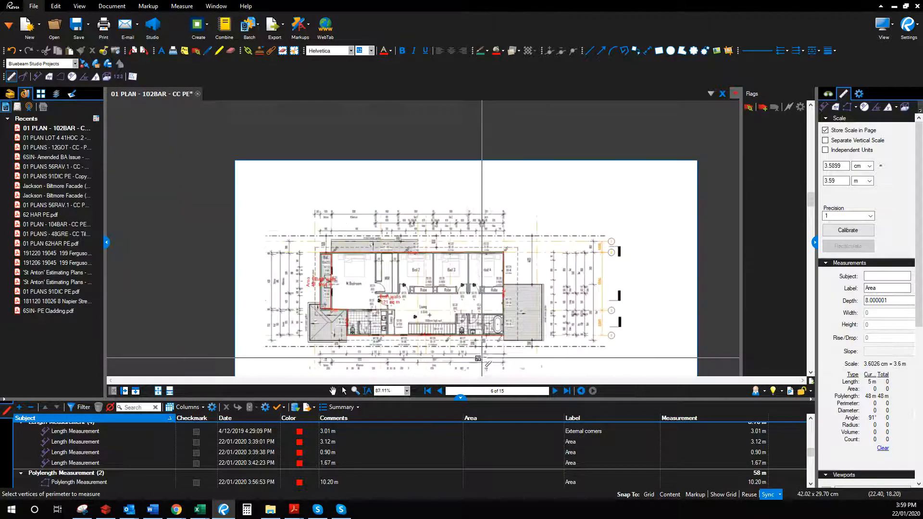
scroll(400, 481, "up", 5)
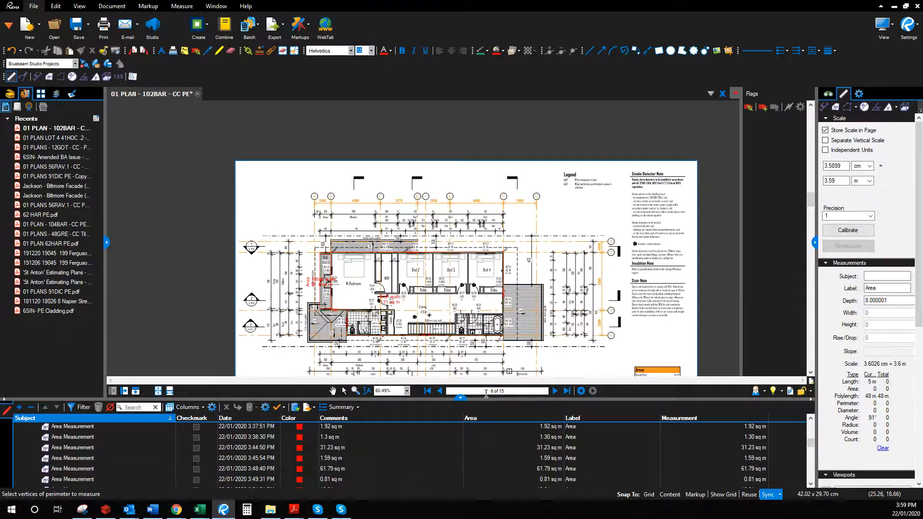
key("Escape")
scroll(457, 250, "up", 3)
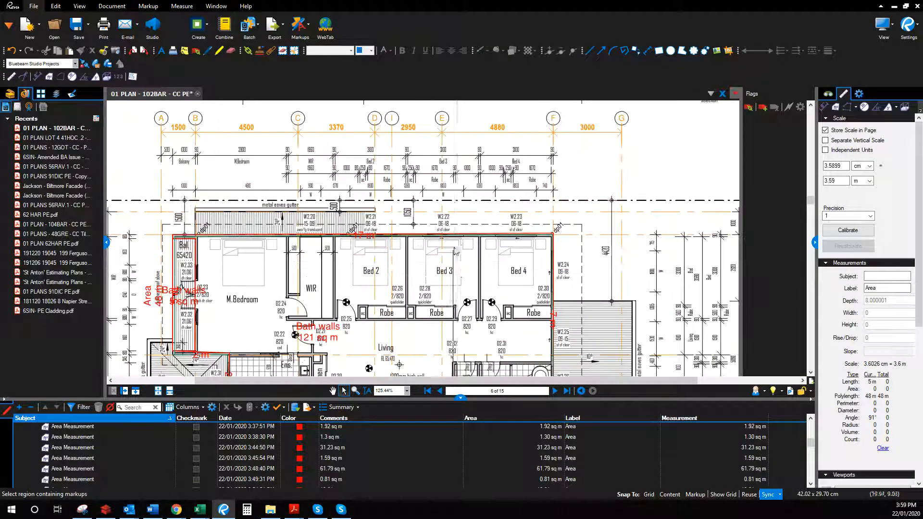
left_click(458, 236)
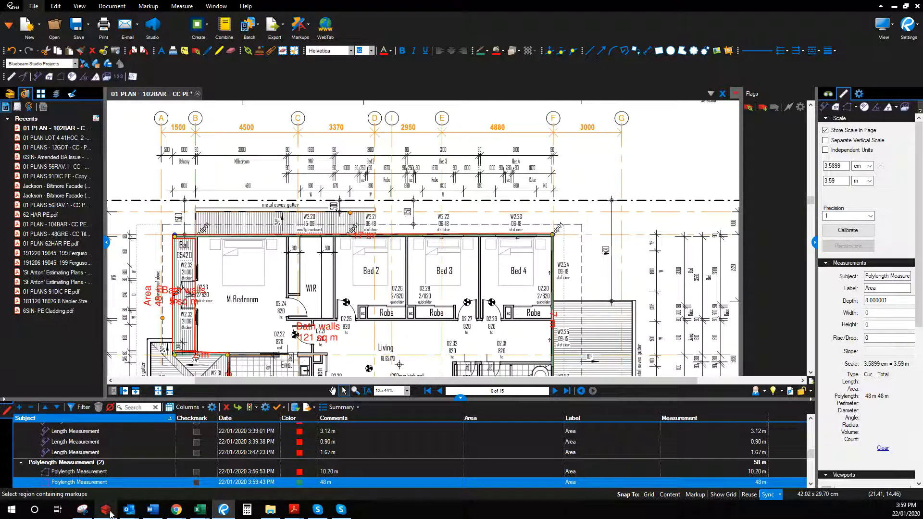
left_click(105, 509)
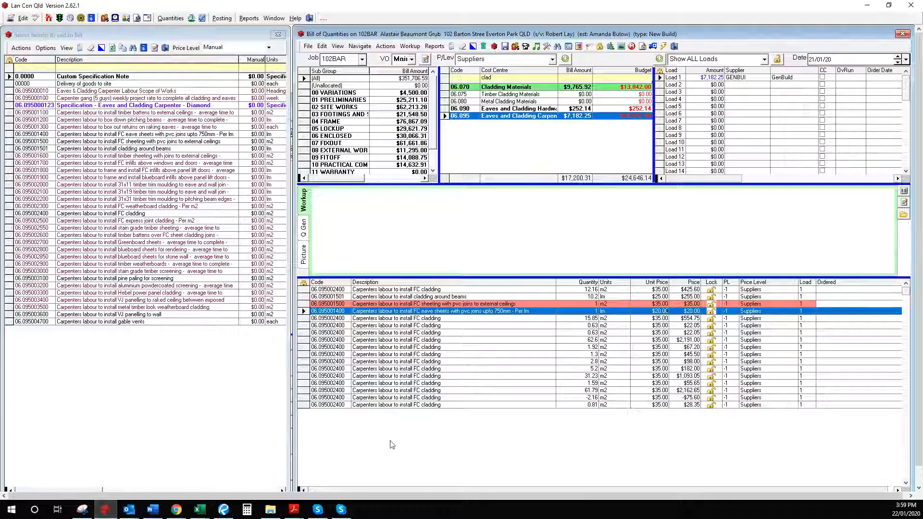
left_click(587, 313)
key("Tab")
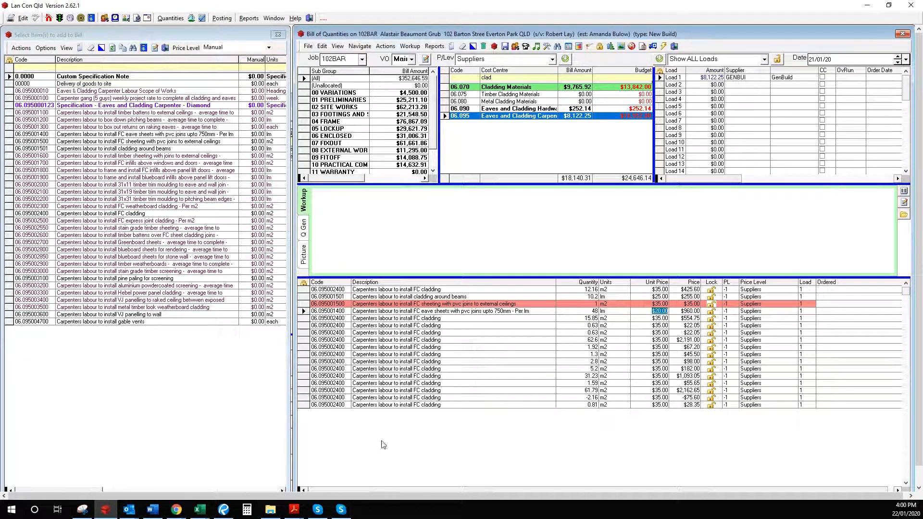
- Add the workup note "Awaiting WR plaster to ceilings to be confirmed - entry, alfresco, upper deck" to the highlighted external ceilings labour line
key("Up")
left_click(363, 227)
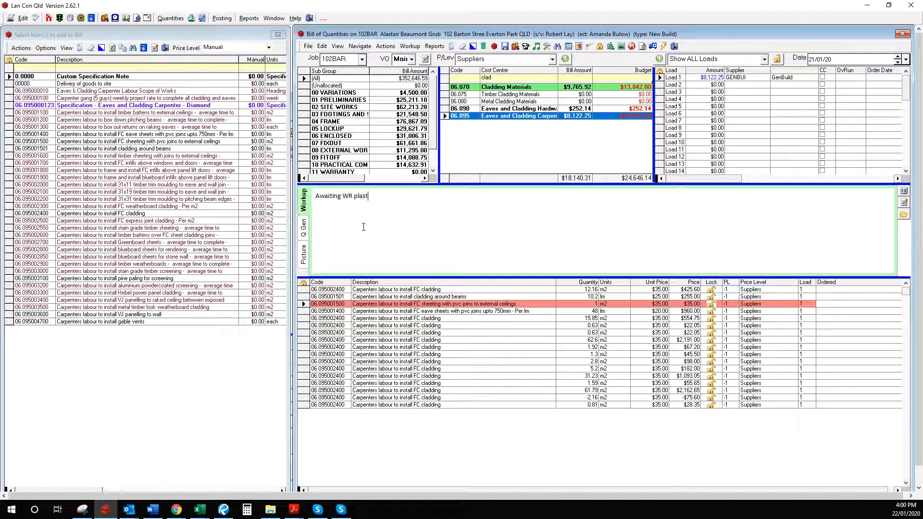
type("eilings to be confirm")
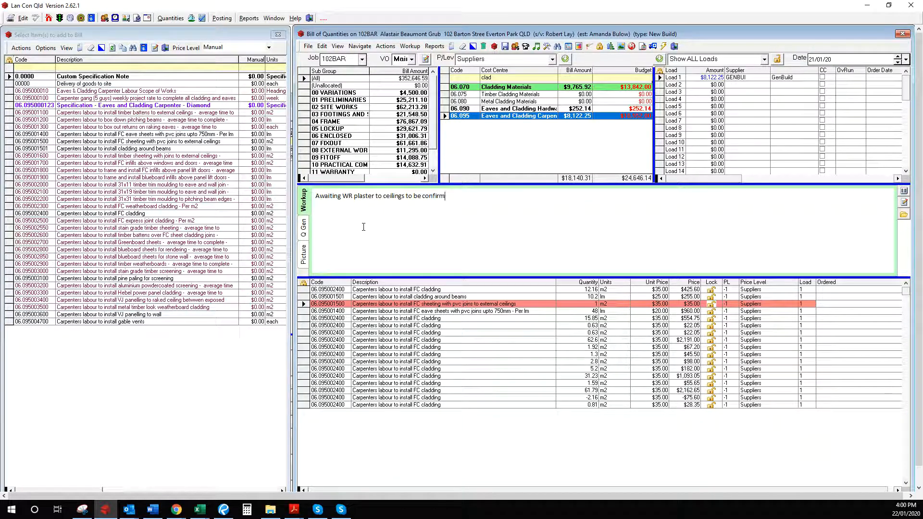
type("ed - entry, alf")
type("resco")
type(", upper deck")
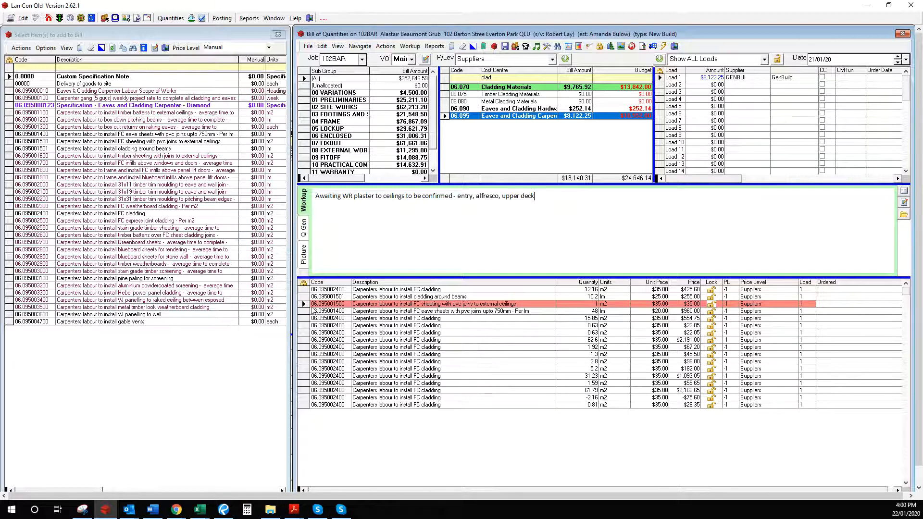
- Add a second external ceilings FC sheeting labour line to the bill, and in Bluebeam Revu measure the ceiling area above the Dry Area clothesline
left_click_drag(343, 433, 343, 432)
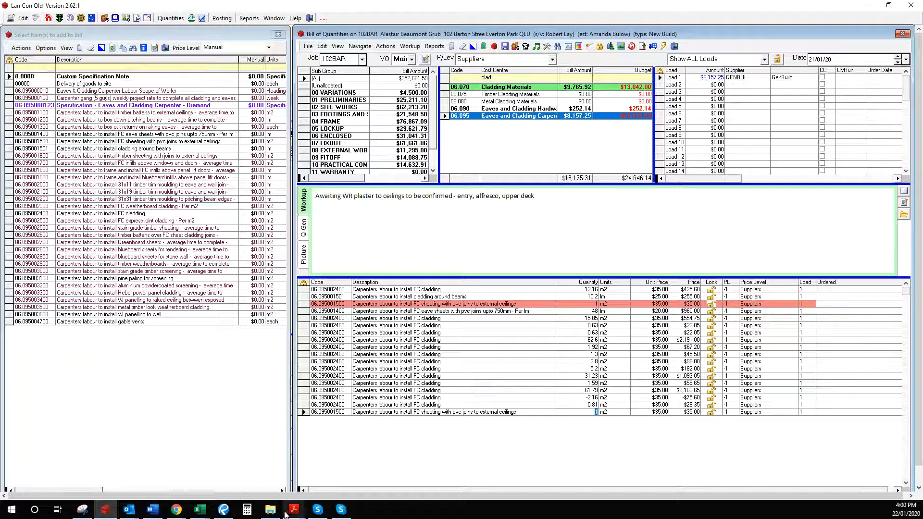
left_click(223, 510)
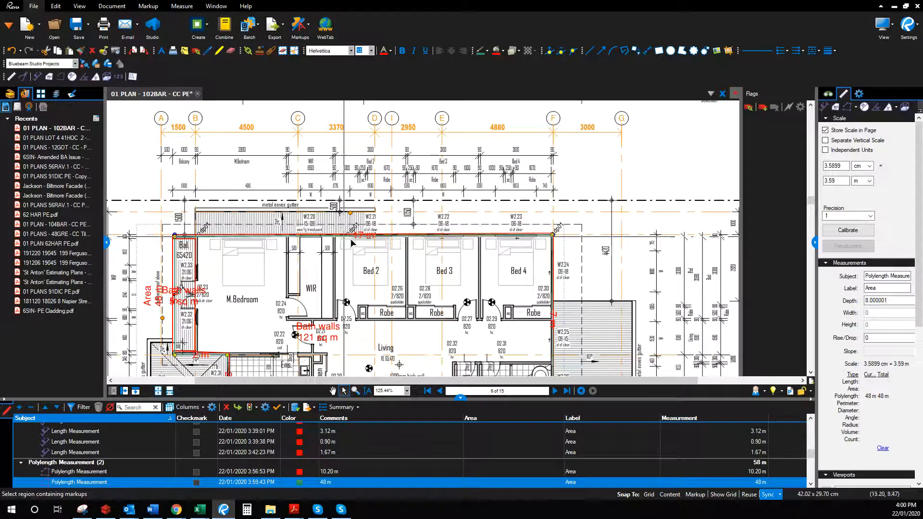
left_click(439, 391)
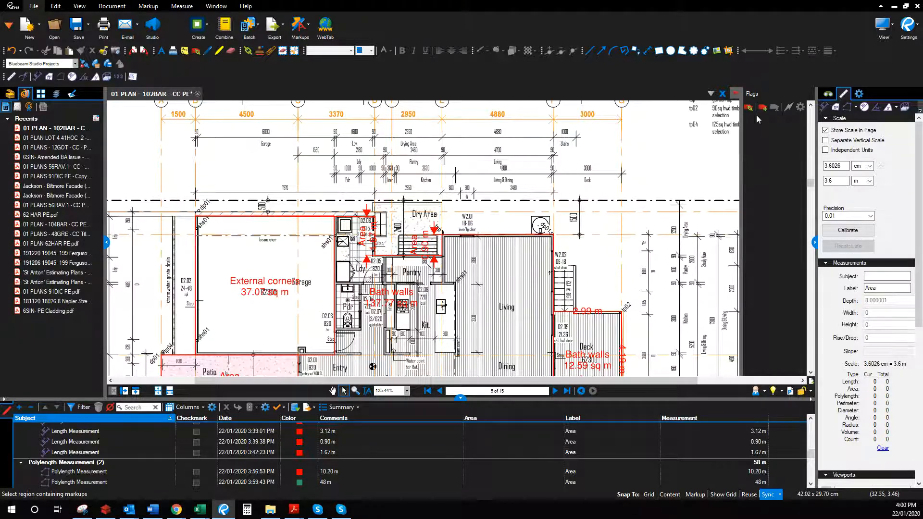
left_click(835, 108)
scroll(426, 277, "up", 4)
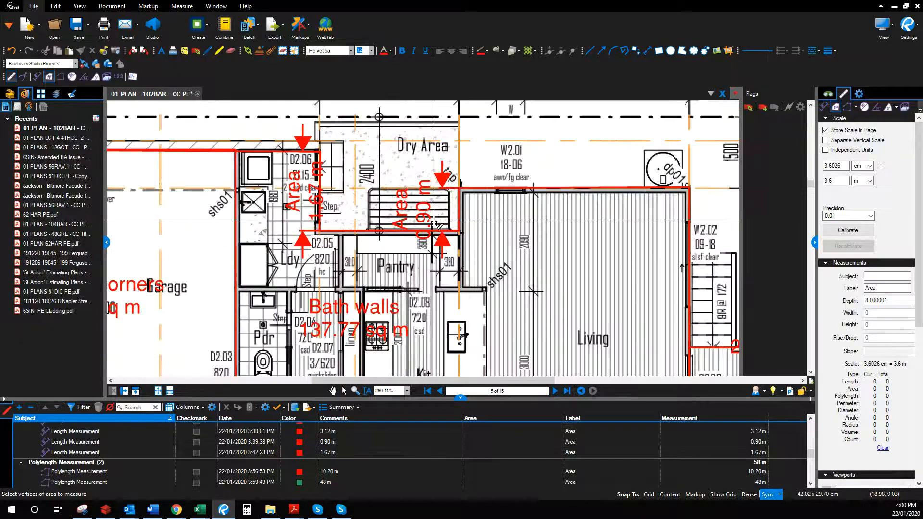
left_click(459, 226)
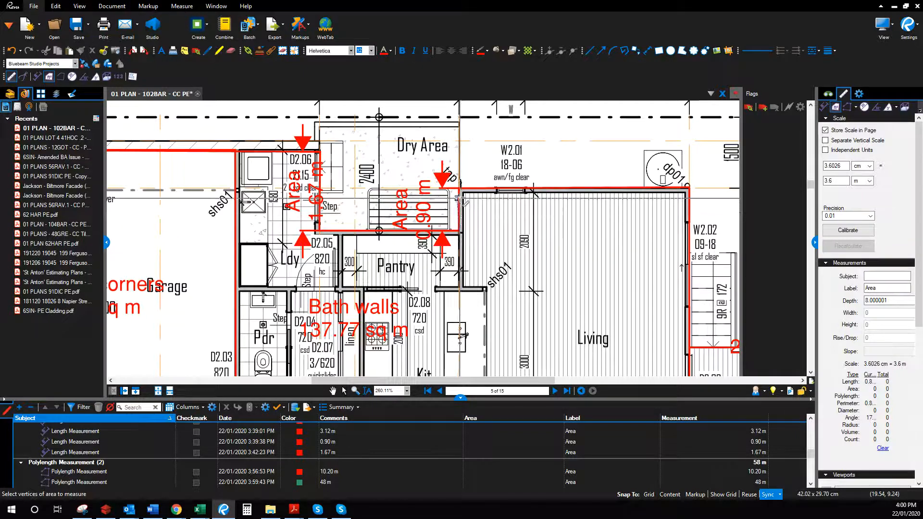
left_click(459, 189)
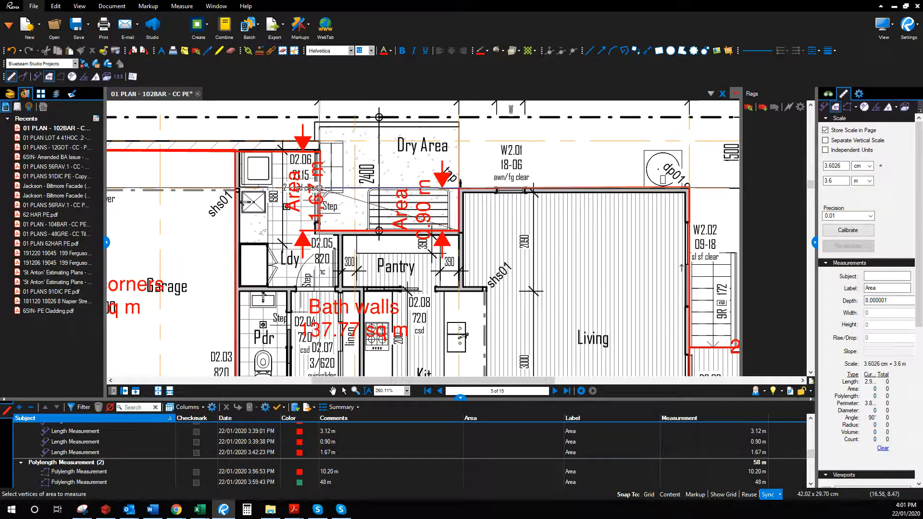
left_click(320, 189)
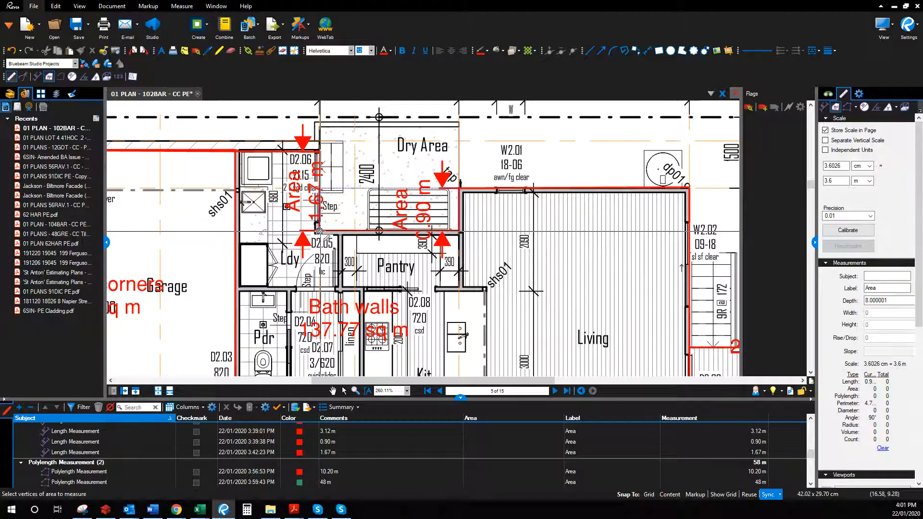
double_click(320, 231)
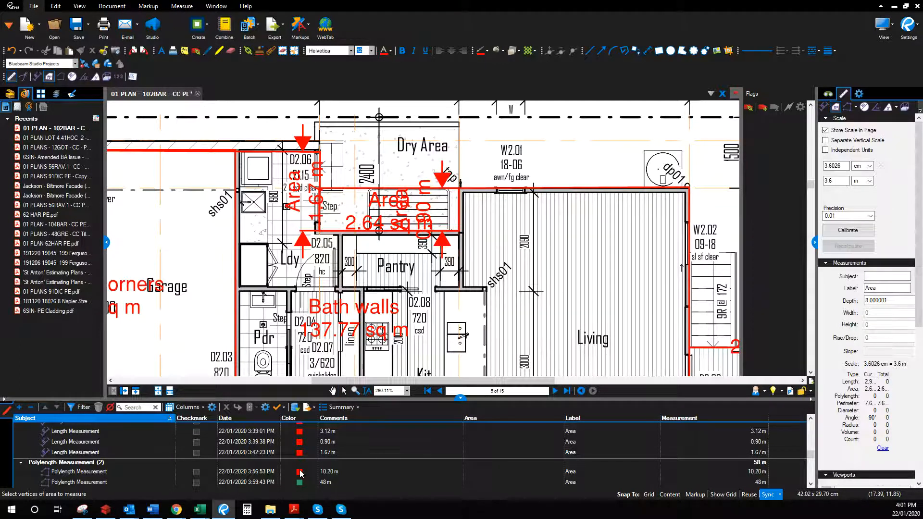
- In the Lan Con Qld bill, set the new external ceilings line's quantity to 2.64 and replace its workup note with "Ceiling above clothesline."
mouse_move(134, 516)
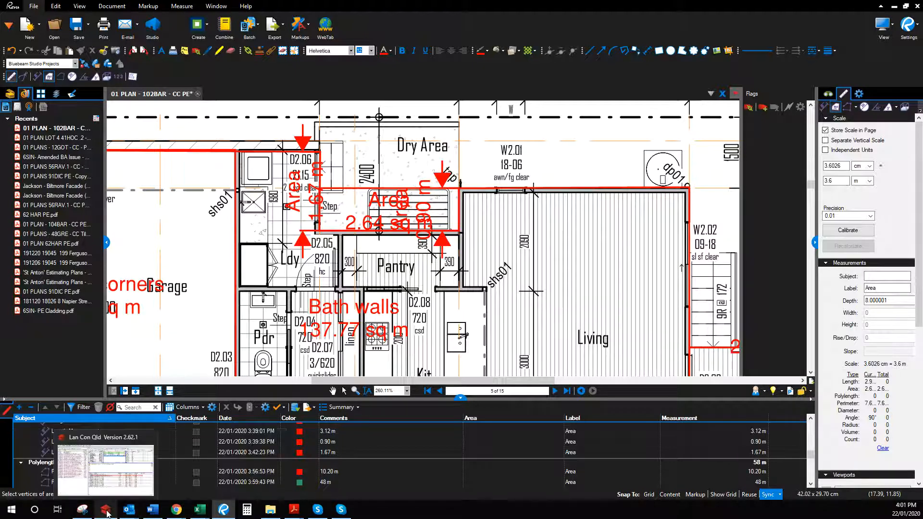
left_click(107, 514)
type(".64")
key("Tab")
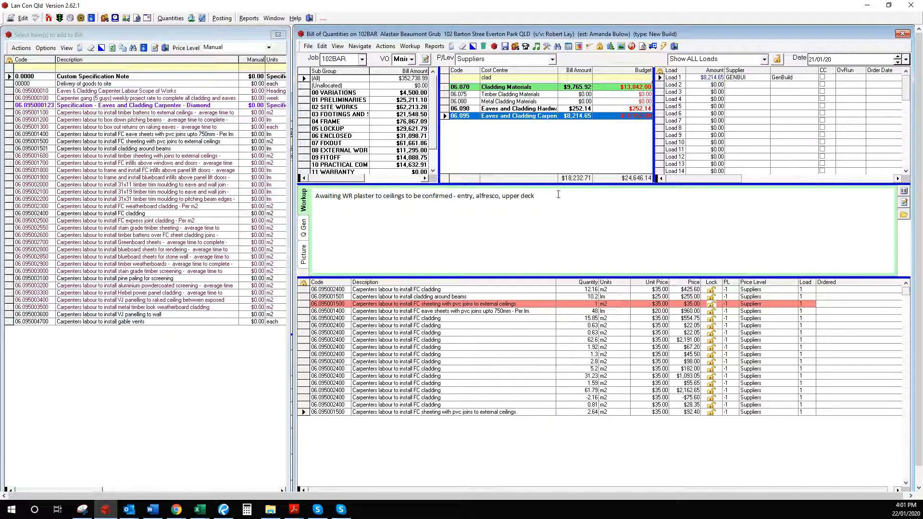
left_click_drag(558, 195, 212, 196)
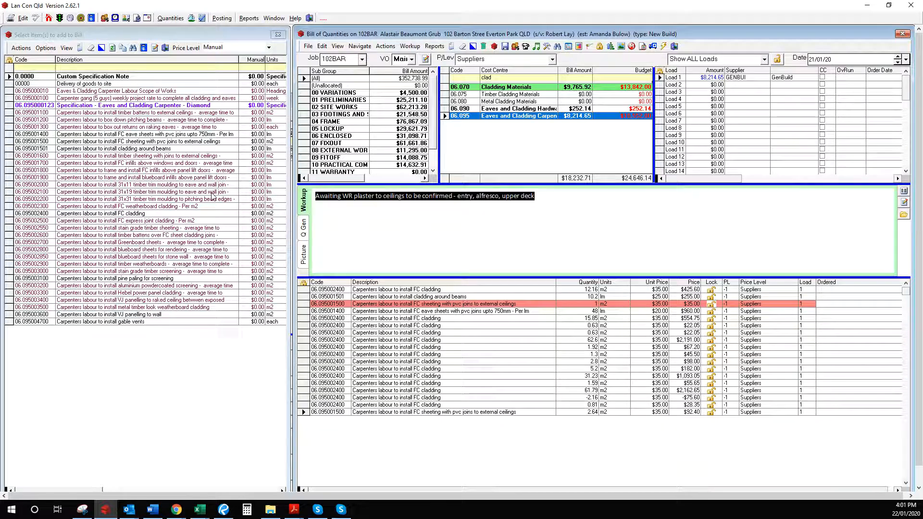
type("C")
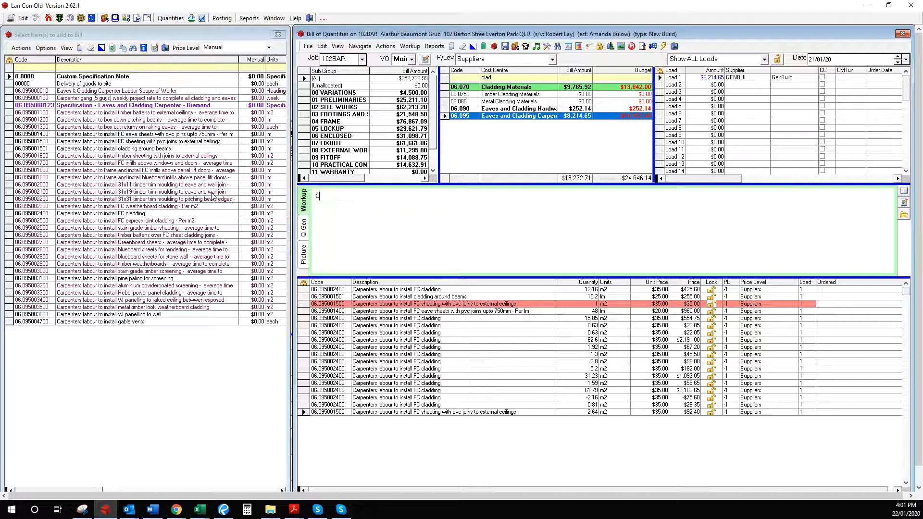
type("eiling above clothesline.")
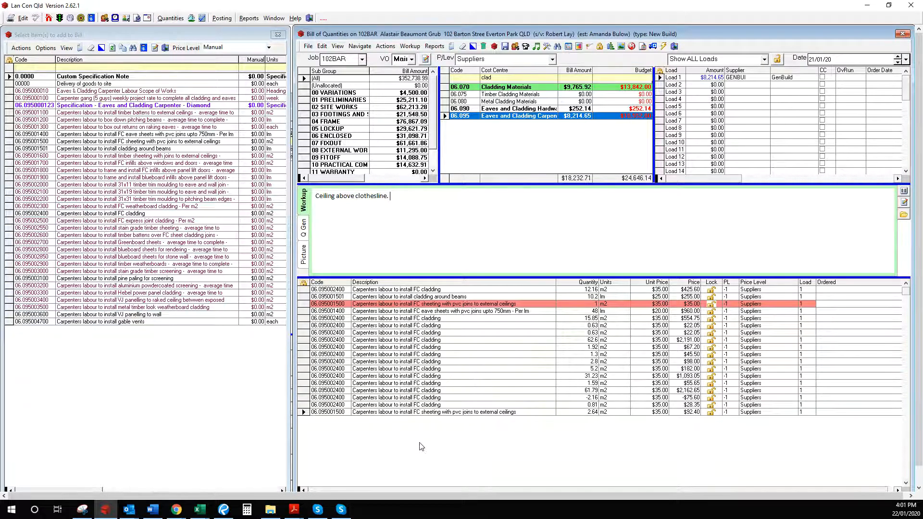
- In Bluebeam Revu, examine the lower deck roof on the rear elevation and compare it with Section 01
left_click(223, 510)
scroll(601, 235, "down", 5)
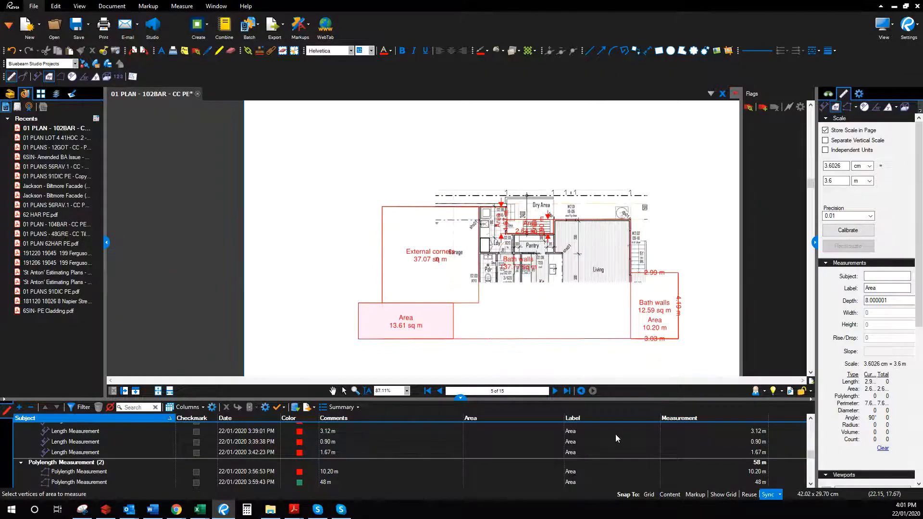
left_click(555, 391)
left_click(555, 391)
left_click(554, 391)
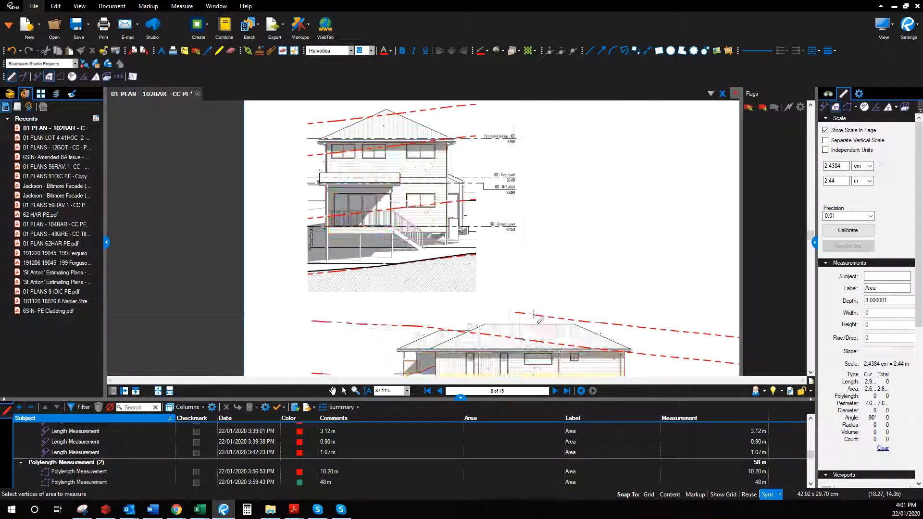
left_click(332, 391)
left_click_drag(609, 267, 568, 192)
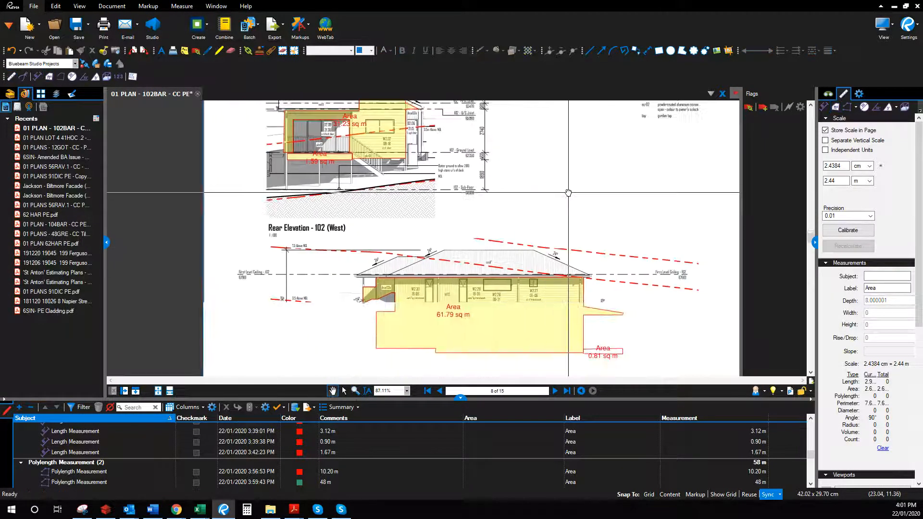
scroll(568, 193, "down", 4)
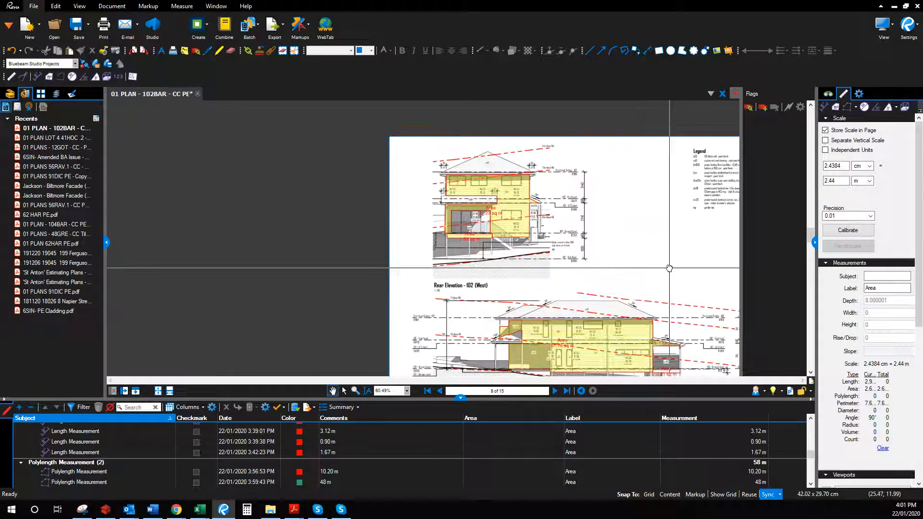
scroll(669, 268, "up", 10)
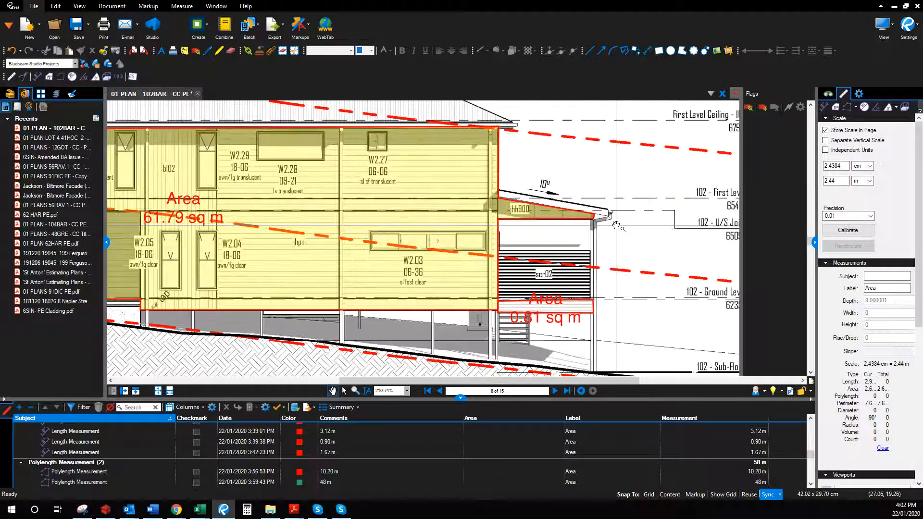
left_click(556, 391)
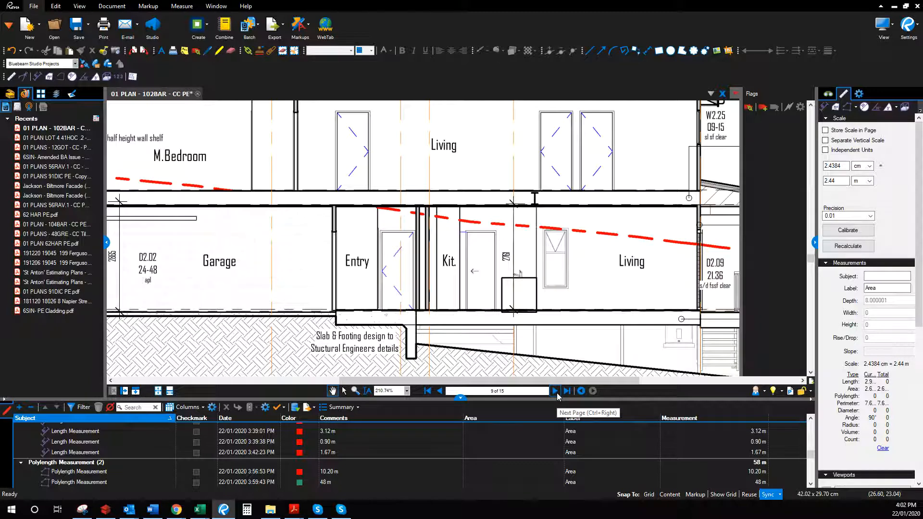
scroll(575, 321, "down", 6)
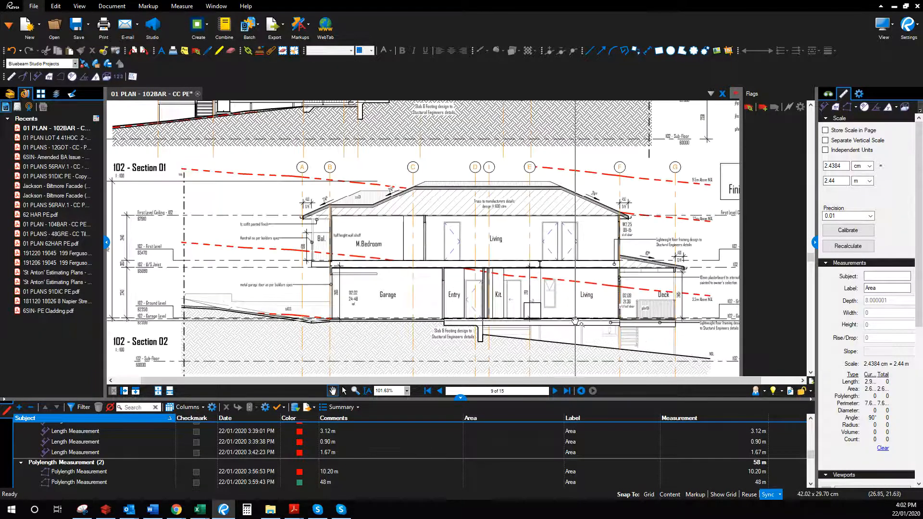
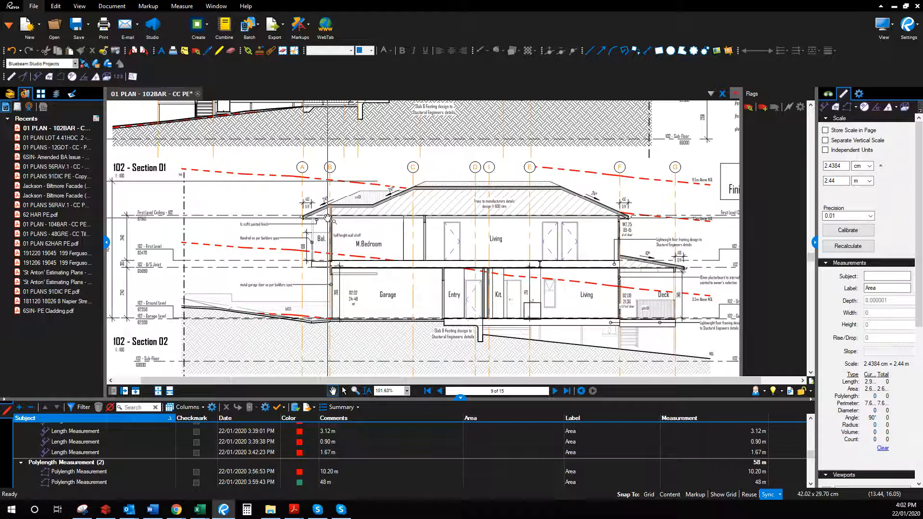
- Examine the balcony eave overhang and soffit finish note on Section 01, and return to the rear elevation
scroll(327, 217, "up", 7)
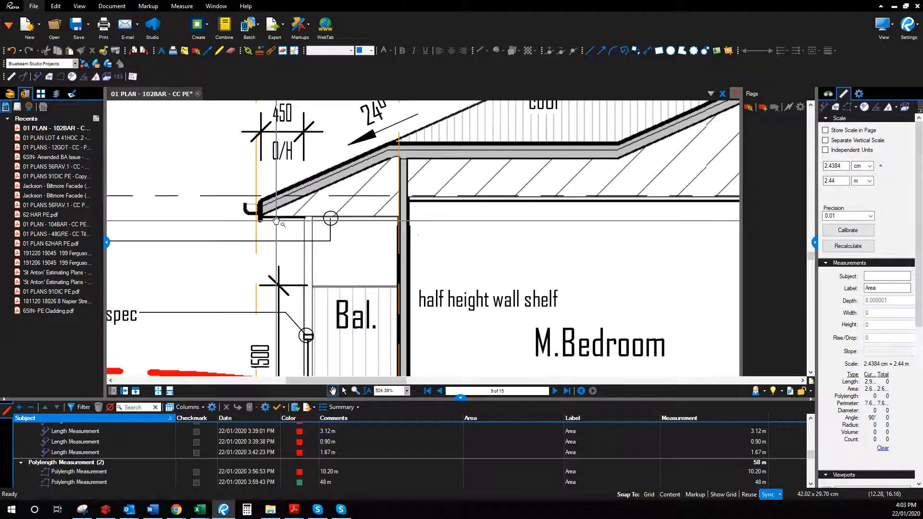
scroll(277, 222, "down", 3)
scroll(388, 274, "up", 2)
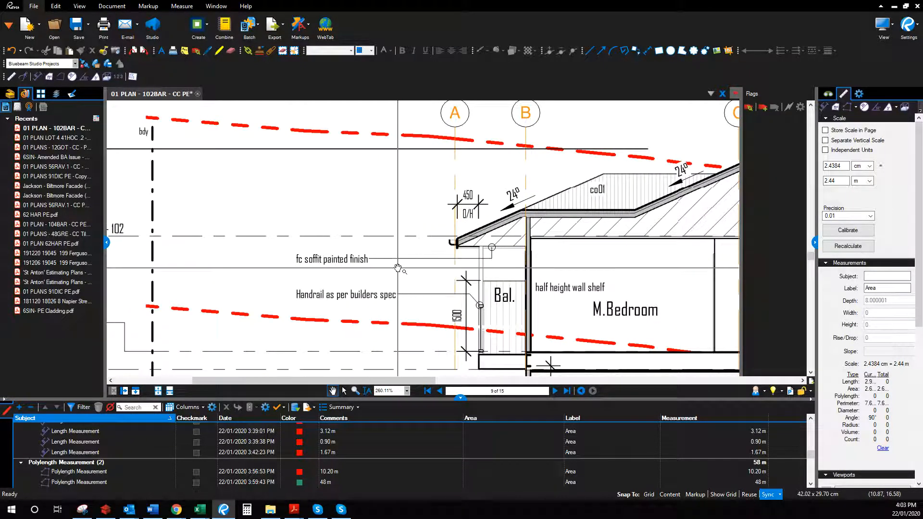
scroll(398, 266, "down", 2)
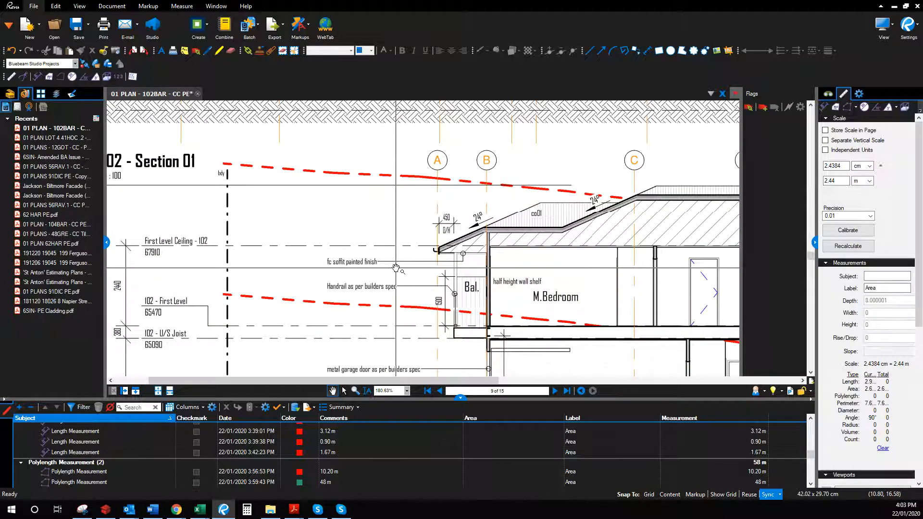
scroll(396, 267, "up", 1)
scroll(395, 268, "up", 1)
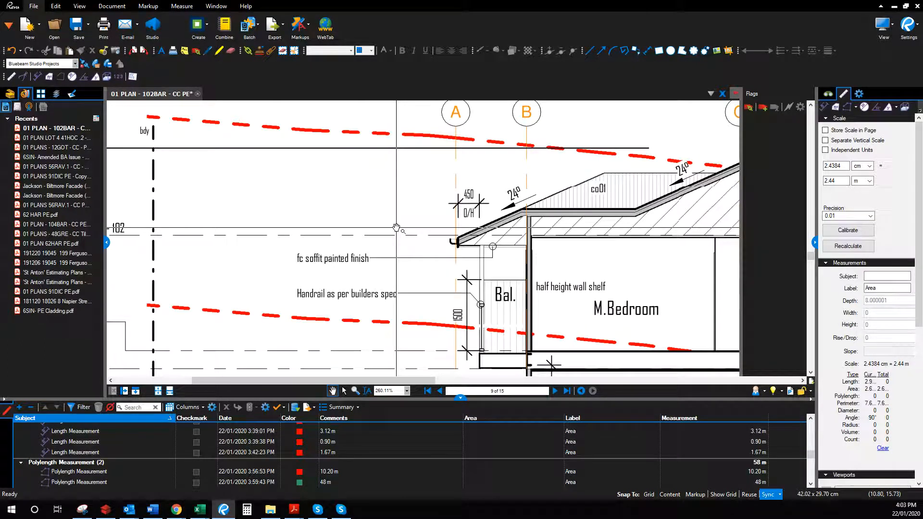
scroll(396, 228, "down", 4)
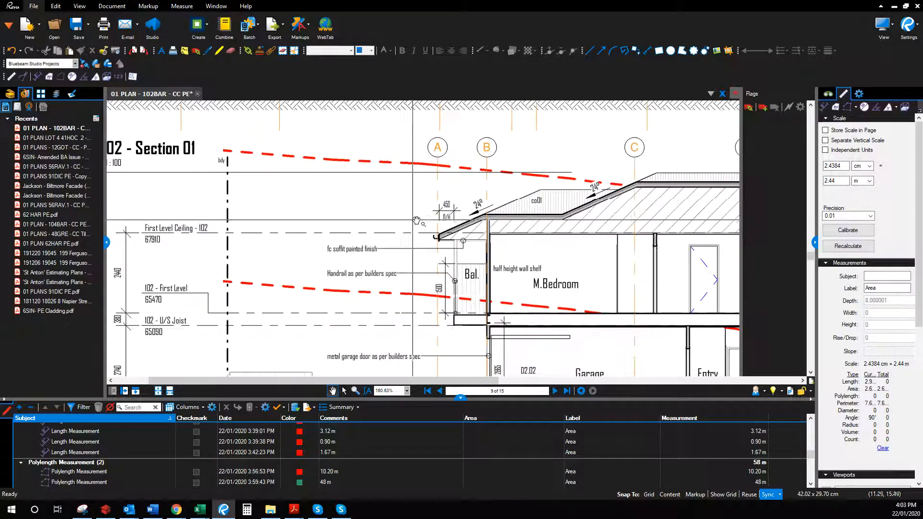
scroll(438, 232, "down", 1)
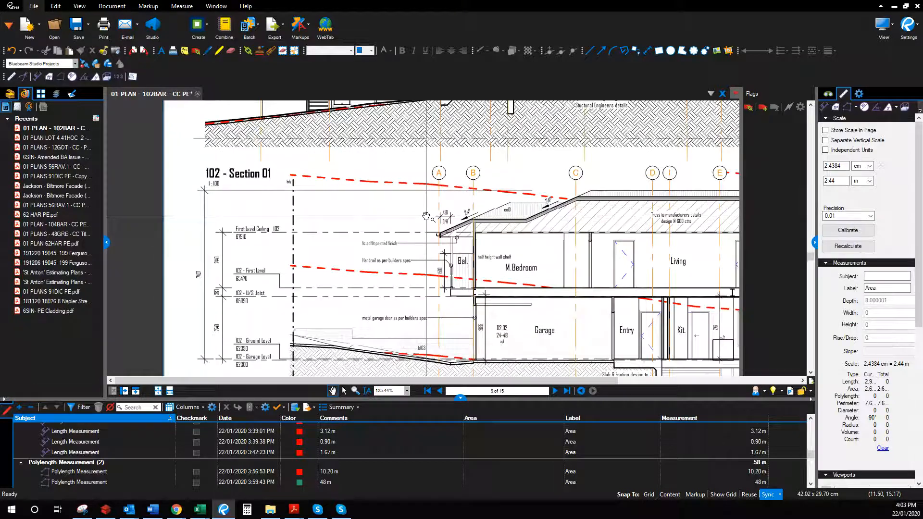
left_click_drag(431, 251, 328, 227)
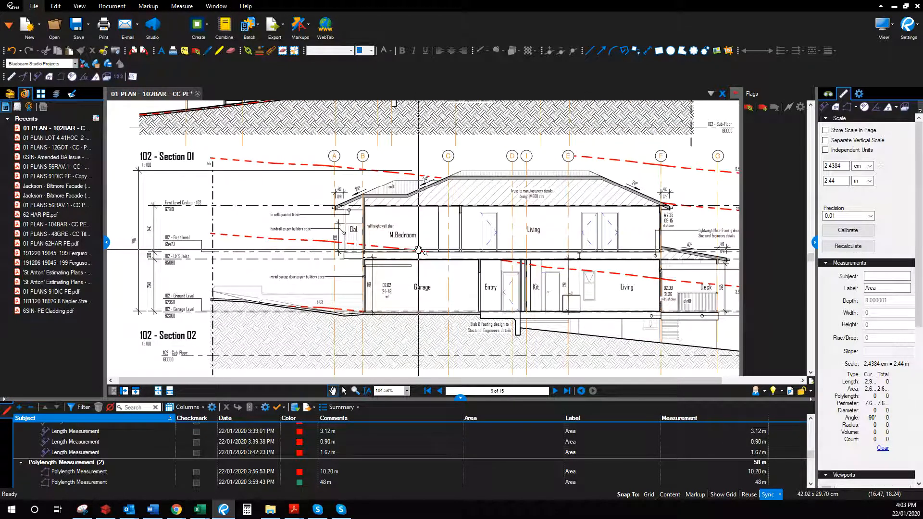
left_click(439, 391)
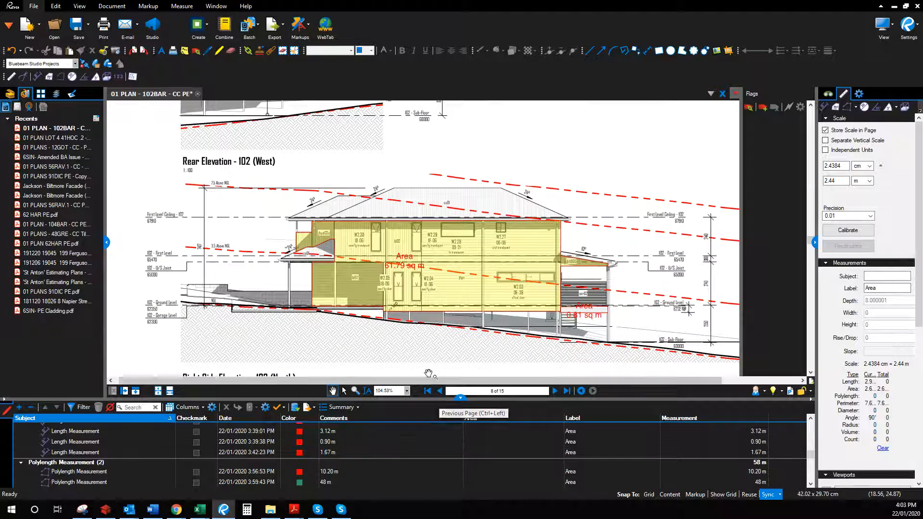